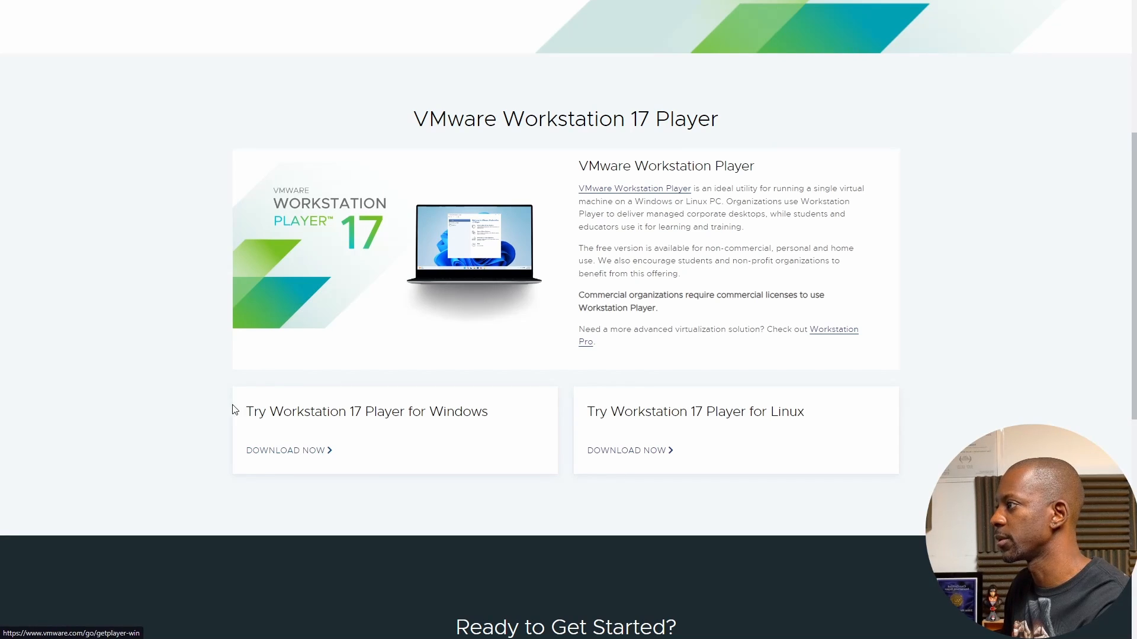
Review the free EVE Community Edition 5.0.1-19 downloads on EVE-NG, then return to PNETLab
{"action": "scroll", "coordinate": [216, 419], "scroll_direction": "up", "scroll_amount": 3}
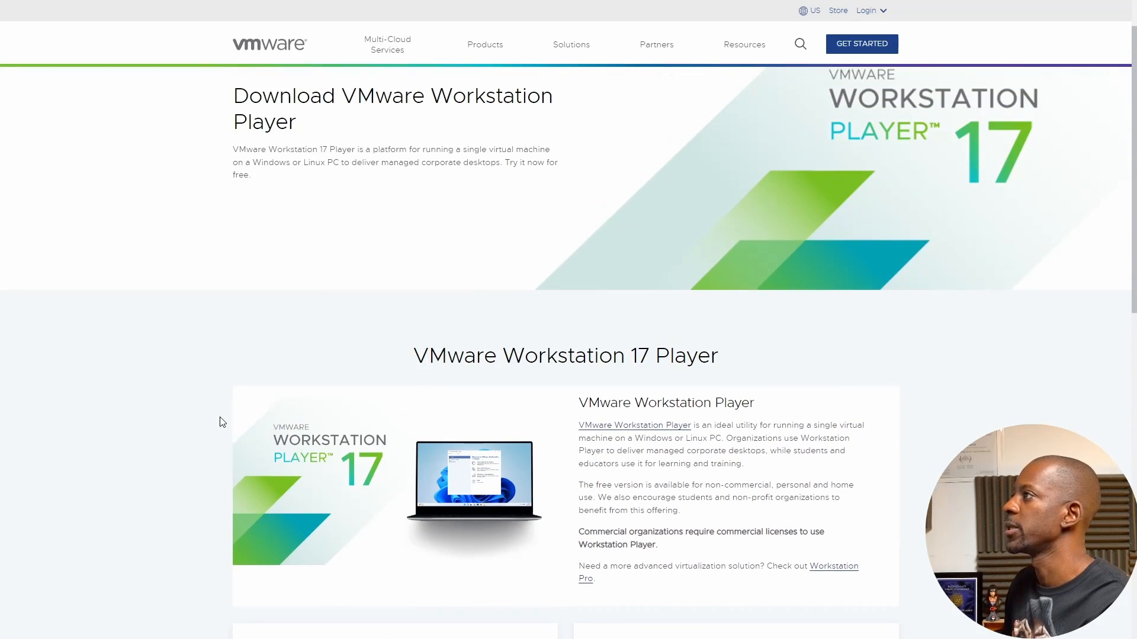
{"action": "scroll", "coordinate": [221, 422], "scroll_direction": "up", "scroll_amount": 1}
{"action": "key", "text": "ctrl+Tab"}
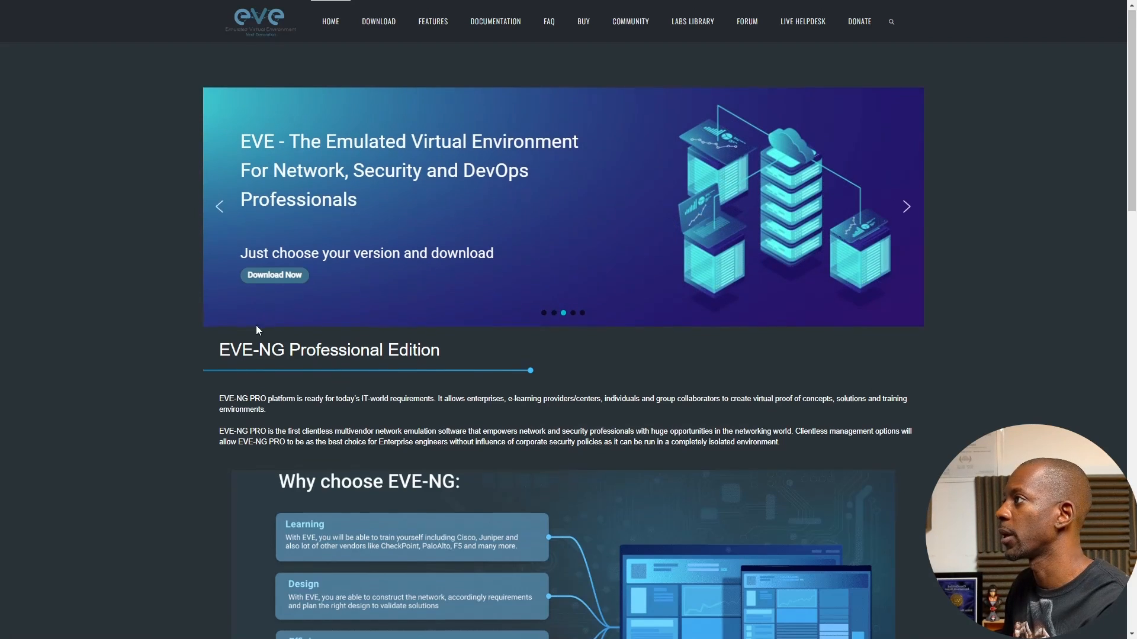
{"action": "scroll", "coordinate": [256, 332], "scroll_direction": "down", "scroll_amount": 3}
{"action": "scroll", "coordinate": [255, 346], "scroll_direction": "up", "scroll_amount": 3}
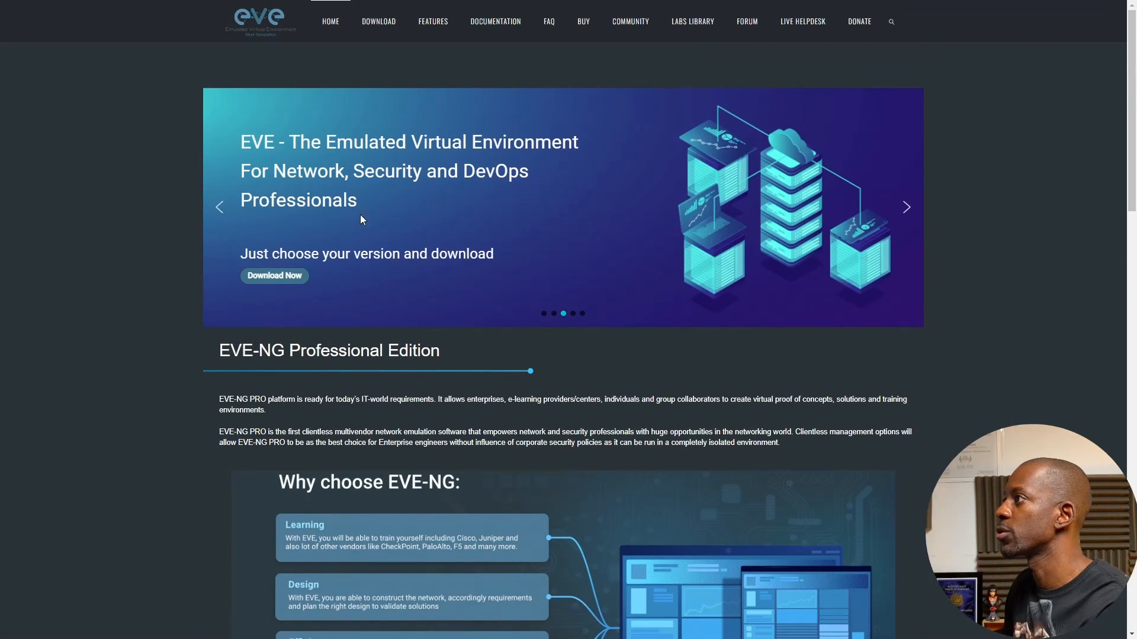
{"action": "left_click", "coordinate": [264, 277]}
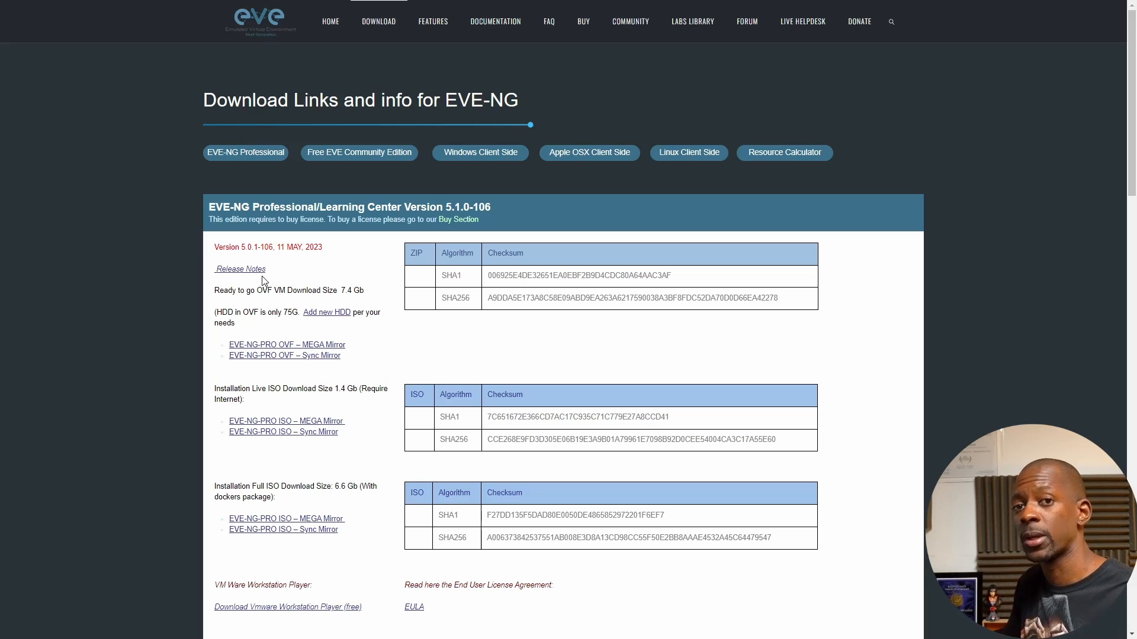
{"action": "left_click", "coordinate": [358, 160]}
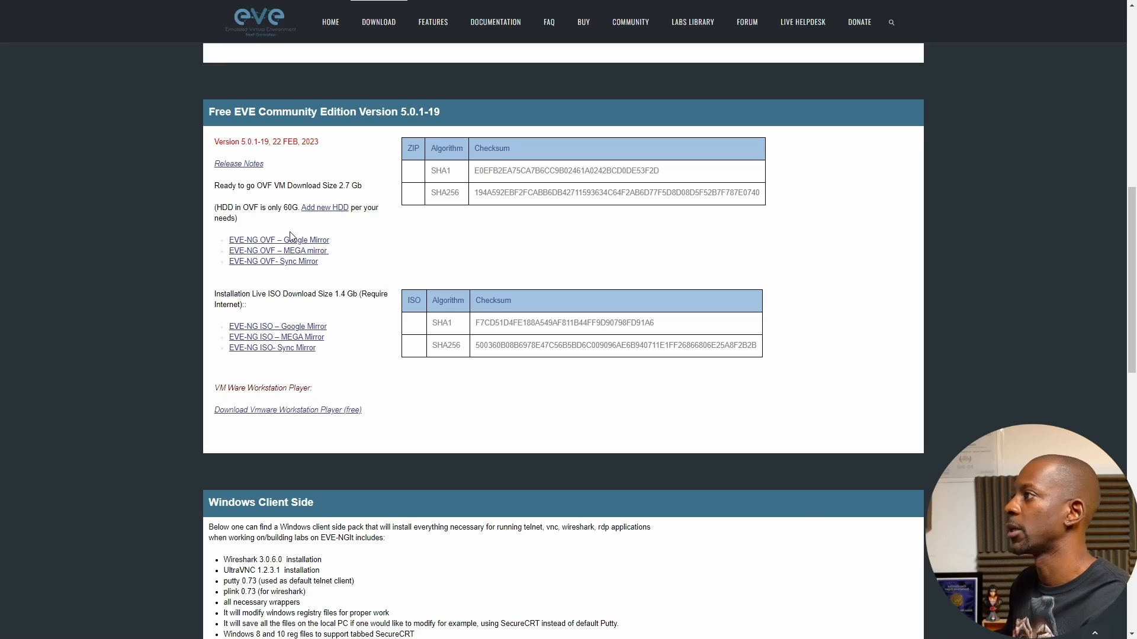
{"action": "key", "text": "ctrl+Tab"}
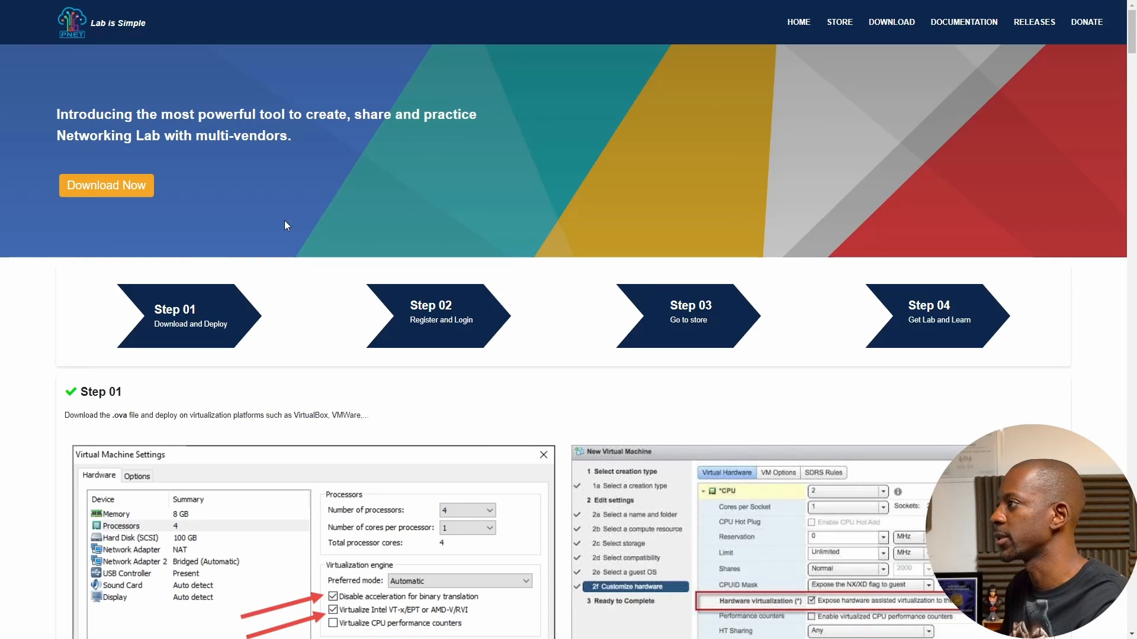
{"action": "scroll", "coordinate": [282, 317], "scroll_direction": "down", "scroll_amount": 1}
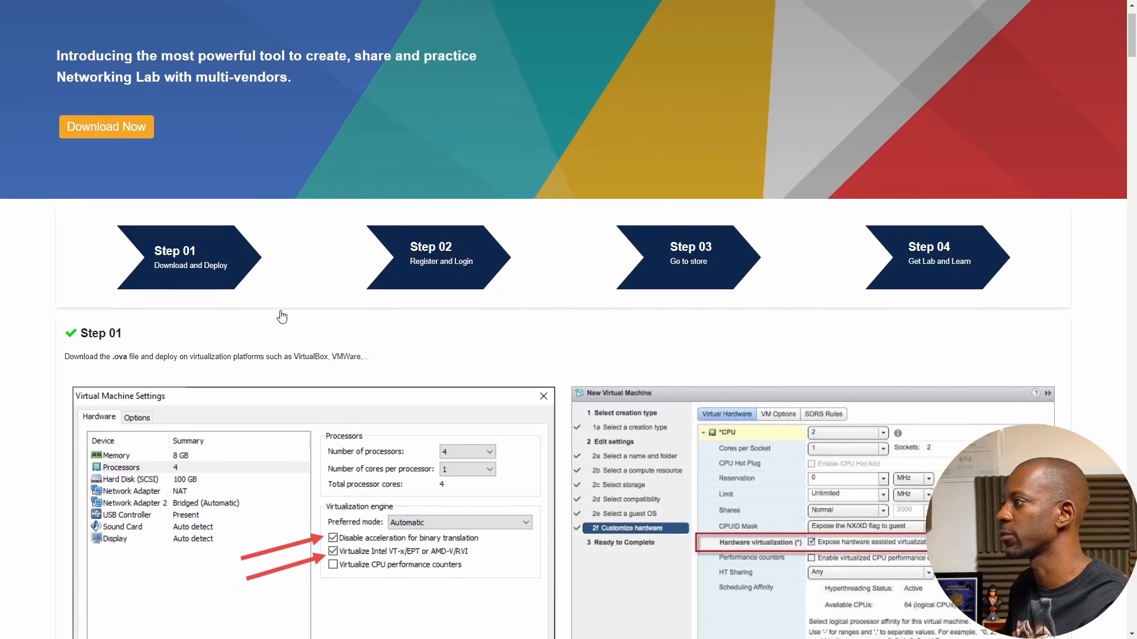
{"action": "scroll", "coordinate": [282, 317], "scroll_direction": "down", "scroll_amount": 4}
{"action": "scroll", "coordinate": [285, 311], "scroll_direction": "up", "scroll_amount": 2}
{"action": "scroll", "coordinate": [286, 304], "scroll_direction": "down", "scroll_amount": 2}
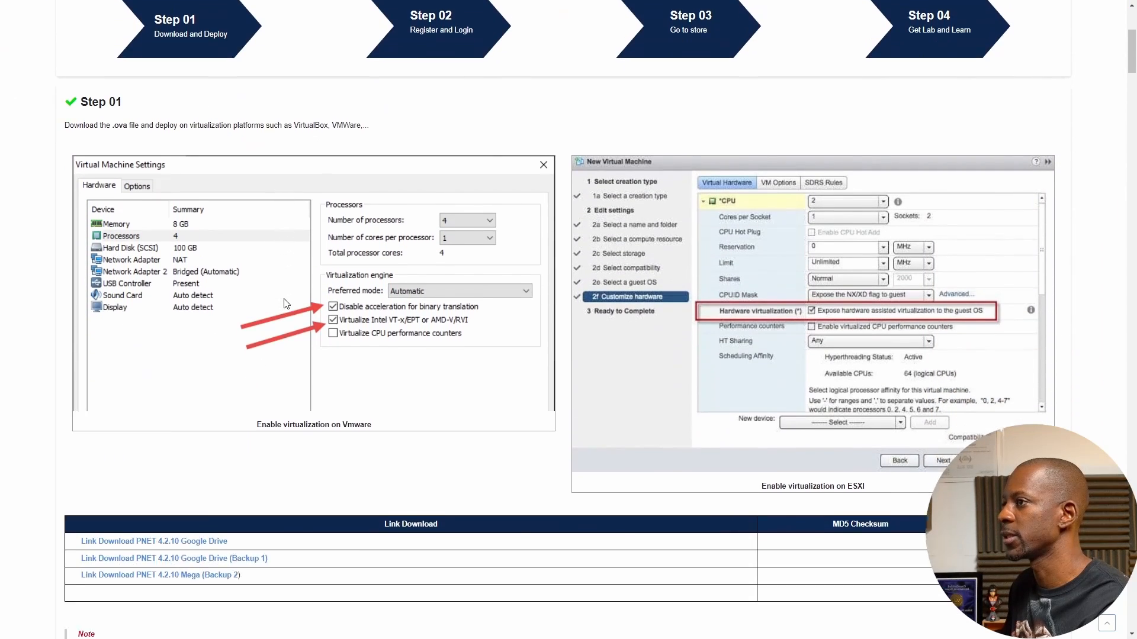
{"action": "scroll", "coordinate": [286, 304], "scroll_direction": "down", "scroll_amount": 5}
{"action": "scroll", "coordinate": [284, 304], "scroll_direction": "up", "scroll_amount": 4}
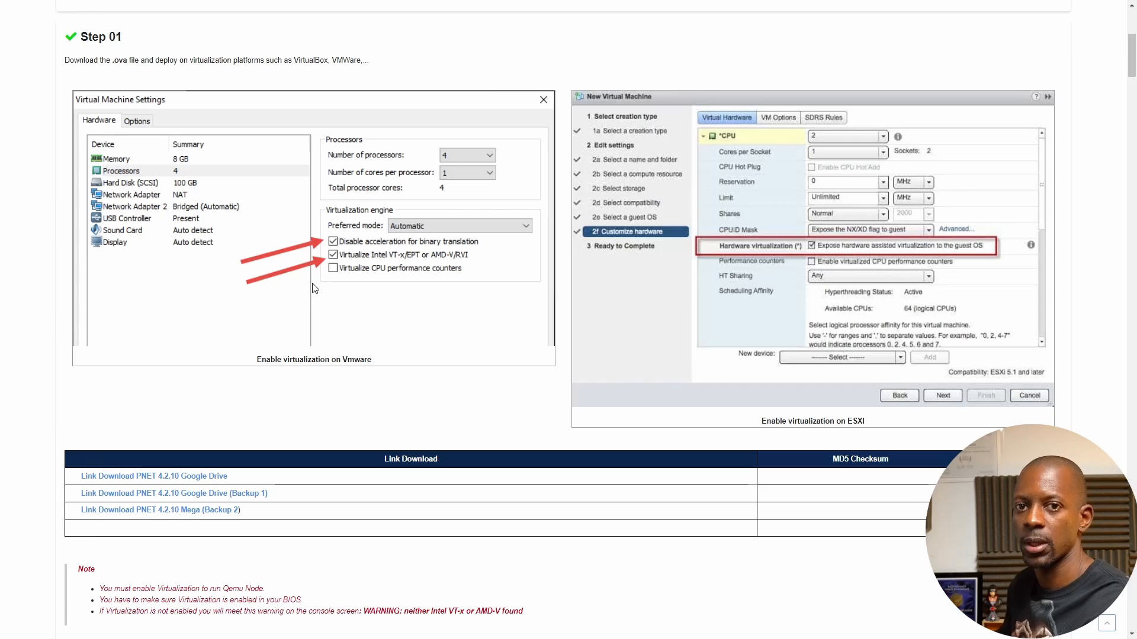
{"action": "scroll", "coordinate": [311, 290], "scroll_direction": "down", "scroll_amount": 4}
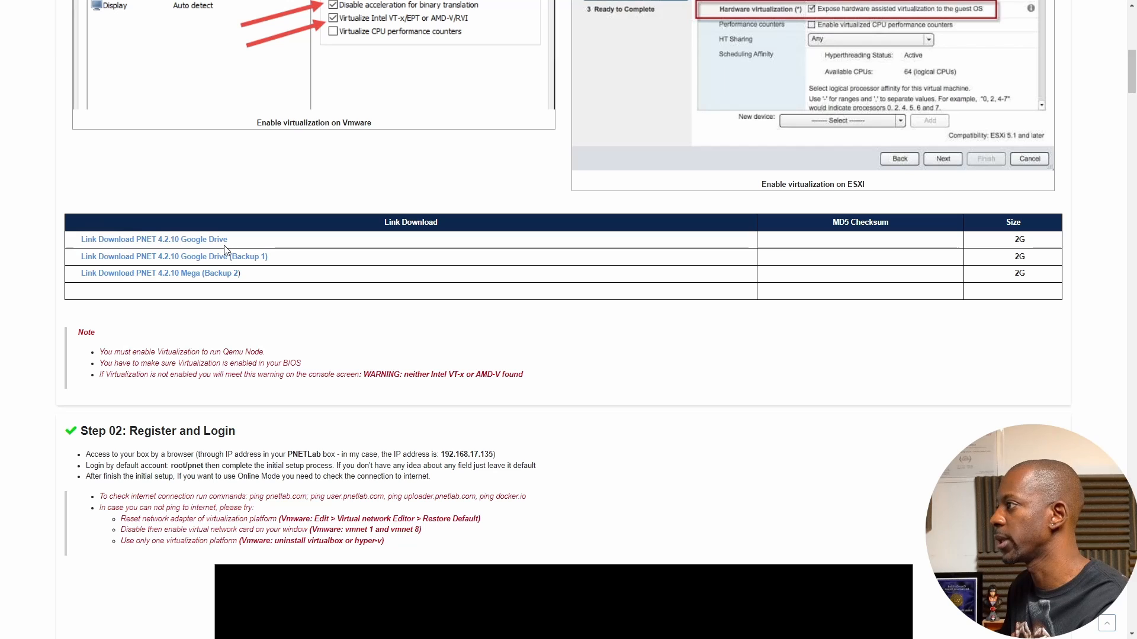
{"action": "scroll", "coordinate": [226, 251], "scroll_direction": "up", "scroll_amount": 1}
{"action": "scroll", "coordinate": [227, 250], "scroll_direction": "up", "scroll_amount": 9}
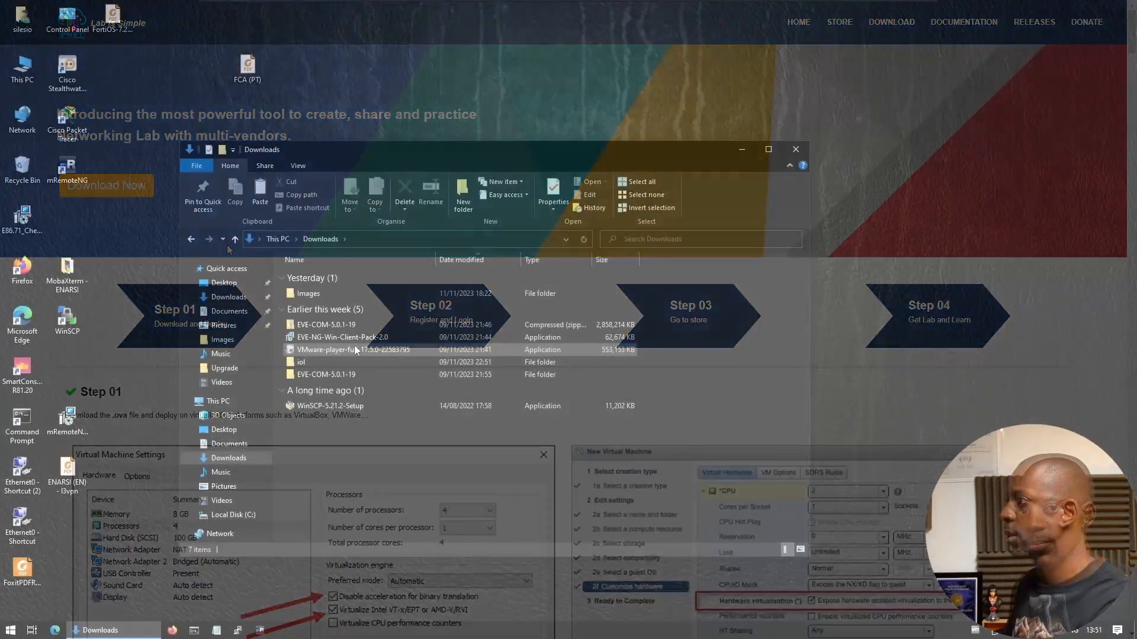
Launch the VMware Player installer with admin approval and accept the license agreement
{"action": "double_click", "coordinate": [355, 349]}
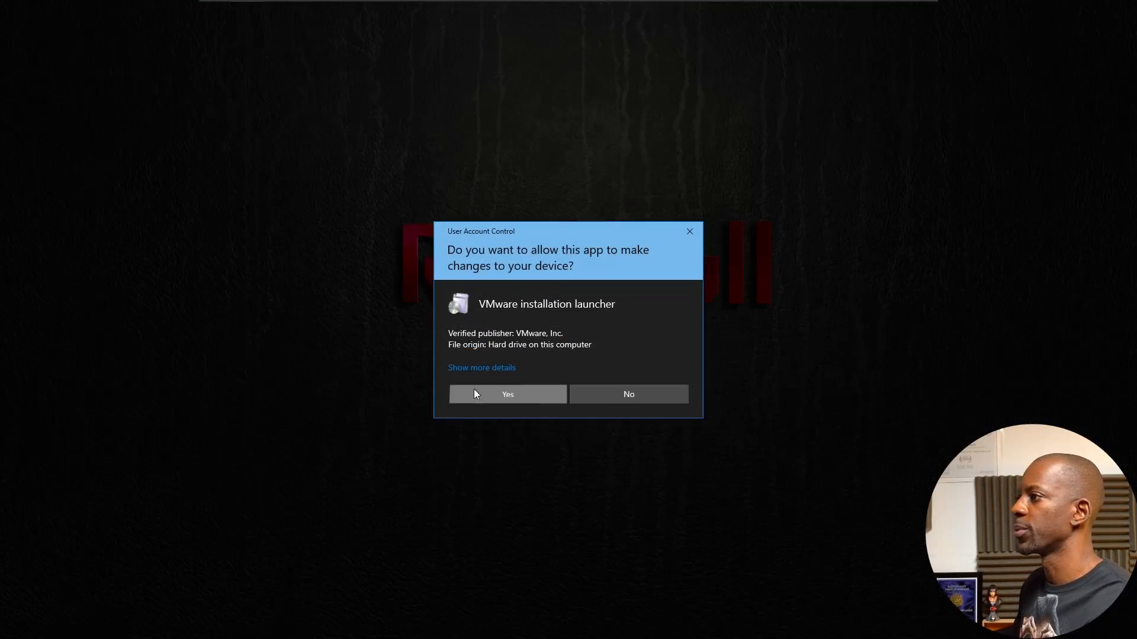
{"action": "left_click", "coordinate": [473, 389]}
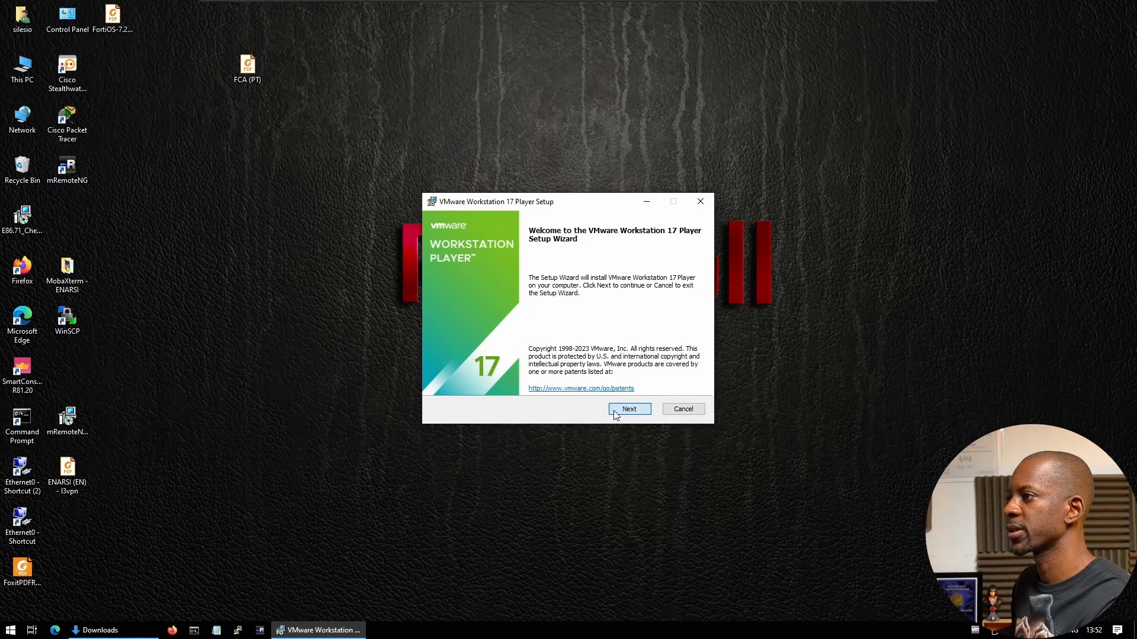
{"action": "left_click", "coordinate": [613, 410]}
{"action": "left_click", "coordinate": [559, 382]}
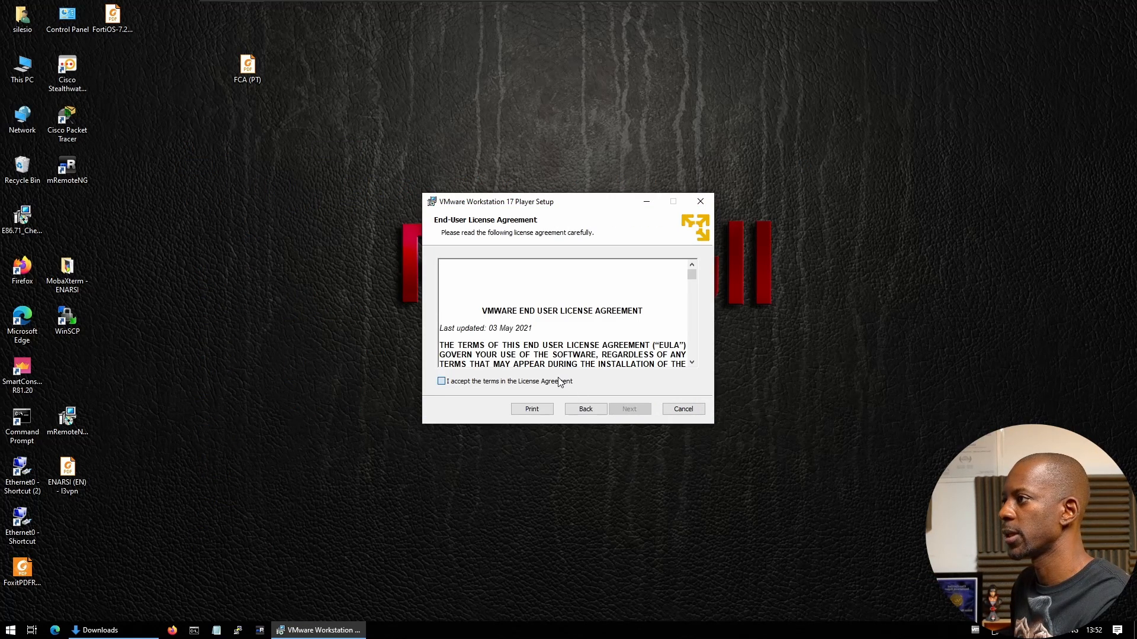
{"action": "left_click", "coordinate": [628, 408]}
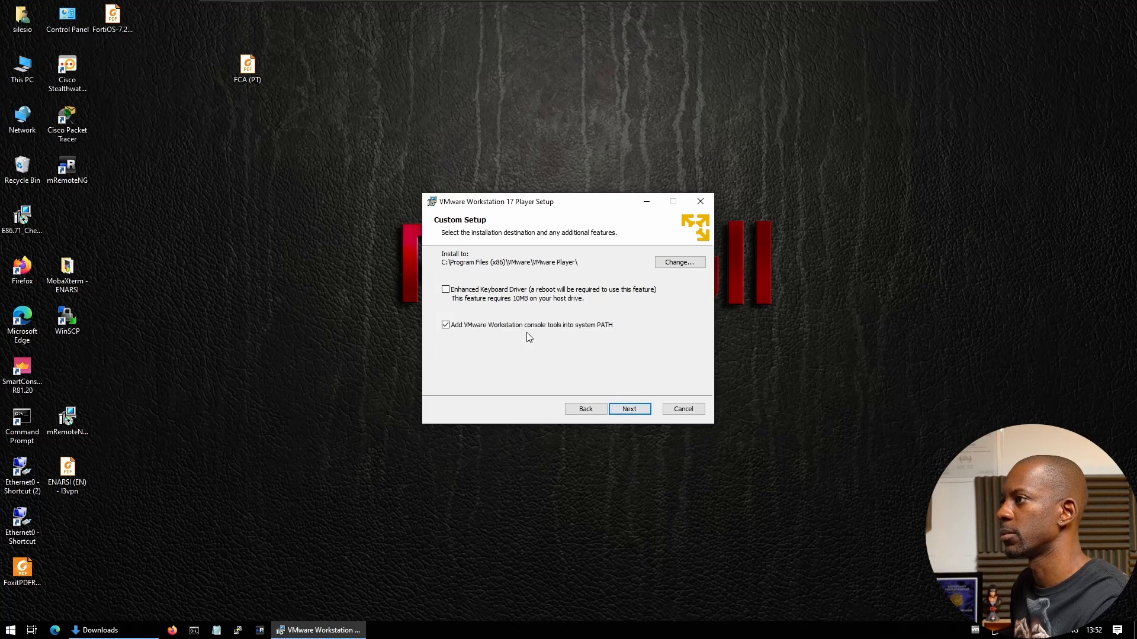
Keep default location and shortcuts, disable update checks and the experience program, and install
{"action": "left_click", "coordinate": [630, 409]}
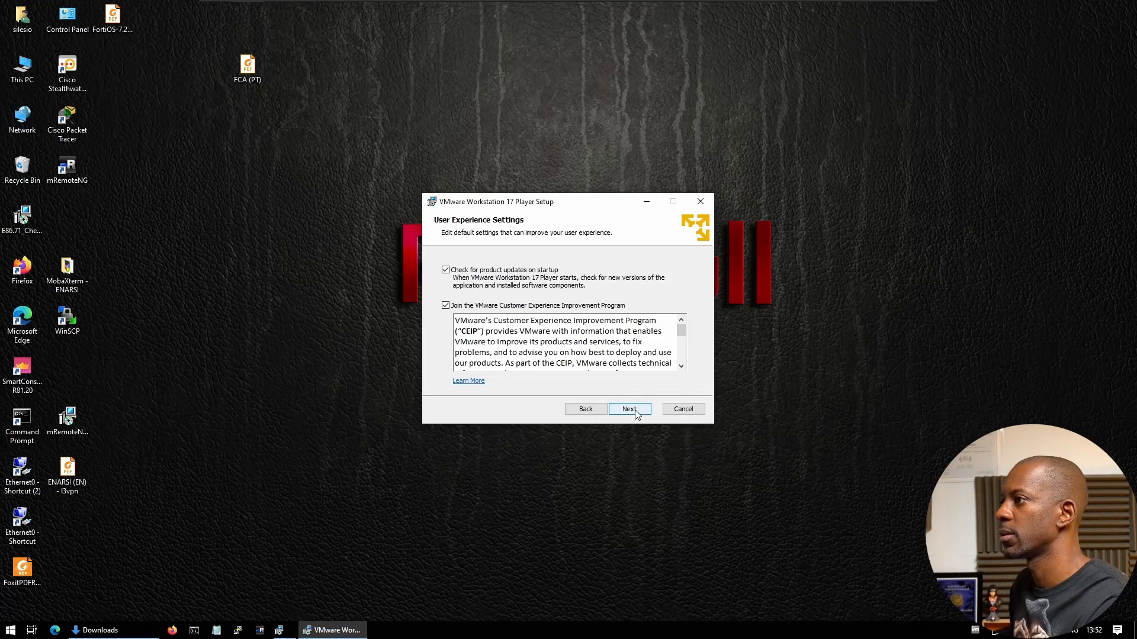
{"action": "left_click", "coordinate": [523, 306]}
{"action": "left_click", "coordinate": [521, 272]}
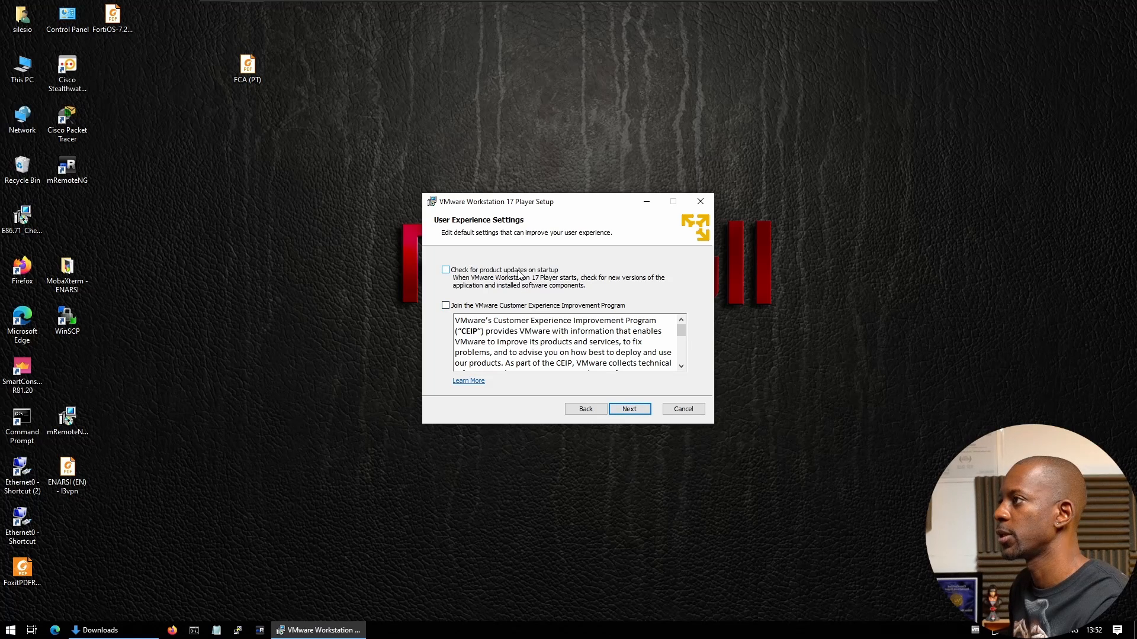
{"action": "left_click", "coordinate": [632, 409]}
{"action": "left_click", "coordinate": [631, 409]}
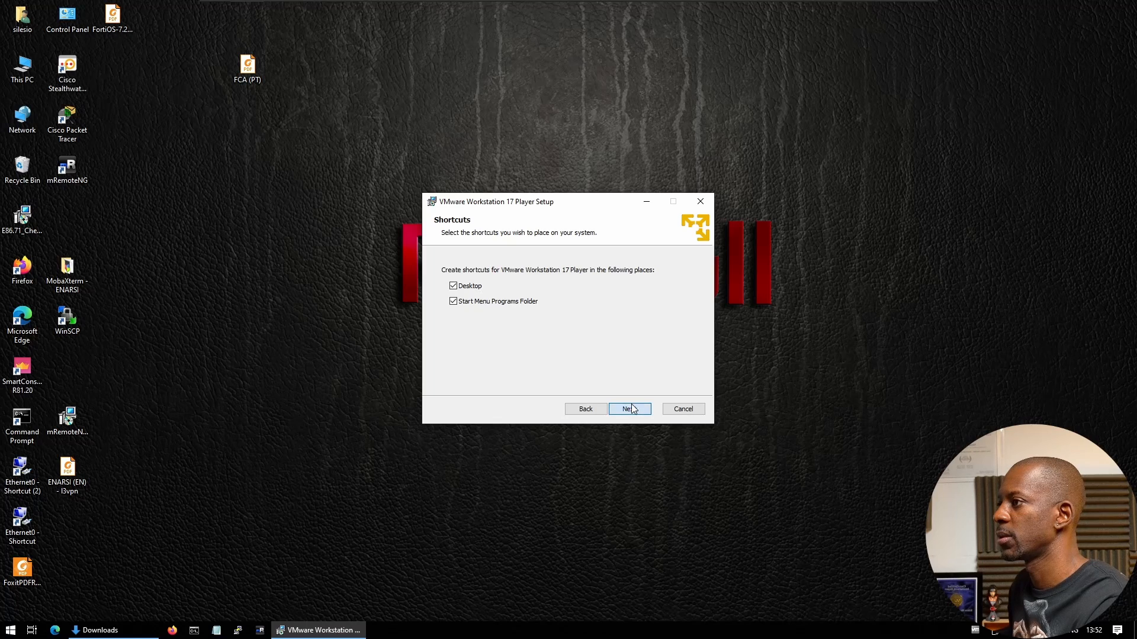
{"action": "left_click", "coordinate": [639, 409]}
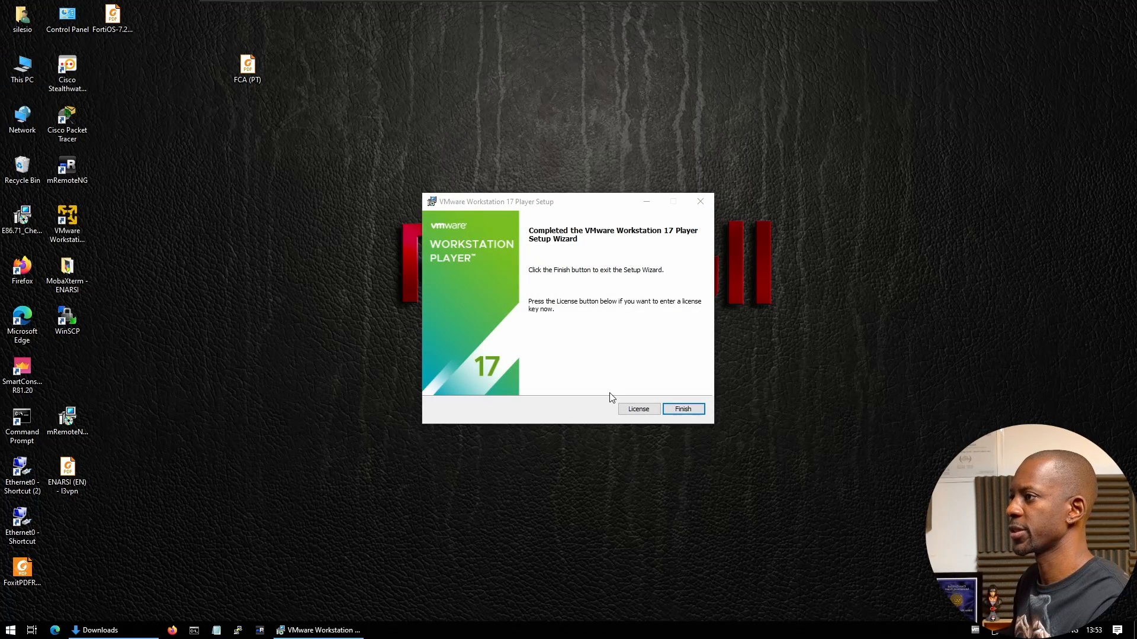
{"action": "left_click", "coordinate": [683, 409]}
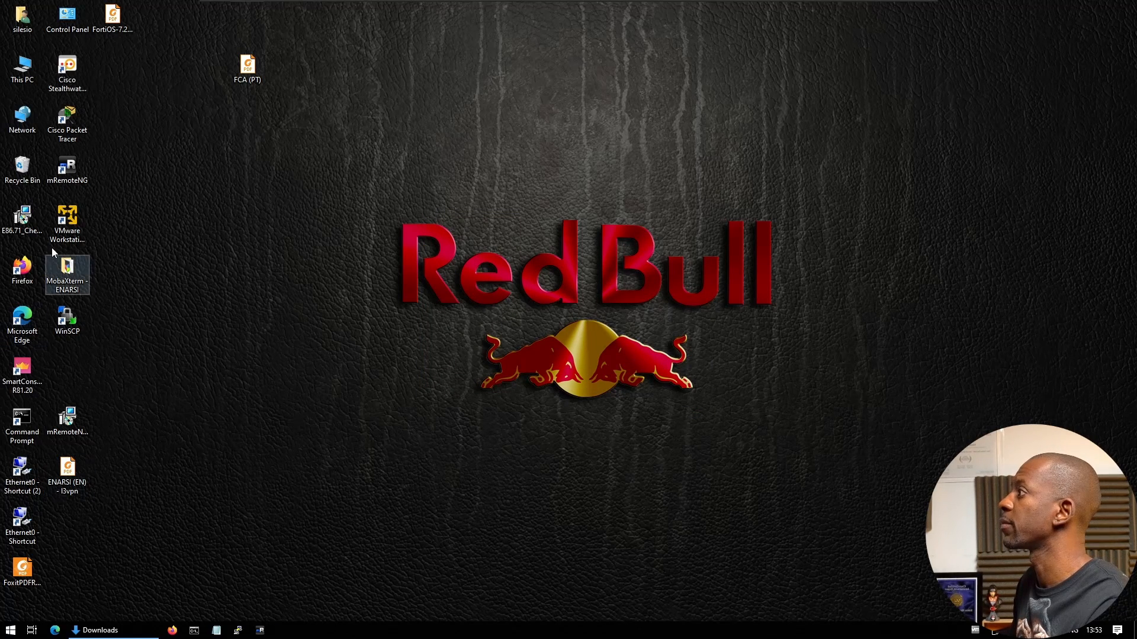
Launch VMware Workstation 17 Player for free non-commercial use, then return to the Downloads folder
{"action": "double_click", "coordinate": [56, 222]}
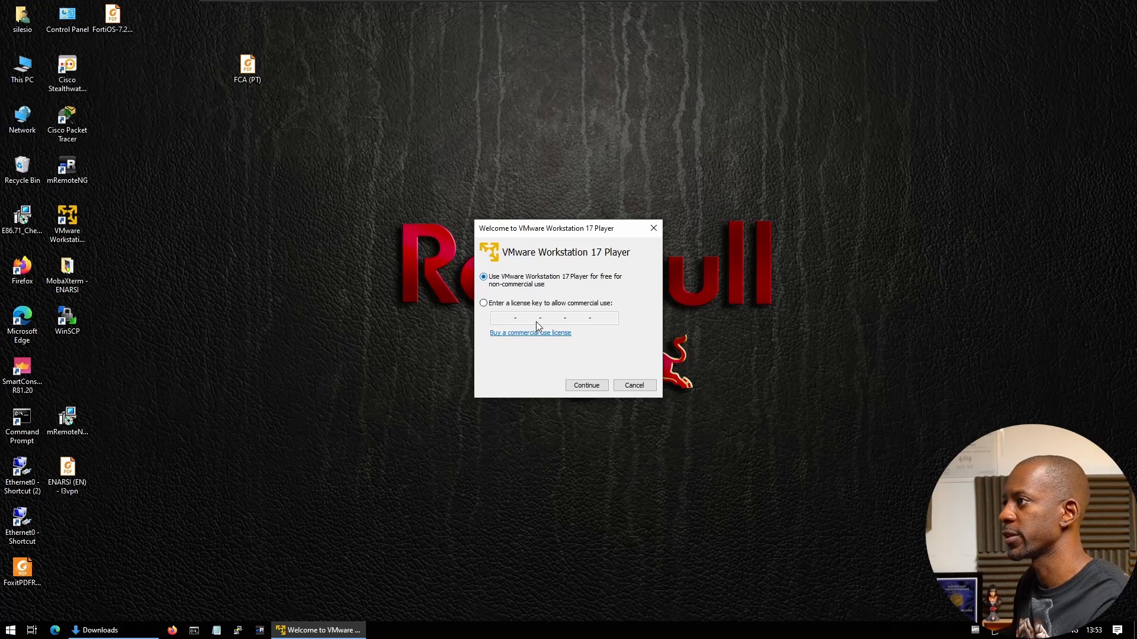
{"action": "left_click", "coordinate": [588, 390]}
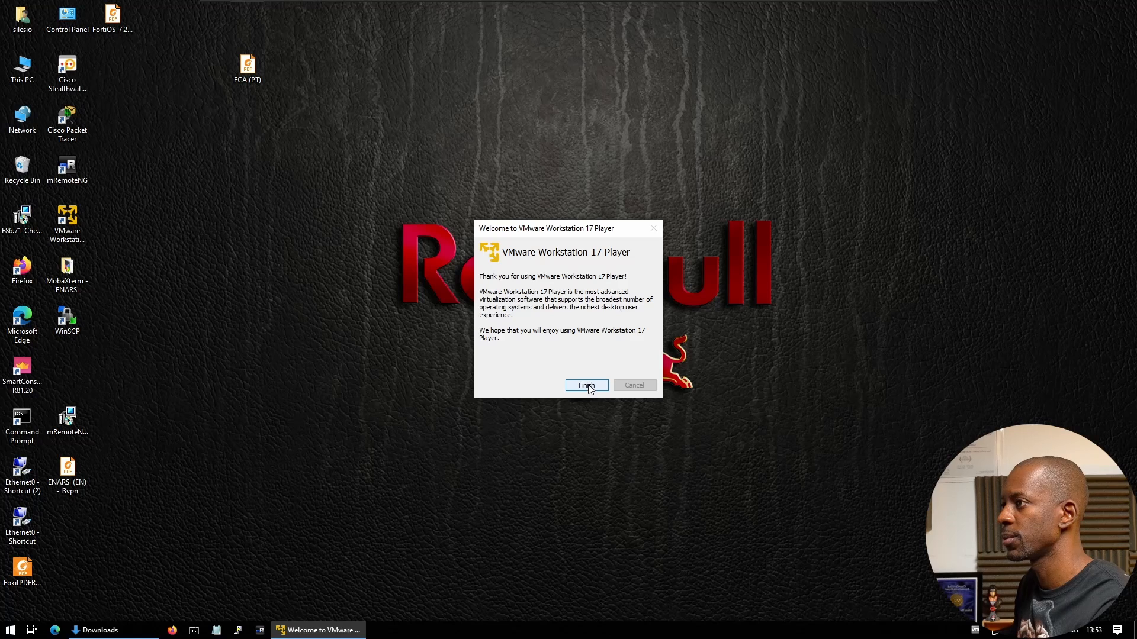
{"action": "left_click", "coordinate": [574, 386]}
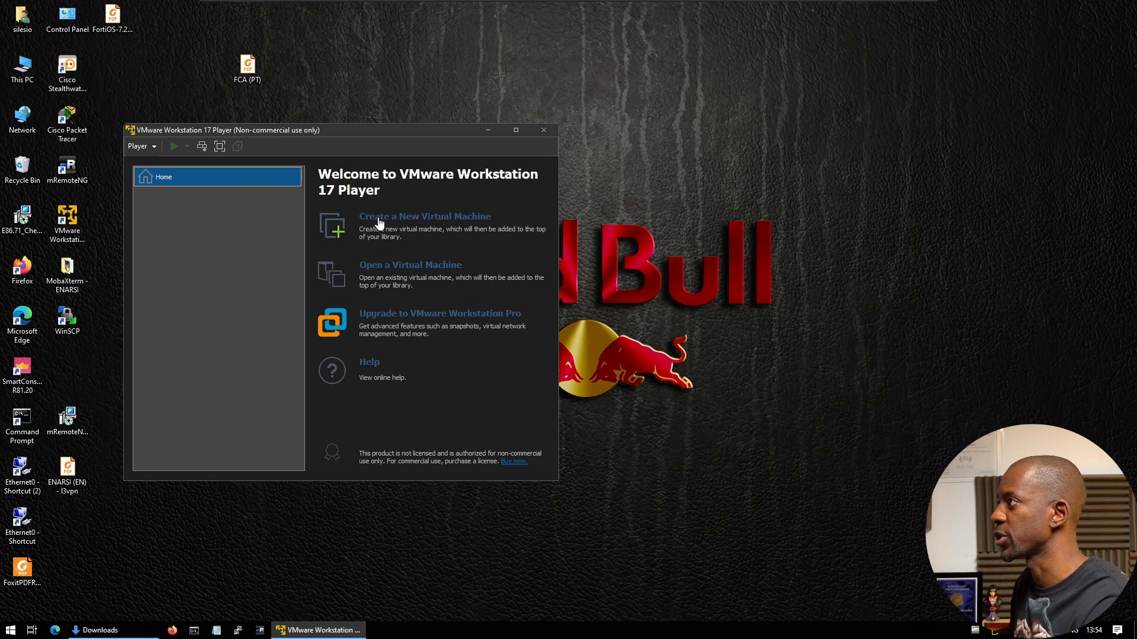
{"action": "key", "text": "alt+Tab"}
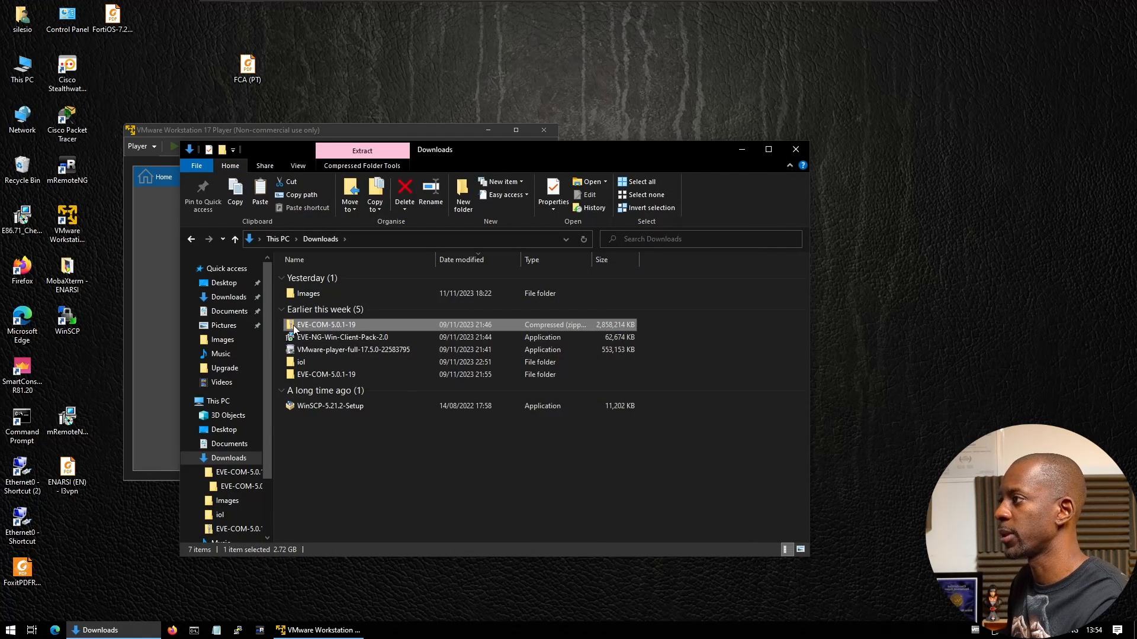
Extract the EVE-COM-5.0.1-19 zip to its default folder and open the EVE OVF file inside
{"action": "right_click", "coordinate": [315, 327]}
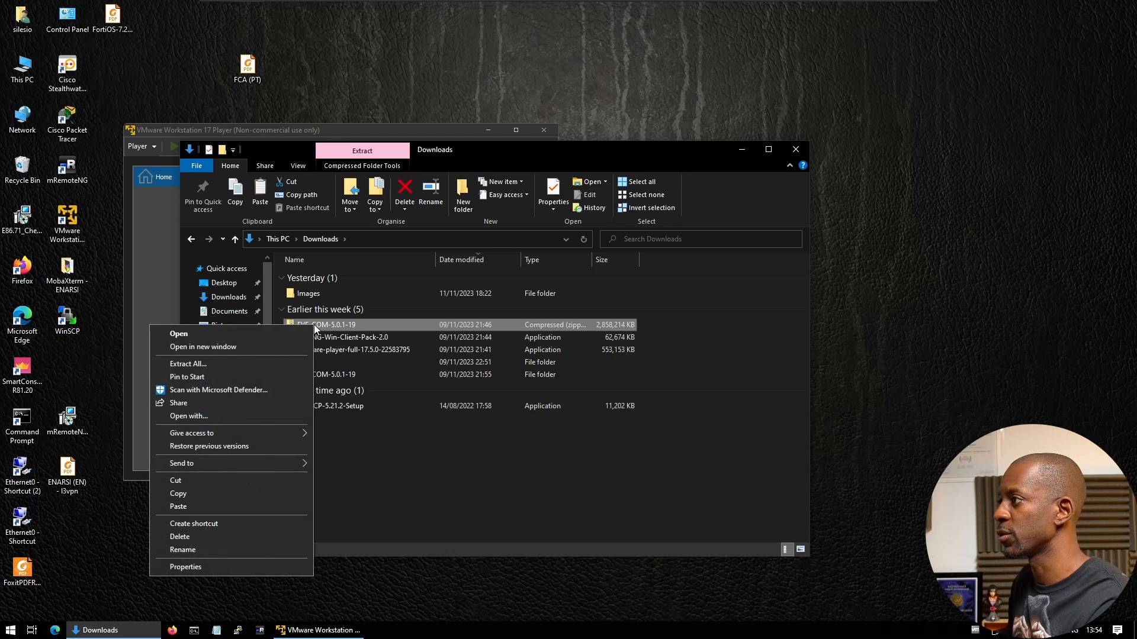
{"action": "left_click", "coordinate": [246, 365]}
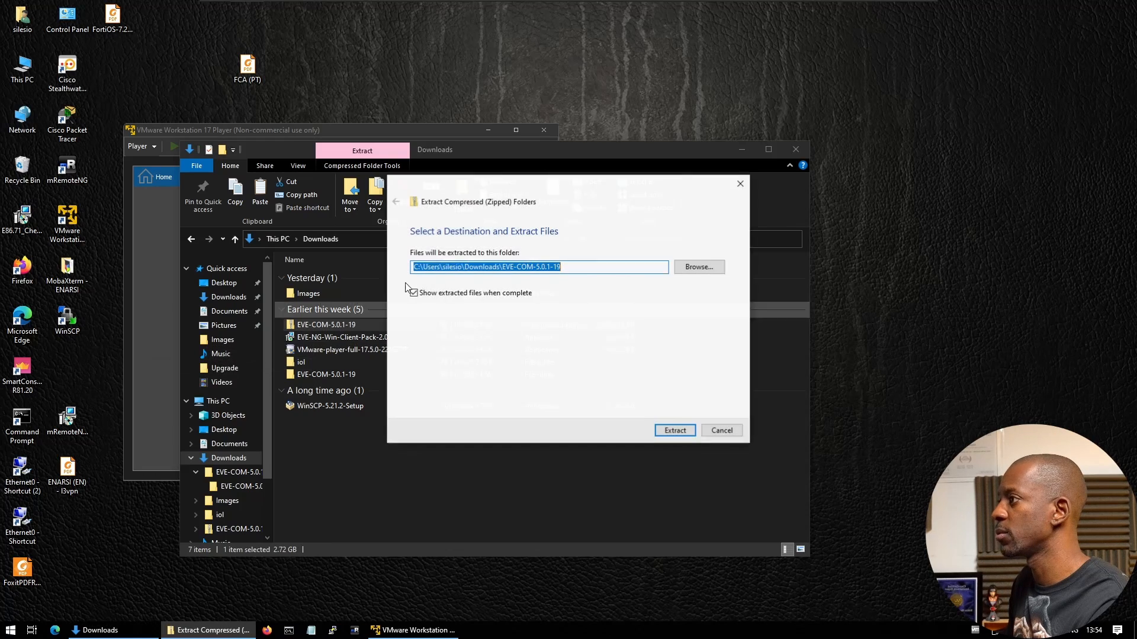
{"action": "left_click", "coordinate": [675, 431]}
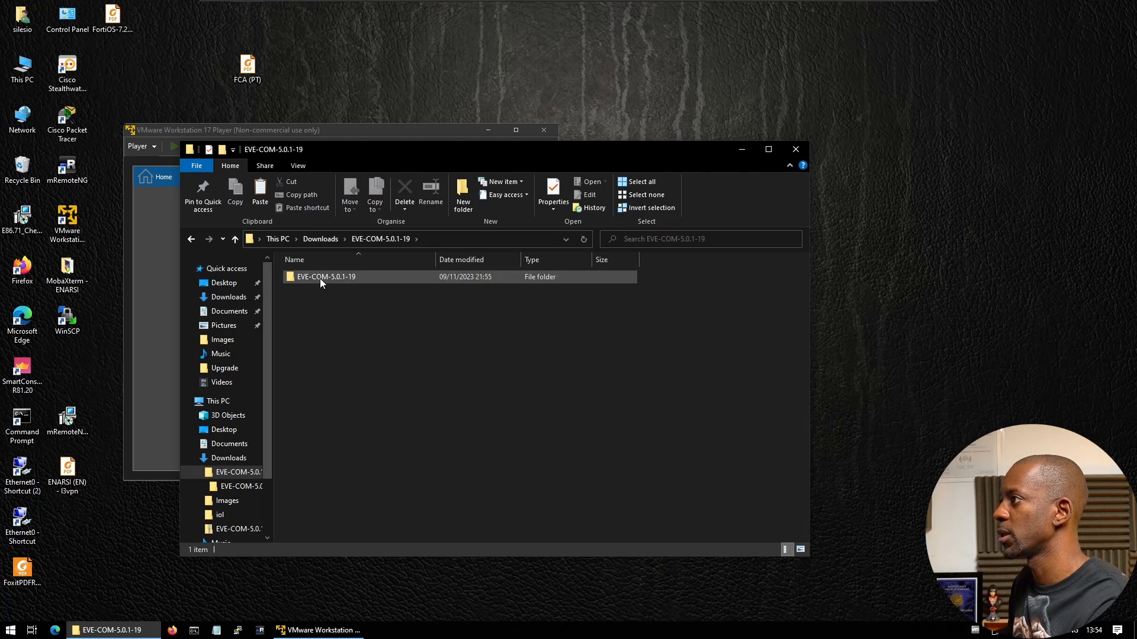
{"action": "left_click", "coordinate": [320, 277]}
{"action": "double_click", "coordinate": [321, 277]}
{"action": "double_click", "coordinate": [293, 280]}
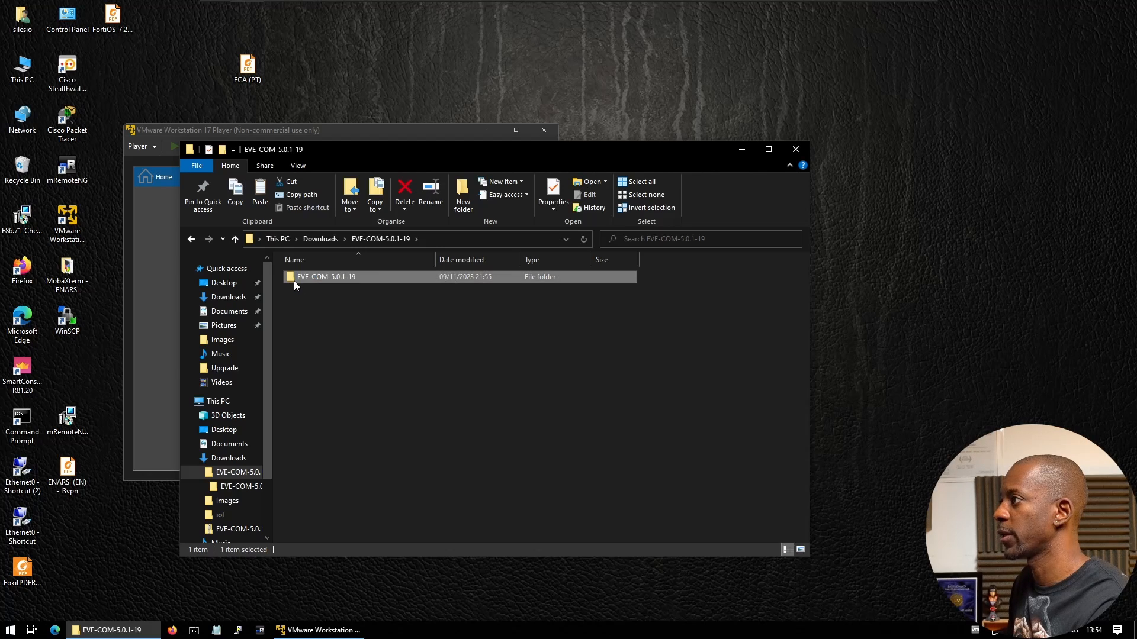
{"action": "double_click", "coordinate": [304, 291]}
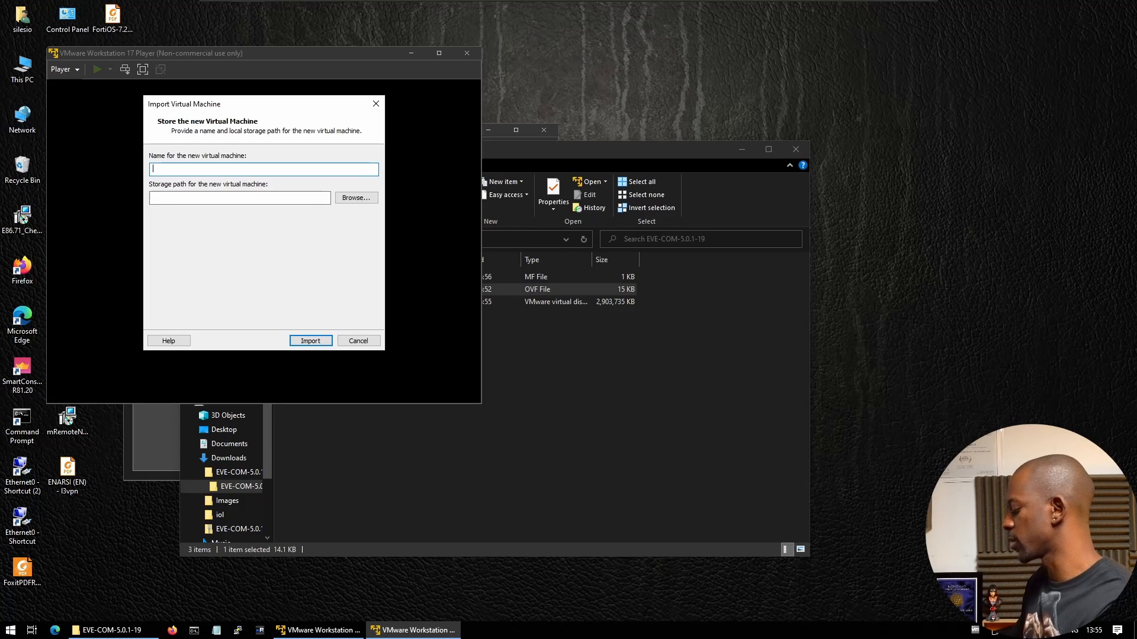
Import the appliance as DEMO, restart the Player, and view DEMO's details in the library
{"action": "type", "text": "DEMO"}
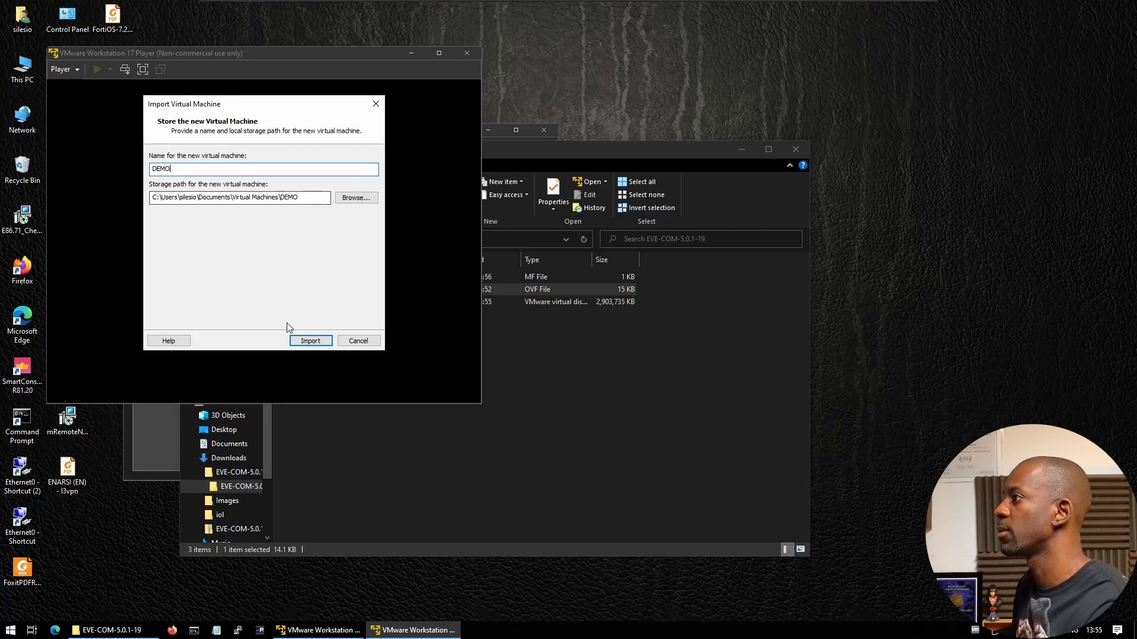
{"action": "left_click", "coordinate": [311, 340]}
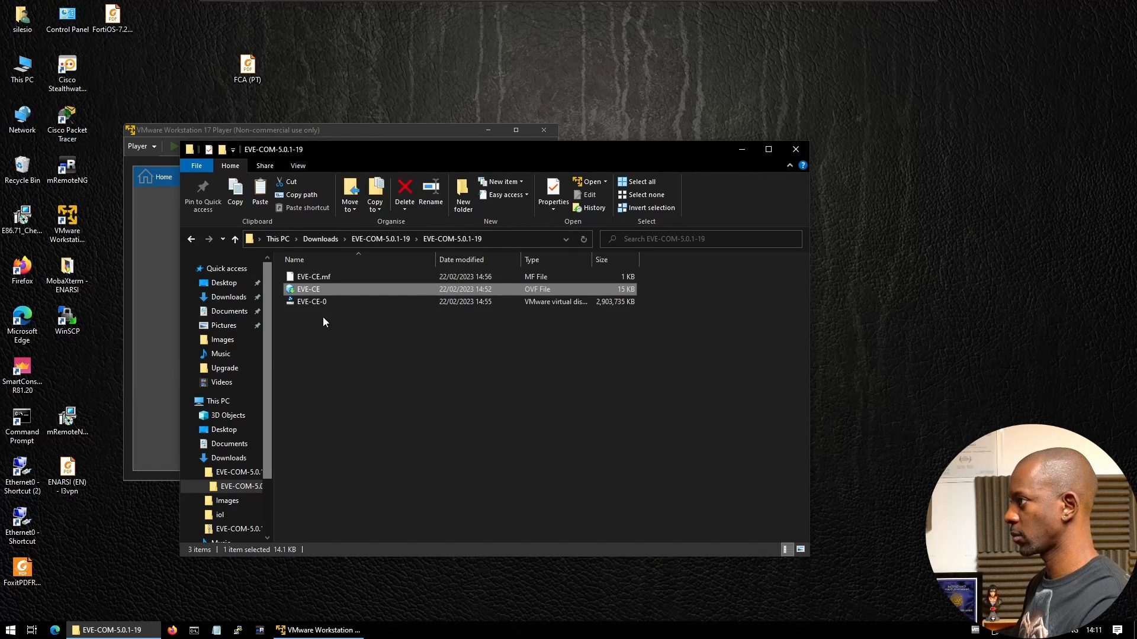
{"action": "left_click", "coordinate": [155, 208]}
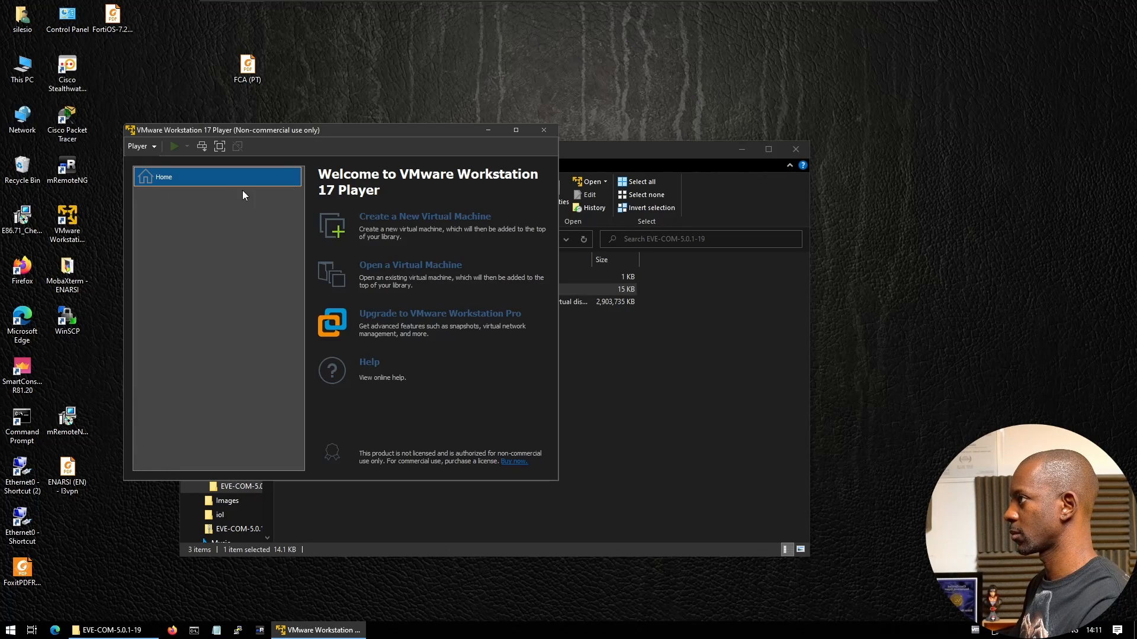
{"action": "left_click", "coordinate": [541, 131]}
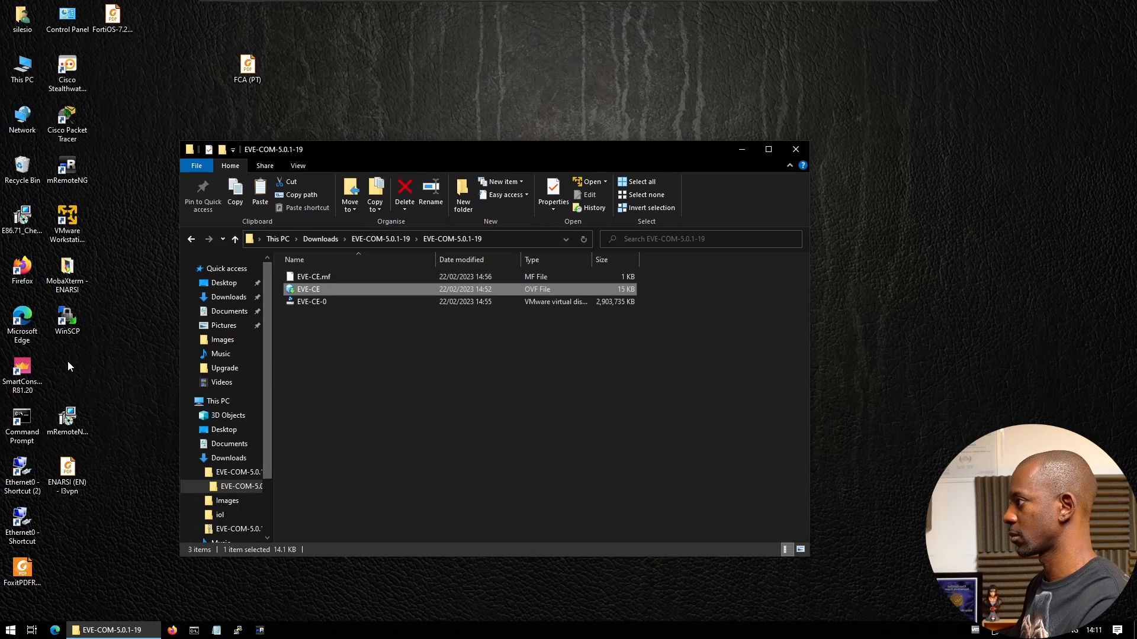
{"action": "left_click", "coordinate": [61, 216]}
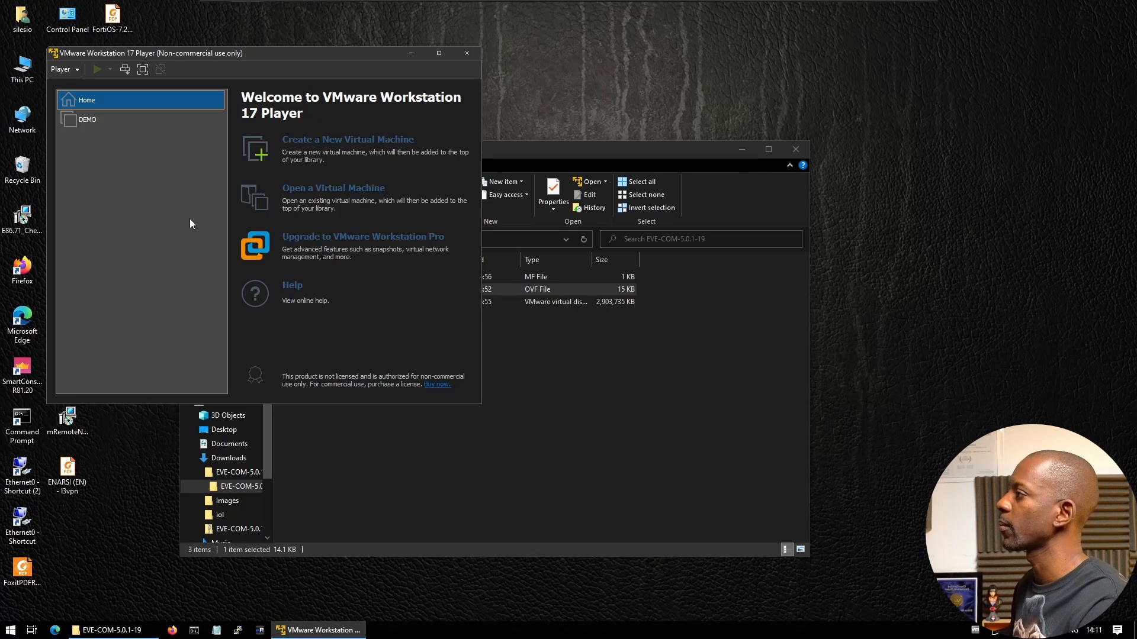
{"action": "left_click", "coordinate": [143, 121]}
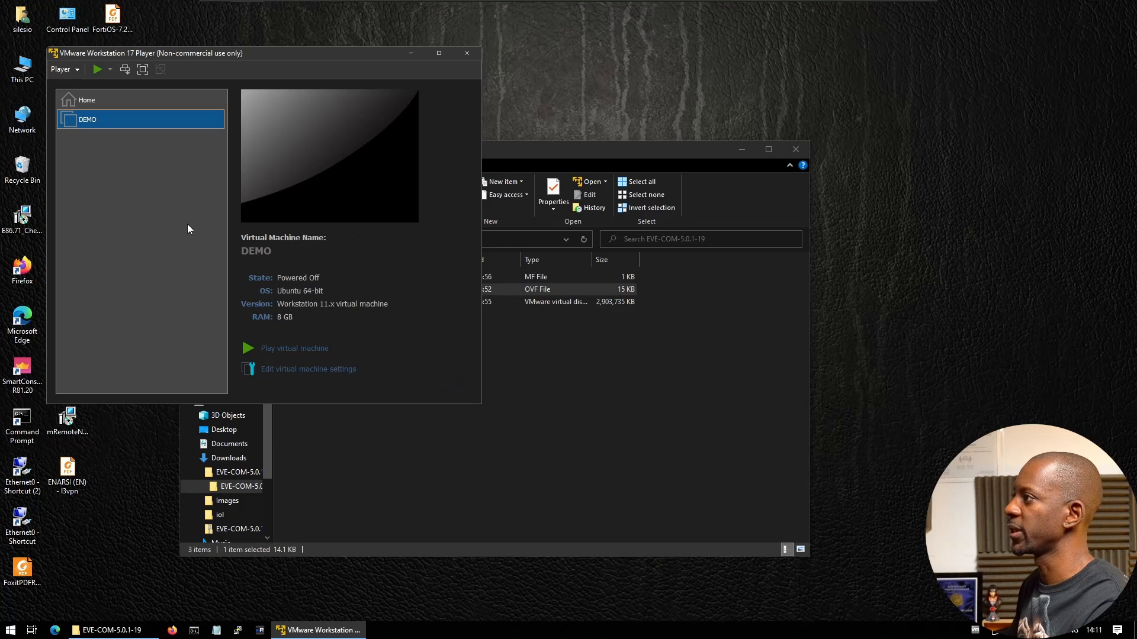
{"action": "left_click", "coordinate": [276, 374]}
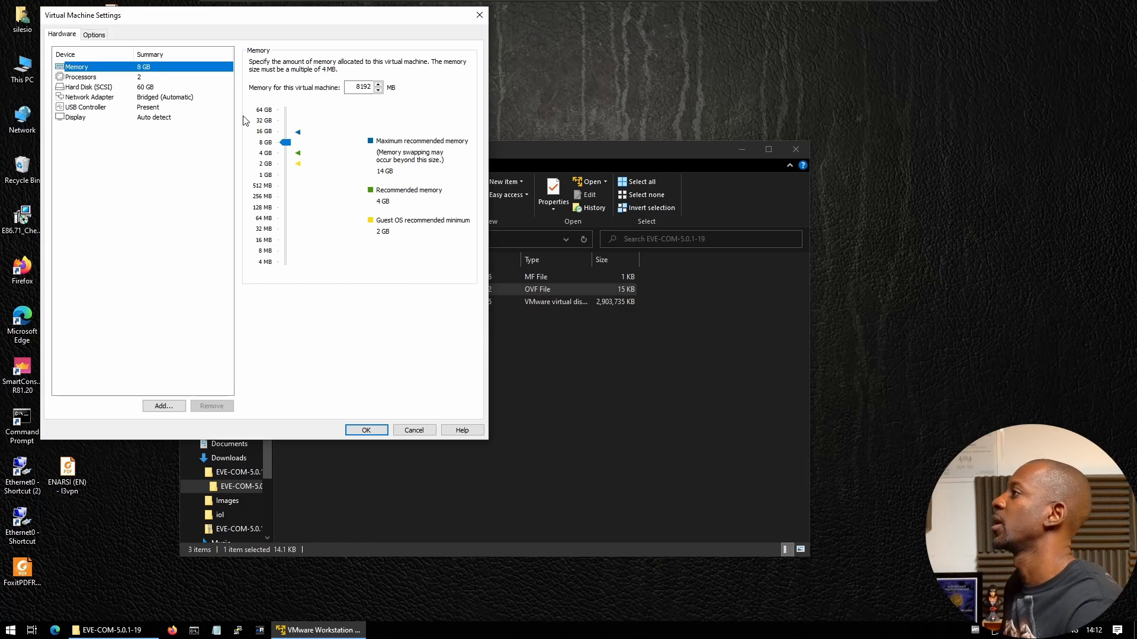
{"action": "left_click", "coordinate": [129, 80]}
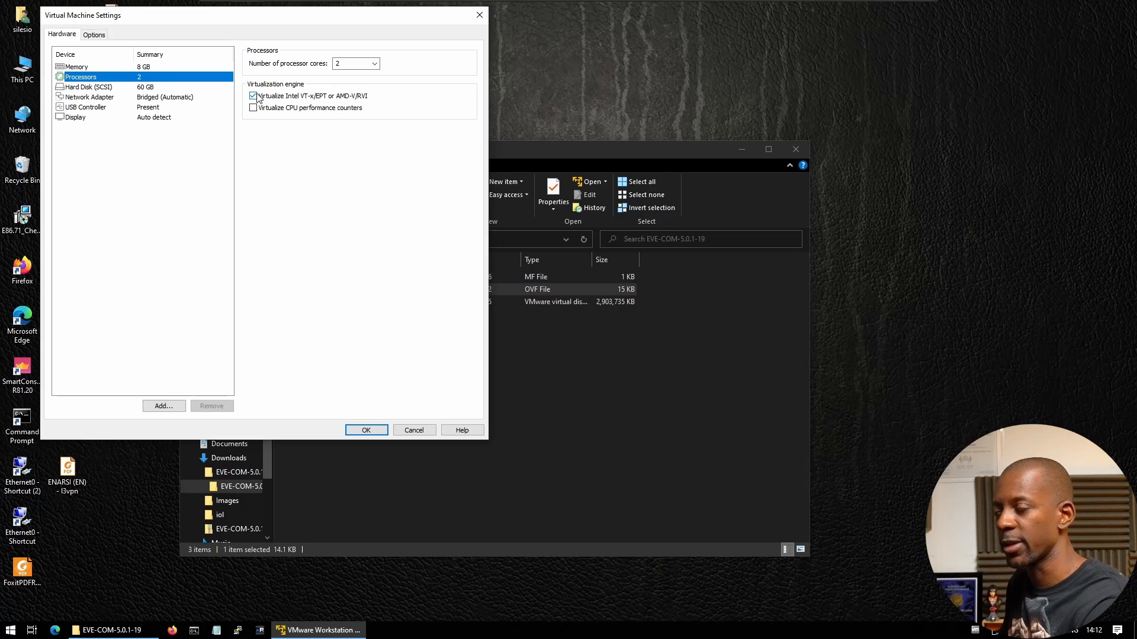
{"action": "left_click", "coordinate": [144, 98]}
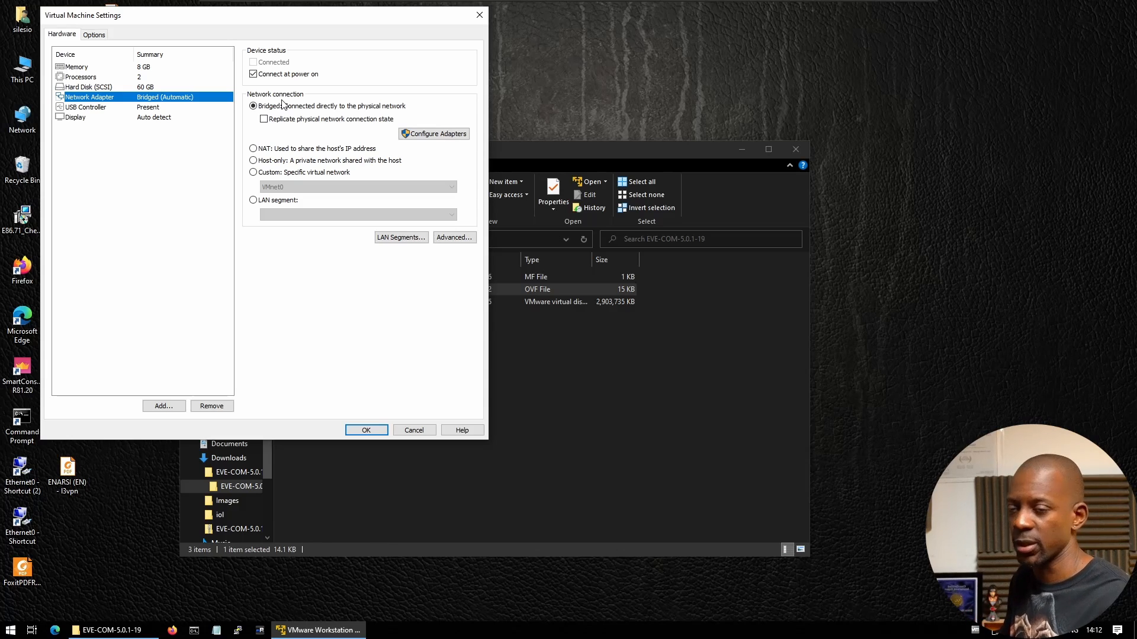
{"action": "left_click", "coordinate": [414, 430]}
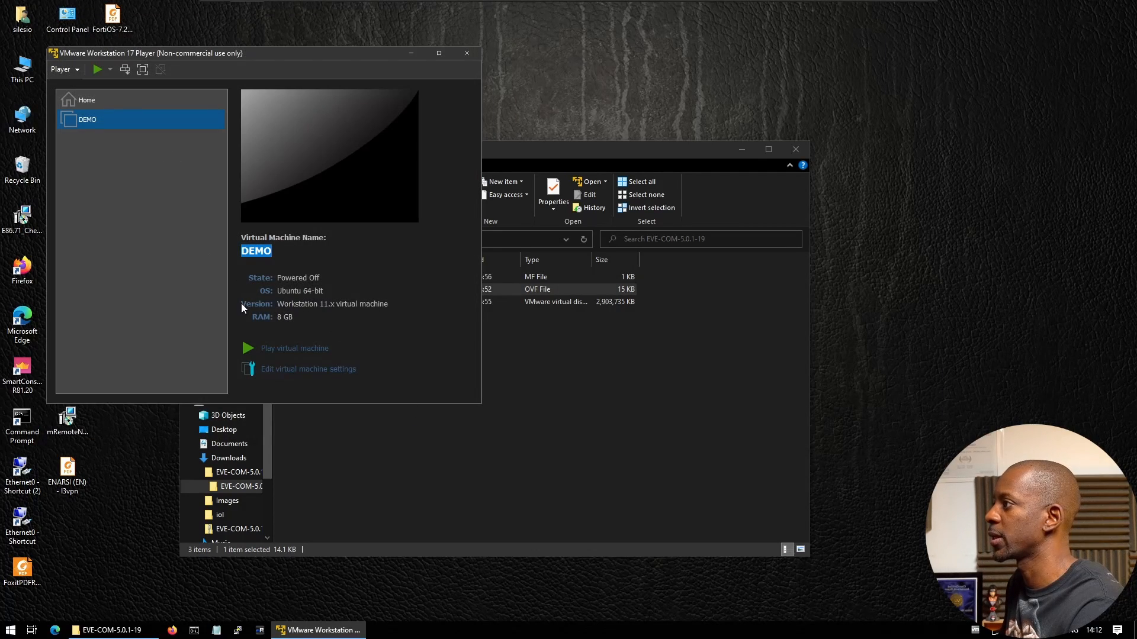
Power on DEMO and log into its console as root with the account password
{"action": "left_click", "coordinate": [280, 352]}
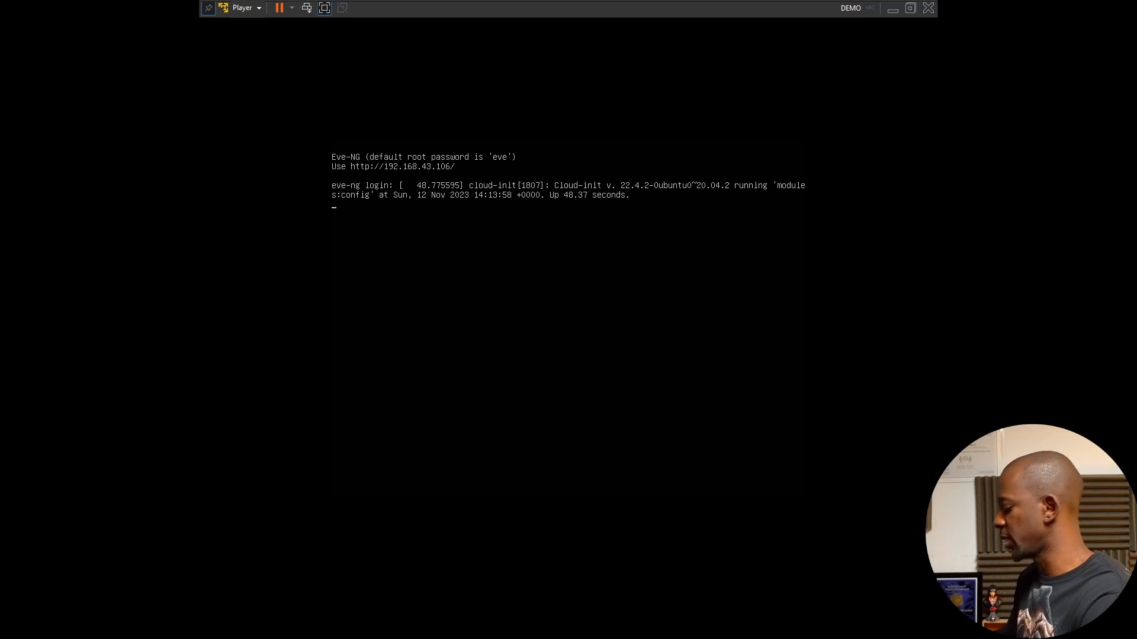
{"action": "type", "text": "root"}
{"action": "key", "text": "Return"}
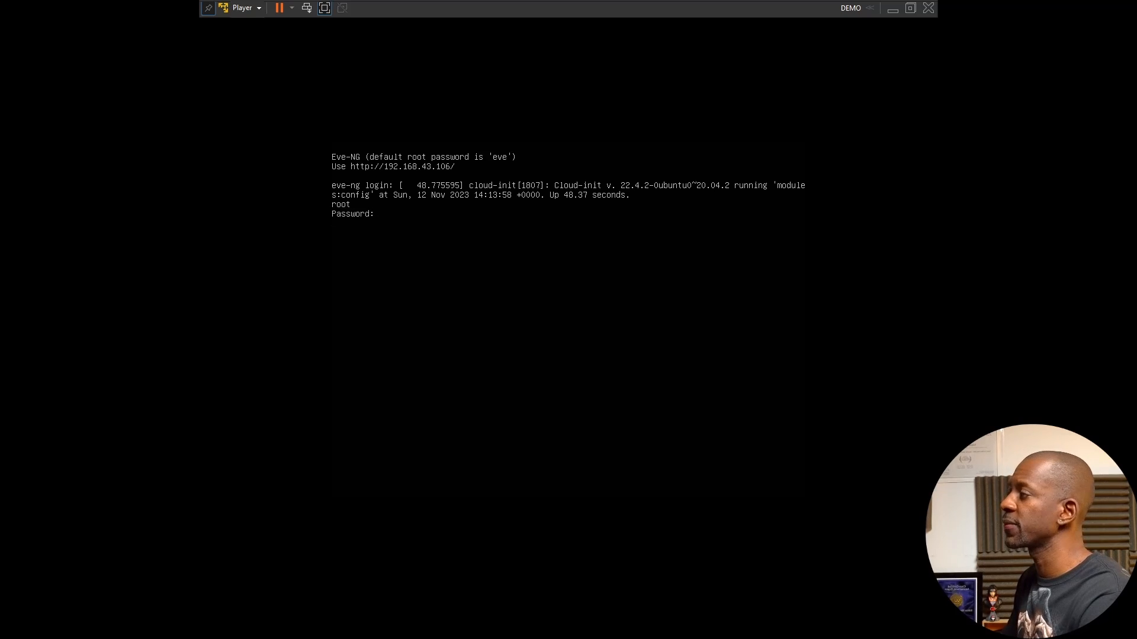
{"action": "type", "text": "eve"}
{"action": "key", "text": "Return"}
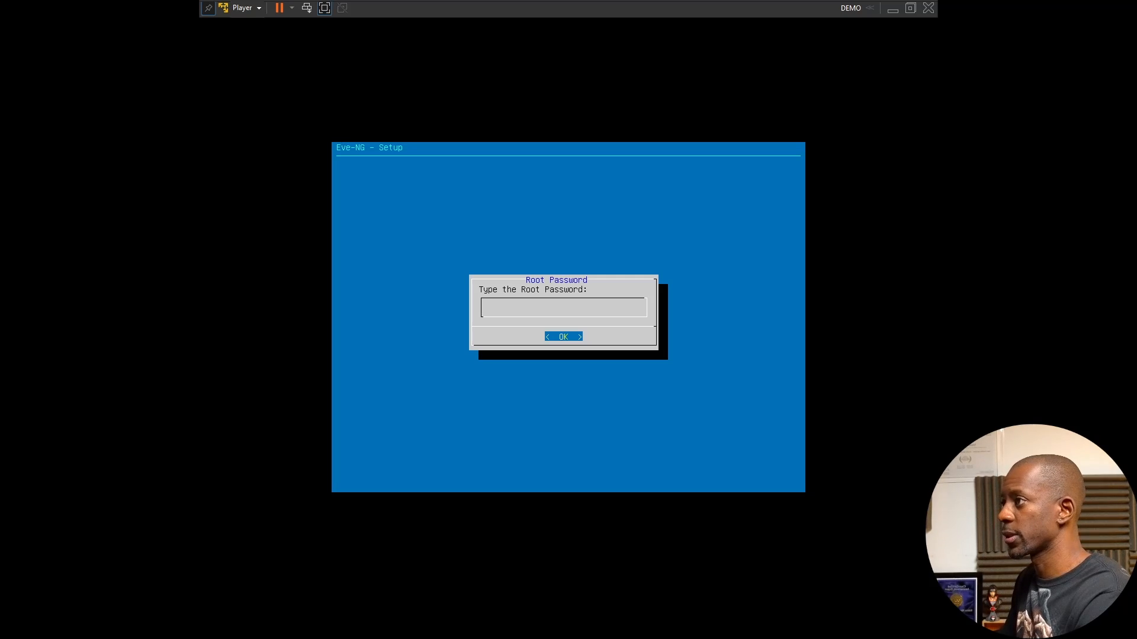
Confirm the root password, keep hostname eve-ng, use DHCP, no NTP, and direct internet access
{"action": "key", "text": "Return"}
{"action": "key", "text": "Return"}
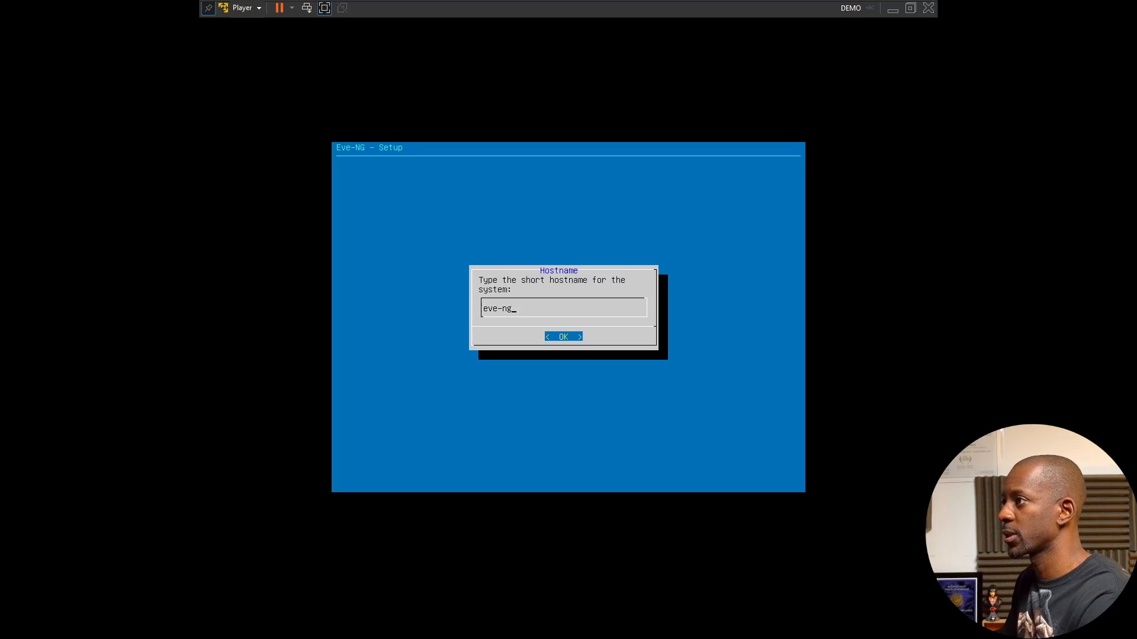
{"action": "key", "text": "Return"}
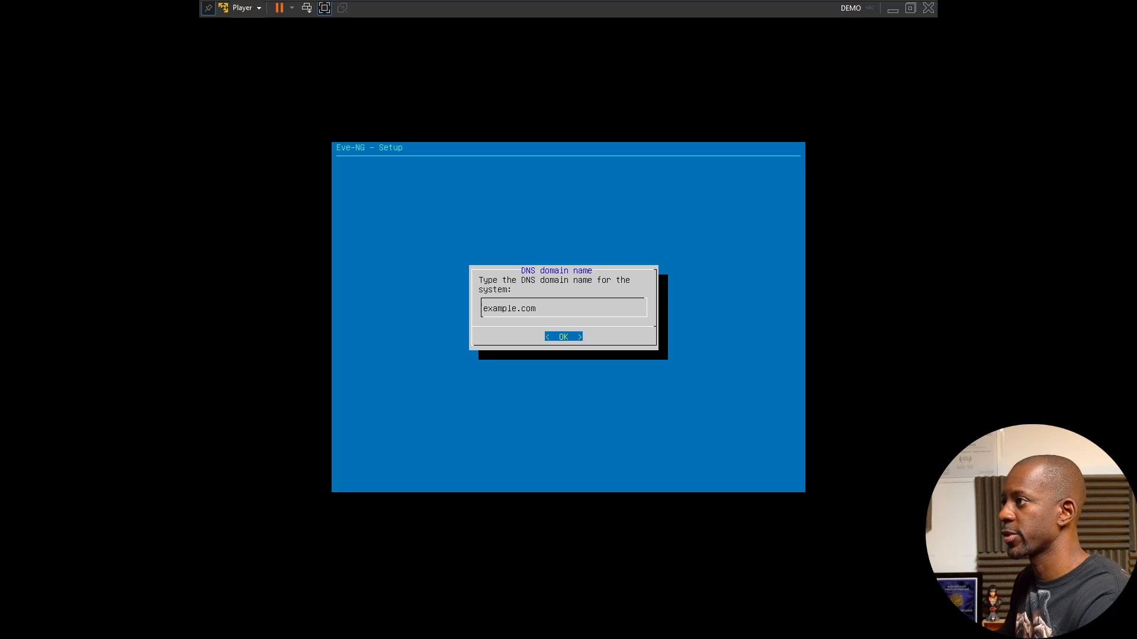
{"action": "key", "text": "Return"}
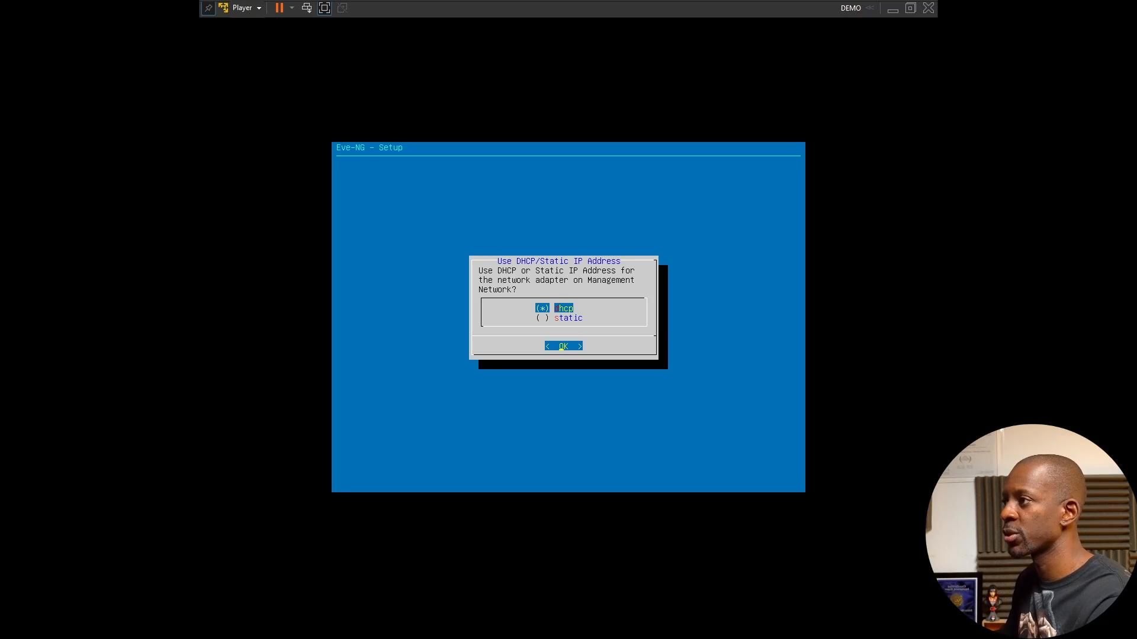
{"action": "key", "text": "Return"}
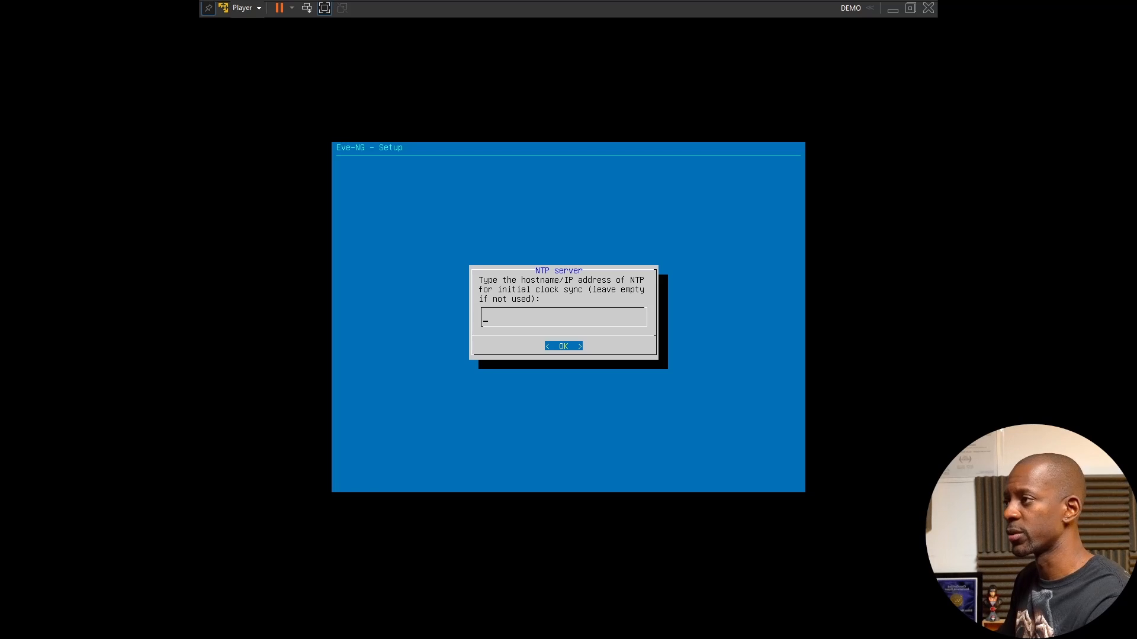
{"action": "key", "text": "Return"}
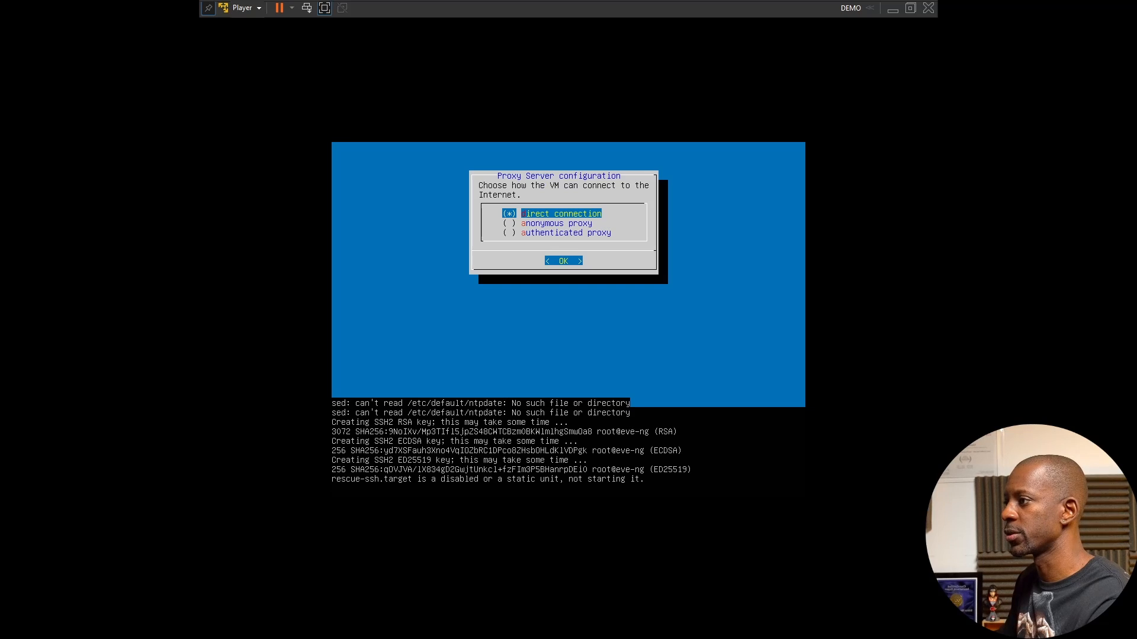
{"action": "key", "text": "Return"}
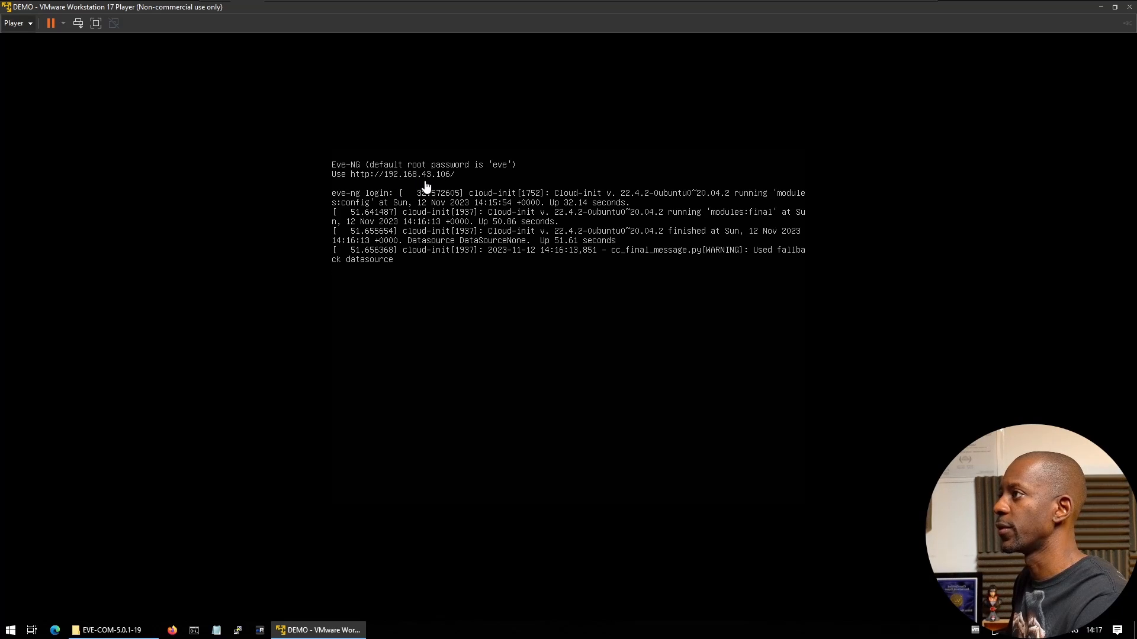
Minimize the VMware Player window and launch Microsoft Edge
{"action": "left_click", "coordinate": [1103, 8]}
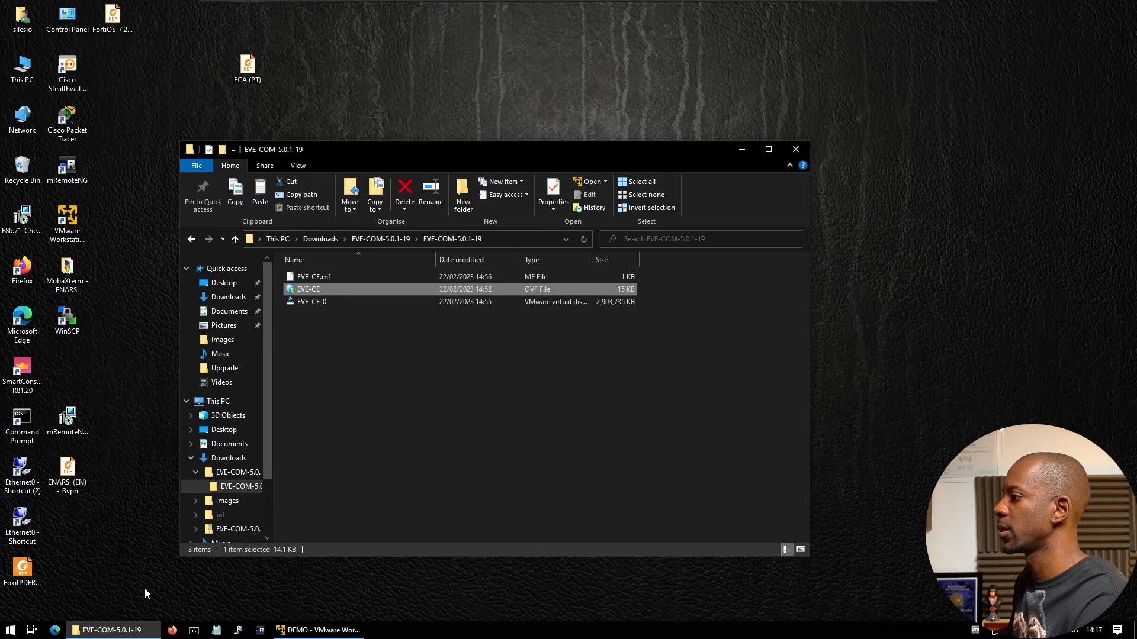
{"action": "left_click", "coordinate": [56, 630]}
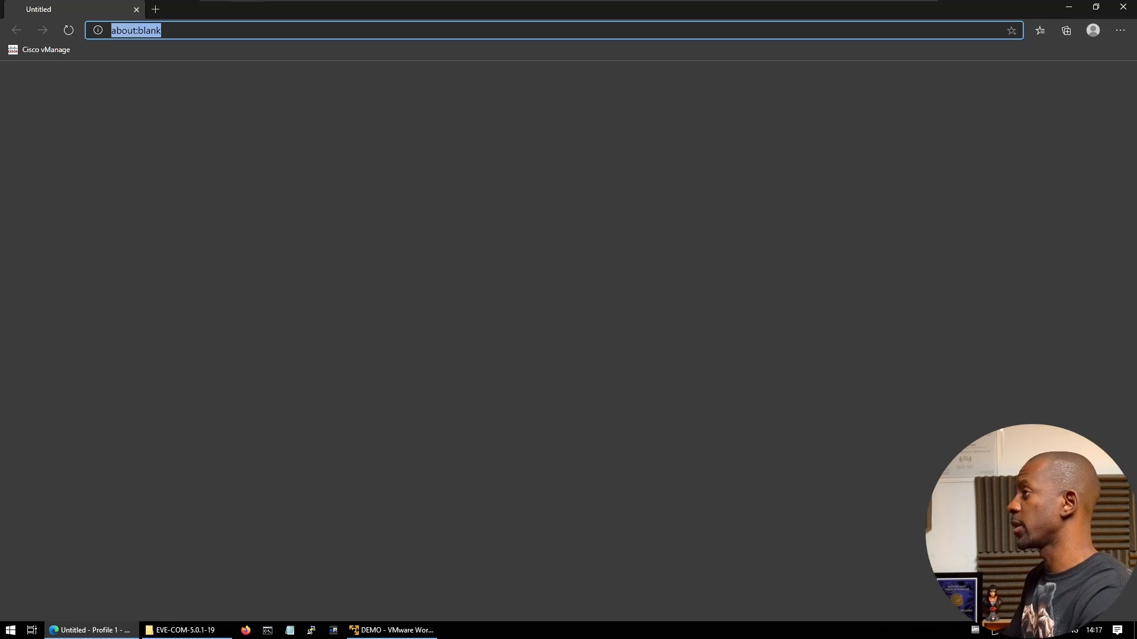
{"action": "type", "text": "http"}
{"action": "key", "text": "BackSpace"}
{"action": "key", "text": "BackSpace"}
{"action": "key", "text": "BackSpace"}
{"action": "key", "text": "BackSpace"}
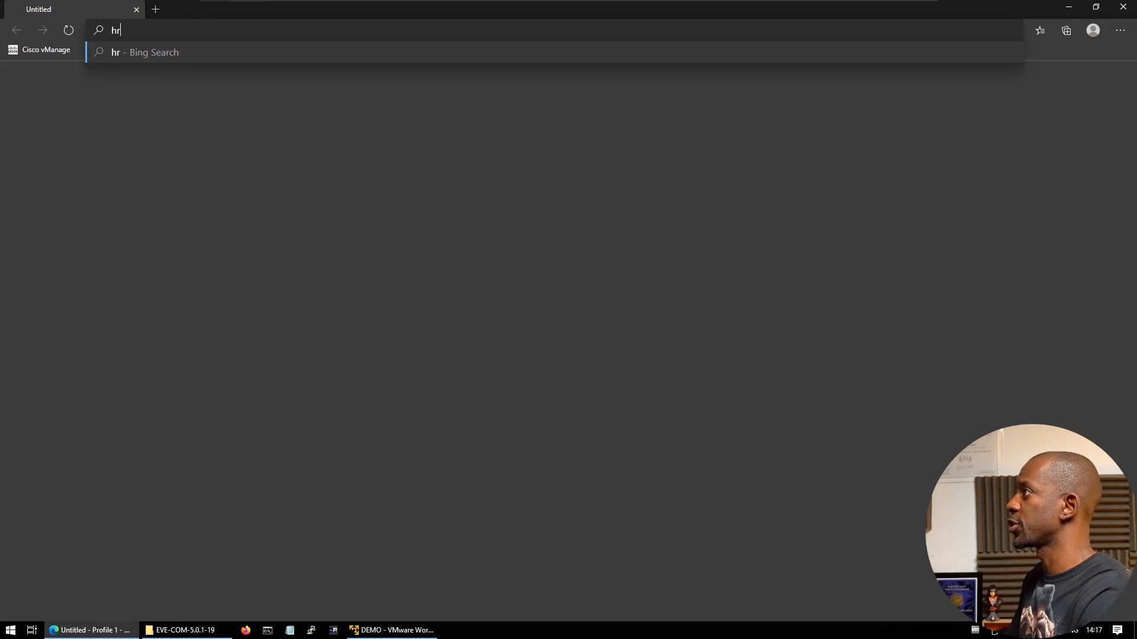
{"action": "type", "text": "ttp"}
{"action": "key", "text": "BackSpace"}
{"action": "key", "text": "BackSpace"}
{"action": "key", "text": "BackSpace"}
{"action": "type", "text": "ht"}
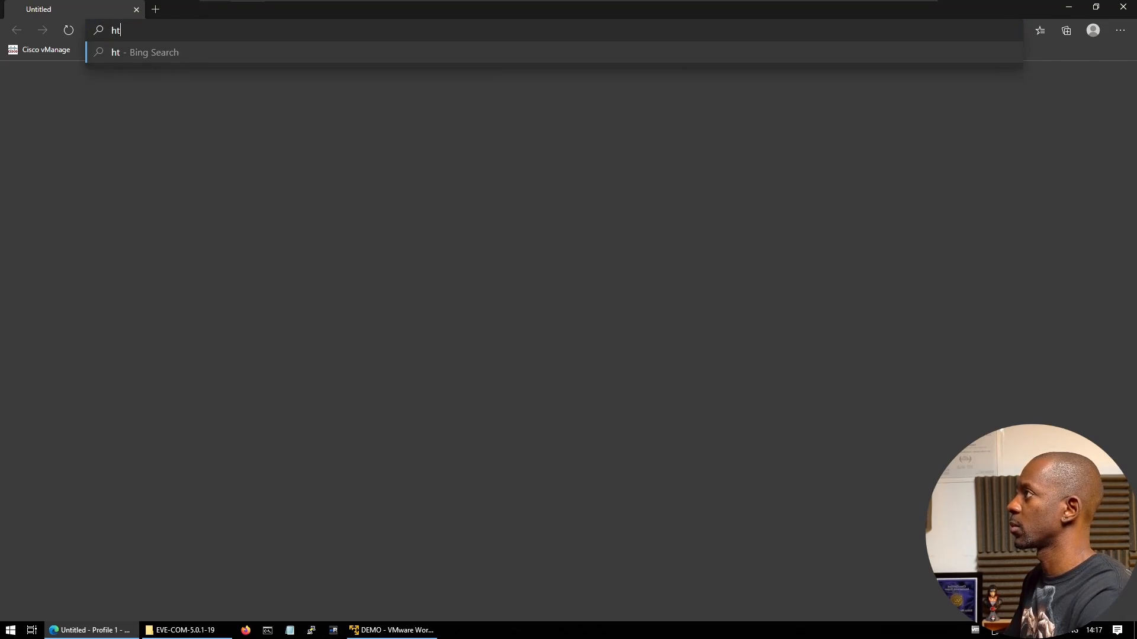
{"action": "type", "text": "tp://"}
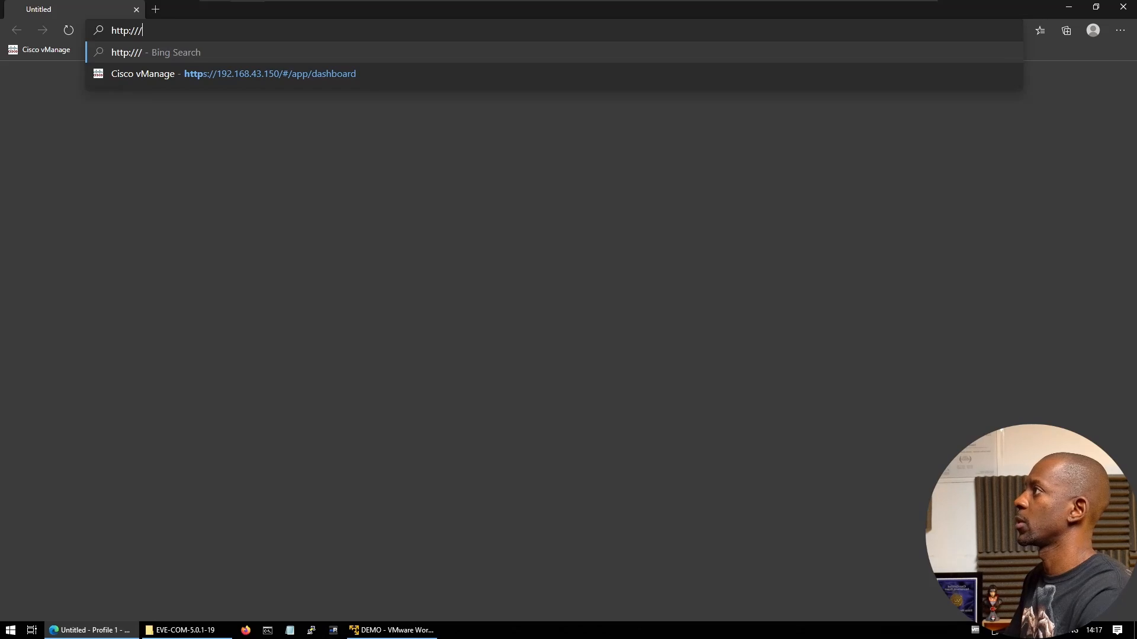
{"action": "type", "text": "192.168.43.10"}
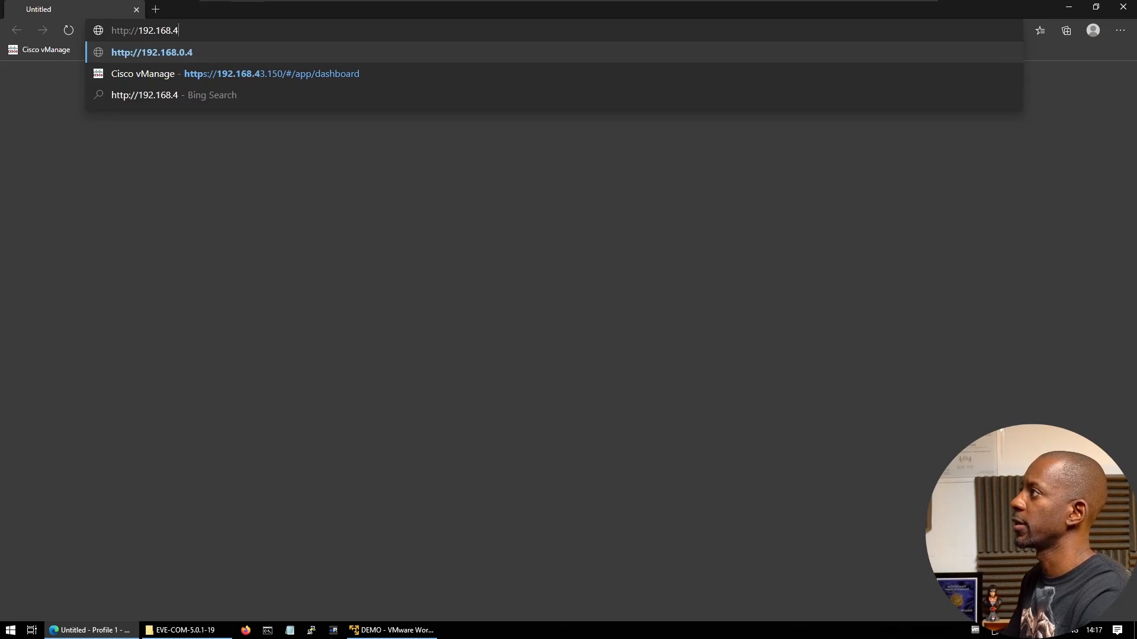
{"action": "type", "text": "6"}
{"action": "key", "text": "Return"}
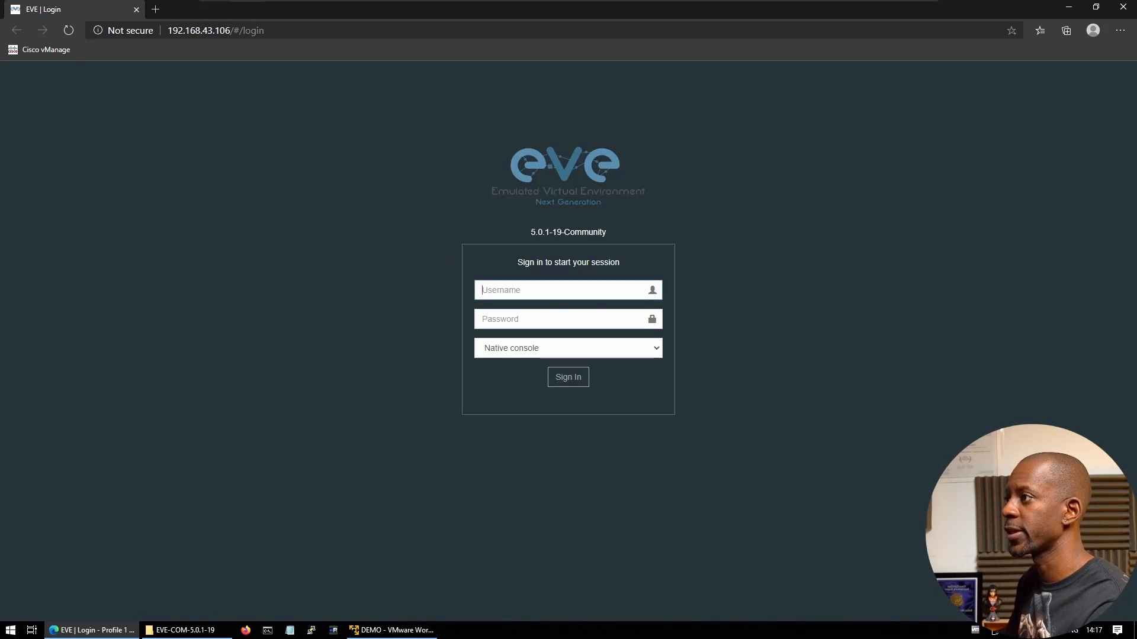
Log into EVE-NG as admin, correcting the mistyped password before signing in
{"action": "type", "text": "admin"}
{"action": "key", "text": "Tab"}
{"action": "type", "text": "admin"}
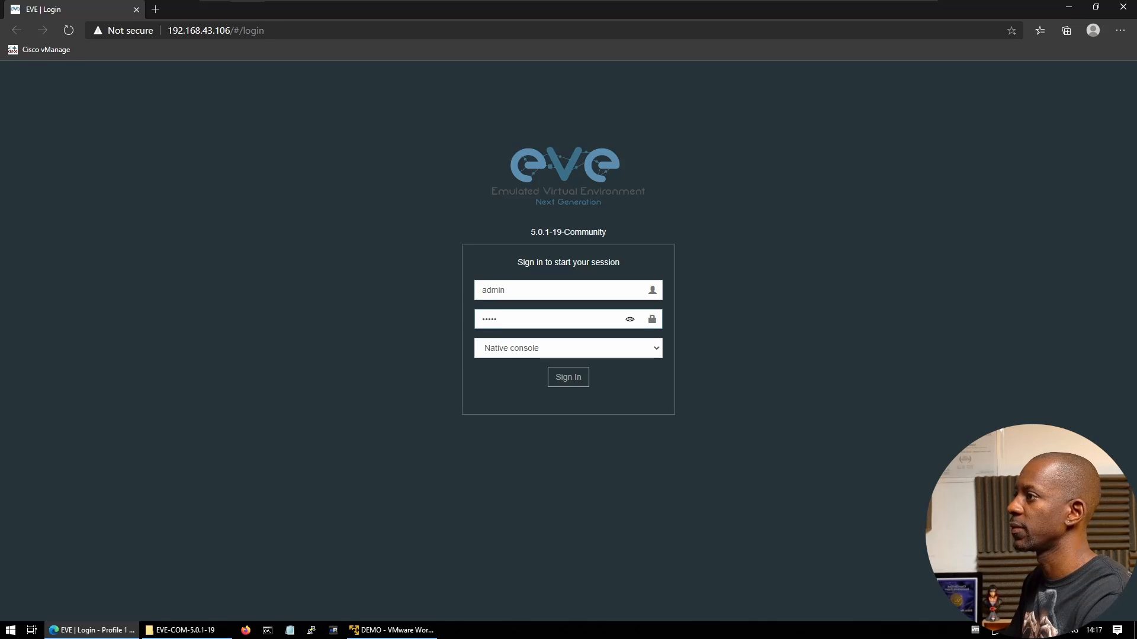
{"action": "key", "text": "BackSpace"}
{"action": "key", "text": "BackSpace"}
{"action": "key", "text": "BackSpace"}
{"action": "key", "text": "BackSpace"}
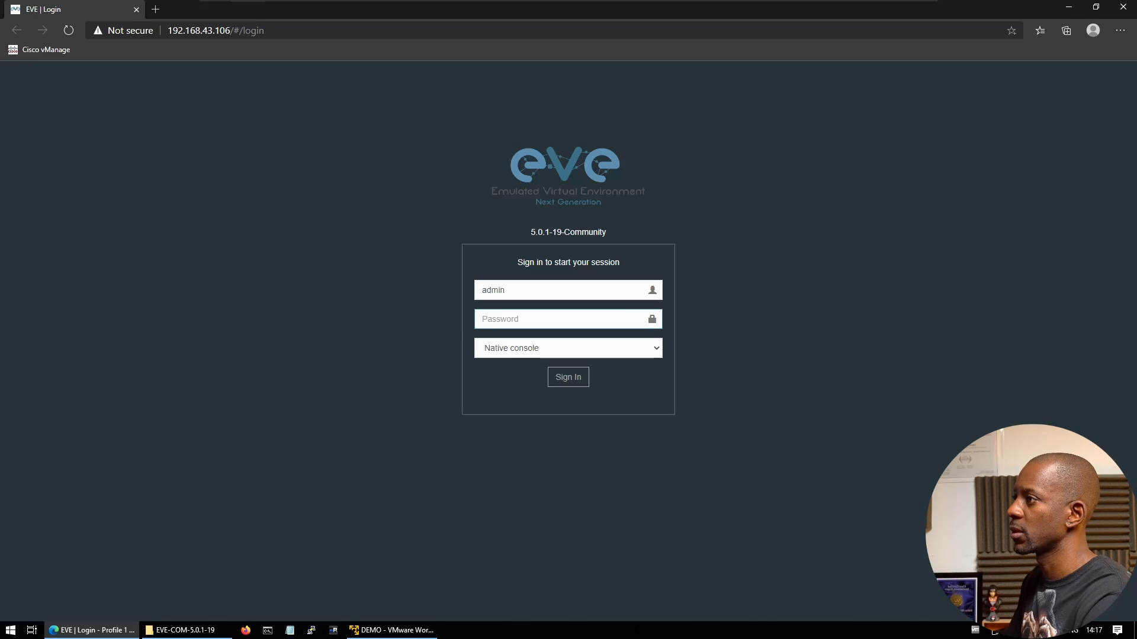
{"action": "type", "text": "eve"}
{"action": "key", "text": "Return"}
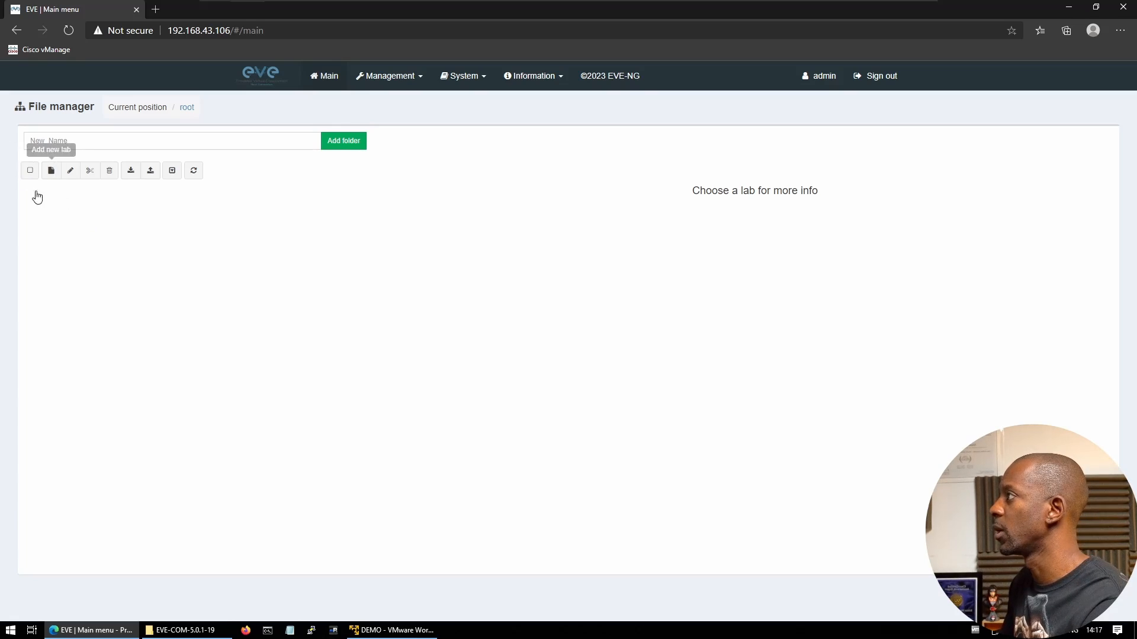
Create a new lab named demo_lab, fill in the author, and save it
{"action": "left_click", "coordinate": [51, 170]}
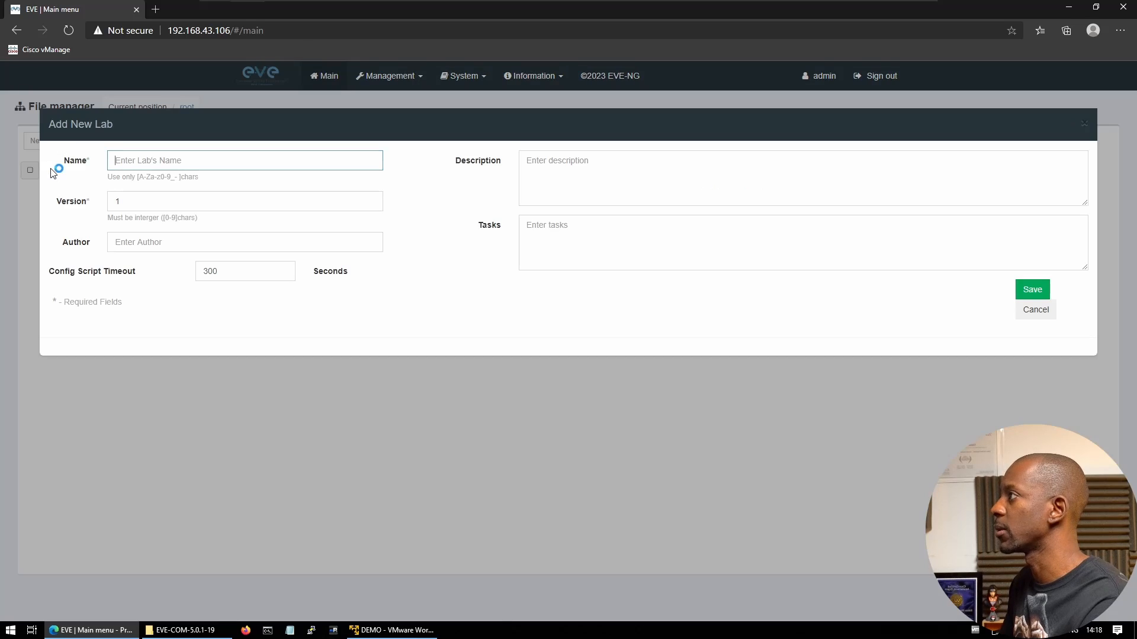
{"action": "type", "text": "demo"}
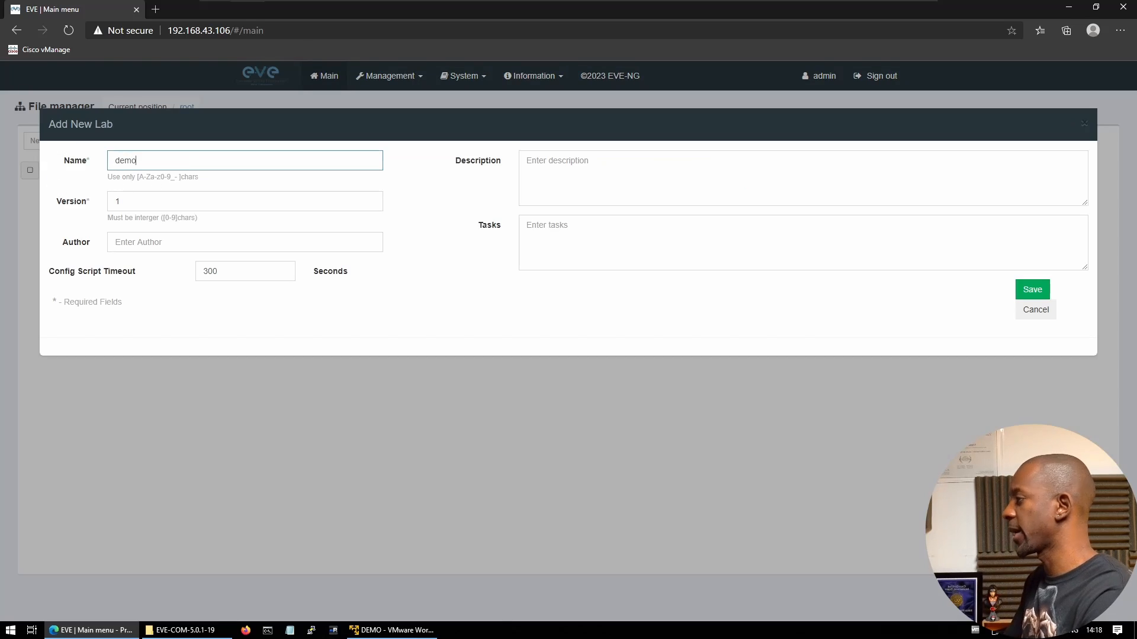
{"action": "type", "text": "_lab"}
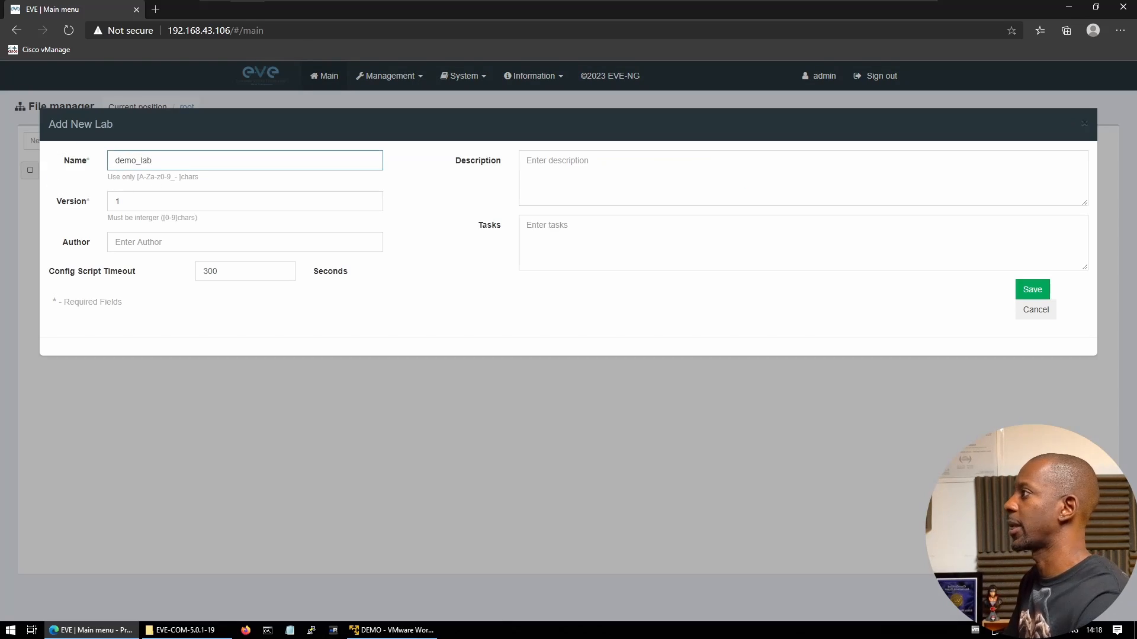
{"action": "left_click", "coordinate": [185, 246]}
{"action": "type", "text": "ccie 65745"}
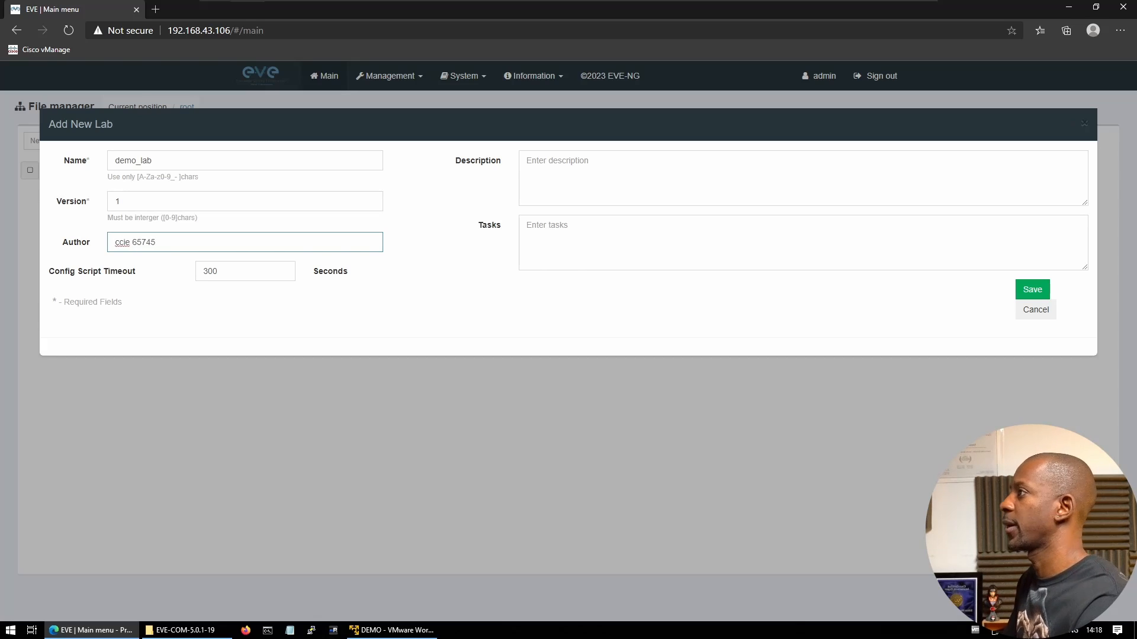
{"action": "left_click", "coordinate": [1033, 293]}
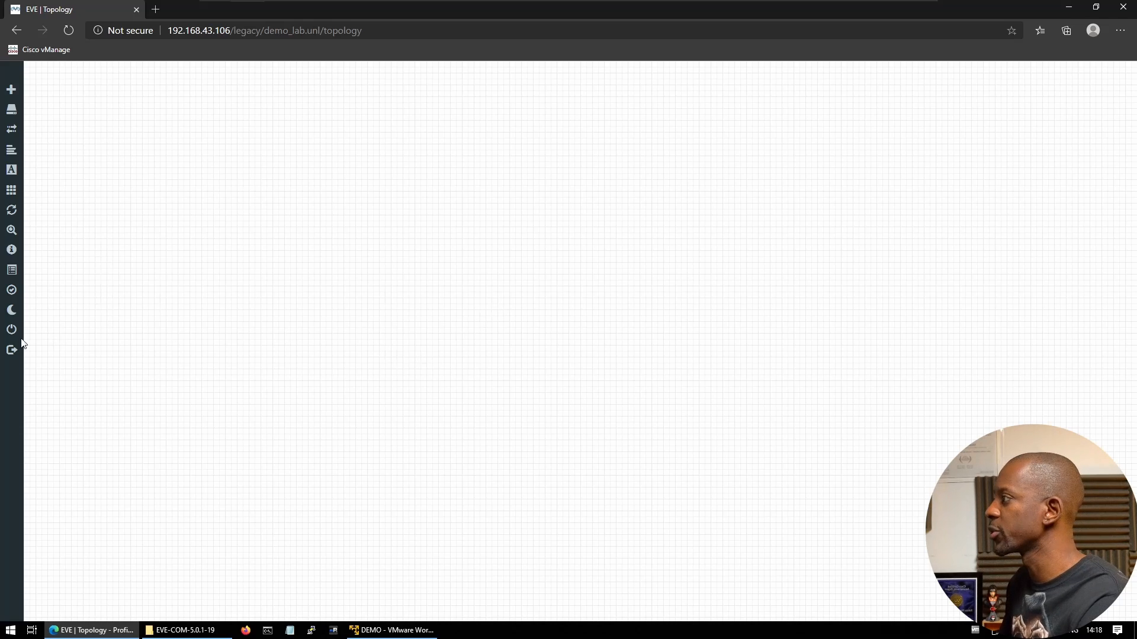
Switch the demo_lab canvas to dark mode, then browse node templates and close Add a New Node unused
{"action": "mouse_move", "coordinate": [71, 351]}
{"action": "left_click", "coordinate": [63, 313]}
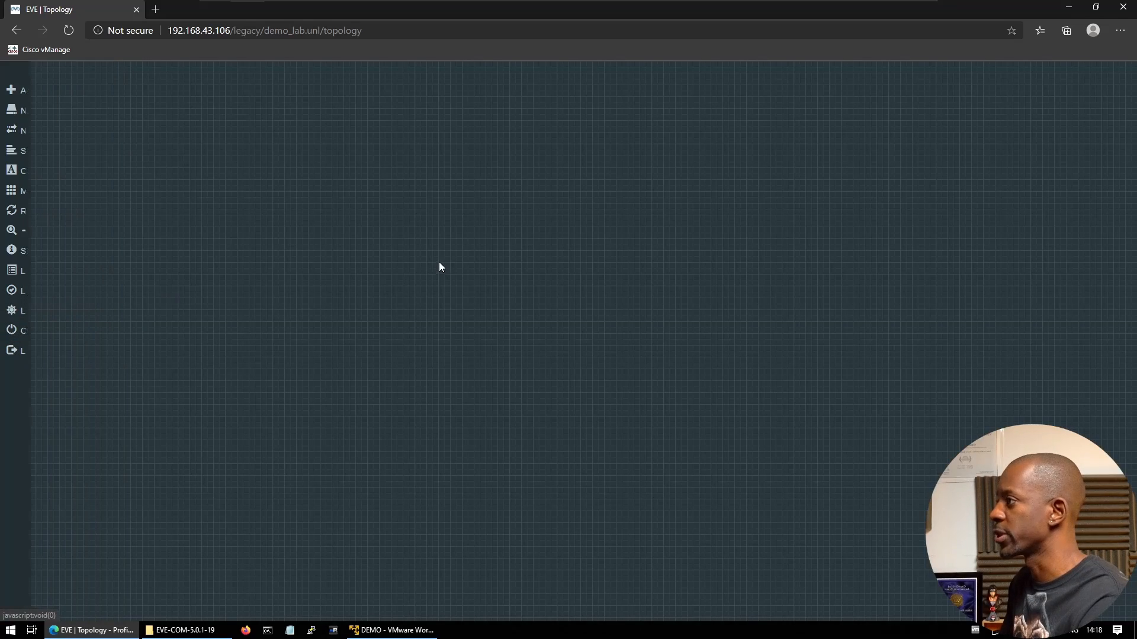
{"action": "right_click", "coordinate": [348, 222]}
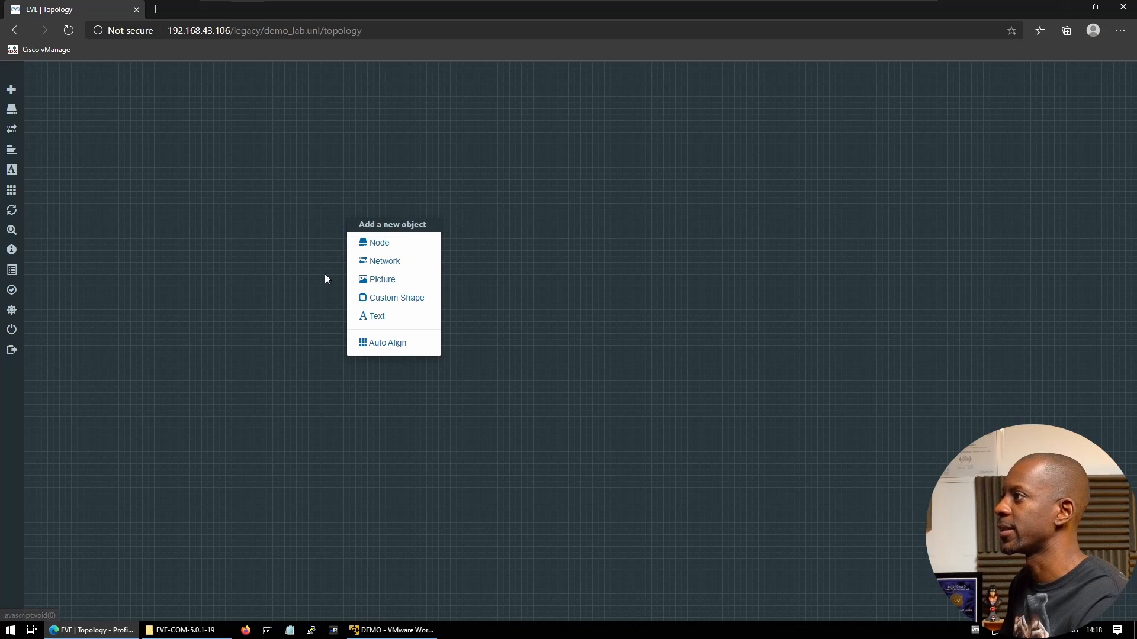
{"action": "left_click", "coordinate": [395, 243]}
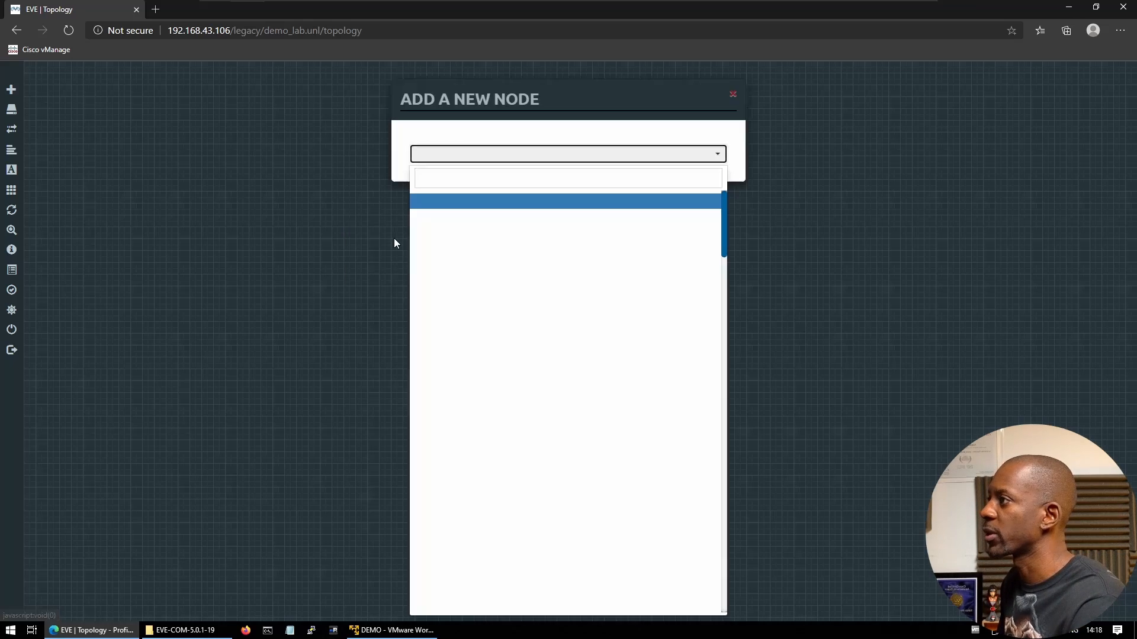
{"action": "scroll", "coordinate": [499, 324], "scroll_direction": "down", "scroll_amount": 15}
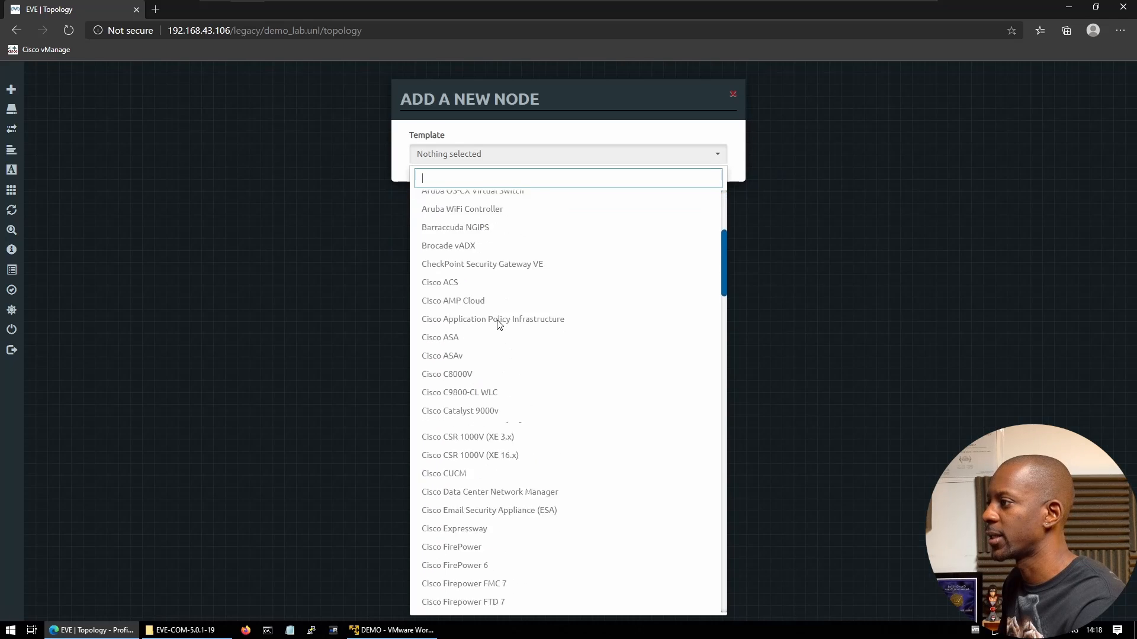
{"action": "scroll", "coordinate": [499, 324], "scroll_direction": "down", "scroll_amount": 18}
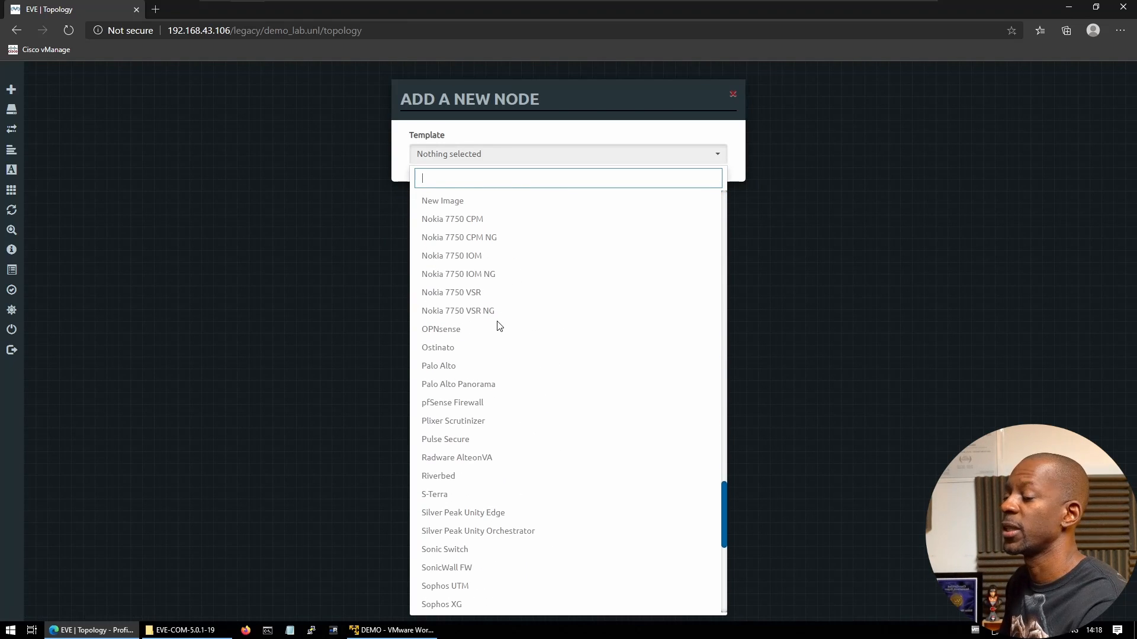
{"action": "scroll", "coordinate": [499, 329], "scroll_direction": "down", "scroll_amount": 10}
{"action": "scroll", "coordinate": [499, 333], "scroll_direction": "up", "scroll_amount": 3}
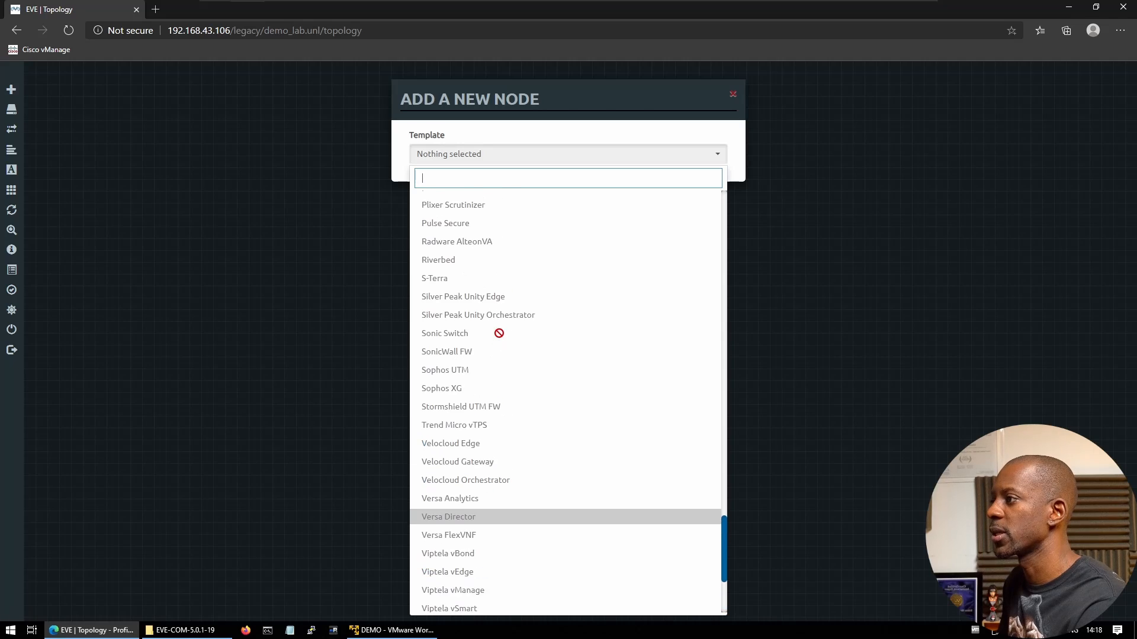
{"action": "scroll", "coordinate": [499, 333], "scroll_direction": "down", "scroll_amount": 3}
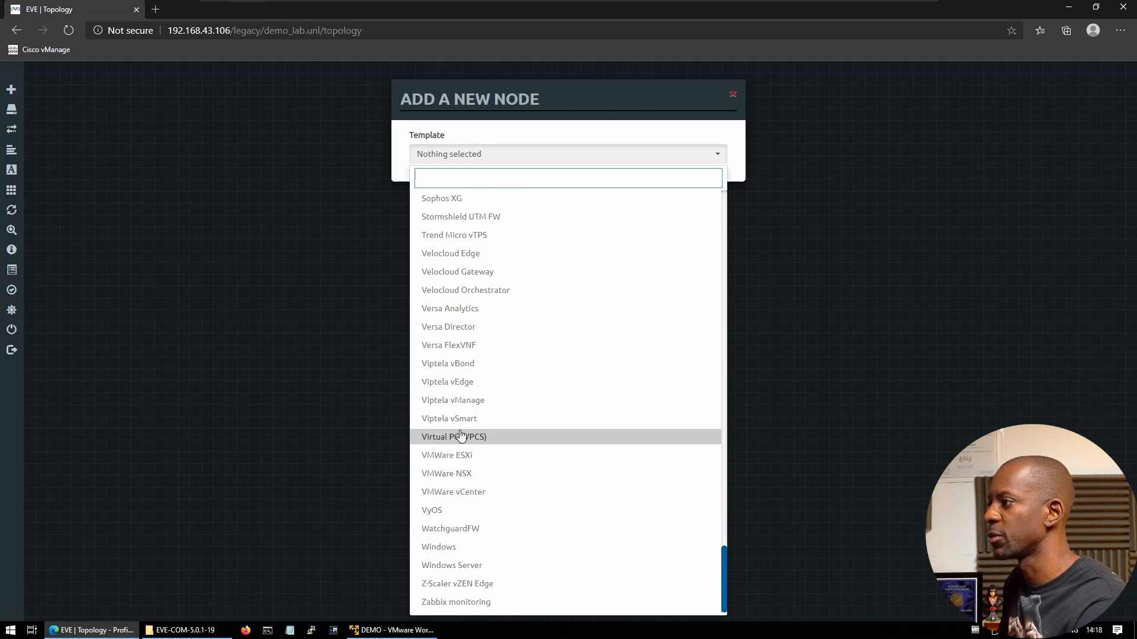
{"action": "scroll", "coordinate": [541, 362], "scroll_direction": "up", "scroll_amount": 20}
{"action": "scroll", "coordinate": [542, 374], "scroll_direction": "up", "scroll_amount": 20}
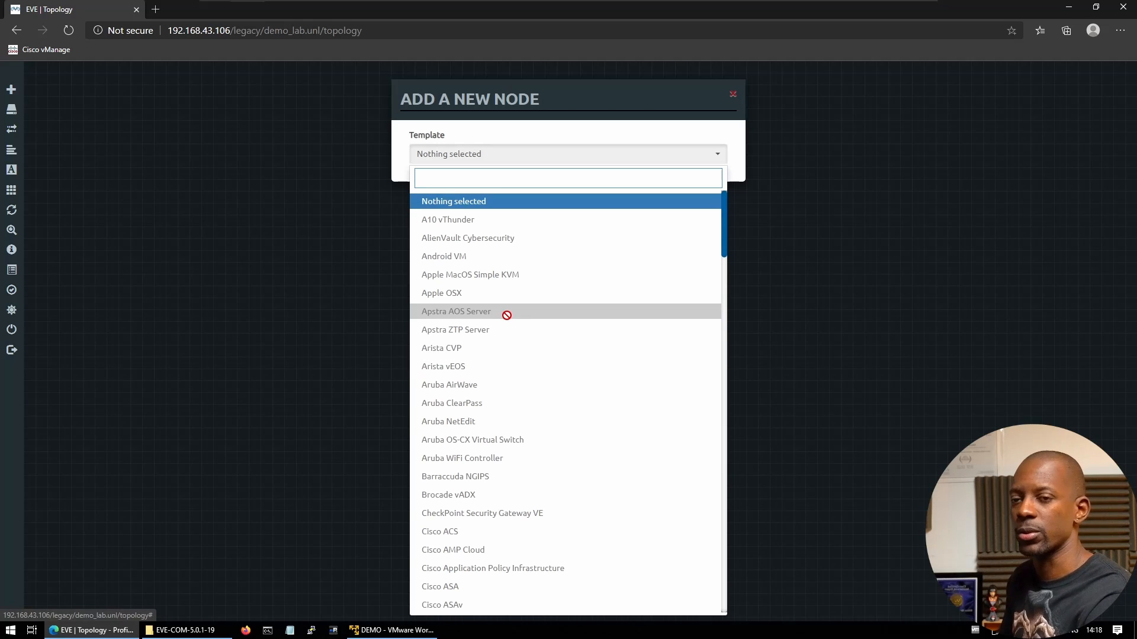
{"action": "left_click", "coordinate": [789, 273]}
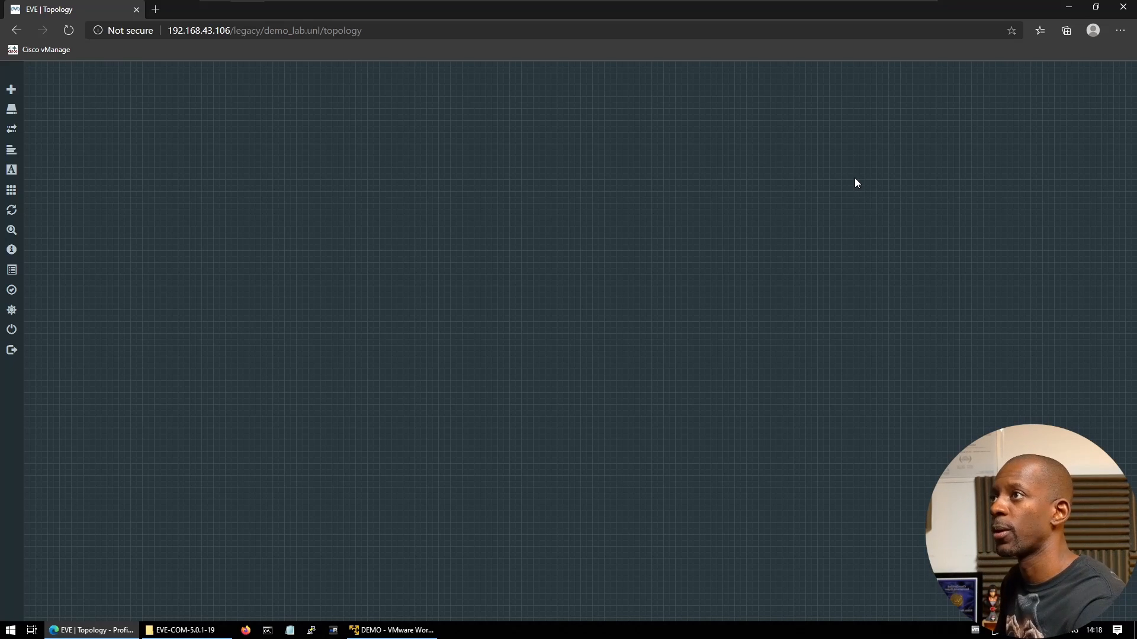
Minimize the EVE-NG browser and launch WinSCP from its desktop shortcut
{"action": "left_click", "coordinate": [1069, 7]}
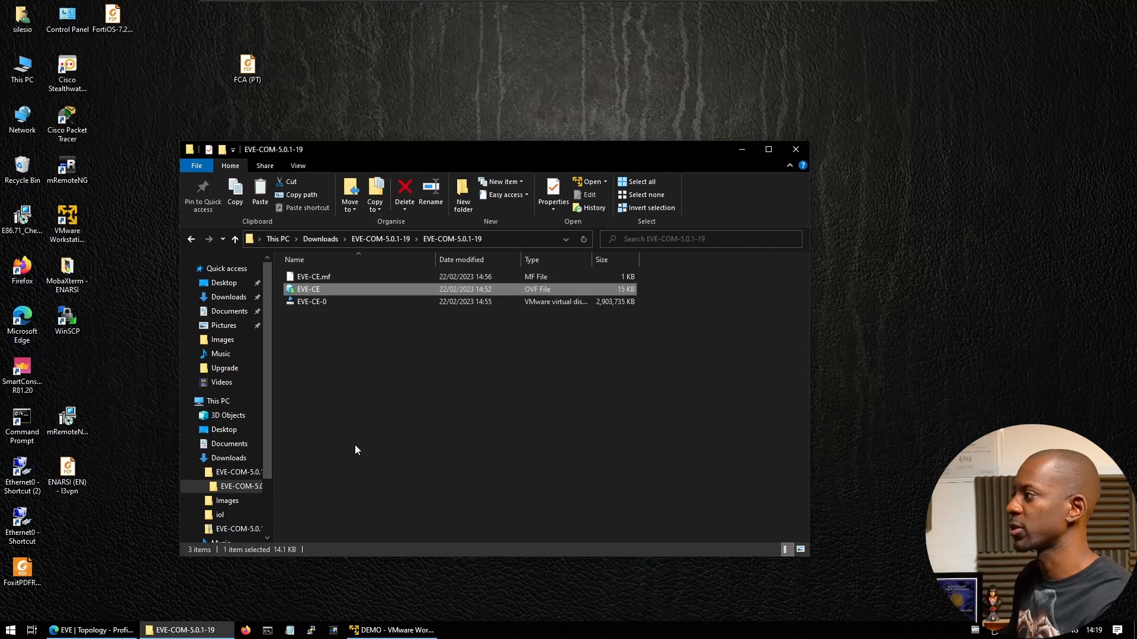
{"action": "left_click", "coordinate": [64, 321]}
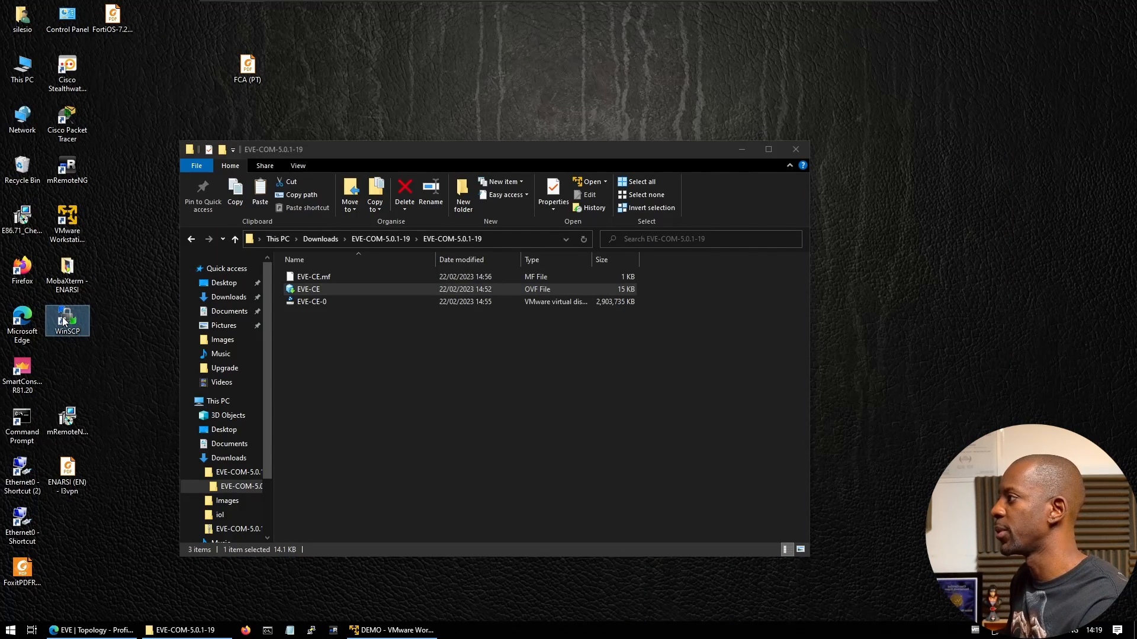
{"action": "double_click", "coordinate": [65, 320]}
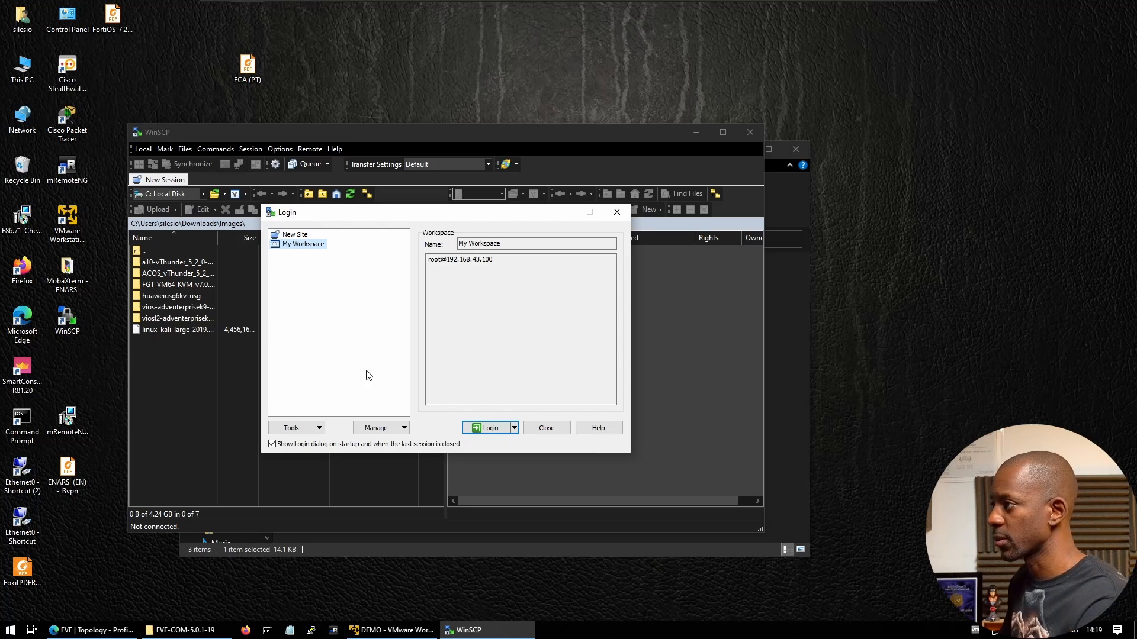
Log in via a new SCP site to 192.168.43.106 as root with the account password
{"action": "left_click", "coordinate": [291, 235]}
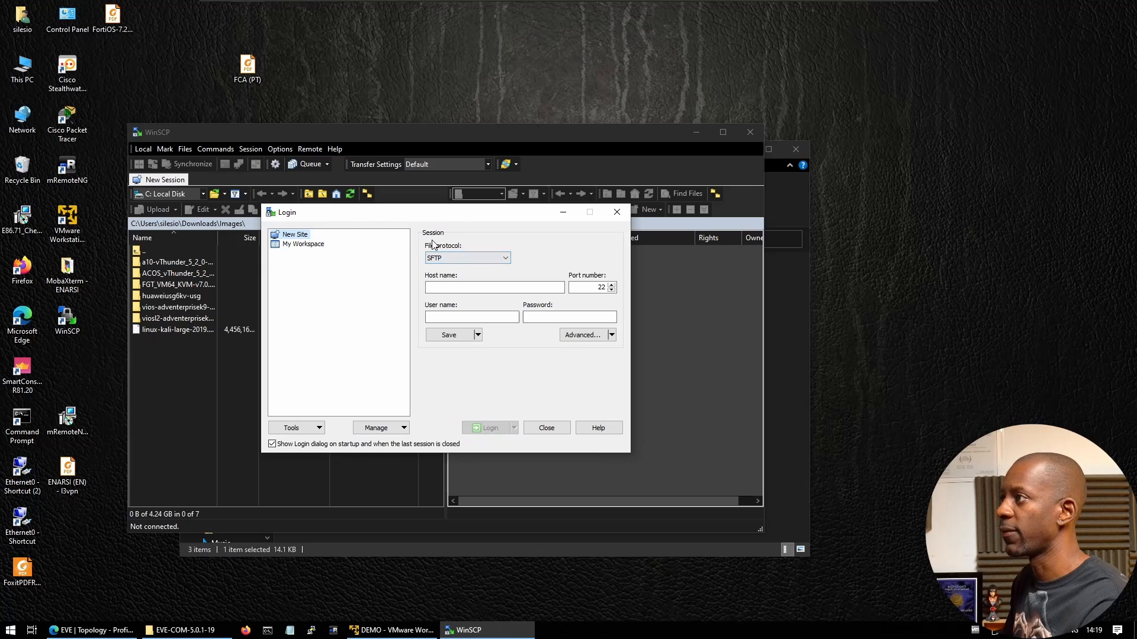
{"action": "left_click", "coordinate": [506, 259]}
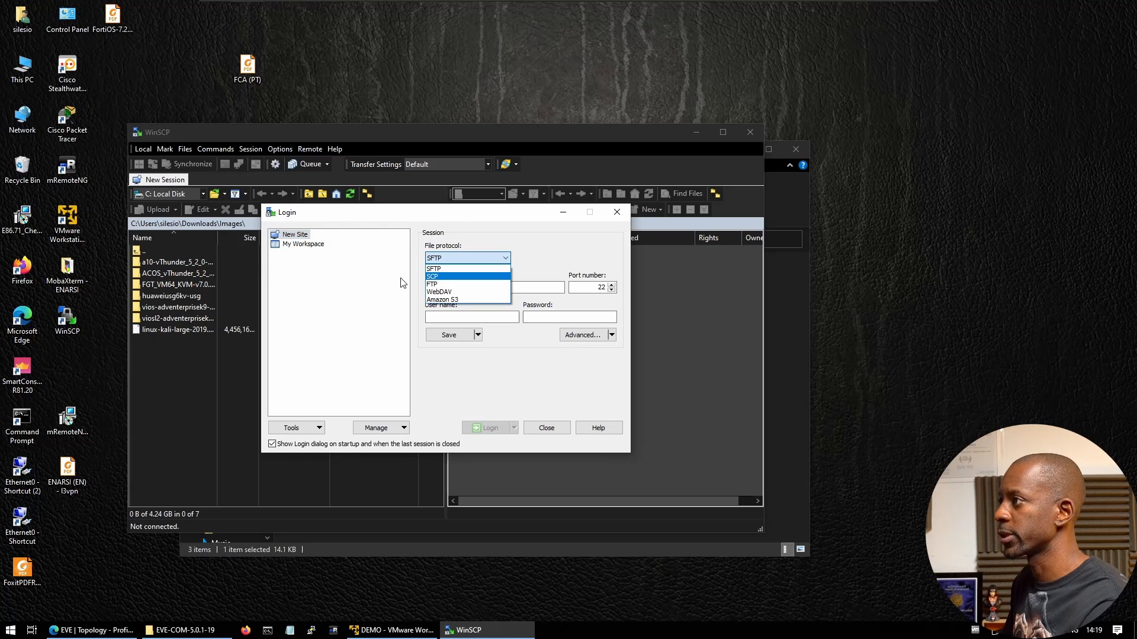
{"action": "left_click", "coordinate": [437, 277]}
{"action": "left_click", "coordinate": [438, 287]}
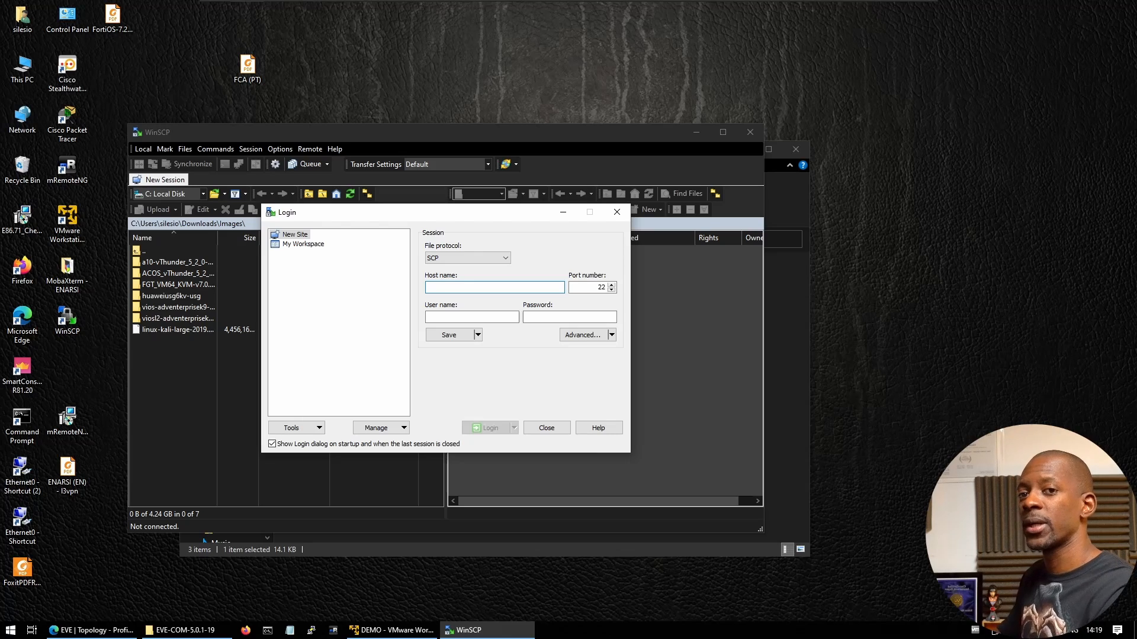
{"action": "type", "text": "192.1"}
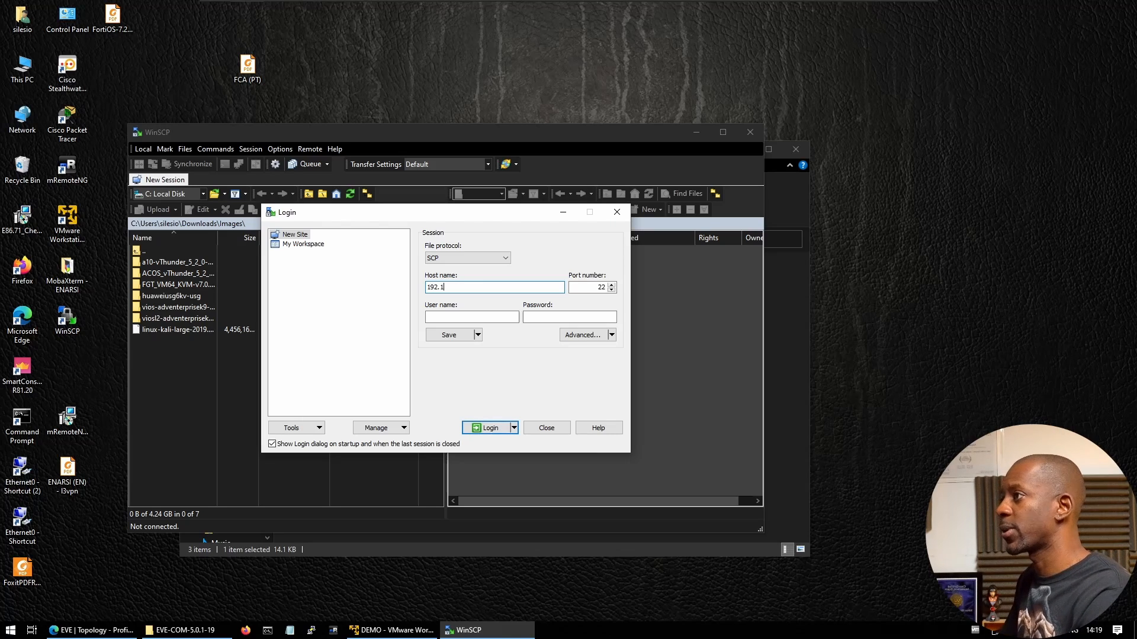
{"action": "type", "text": "68.43.106"}
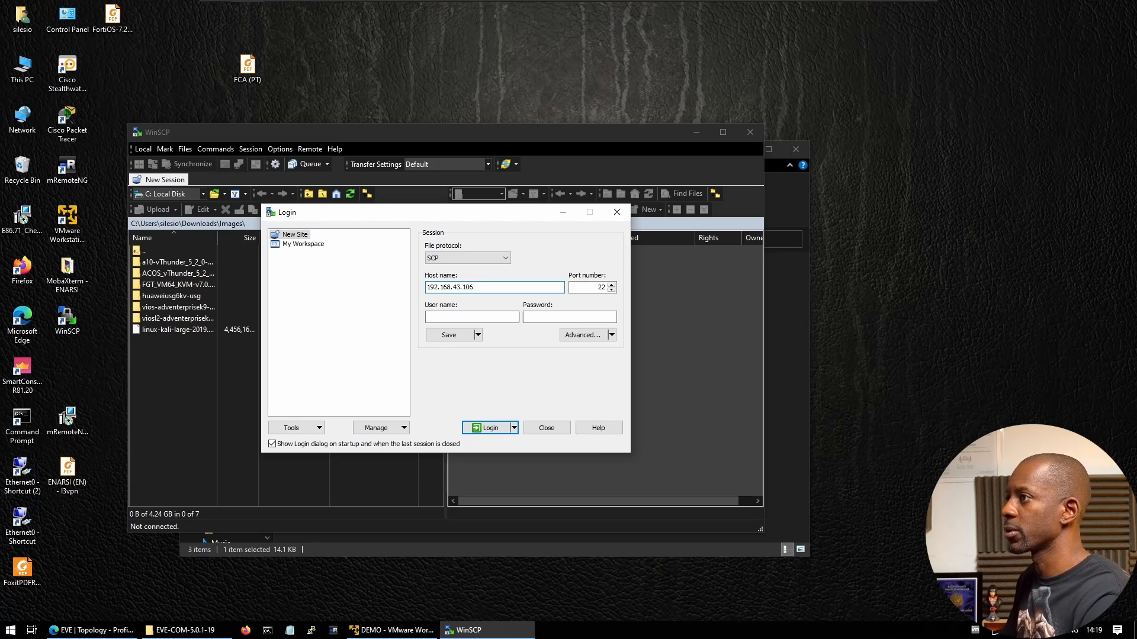
{"action": "left_click", "coordinate": [448, 318]}
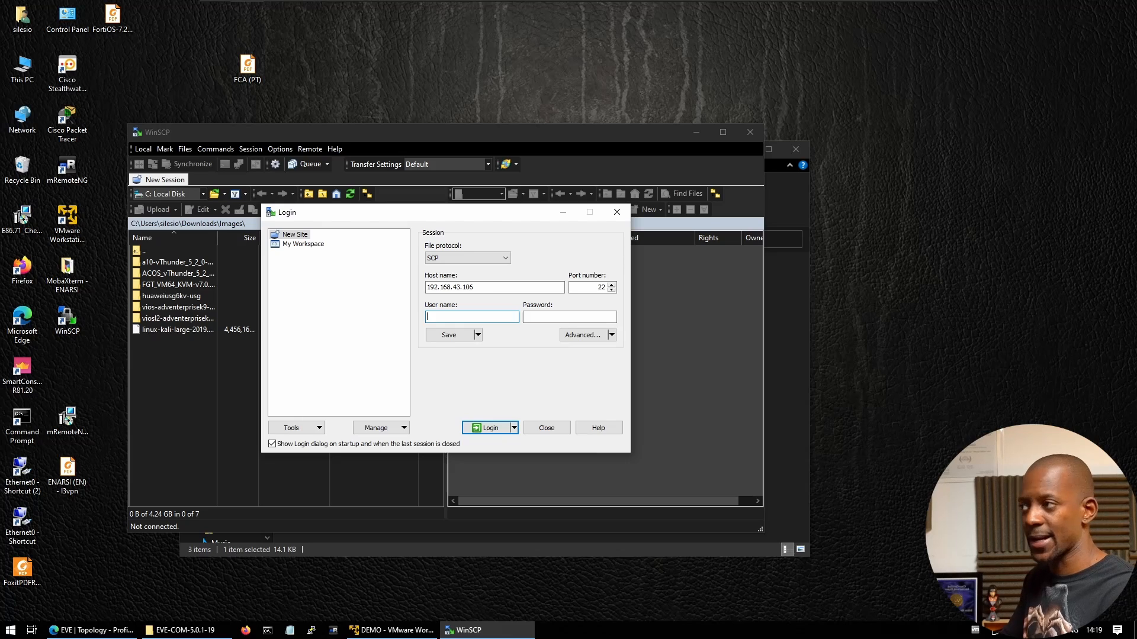
{"action": "type", "text": "root"}
{"action": "key", "text": "Tab"}
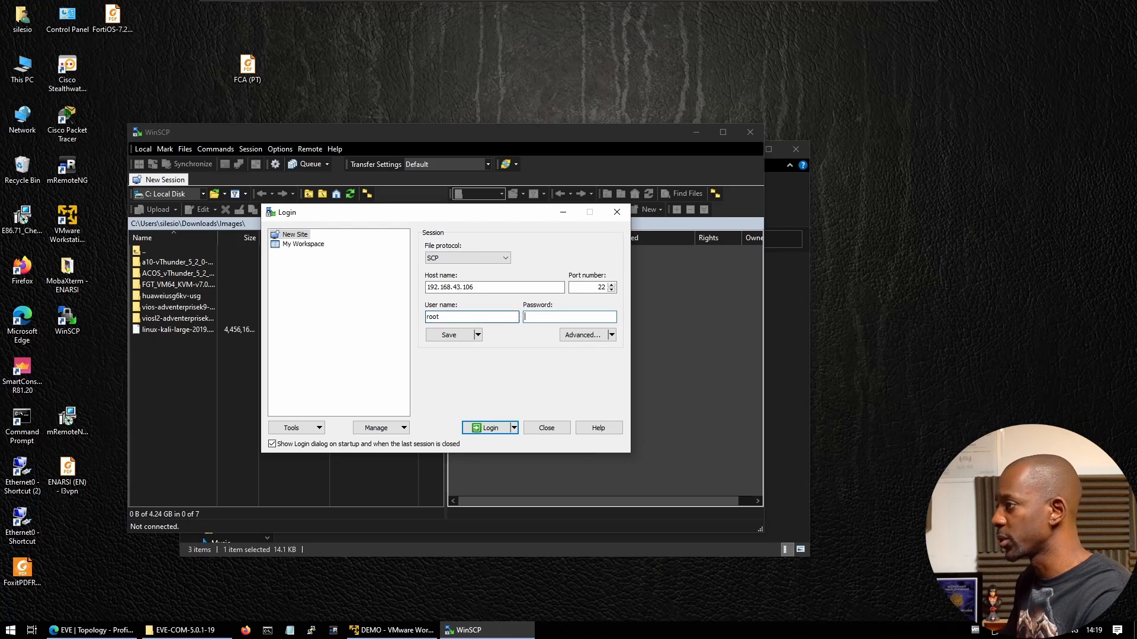
{"action": "type", "text": "eve"}
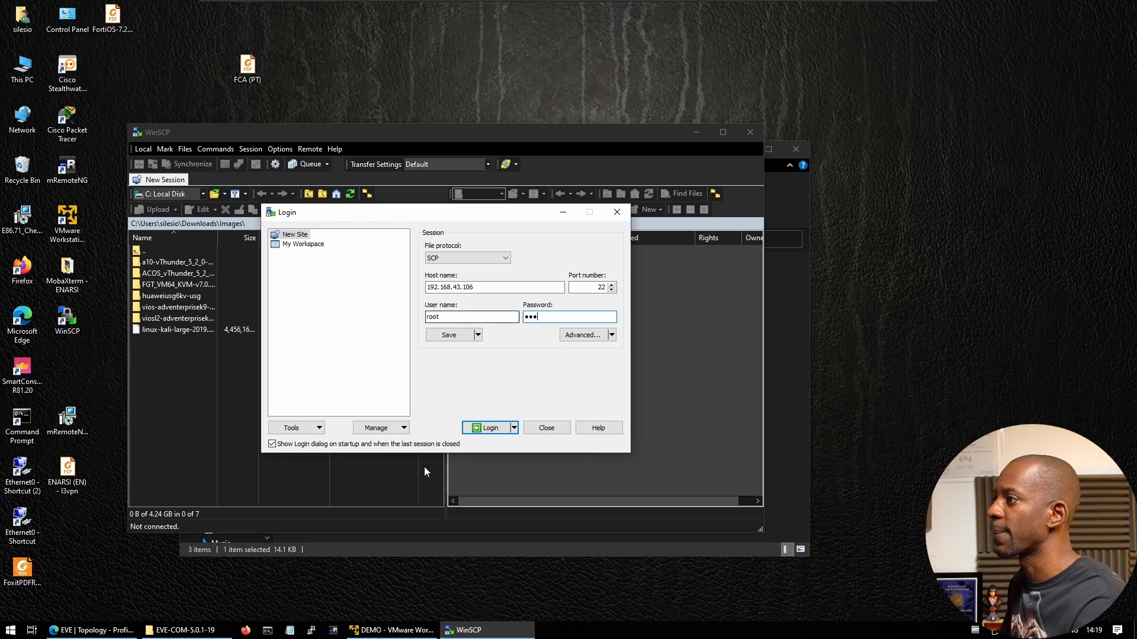
{"action": "left_click", "coordinate": [489, 427]}
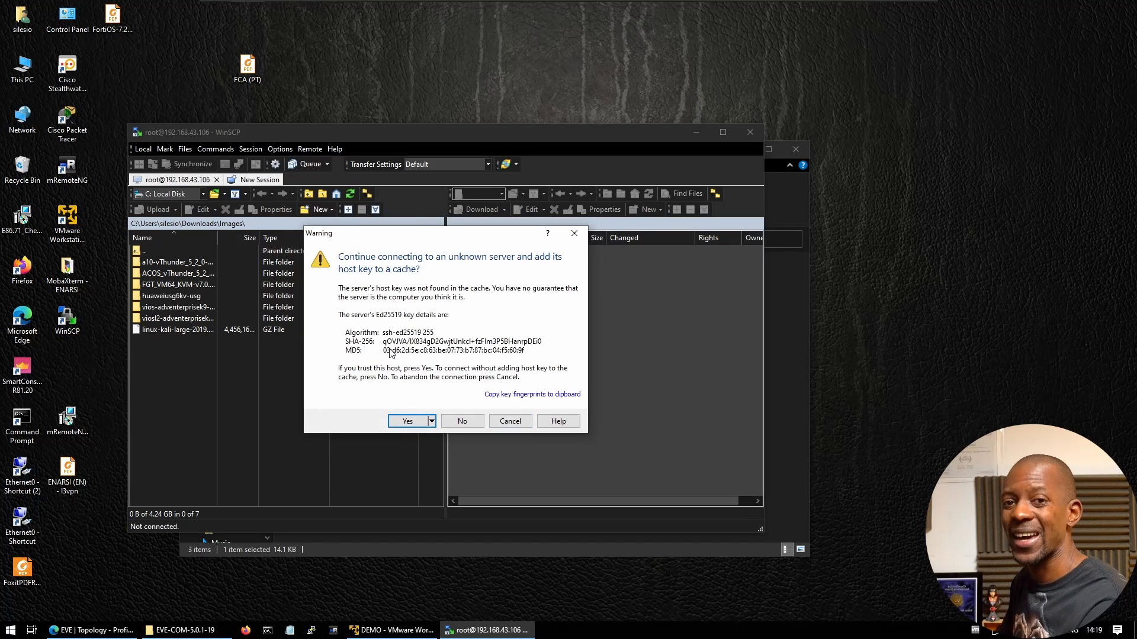
Trust the server's unknown host key and continue connecting
{"action": "left_click", "coordinate": [410, 423]}
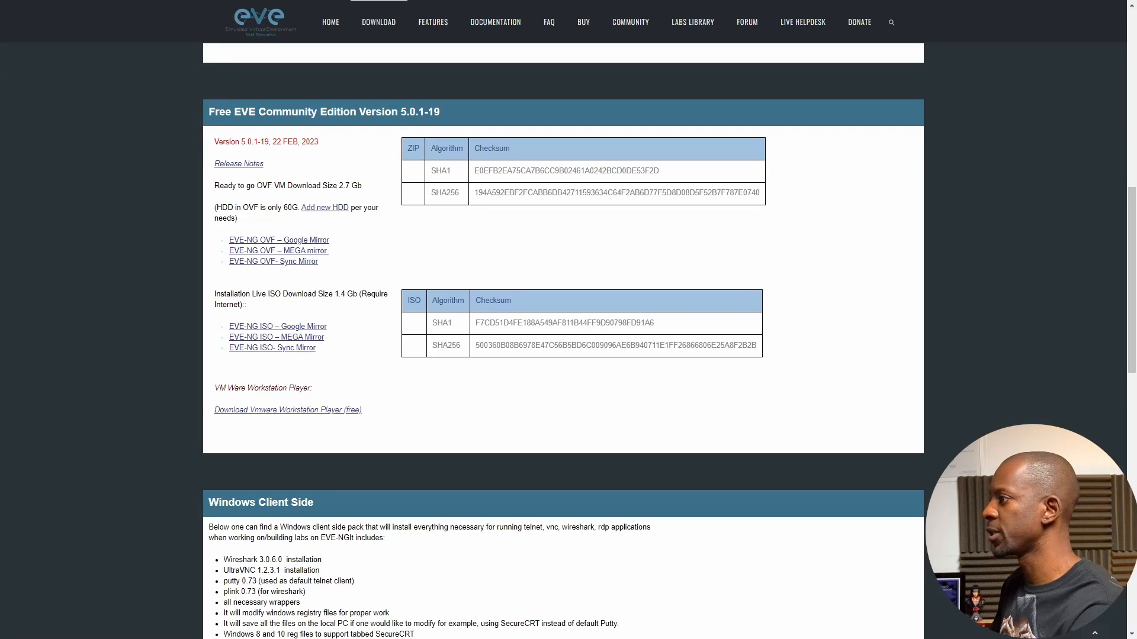
Scroll the EVE-NG download page, then bring the EVE-COM-5.0.1-19 Explorer window to the front
{"action": "scroll", "coordinate": [396, 496], "scroll_direction": "down", "scroll_amount": 1}
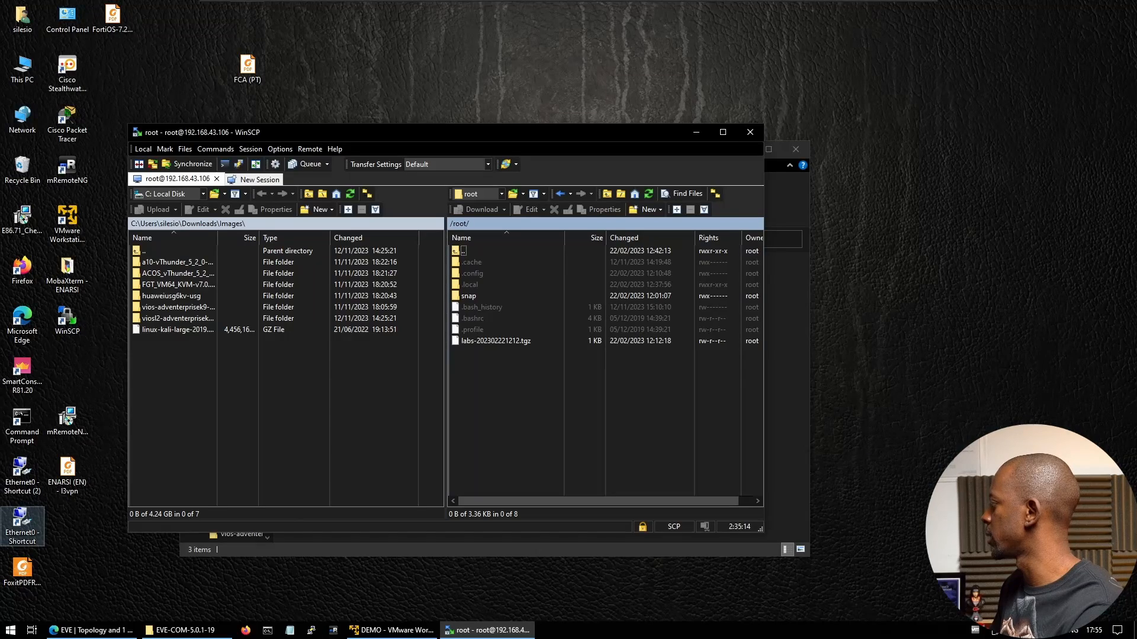
{"action": "left_click", "coordinate": [449, 550]}
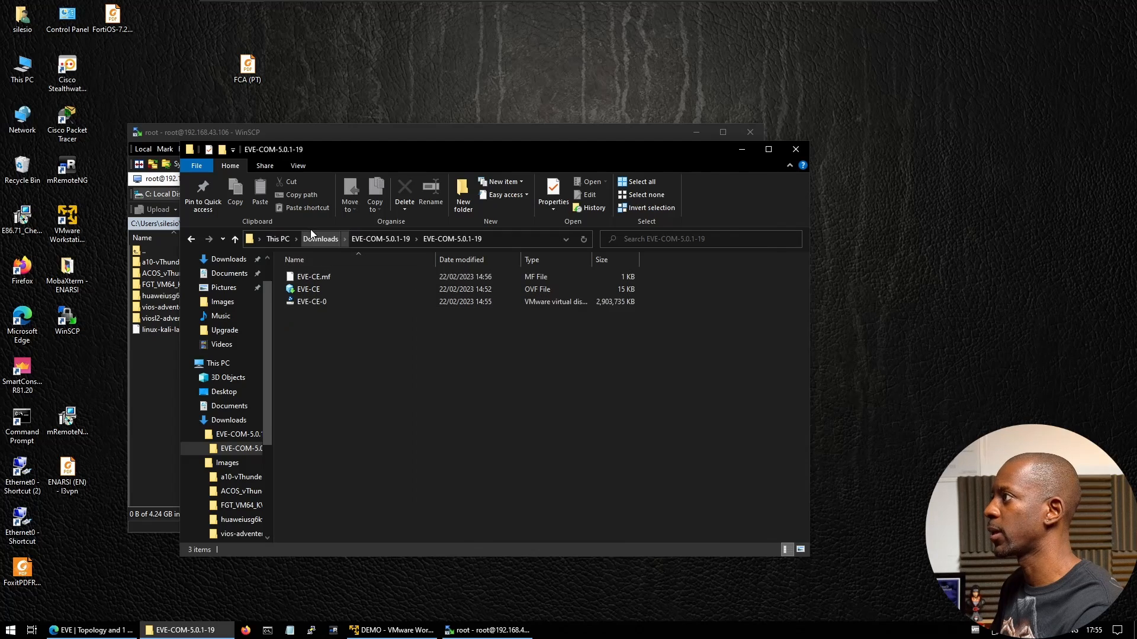
Go up to Downloads and run EVE-NG-Win-Client-Pack-2.0, allowing it at the UAC prompt
{"action": "left_click", "coordinate": [317, 237]}
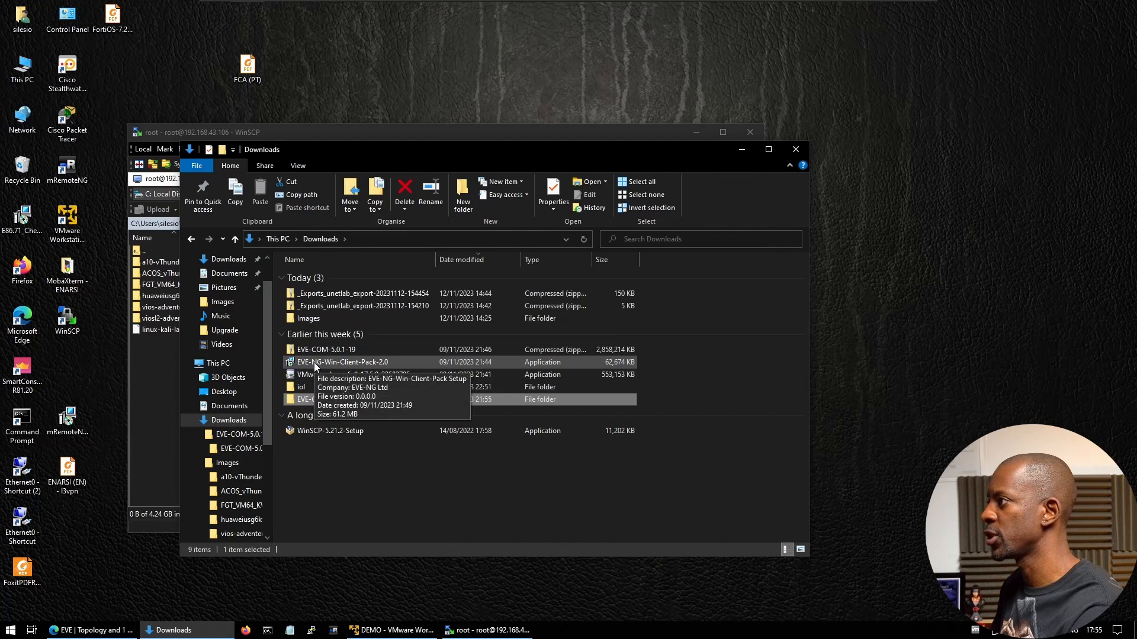
{"action": "double_click", "coordinate": [343, 362]}
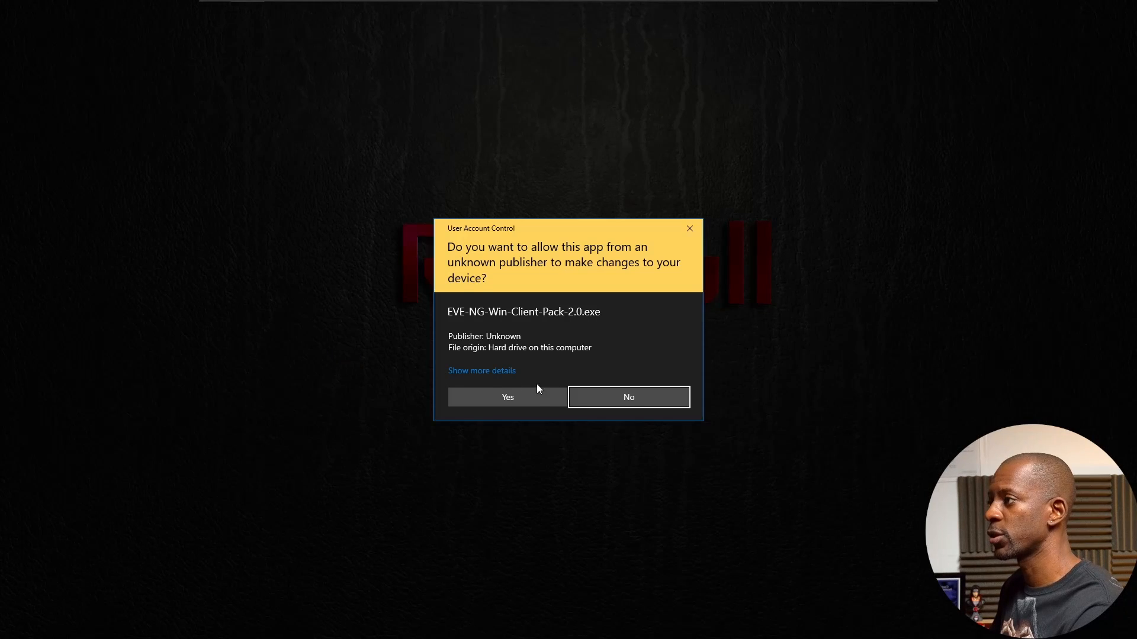
{"action": "left_click", "coordinate": [556, 397]}
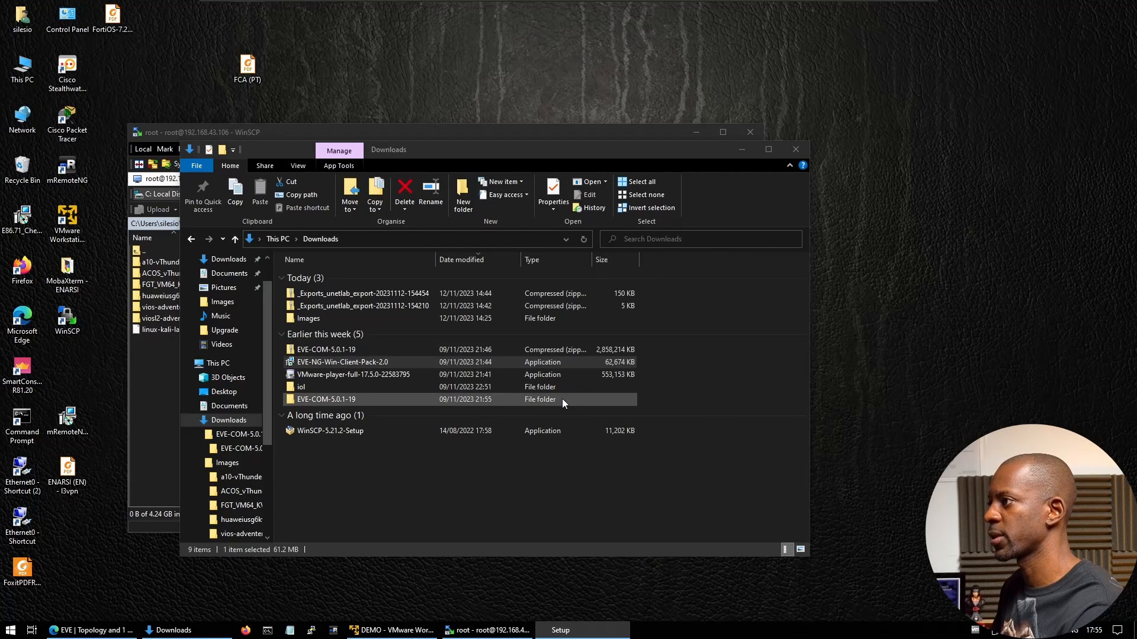
Step through the client pack wizard with Wireshark and UltraVNC selected and start installing
{"action": "left_click", "coordinate": [650, 412]}
{"action": "left_click", "coordinate": [651, 414]}
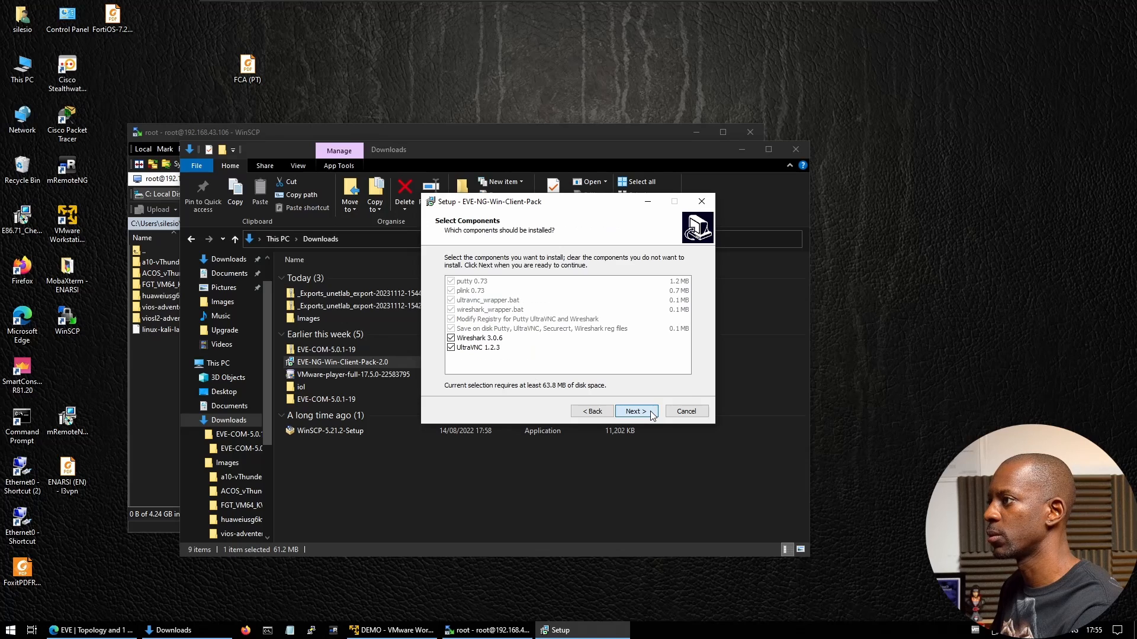
{"action": "left_click", "coordinate": [651, 413]}
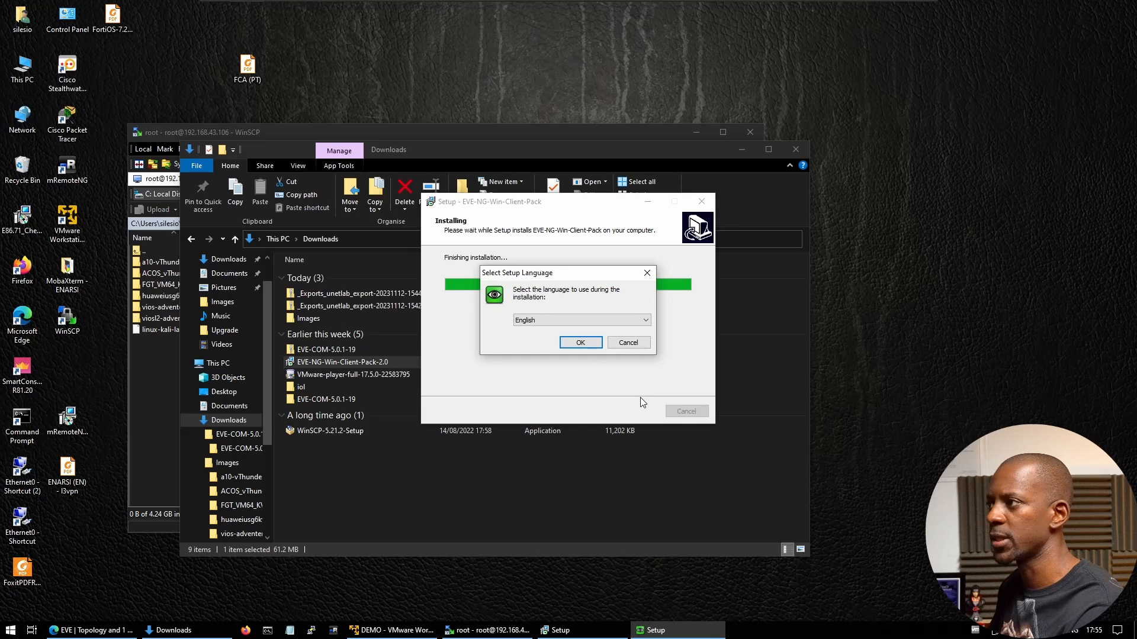
Install UltraVNC in English as a full installation, accepting its licence, and finish it
{"action": "left_click", "coordinate": [586, 344]}
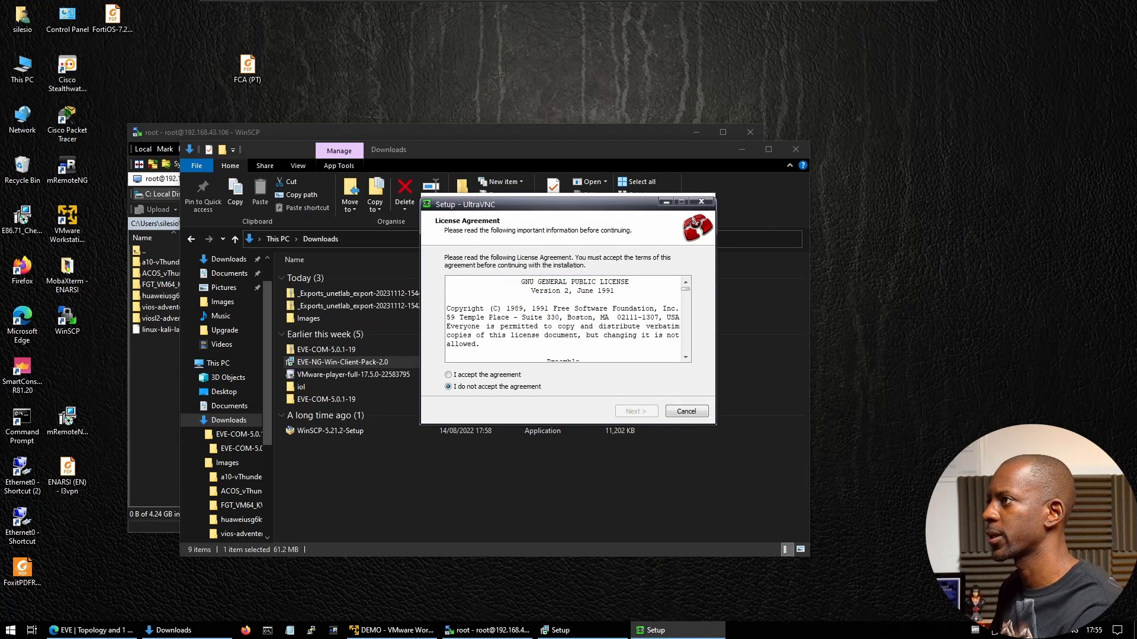
{"action": "left_click", "coordinate": [503, 375]}
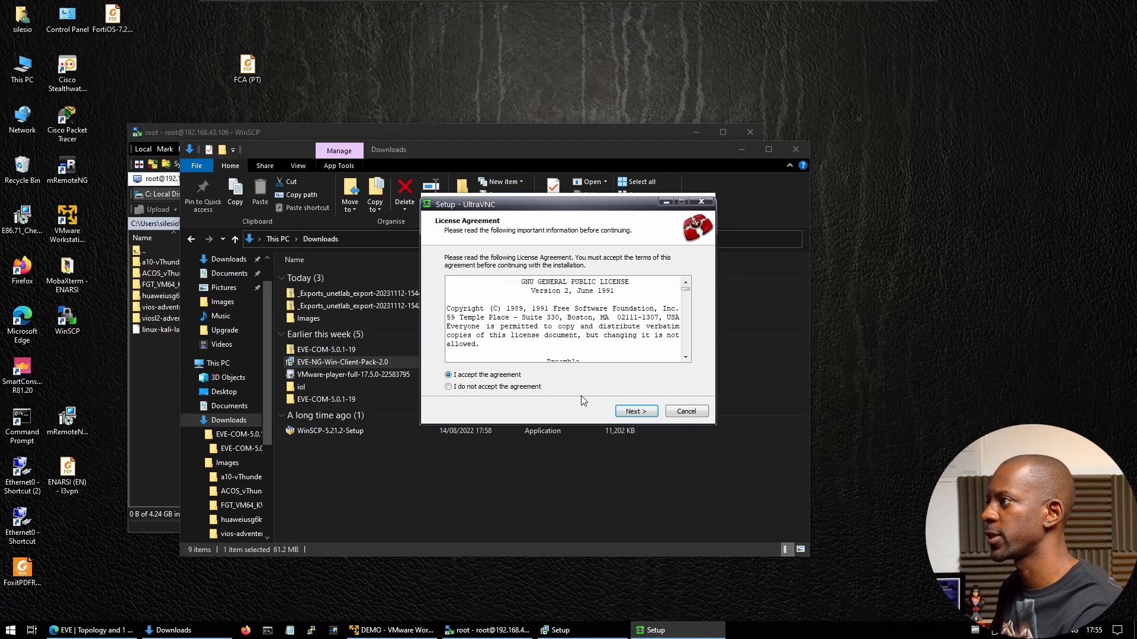
{"action": "left_click", "coordinate": [645, 412]}
{"action": "left_click", "coordinate": [644, 411]}
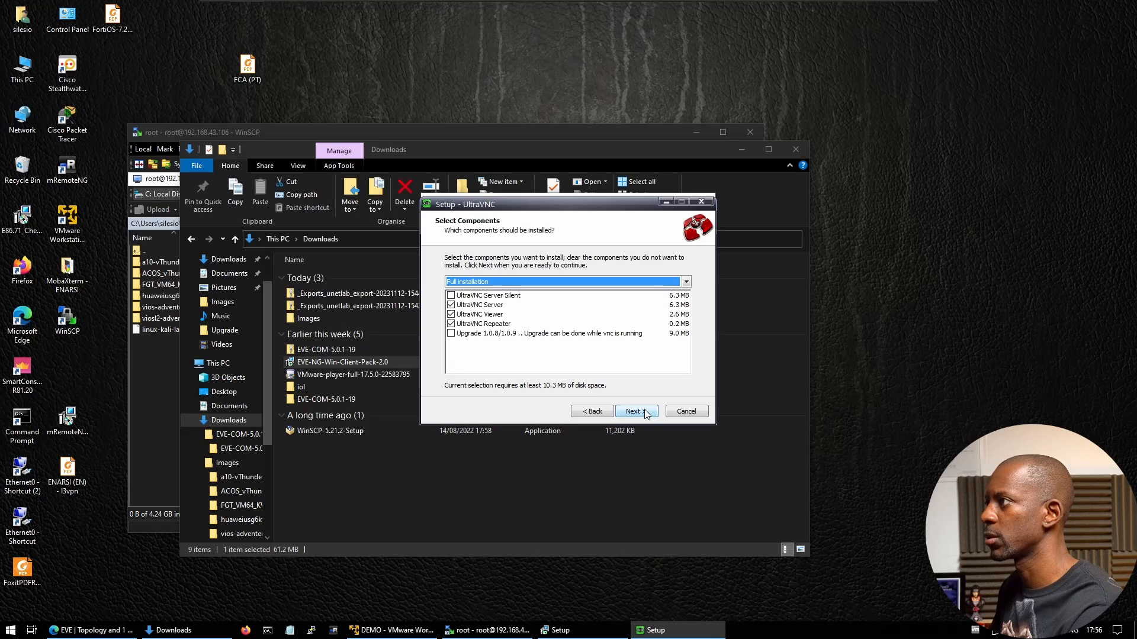
{"action": "left_click", "coordinate": [645, 411]}
{"action": "left_click", "coordinate": [644, 411]}
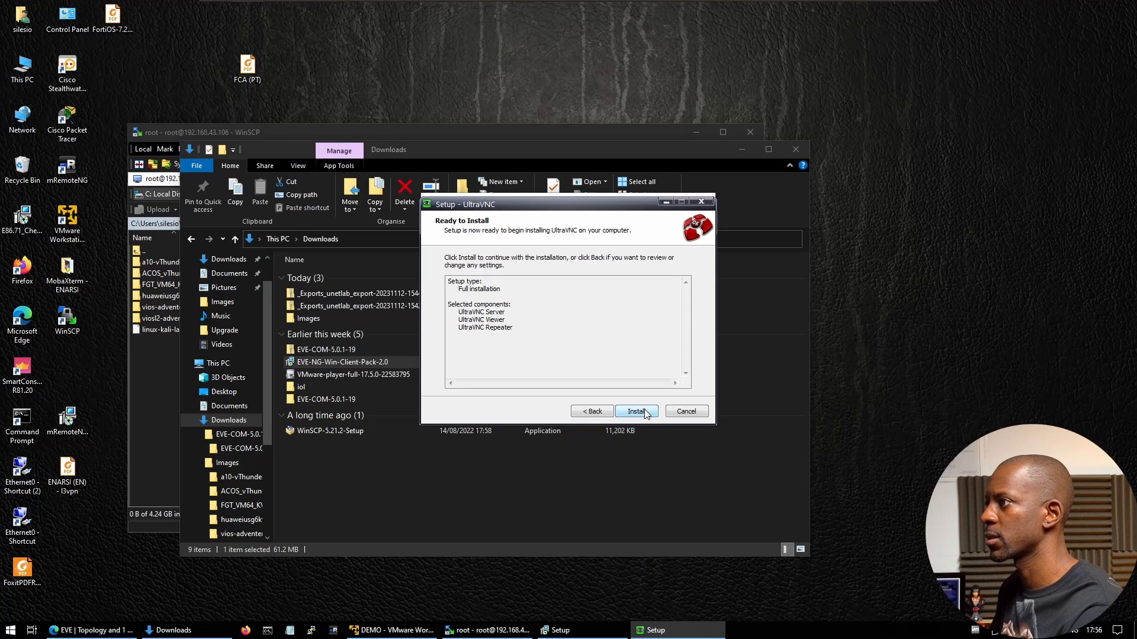
{"action": "left_click", "coordinate": [644, 411]}
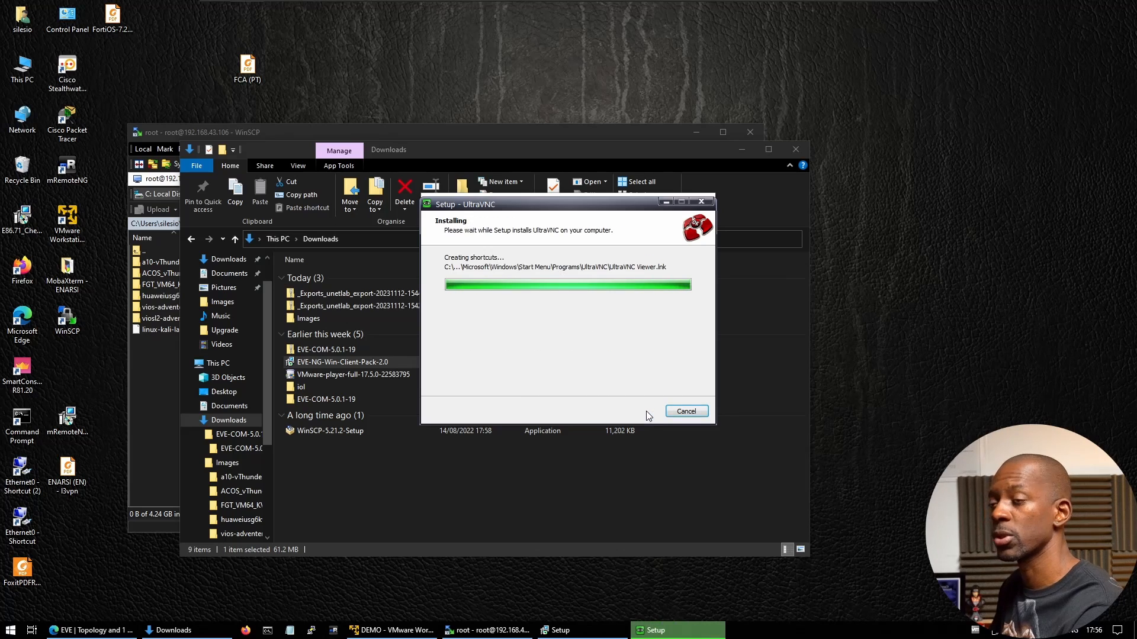
{"action": "left_click", "coordinate": [647, 415]}
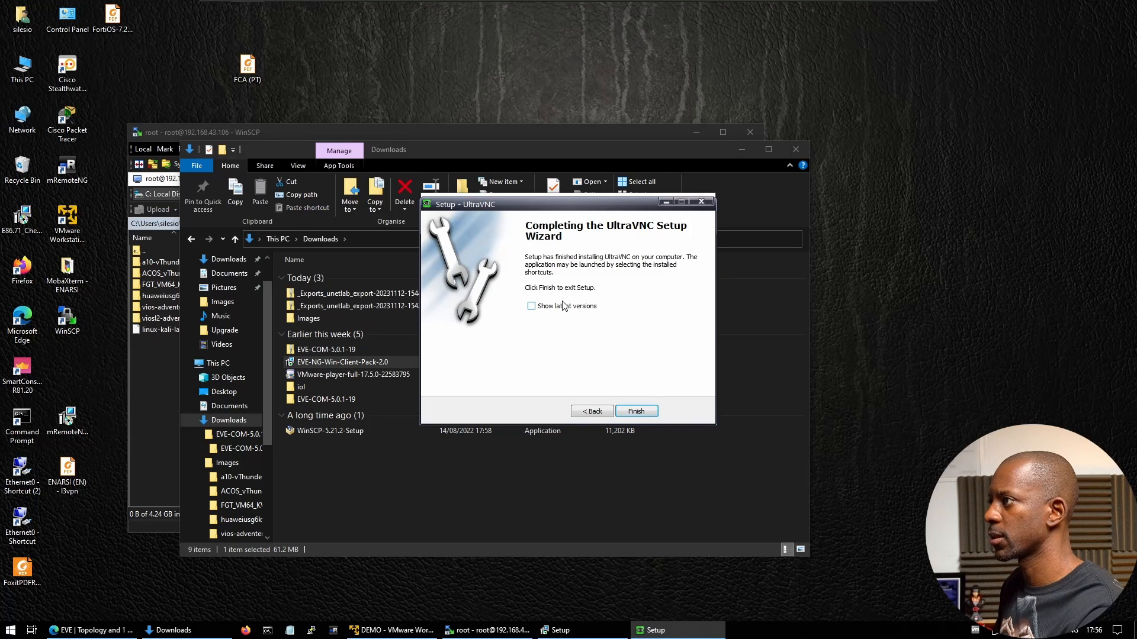
{"action": "left_click", "coordinate": [636, 411]}
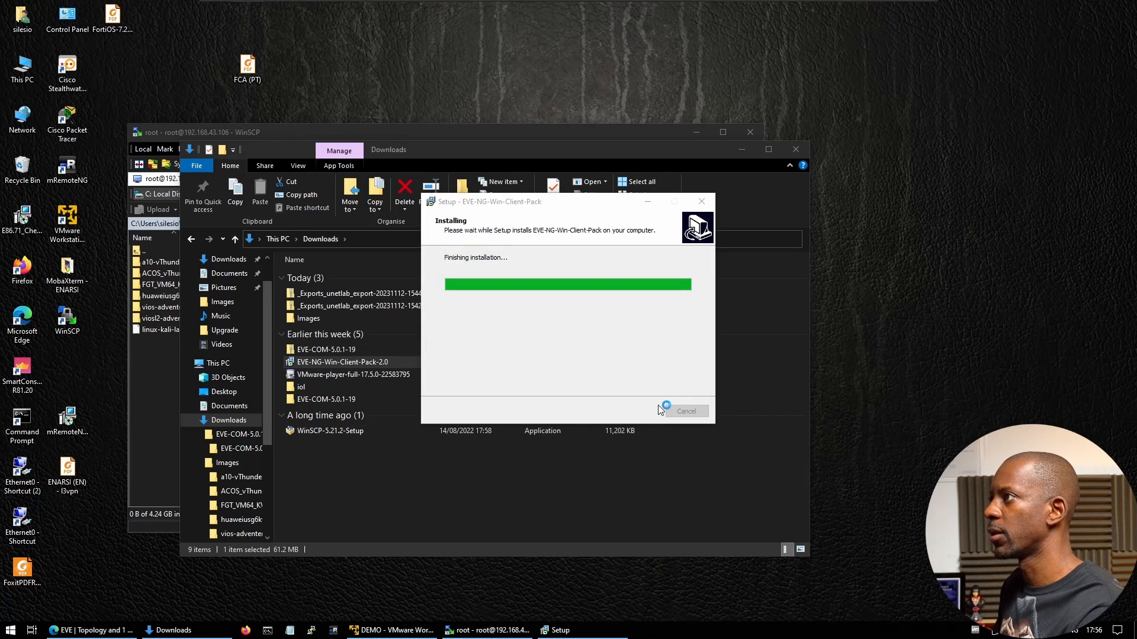
Accept Wireshark's licence, default components, shortcuts and install location, skipping Npcap
{"action": "left_click", "coordinate": [644, 409]}
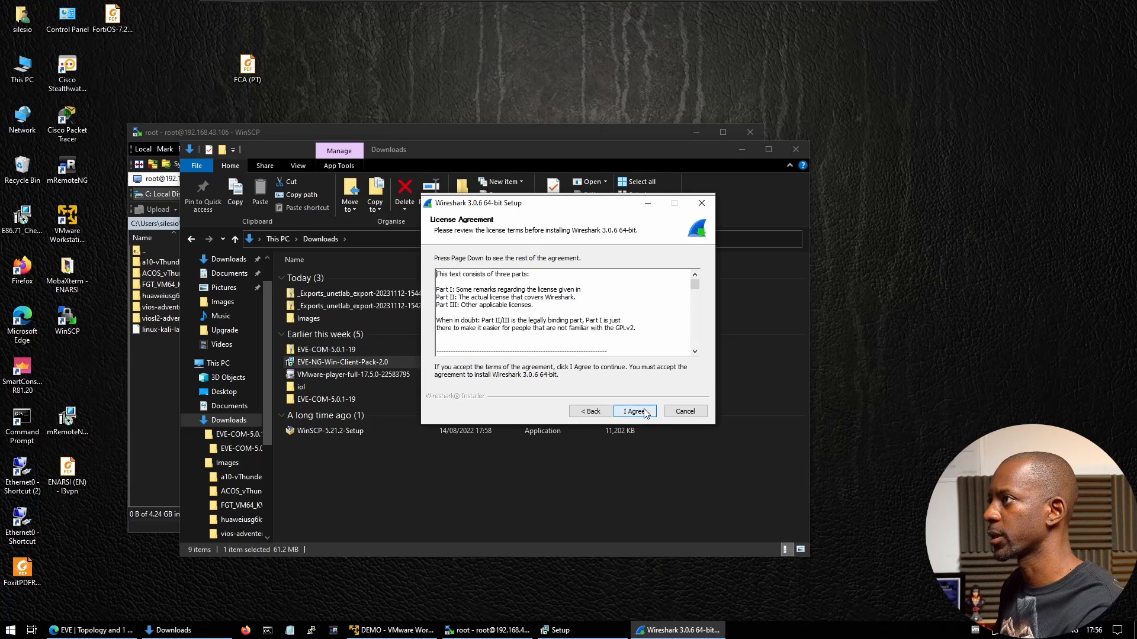
{"action": "left_click", "coordinate": [645, 411]}
{"action": "left_click", "coordinate": [645, 412]}
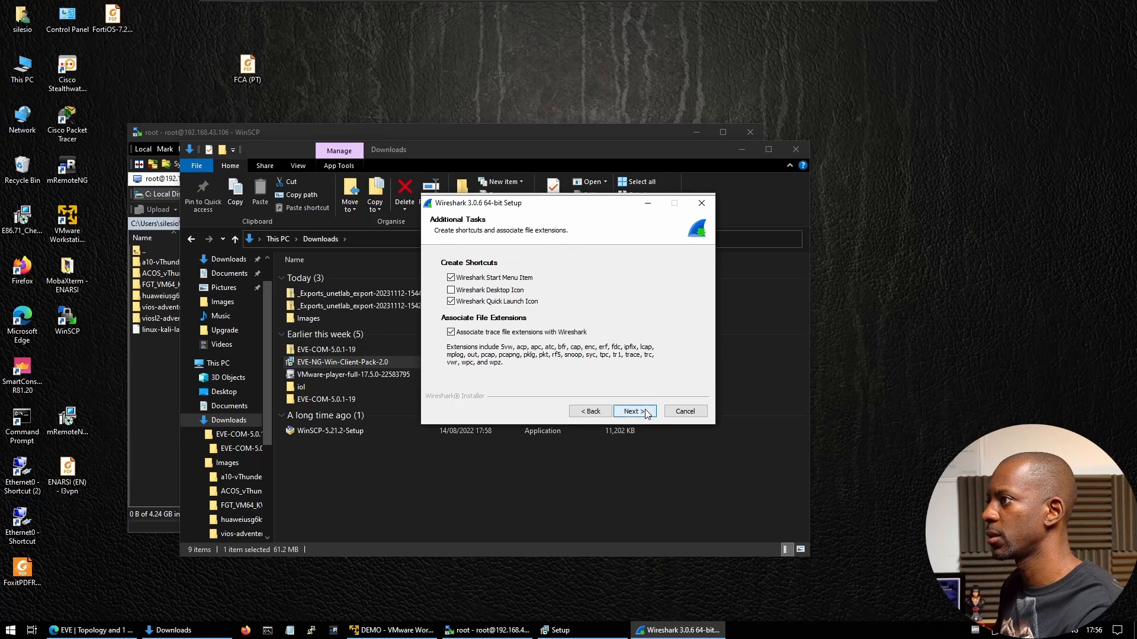
{"action": "left_click", "coordinate": [645, 412]}
{"action": "left_click", "coordinate": [645, 412]}
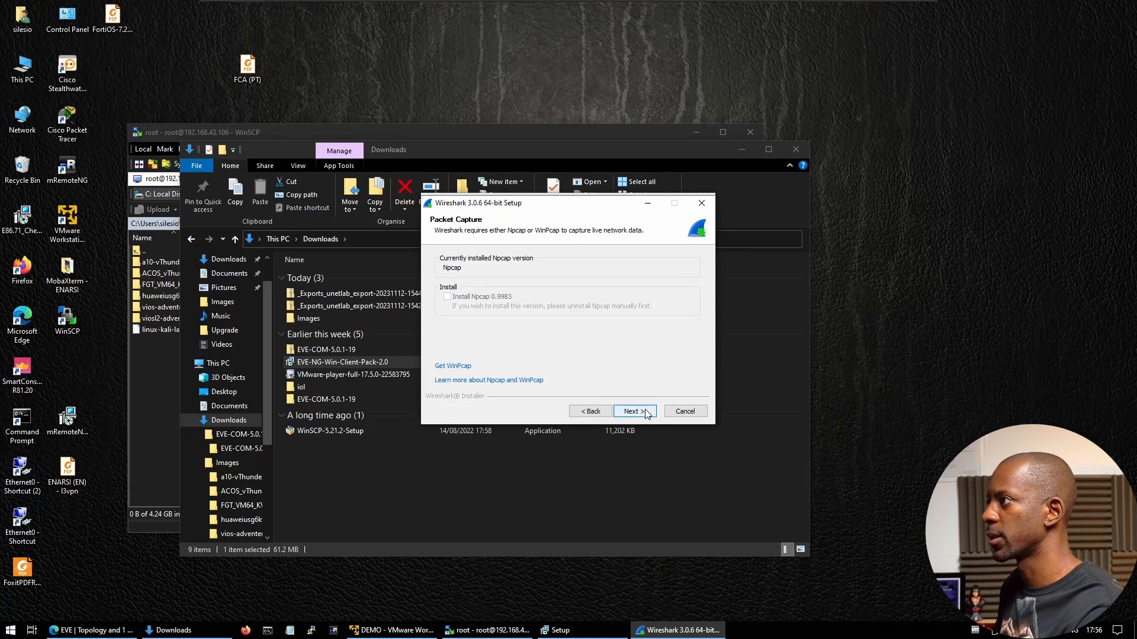
{"action": "left_click", "coordinate": [646, 412]}
Install Wireshark 3.0.6 and finish both the Wireshark and client pack installers
{"action": "left_click", "coordinate": [646, 412]}
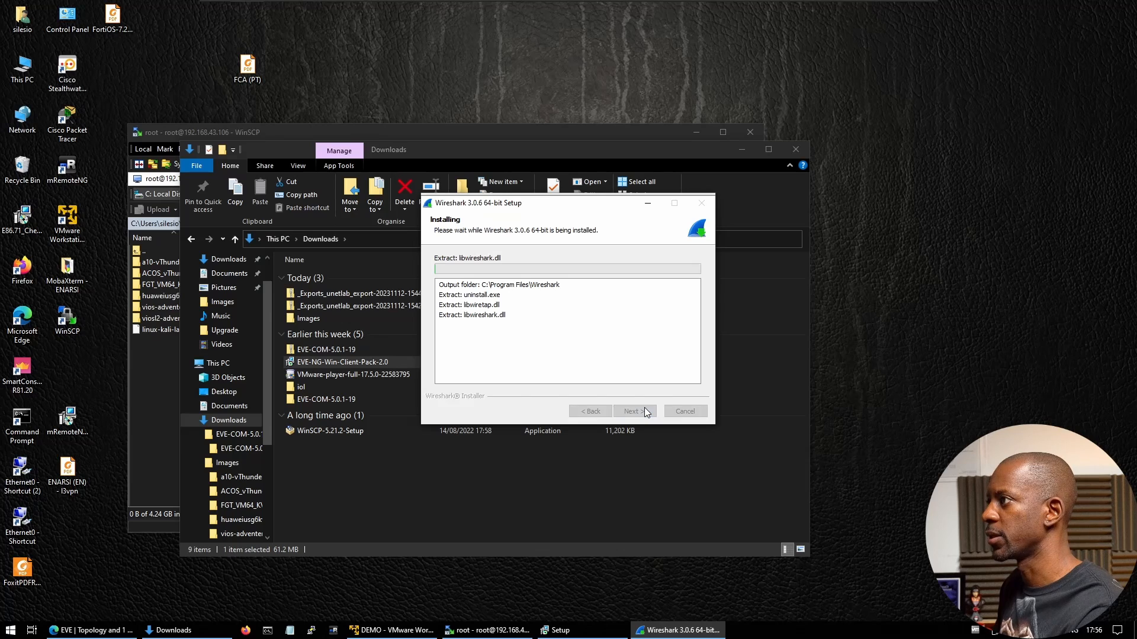
{"action": "left_click", "coordinate": [644, 411]}
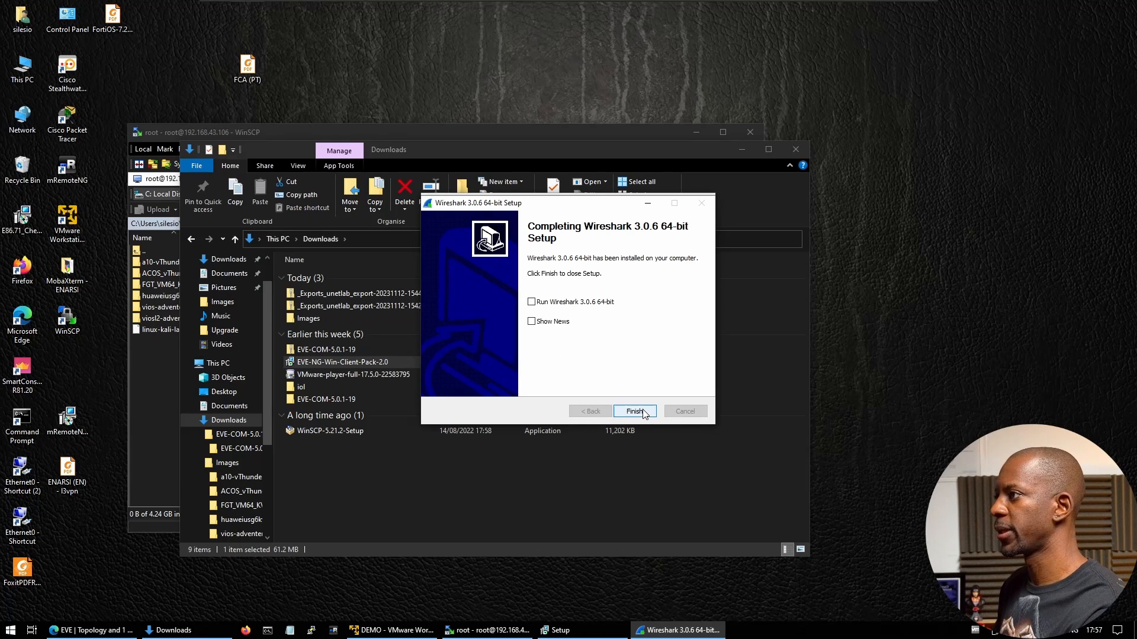
{"action": "left_click", "coordinate": [644, 412]}
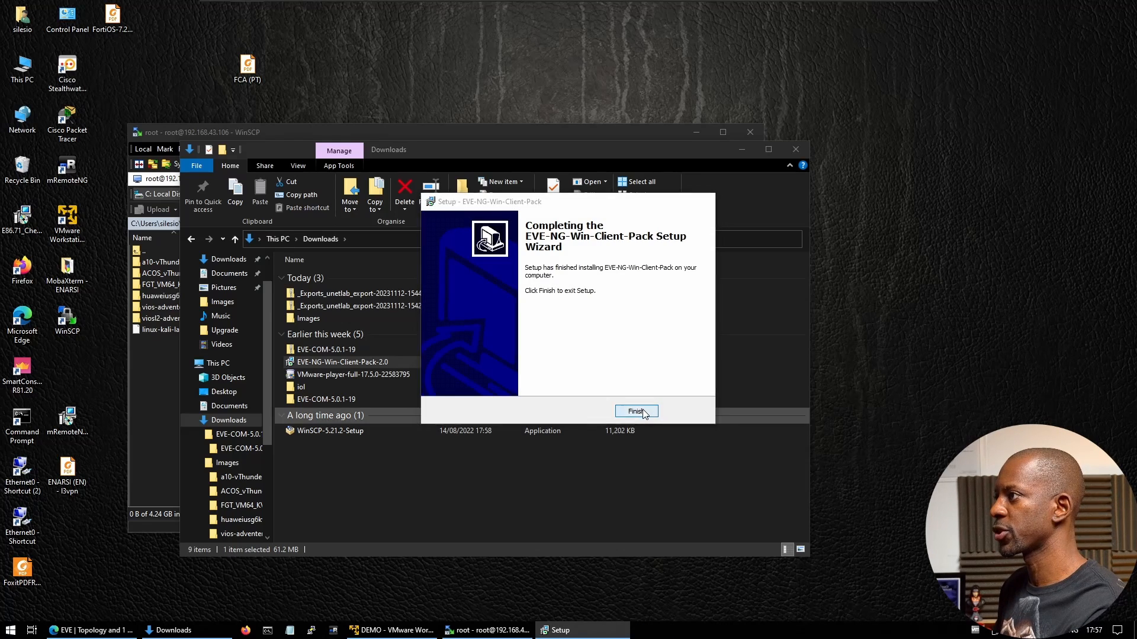
{"action": "left_click", "coordinate": [637, 411]}
{"action": "left_click", "coordinate": [519, 137]}
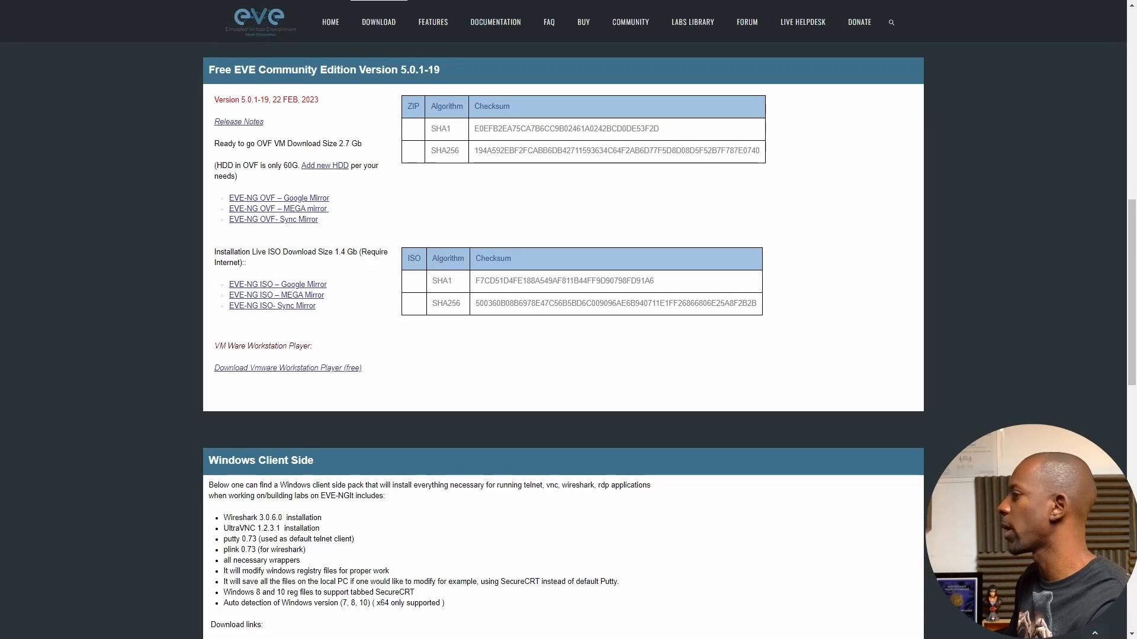
Open the Cisco ISE guide under Documentation > How to create images
{"action": "scroll", "coordinate": [451, 395], "scroll_direction": "up", "scroll_amount": 5}
{"action": "scroll", "coordinate": [451, 395], "scroll_direction": "up", "scroll_amount": 4}
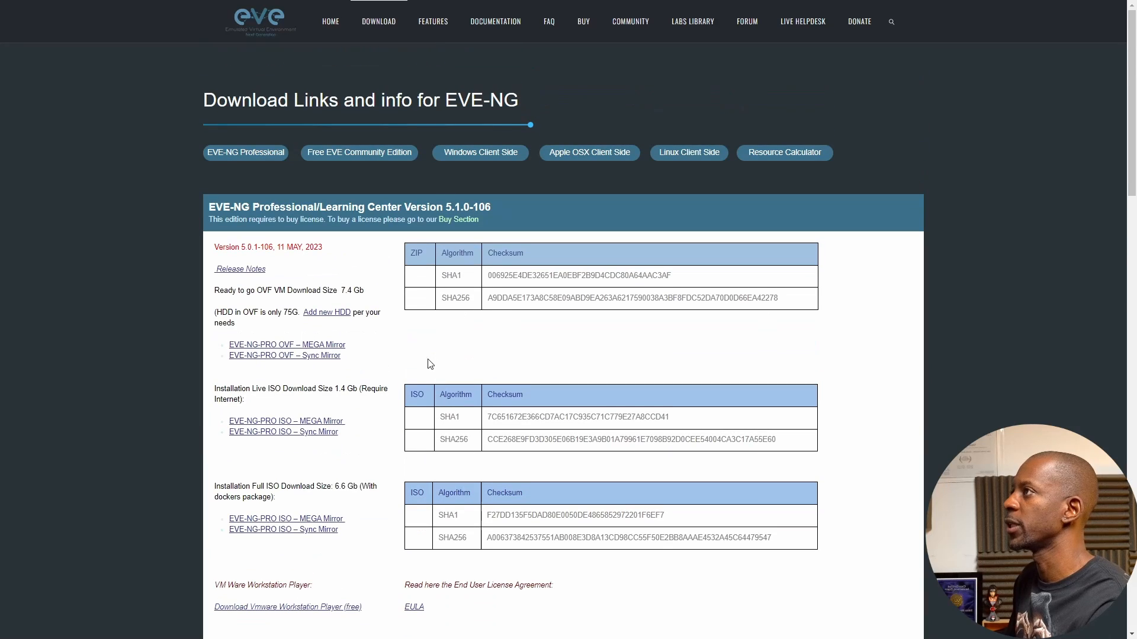
{"action": "left_click", "coordinate": [504, 28]}
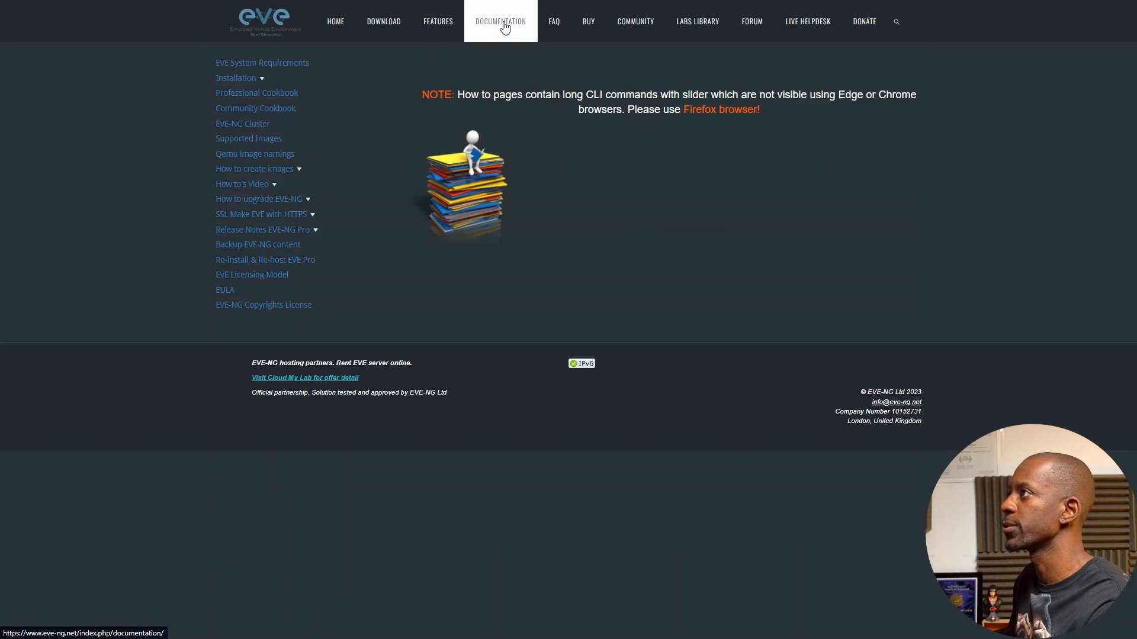
{"action": "left_click", "coordinate": [259, 175]}
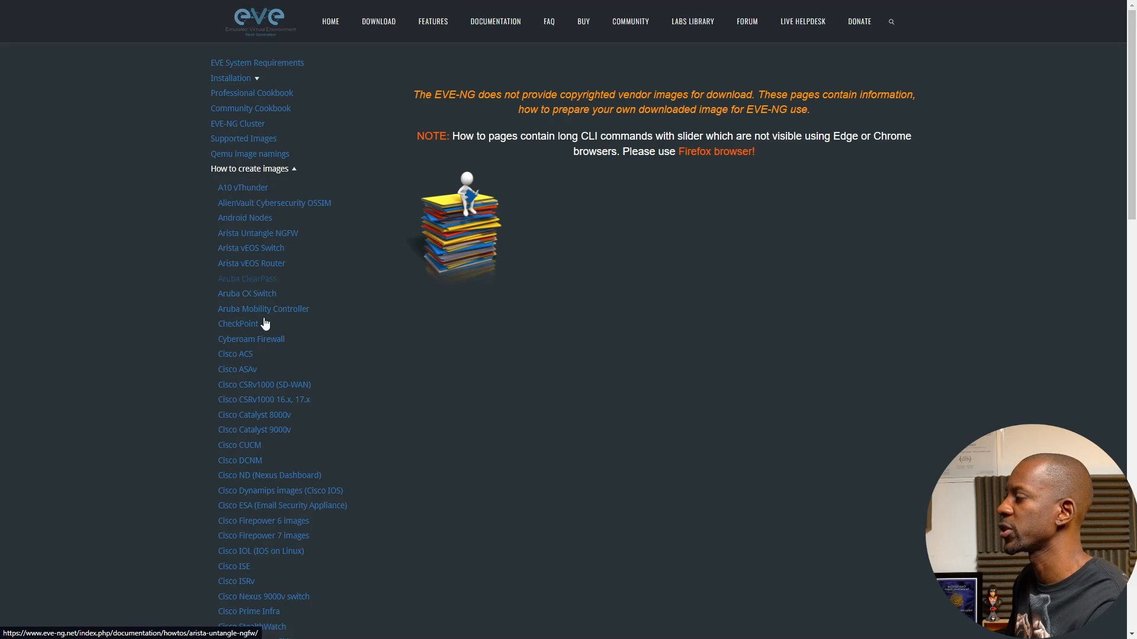
{"action": "scroll", "coordinate": [251, 387], "scroll_direction": "down", "scroll_amount": 5}
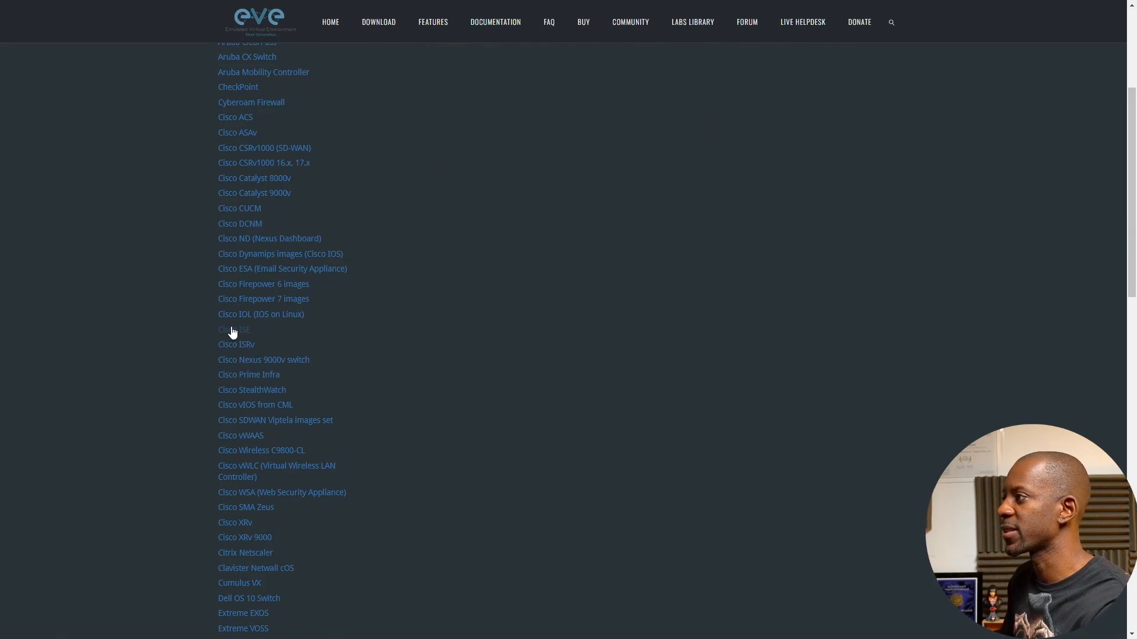
{"action": "left_click", "coordinate": [231, 331]}
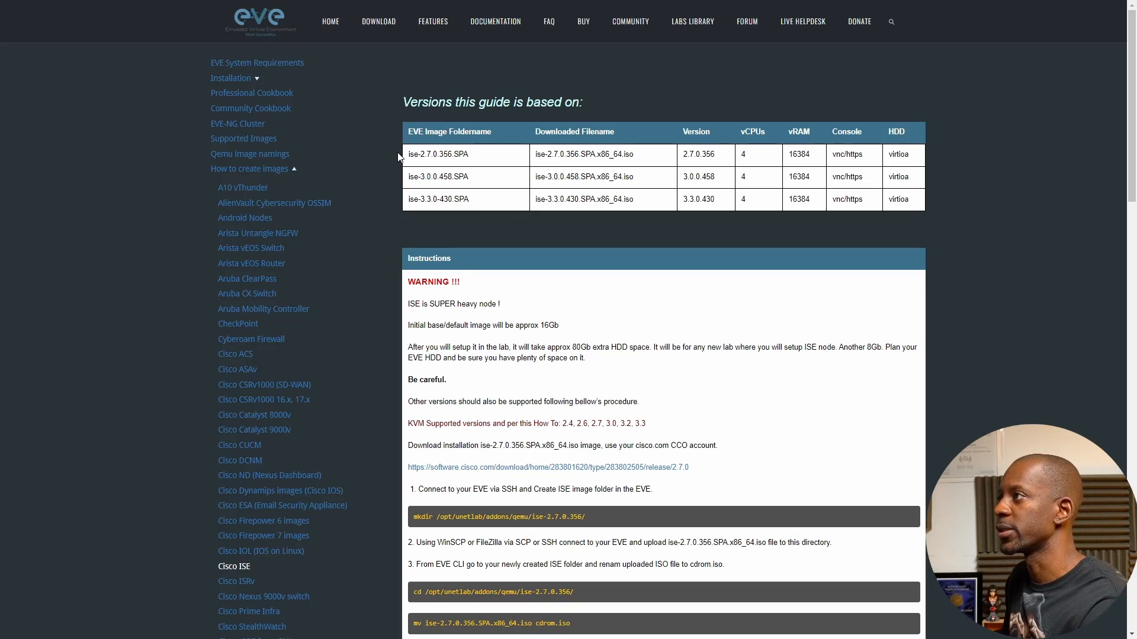
Highlight ise-2.7.0.356.SPA in the versions table and scroll through the Cisco ISE setup steps
{"action": "left_click_drag", "start_coordinate": [407, 155], "coordinate": [481, 157]}
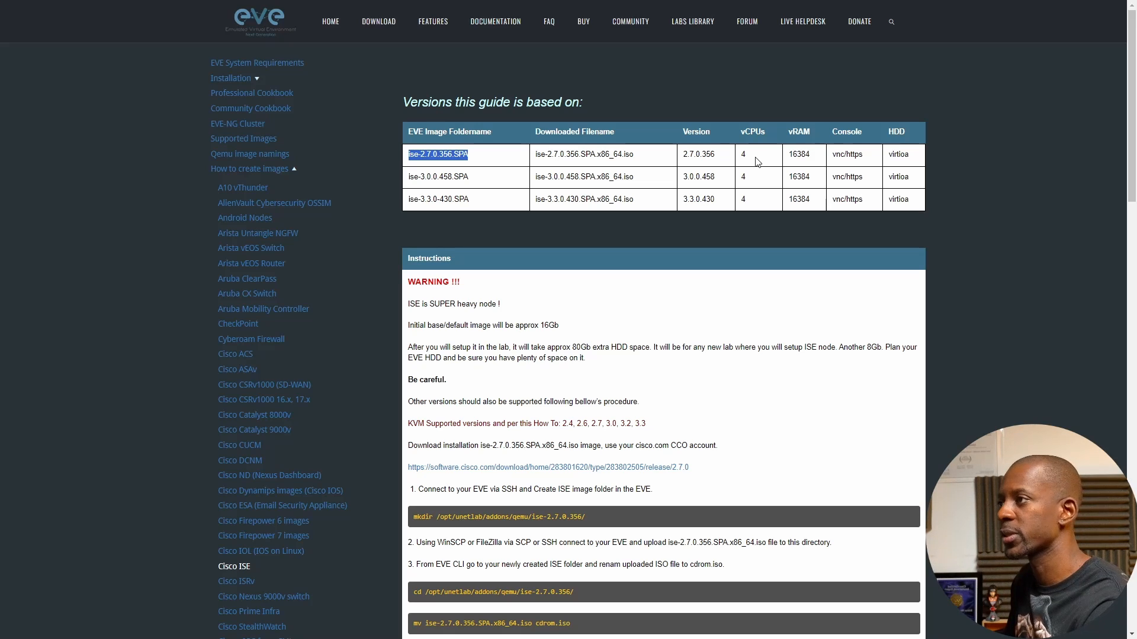
{"action": "scroll", "coordinate": [627, 301], "scroll_direction": "down", "scroll_amount": 3}
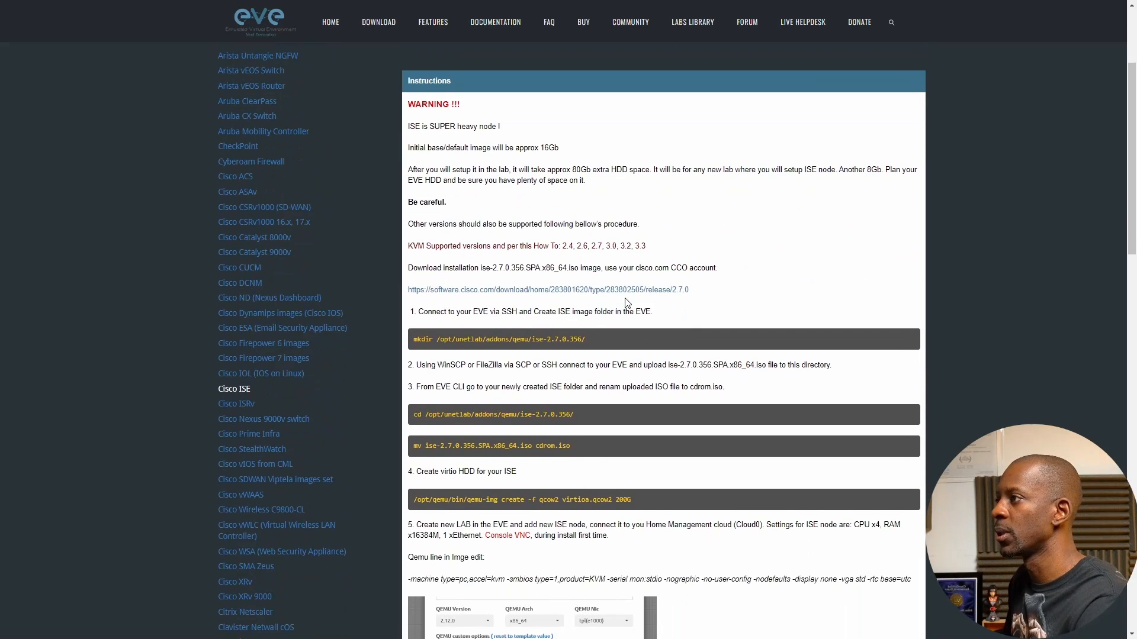
{"action": "scroll", "coordinate": [627, 301], "scroll_direction": "up", "scroll_amount": 2}
{"action": "scroll", "coordinate": [627, 301], "scroll_direction": "up", "scroll_amount": 1}
{"action": "scroll", "coordinate": [573, 326], "scroll_direction": "down", "scroll_amount": 4}
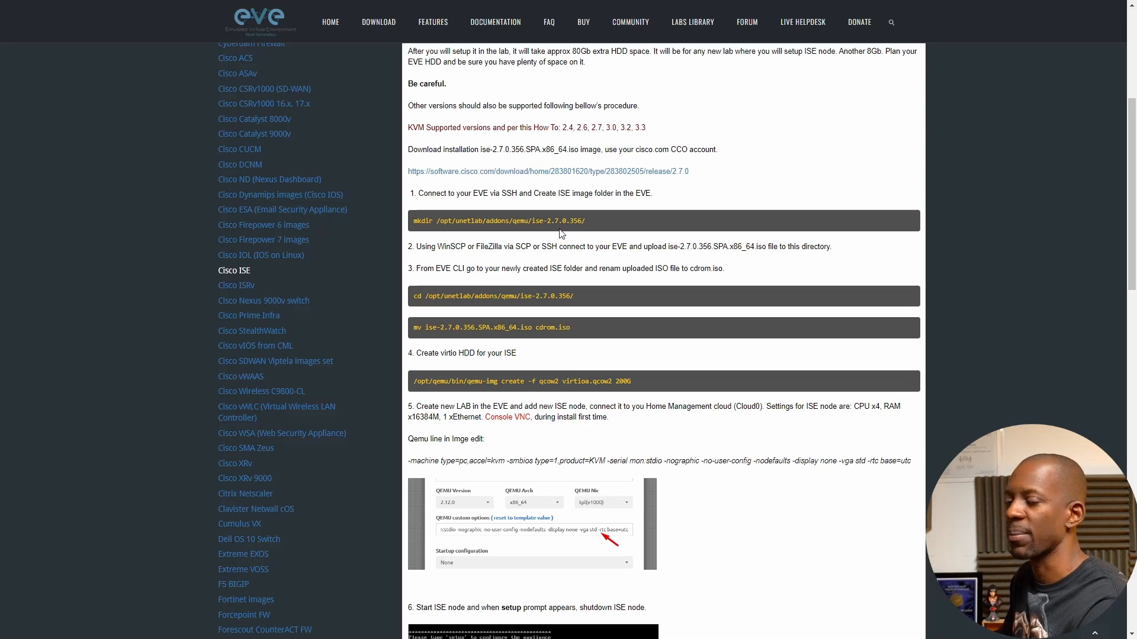
{"action": "scroll", "coordinate": [577, 254], "scroll_direction": "down", "scroll_amount": 1}
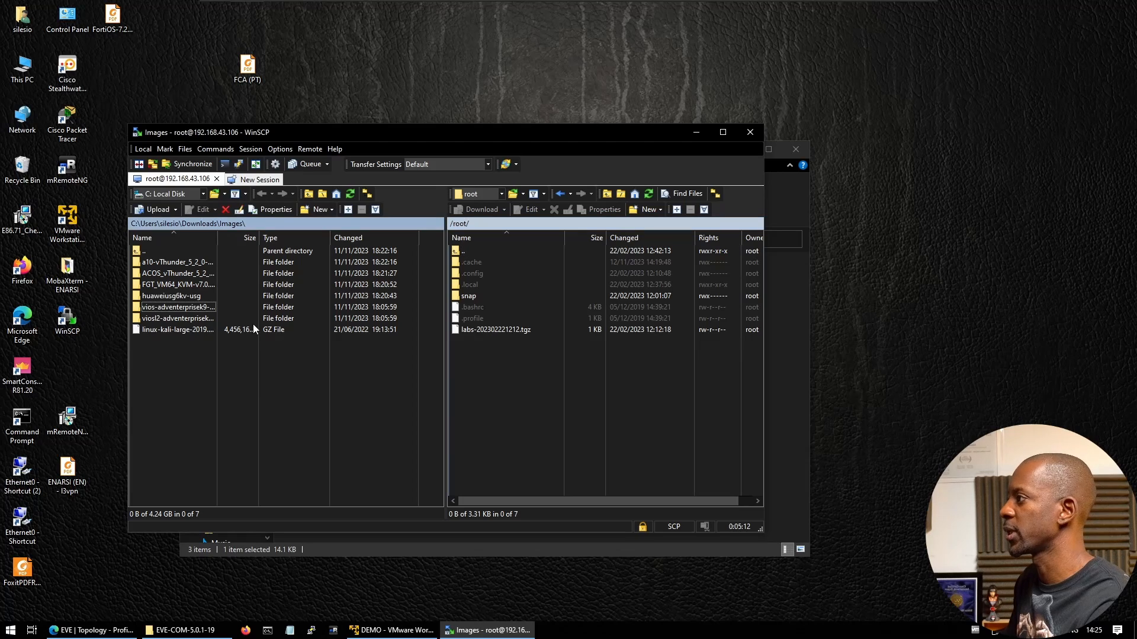
In Explorer, browse Downloads > Images and check the viosl2-adventerprisek9-m.03.2017 folder
{"action": "left_click_drag", "start_coordinate": [150, 309], "coordinate": [177, 318]}
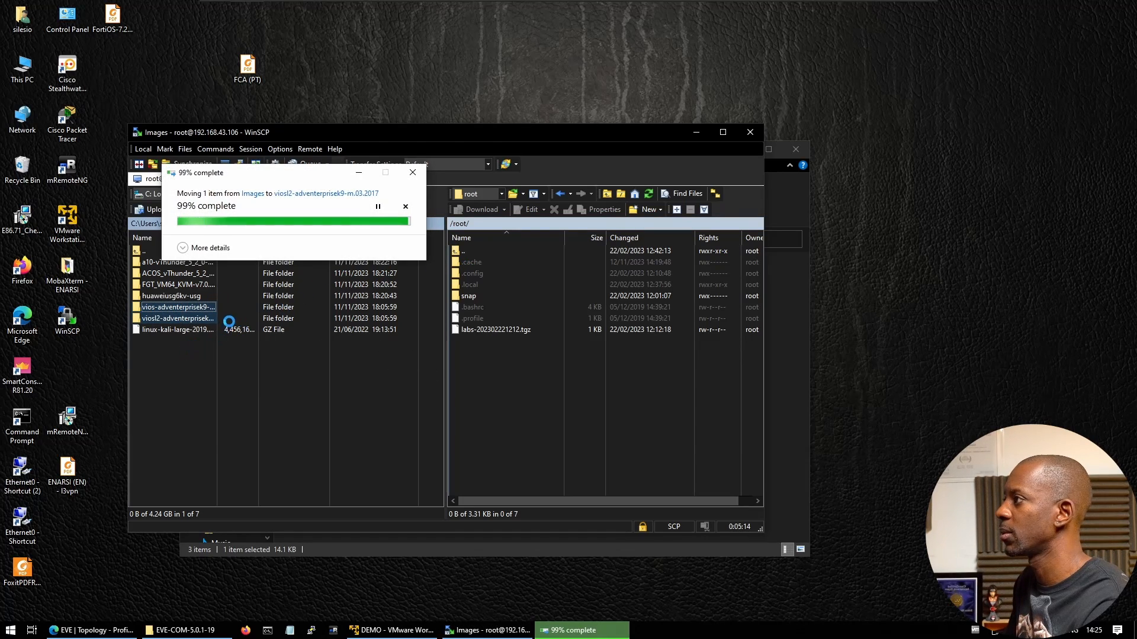
{"action": "right_click", "coordinate": [169, 338]}
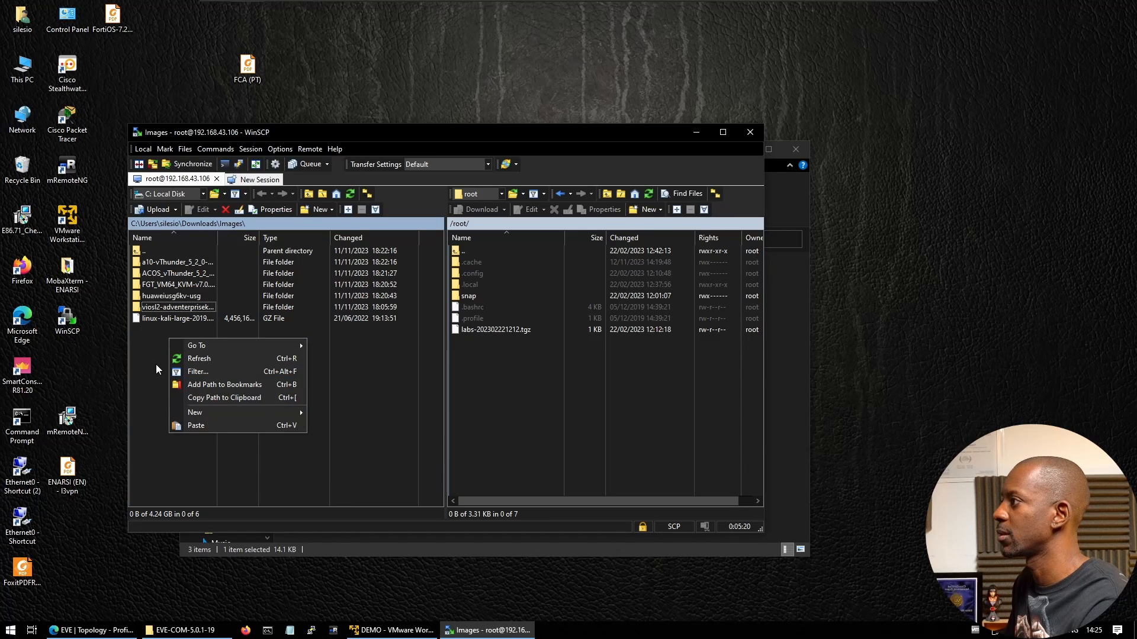
{"action": "left_click", "coordinate": [152, 360]}
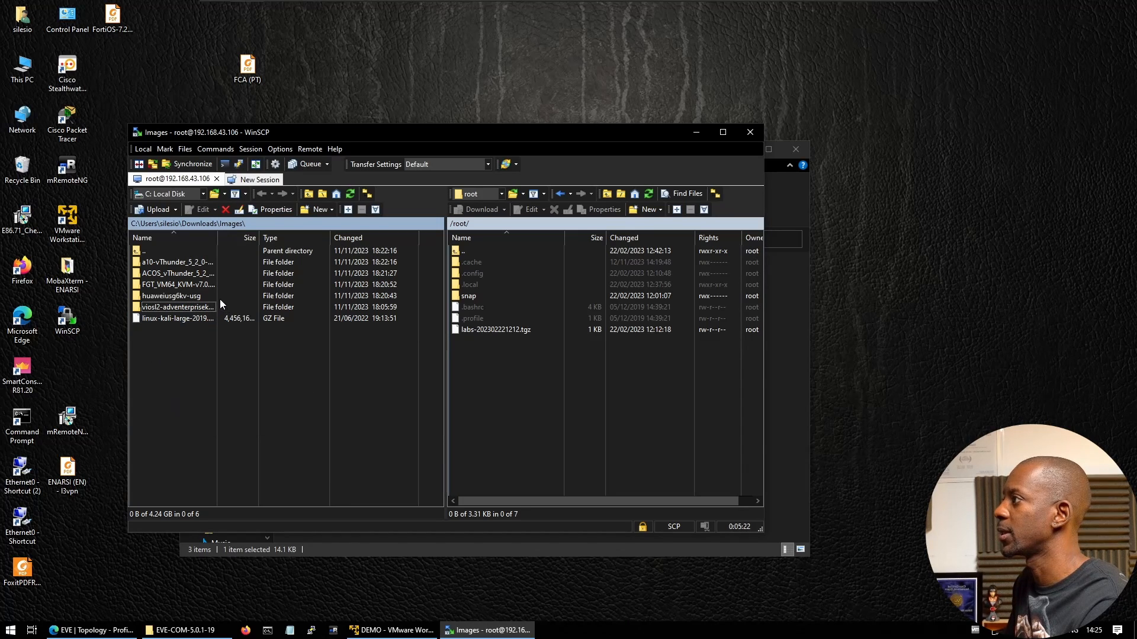
{"action": "left_click", "coordinate": [261, 556]}
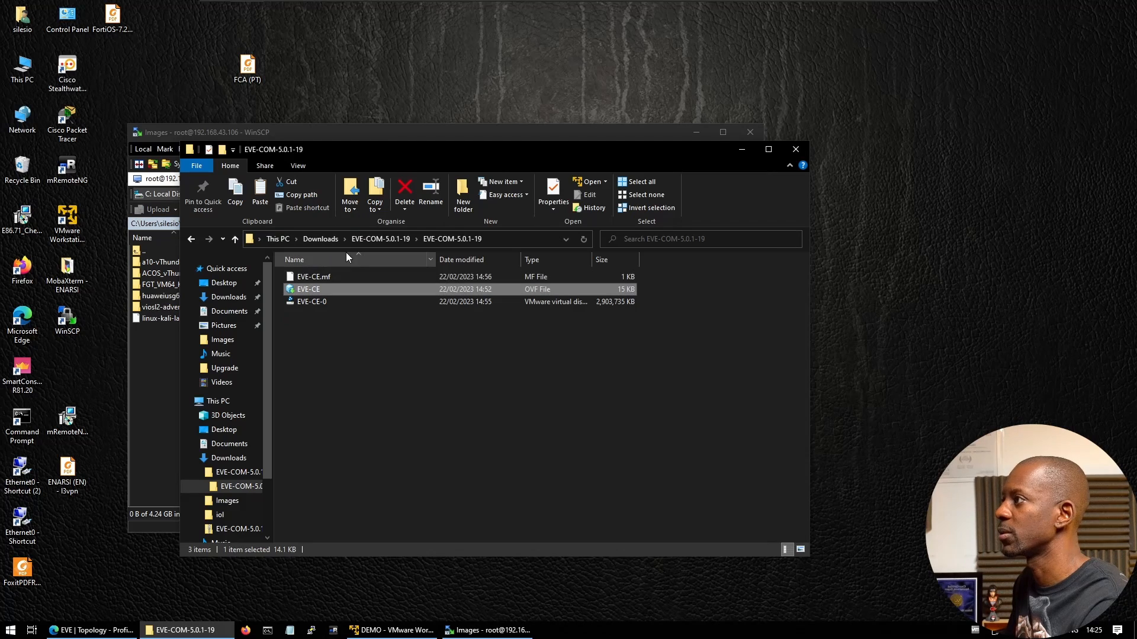
{"action": "left_click", "coordinate": [372, 236]}
{"action": "left_click", "coordinate": [319, 239]}
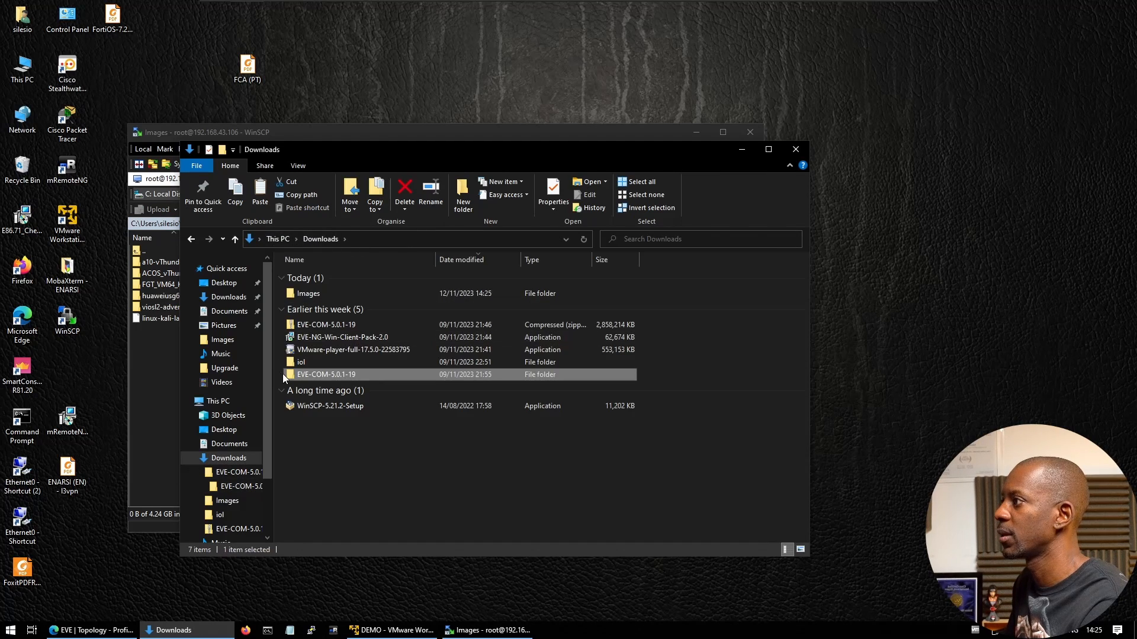
{"action": "double_click", "coordinate": [308, 292]}
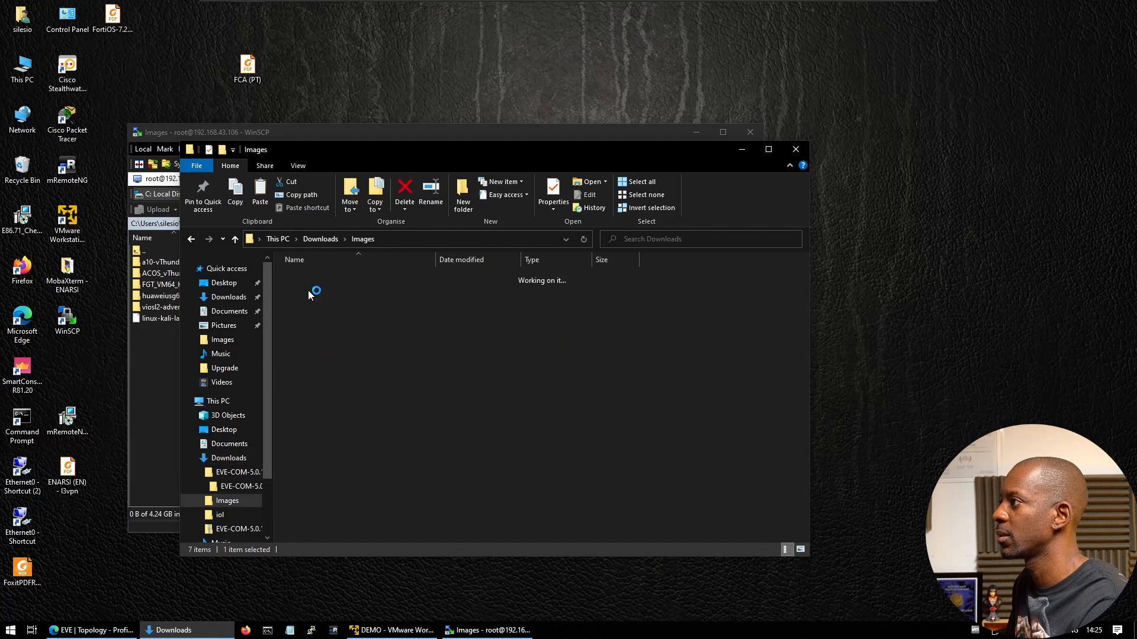
{"action": "double_click", "coordinate": [320, 328]}
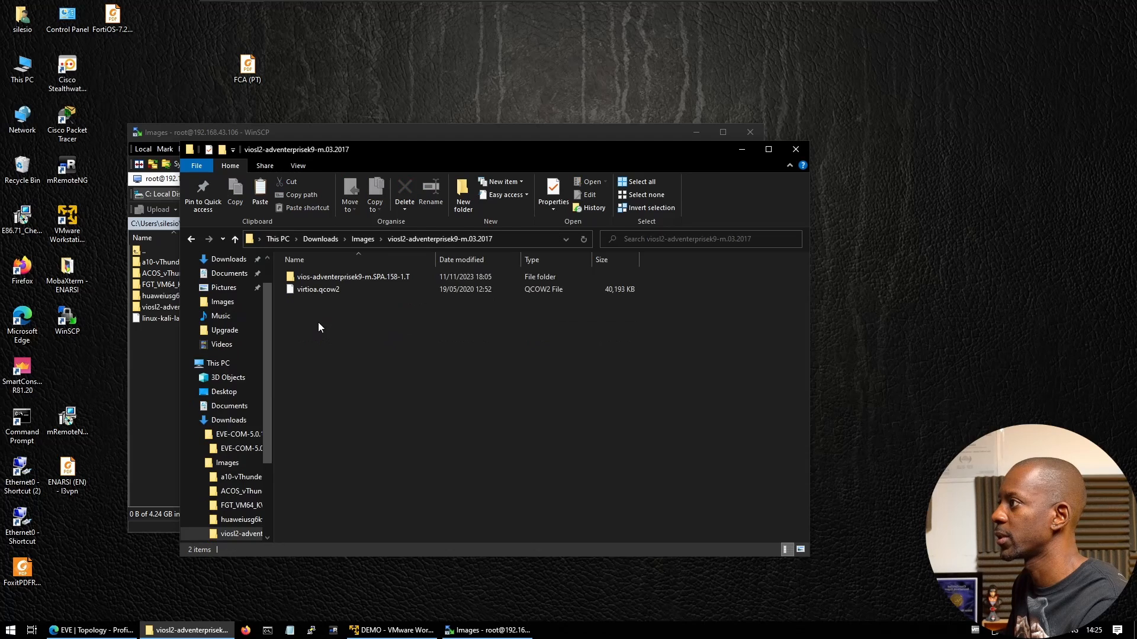
{"action": "left_click_drag", "start_coordinate": [318, 277], "coordinate": [364, 236]}
{"action": "left_click", "coordinate": [363, 239]}
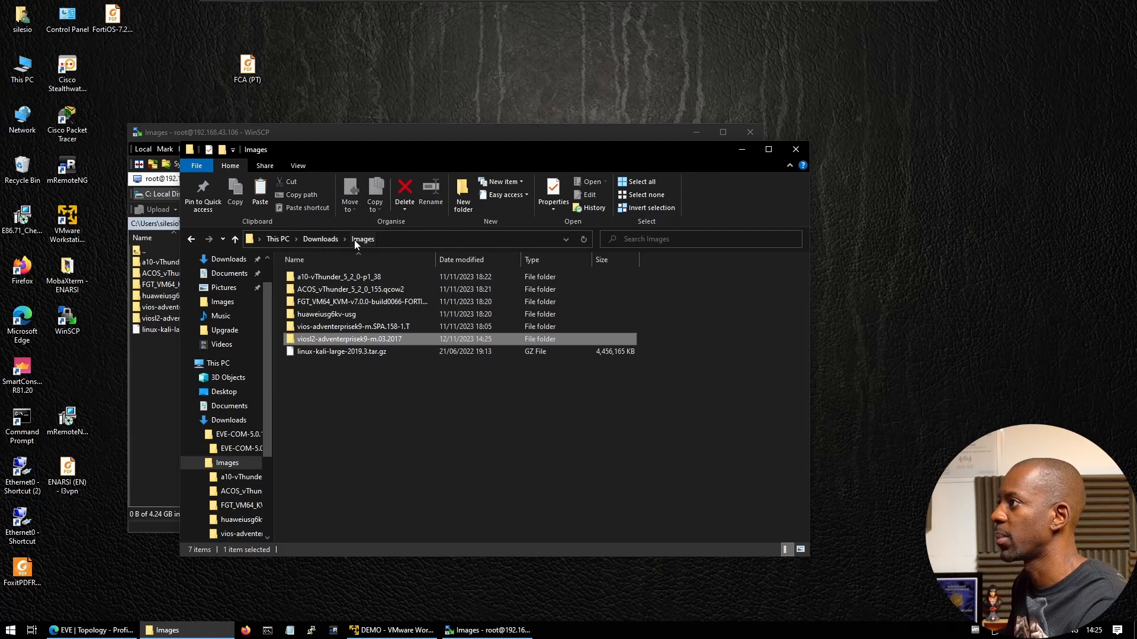
Move WinSCP's remote panel up to the server's top-level / directory
{"action": "left_click", "coordinate": [149, 375]}
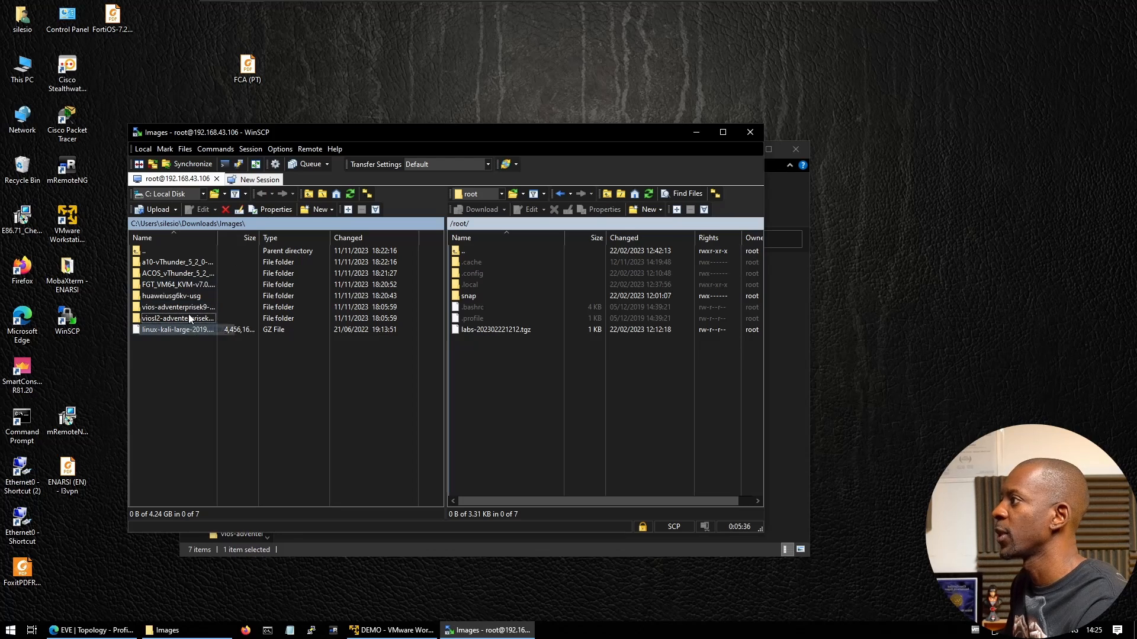
{"action": "double_click", "coordinate": [464, 248]}
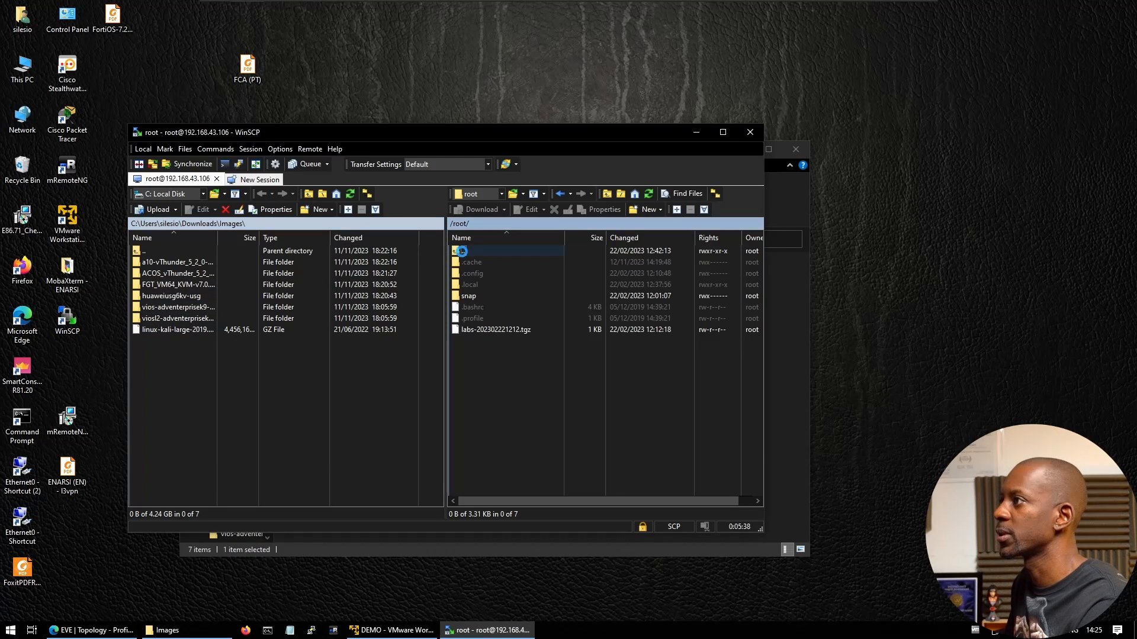
{"action": "scroll", "coordinate": [465, 403], "scroll_direction": "down", "scroll_amount": 1}
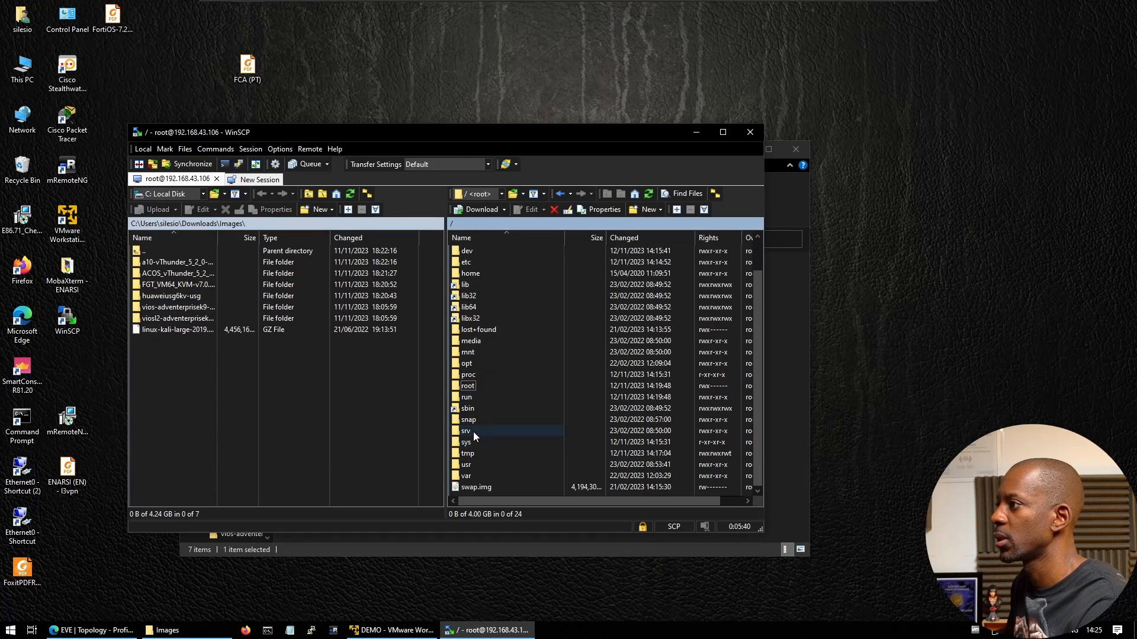
Open /opt/unetlab/addons/qemu remotely and drag the vios and viosl2 folders into it
{"action": "double_click", "coordinate": [477, 363]}
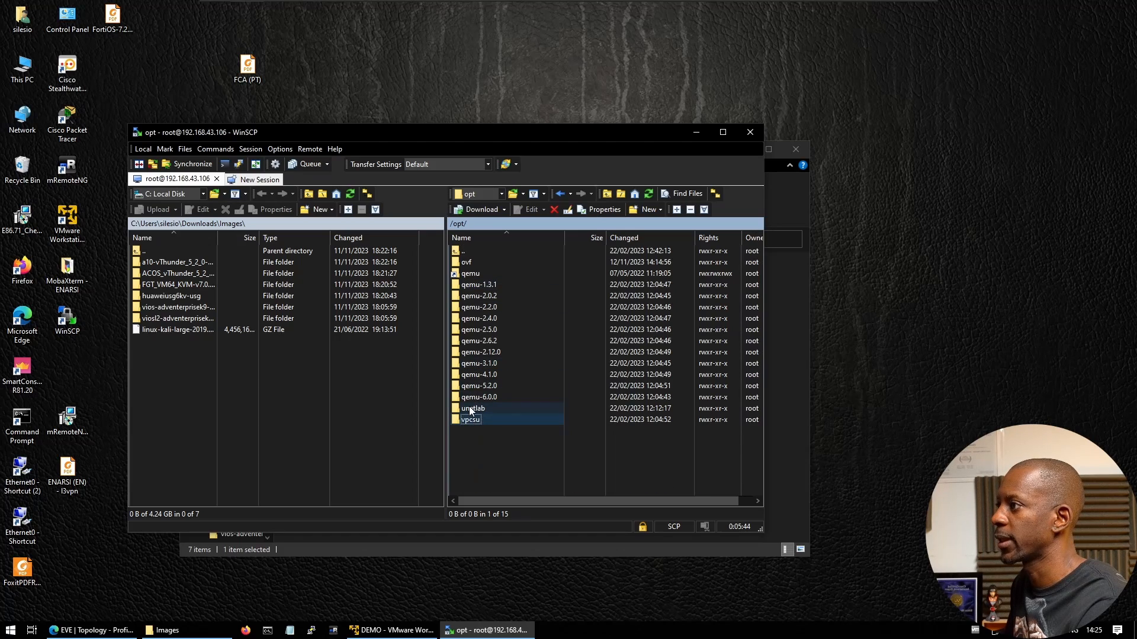
{"action": "double_click", "coordinate": [471, 408]}
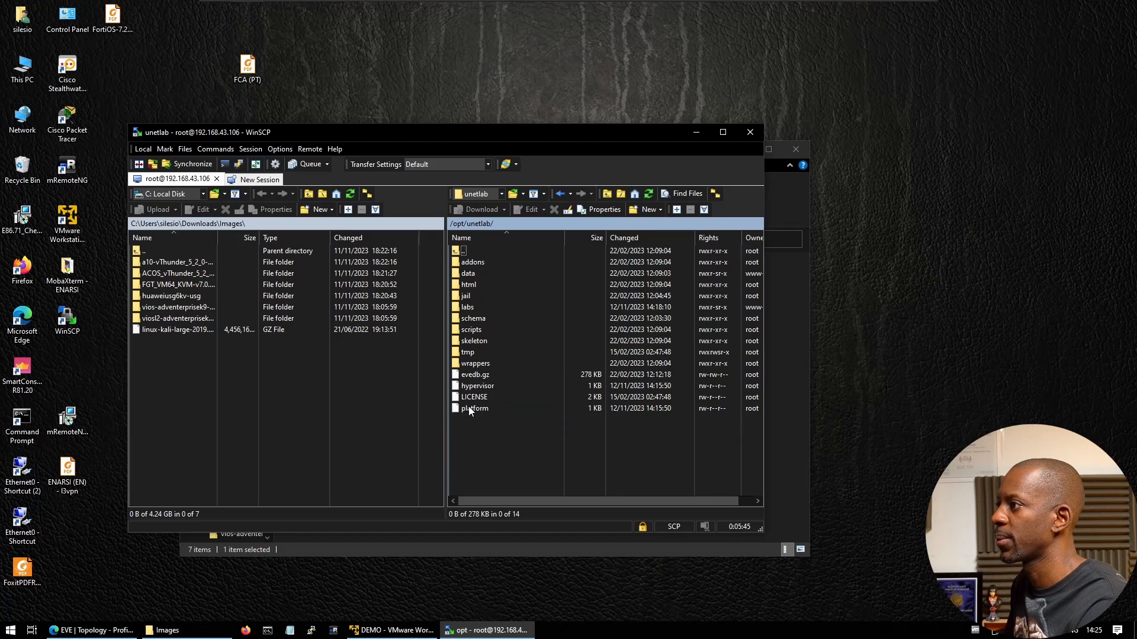
{"action": "double_click", "coordinate": [481, 261]}
{"action": "double_click", "coordinate": [471, 284]}
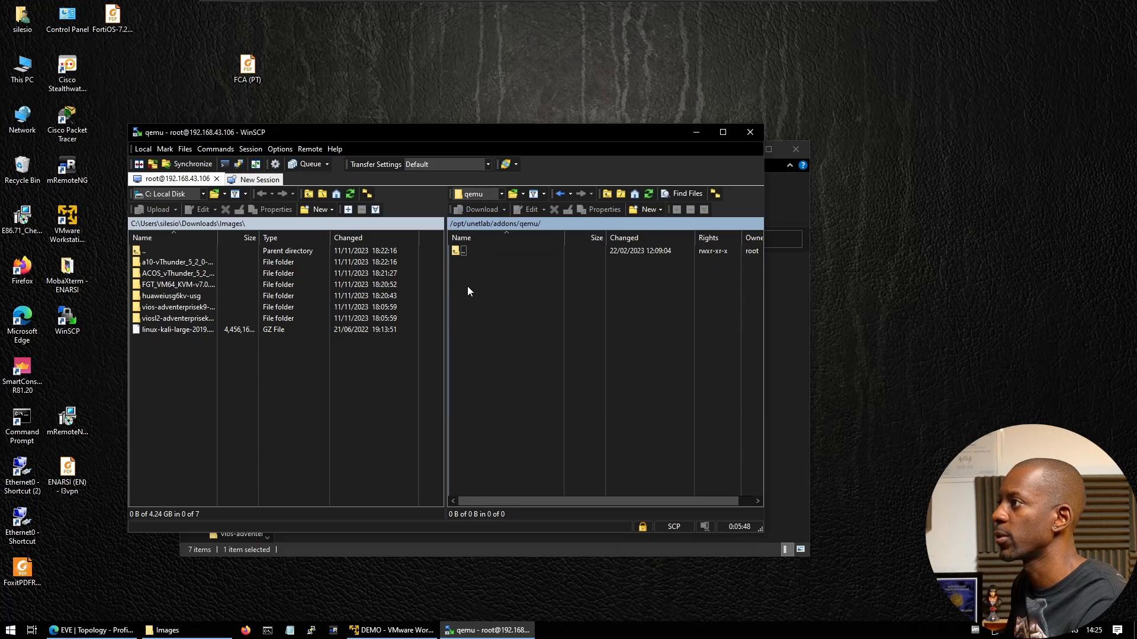
{"action": "left_click", "coordinate": [181, 318]}
{"action": "left_click", "coordinate": [183, 307], "text": "ctrl"}
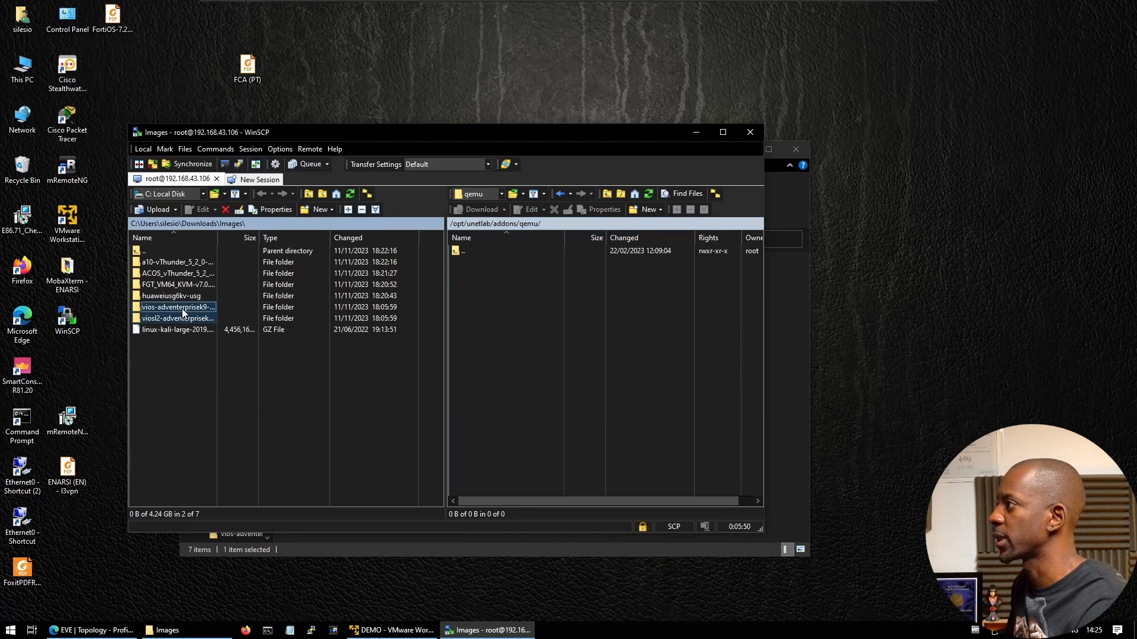
{"action": "left_click_drag", "start_coordinate": [167, 310], "coordinate": [486, 318]}
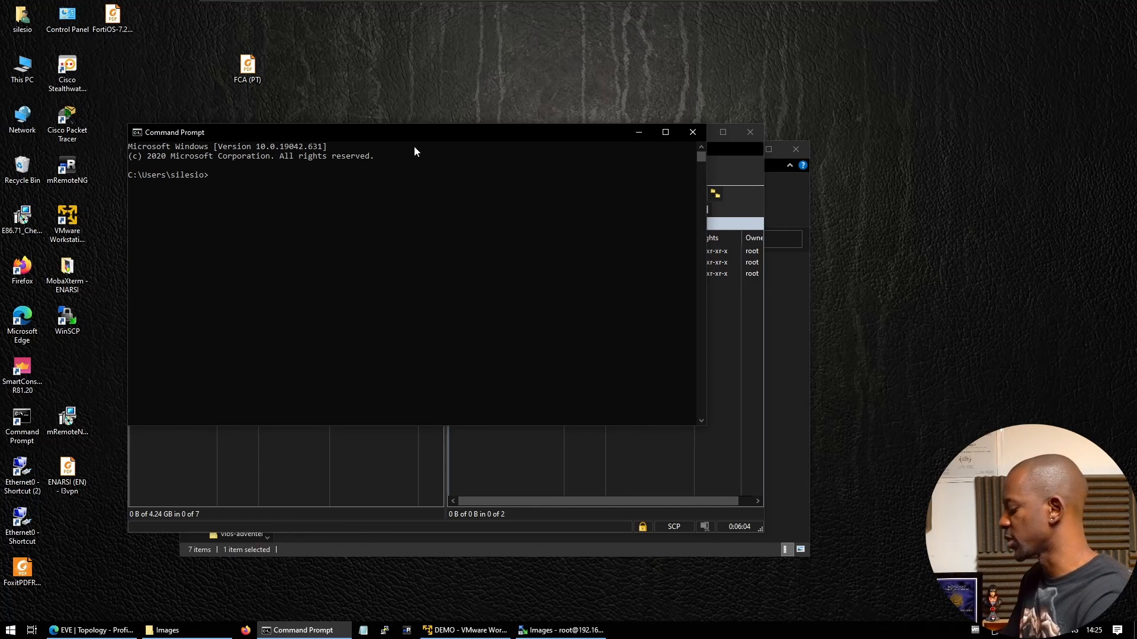
{"action": "type", "text": "root@"}
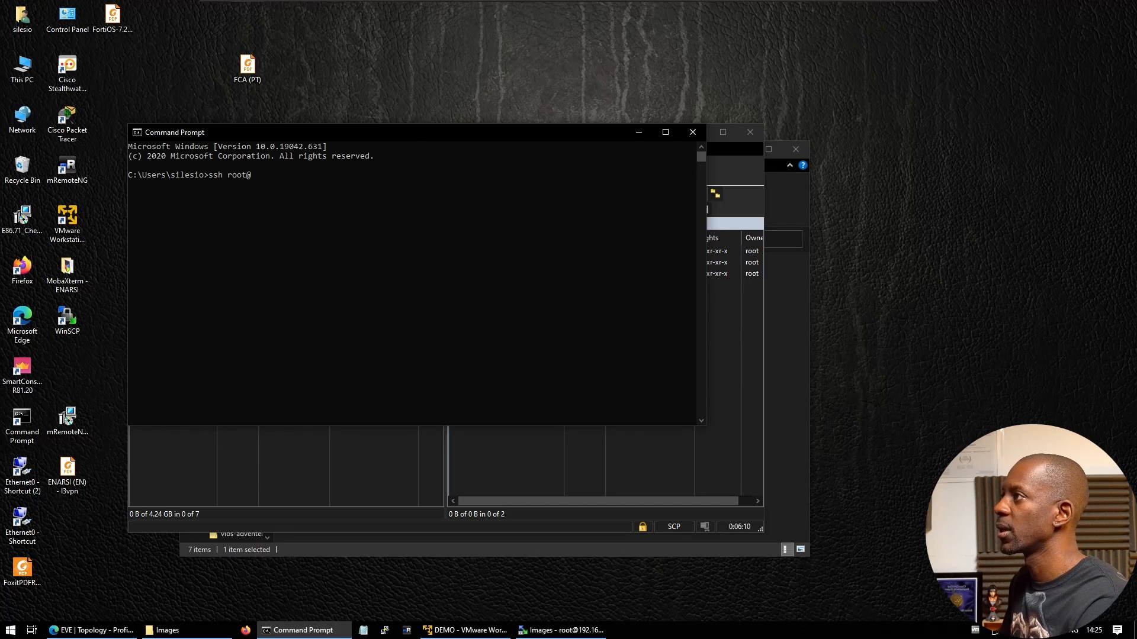
{"action": "left_click_drag", "start_coordinate": [417, 133], "coordinate": [424, 191]}
{"action": "left_click", "coordinate": [465, 629]}
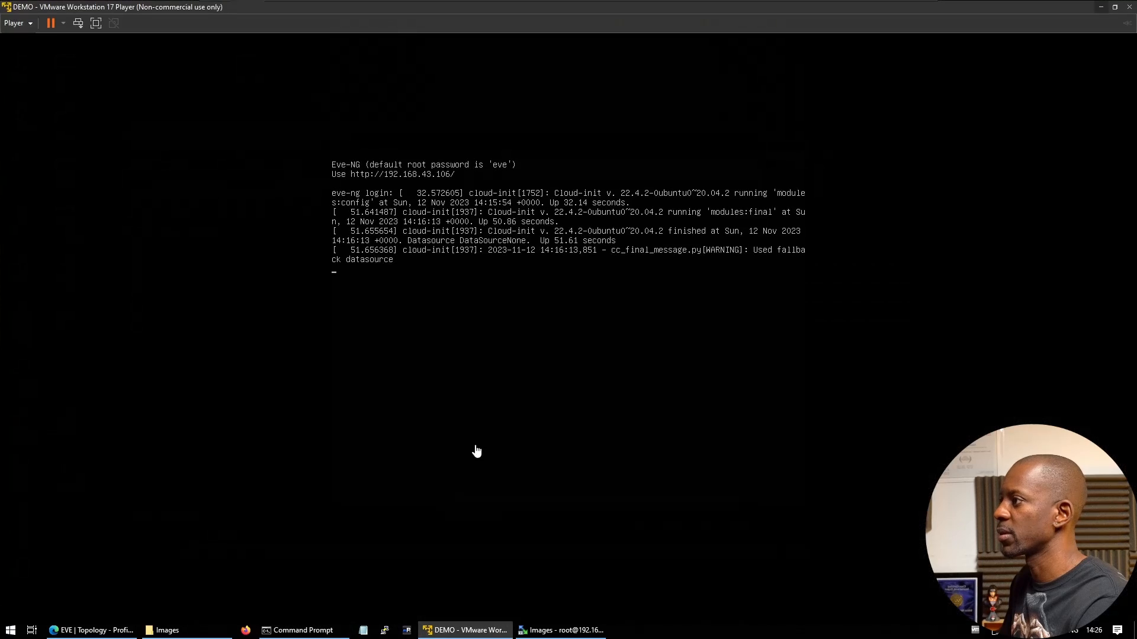
{"action": "left_click", "coordinate": [1100, 8]}
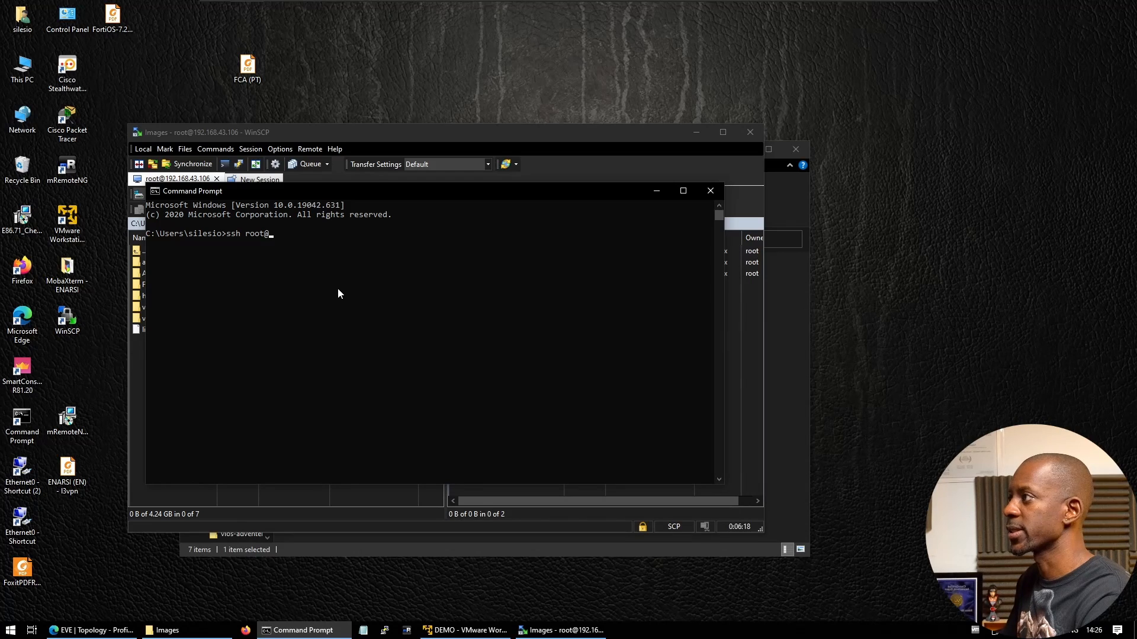
{"action": "type", "text": "192.168.43.106"}
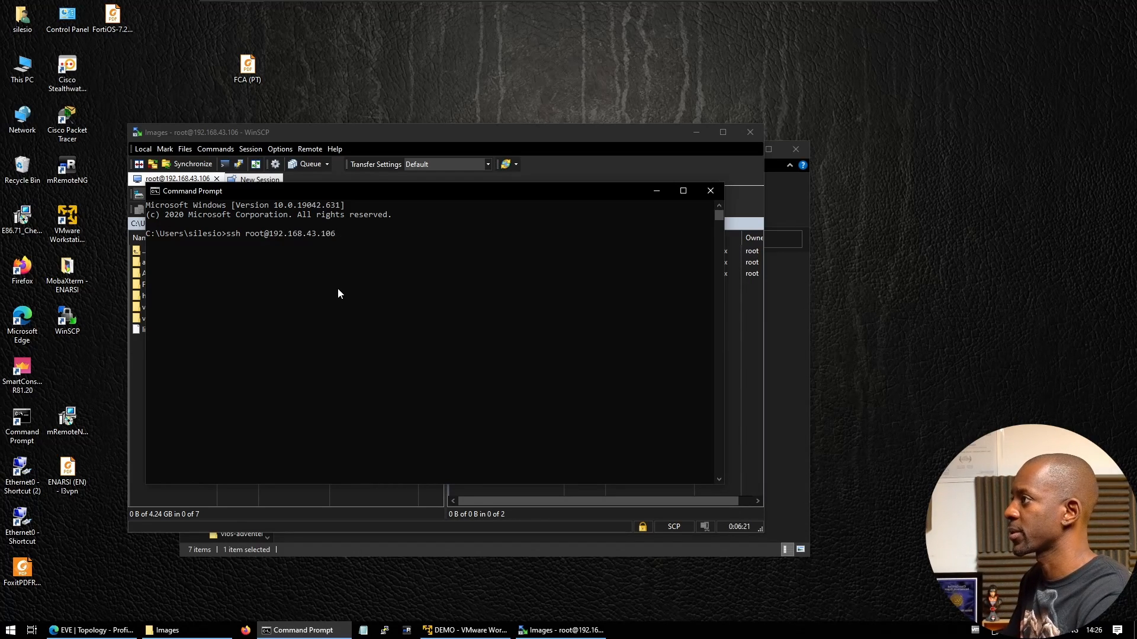
{"action": "key", "text": "Return"}
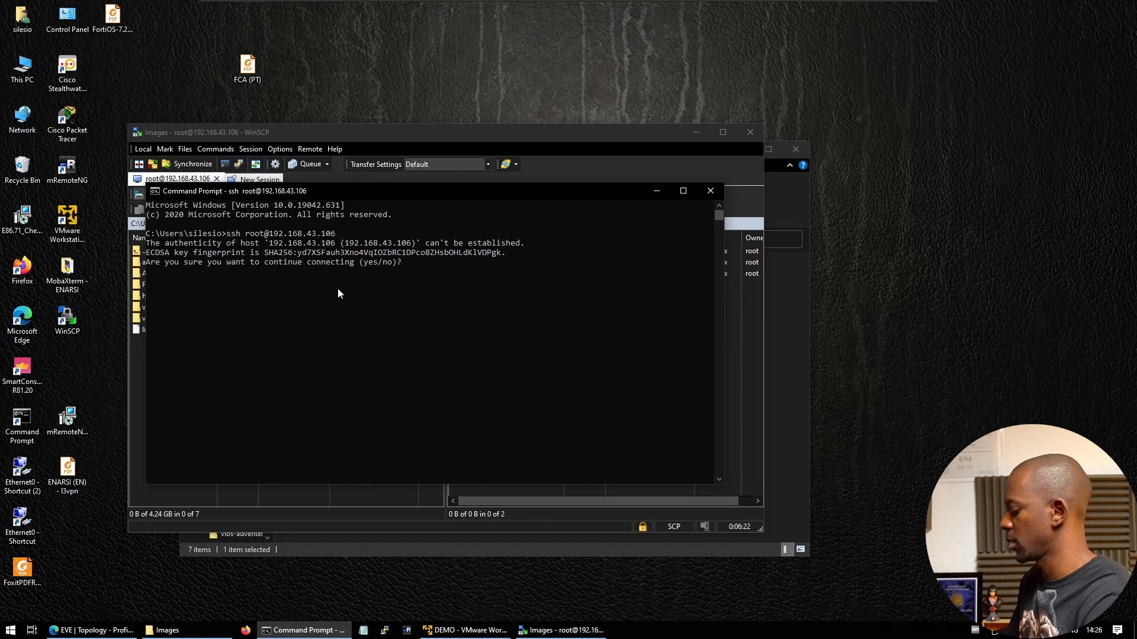
{"action": "type", "text": "yes"}
{"action": "key", "text": "Return"}
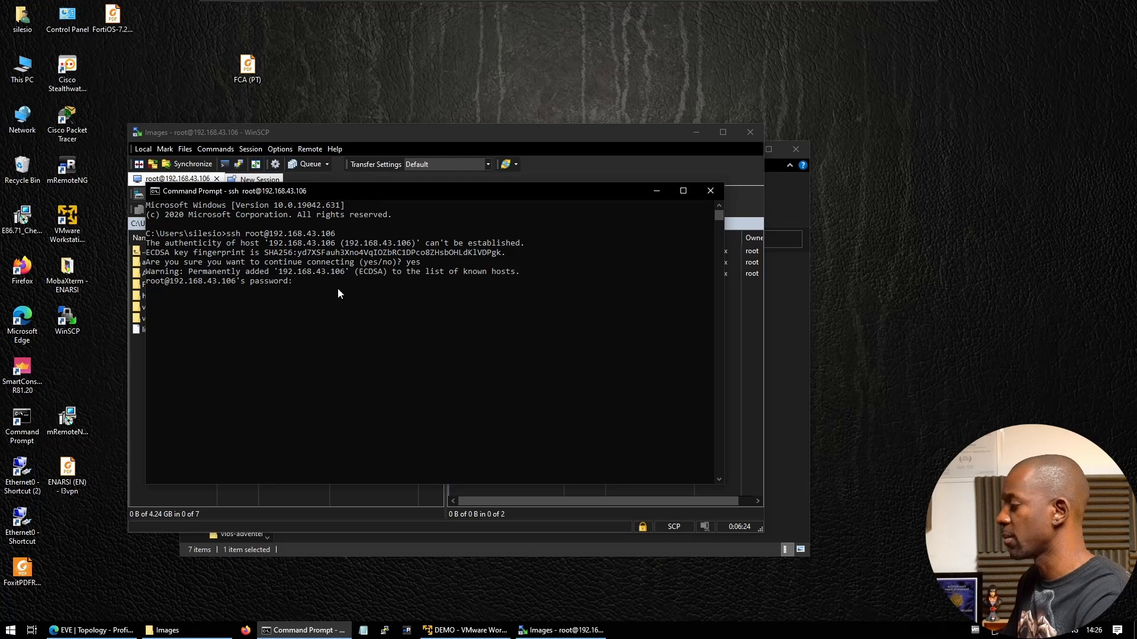
{"action": "key", "text": "Return"}
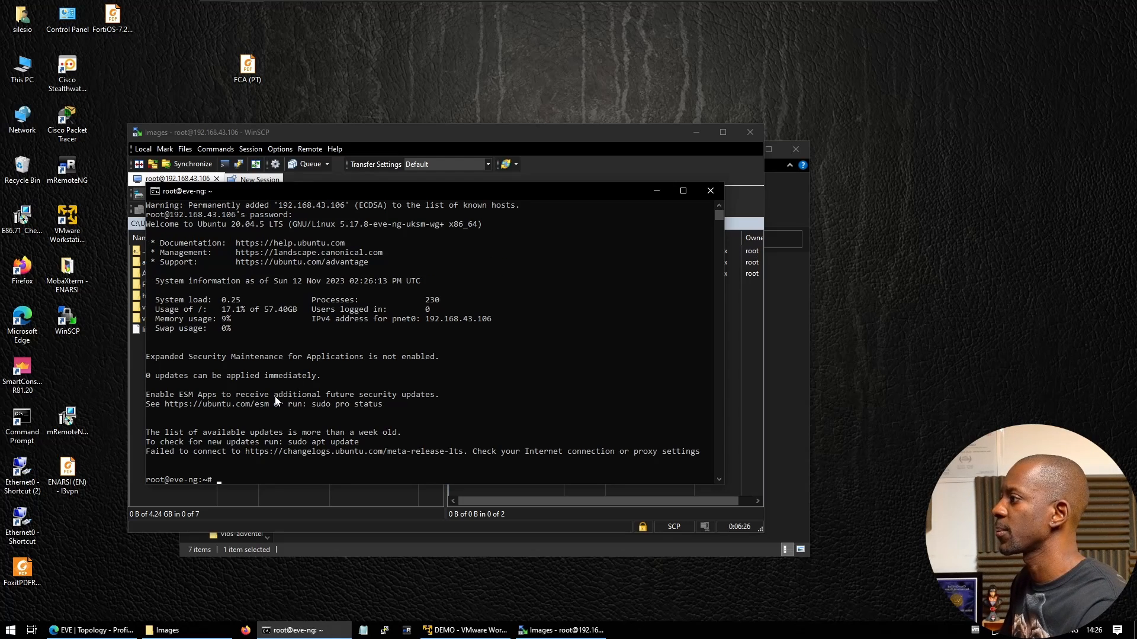
{"action": "key", "text": "Return"}
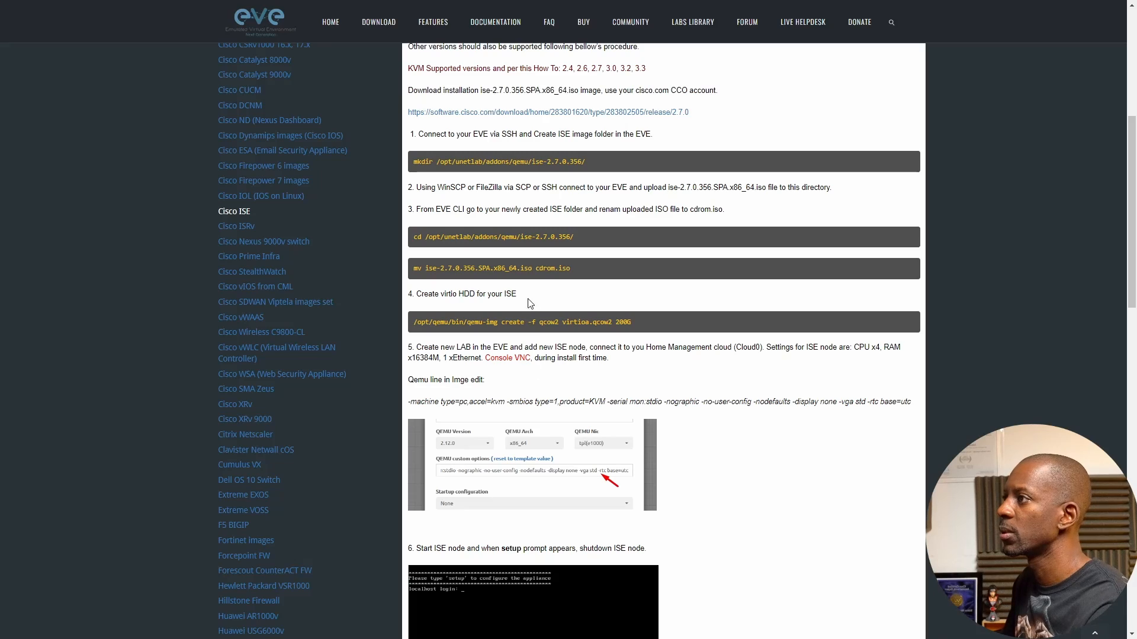
Copy /opt/unetlab/wrappers/unl_wrapper -a fixpermissions from the guide and run it over SSH
{"action": "scroll", "coordinate": [529, 349], "scroll_direction": "up", "scroll_amount": 4}
{"action": "scroll", "coordinate": [529, 350], "scroll_direction": "down", "scroll_amount": 10}
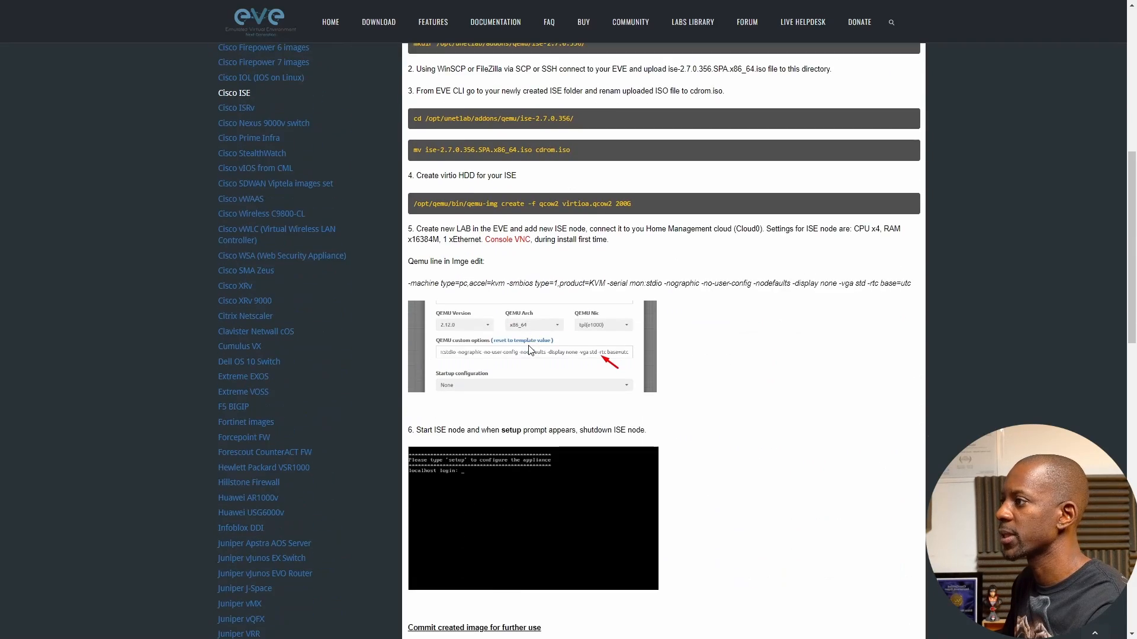
{"action": "scroll", "coordinate": [530, 352], "scroll_direction": "down", "scroll_amount": 15}
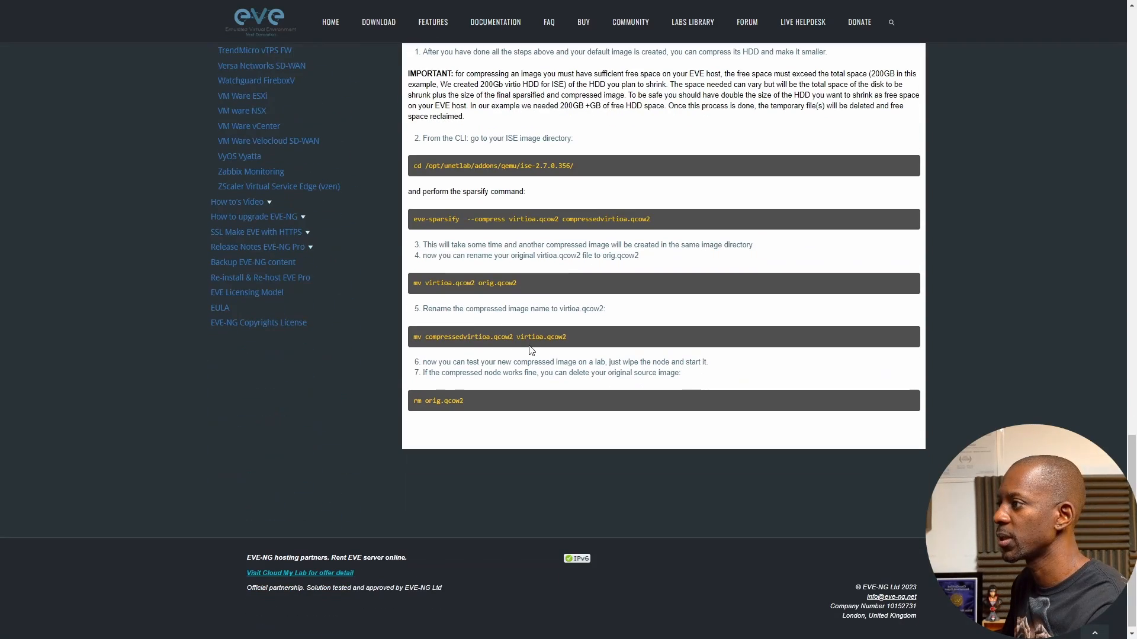
{"action": "scroll", "coordinate": [552, 271], "scroll_direction": "up", "scroll_amount": 5}
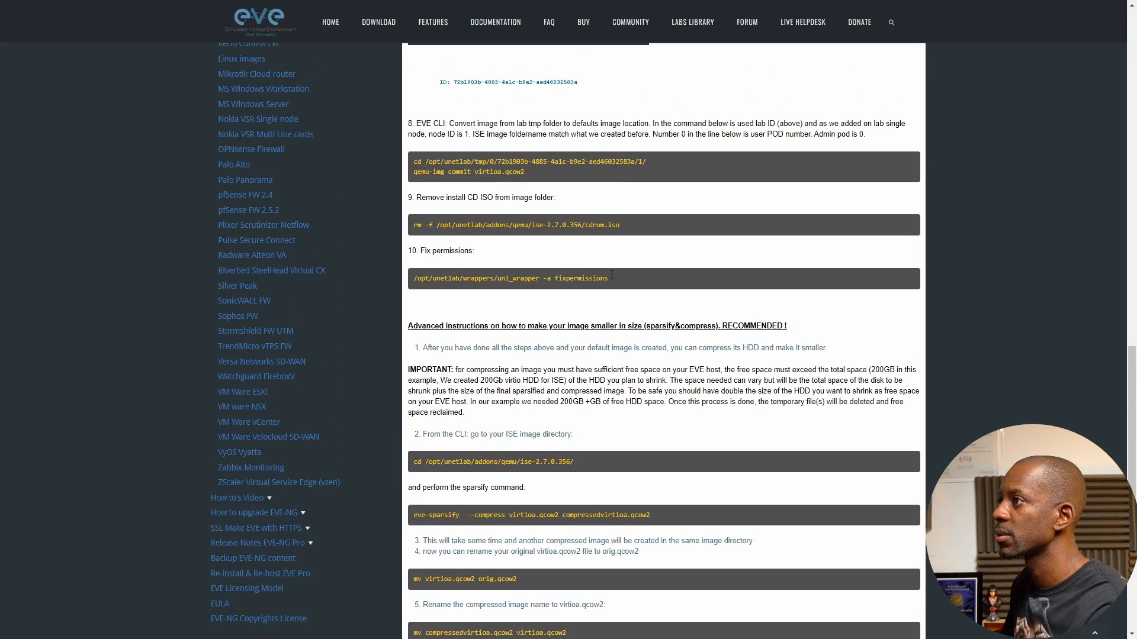
{"action": "left_click_drag", "start_coordinate": [609, 279], "coordinate": [414, 279]}
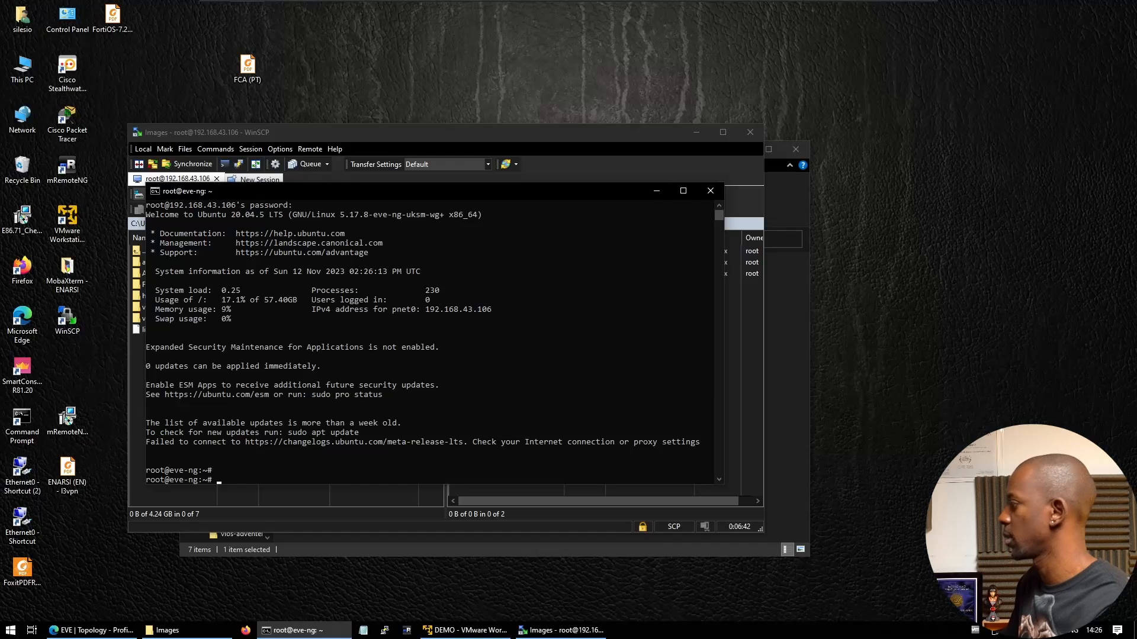
{"action": "right_click", "coordinate": [409, 366]}
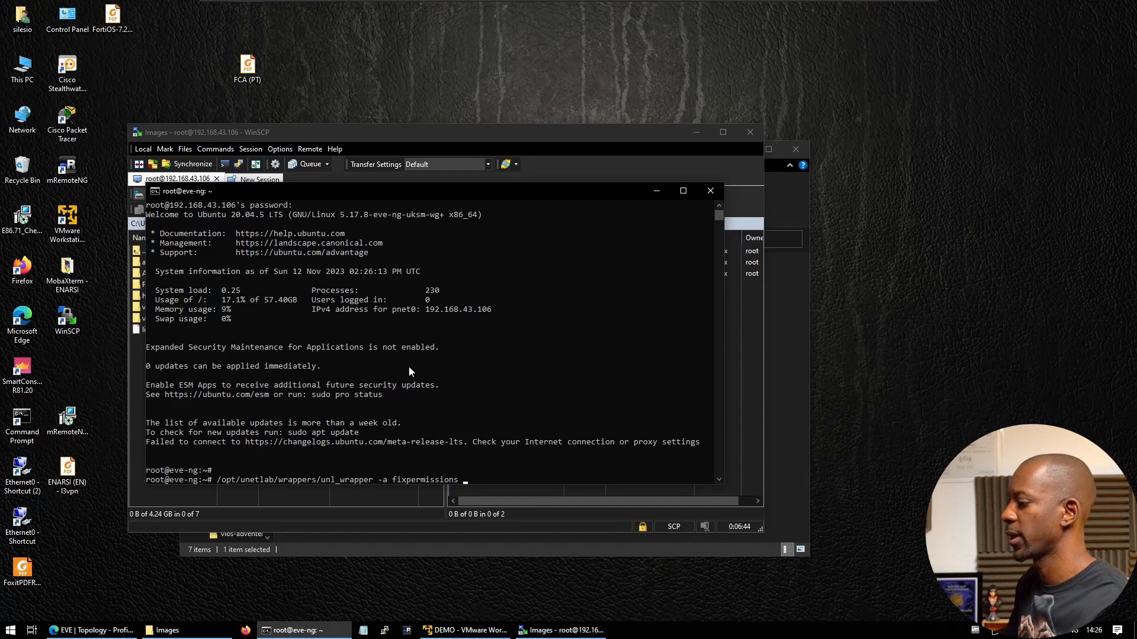
{"action": "key", "text": "Return"}
{"action": "left_click", "coordinate": [92, 630]}
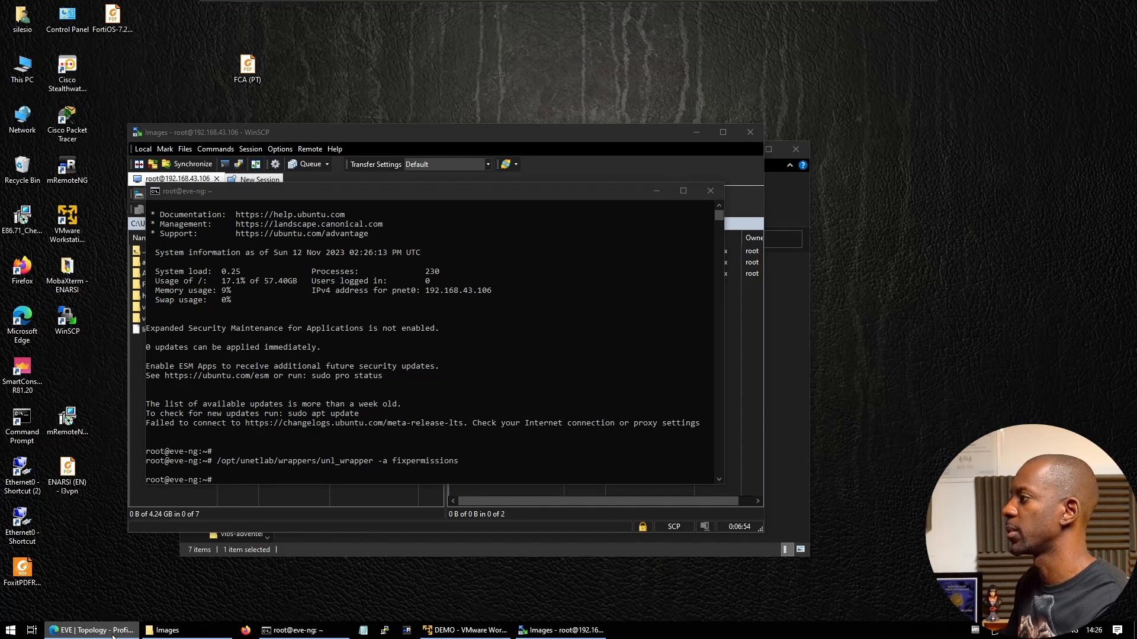
Add two Cisco vIOS Router nodes to the lab
{"action": "right_click", "coordinate": [352, 244]}
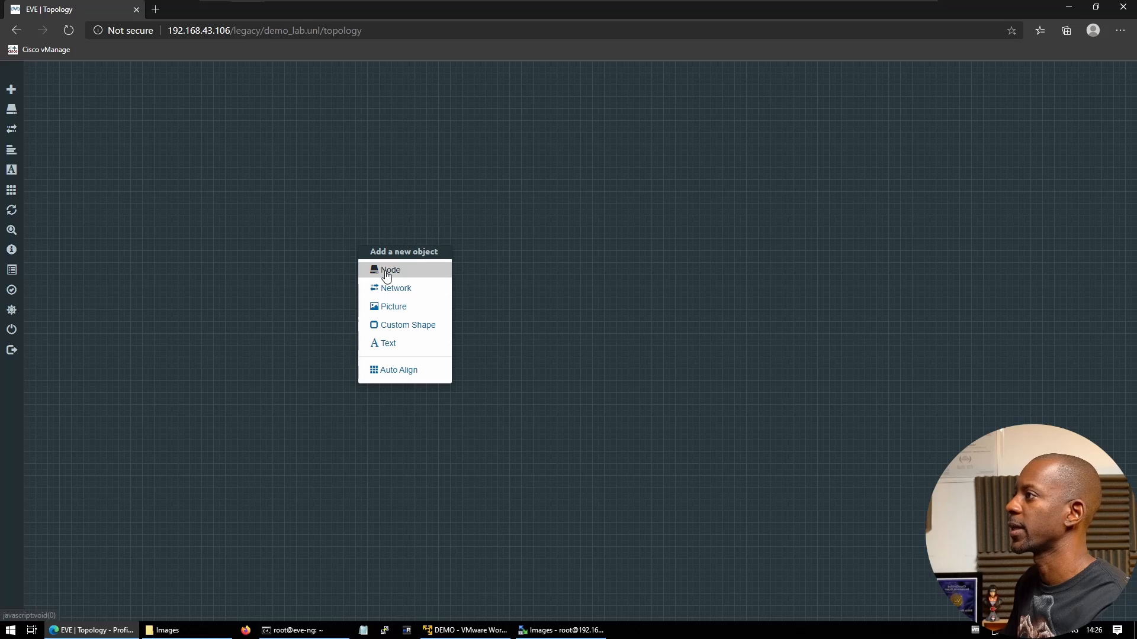
{"action": "left_click", "coordinate": [385, 269]}
{"action": "scroll", "coordinate": [504, 400], "scroll_direction": "down", "scroll_amount": 10}
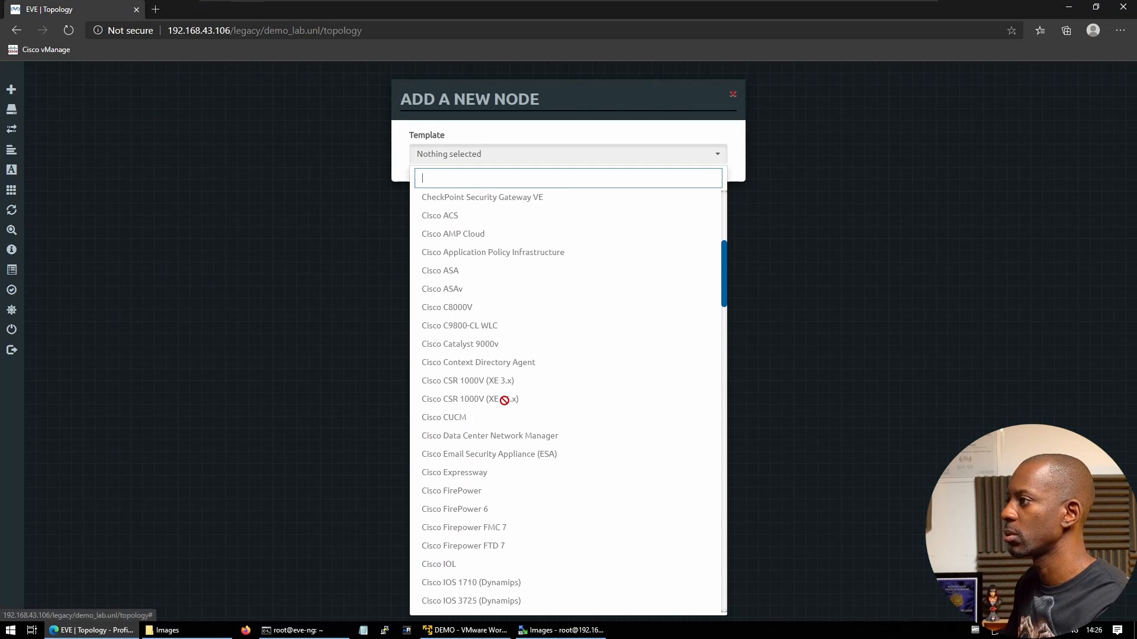
{"action": "scroll", "coordinate": [504, 400], "scroll_direction": "down", "scroll_amount": 5}
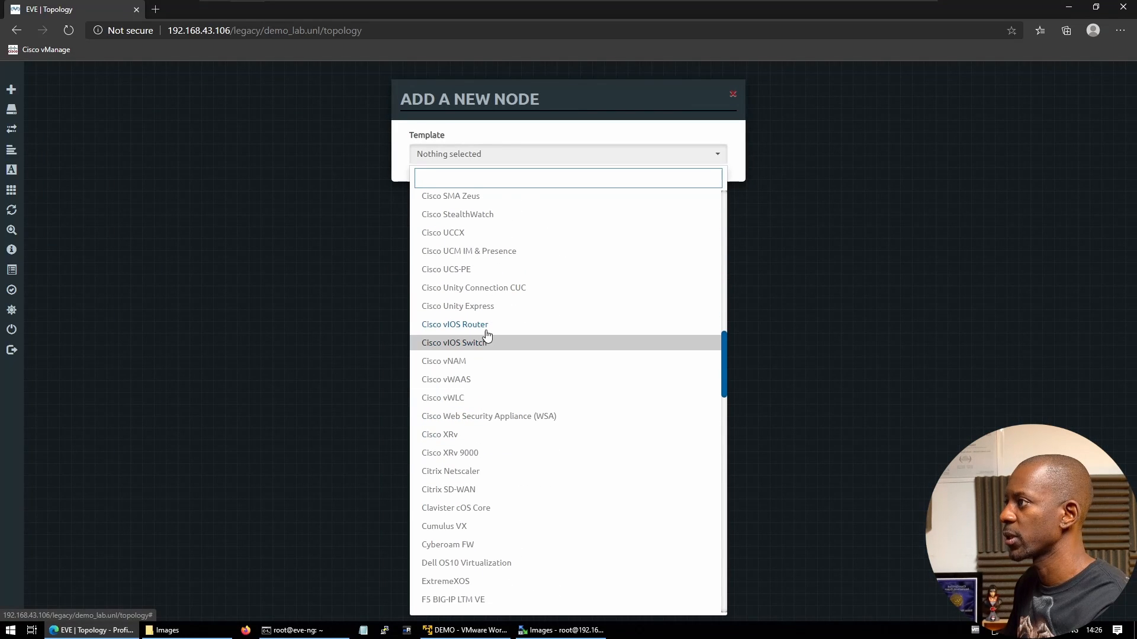
{"action": "left_click", "coordinate": [483, 325]}
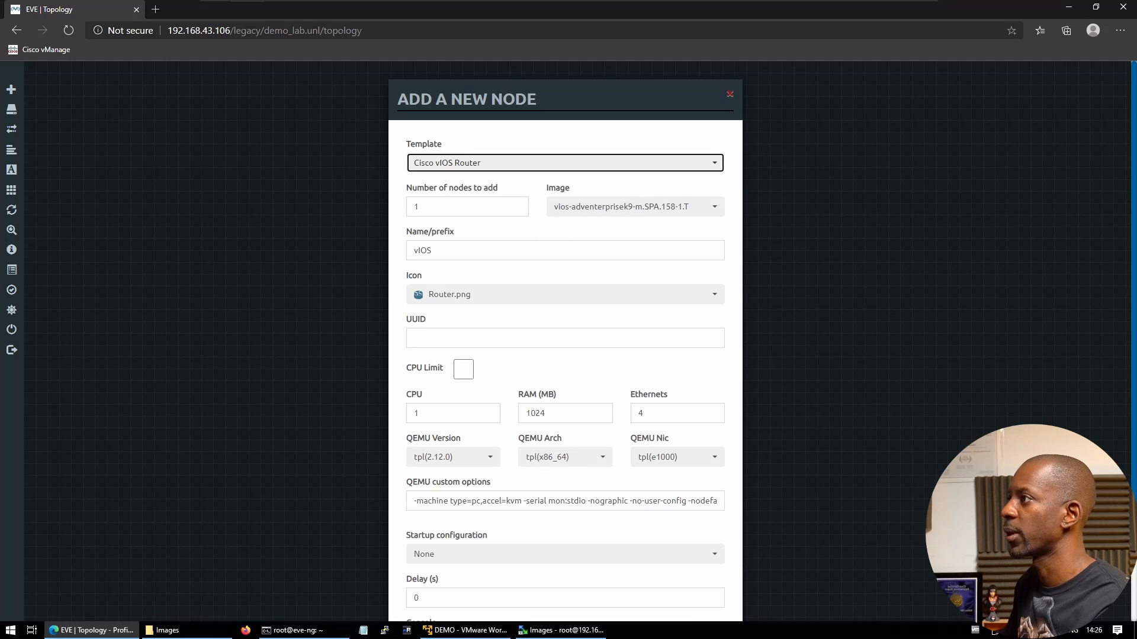
{"action": "double_click", "coordinate": [417, 207]}
{"action": "type", "text": "2"}
{"action": "scroll", "coordinate": [525, 399], "scroll_direction": "down", "scroll_amount": 3}
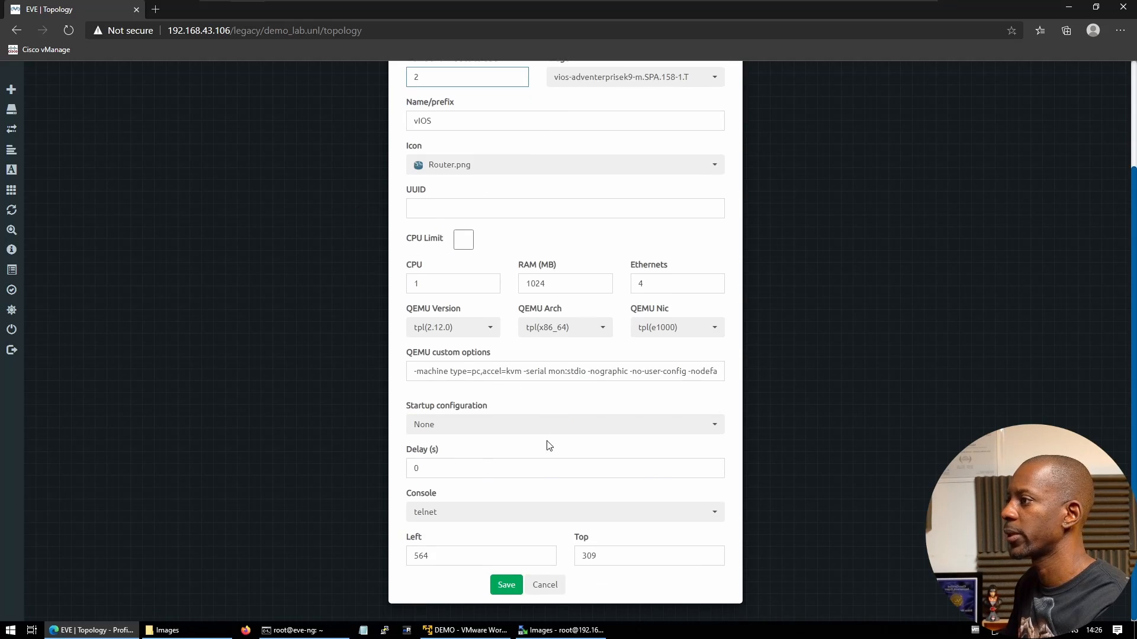
{"action": "left_click", "coordinate": [515, 589]}
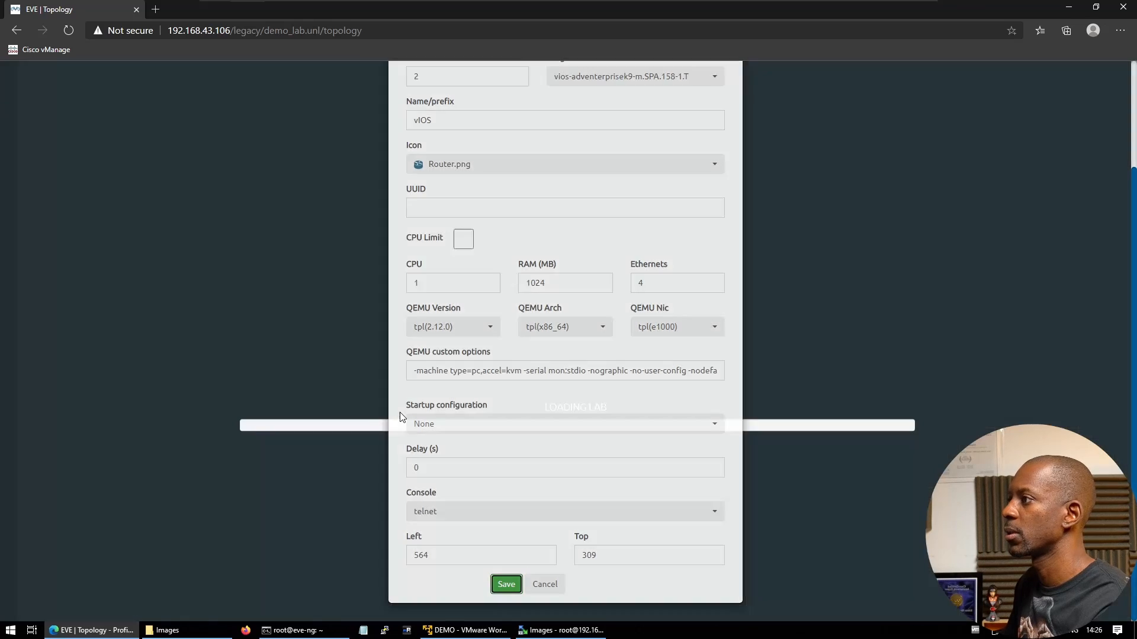
Add a Cisco vIOS Switch node and position it between vIOS1 and vIOS2
{"action": "right_click", "coordinate": [487, 353]}
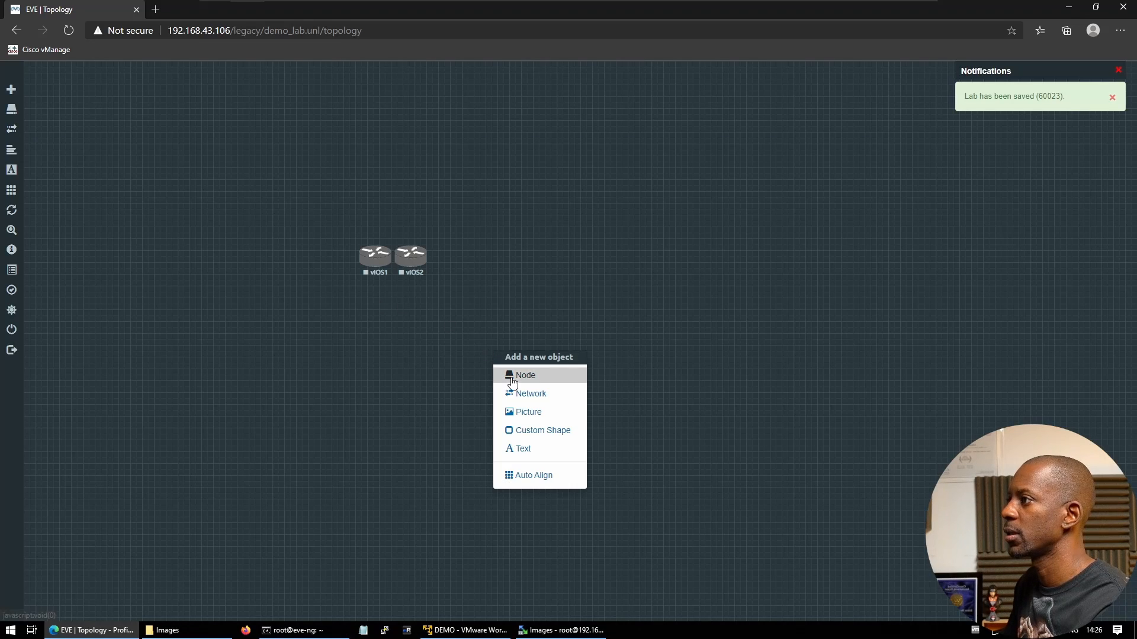
{"action": "left_click", "coordinate": [511, 377]}
{"action": "scroll", "coordinate": [503, 414], "scroll_direction": "down", "scroll_amount": 18}
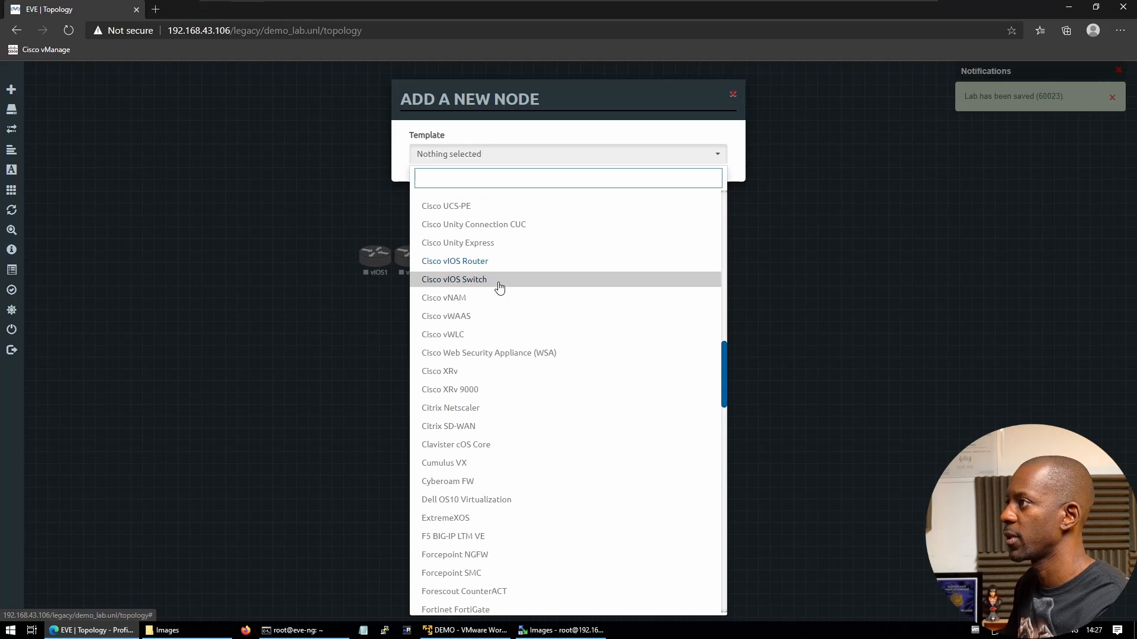
{"action": "left_click", "coordinate": [498, 282]}
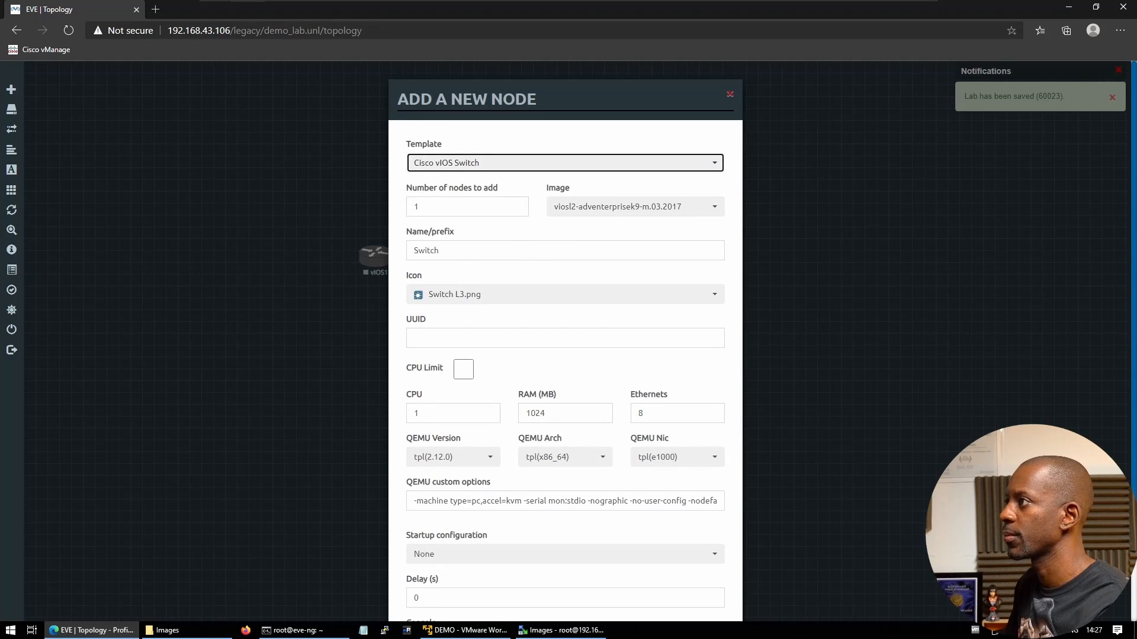
{"action": "scroll", "coordinate": [476, 521], "scroll_direction": "down", "scroll_amount": 3}
{"action": "left_click", "coordinate": [504, 585]}
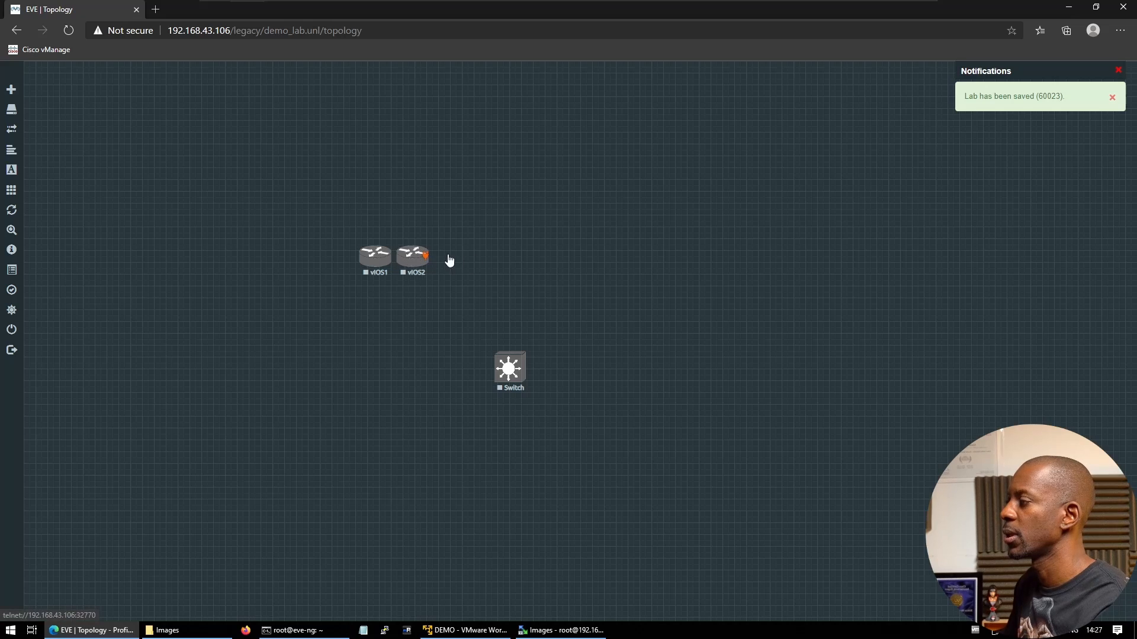
{"action": "left_click_drag", "start_coordinate": [595, 253], "coordinate": [591, 260]}
{"action": "left_click_drag", "start_coordinate": [509, 380], "coordinate": [474, 273]}
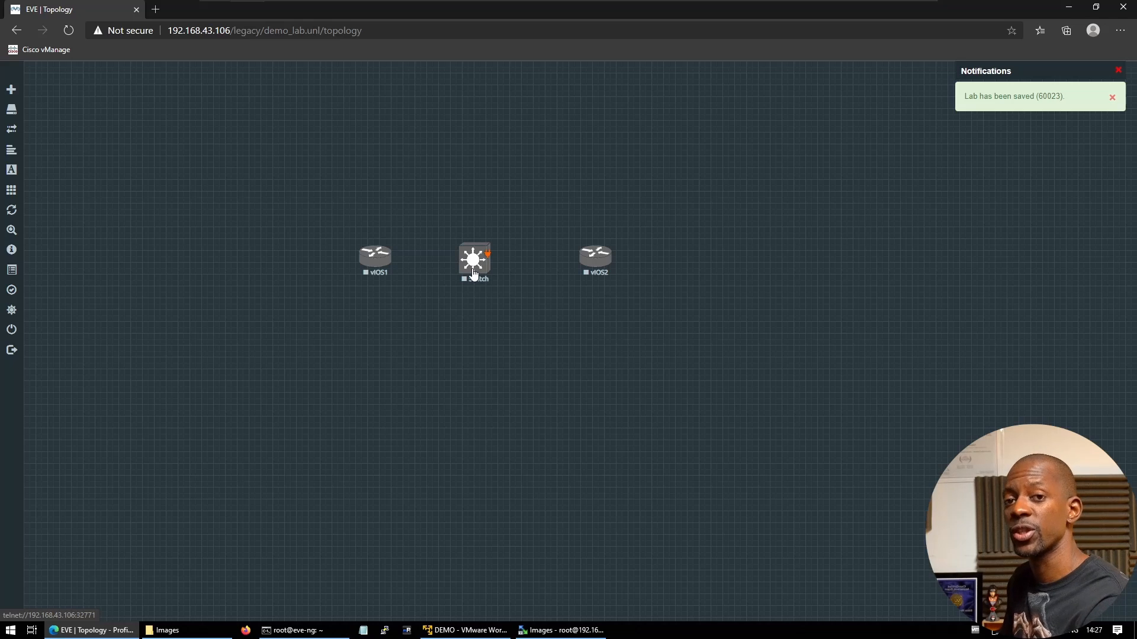
Start vIOS1 and the Switch, link Switch to vIOS1, and refresh the topology
{"action": "right_click", "coordinate": [375, 256]}
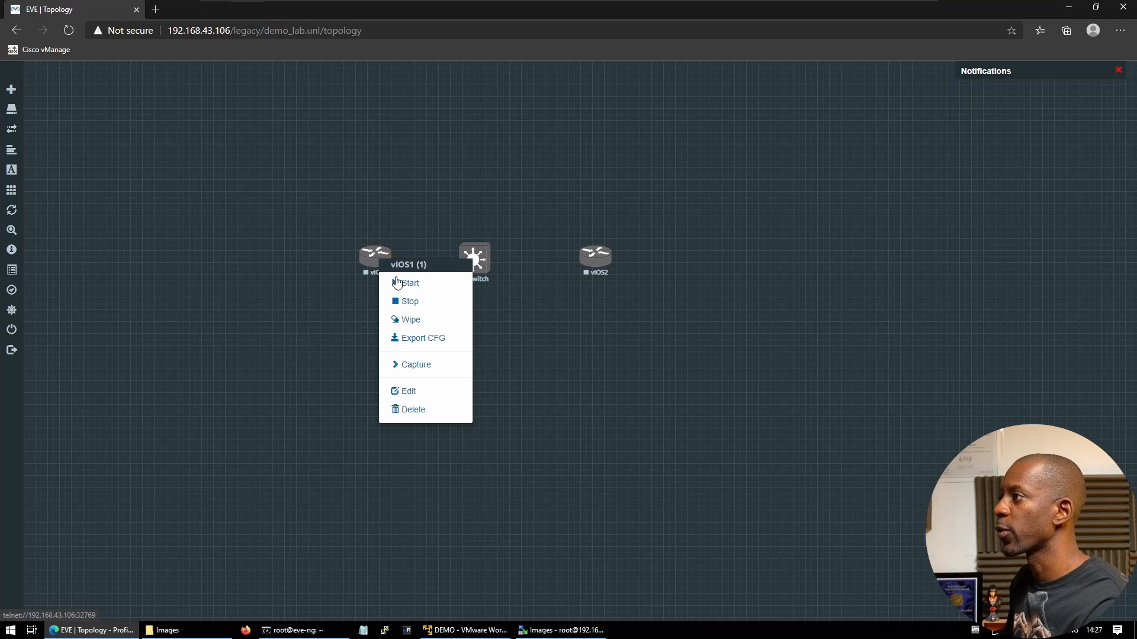
{"action": "left_click", "coordinate": [398, 283]}
{"action": "right_click", "coordinate": [477, 263]}
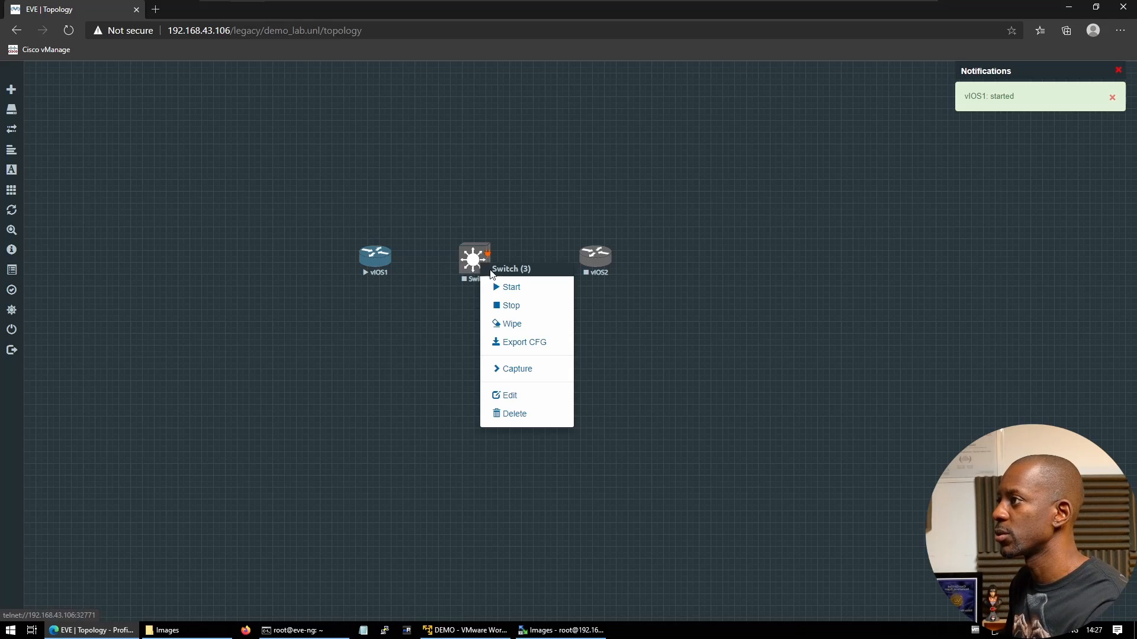
{"action": "left_click", "coordinate": [507, 289]}
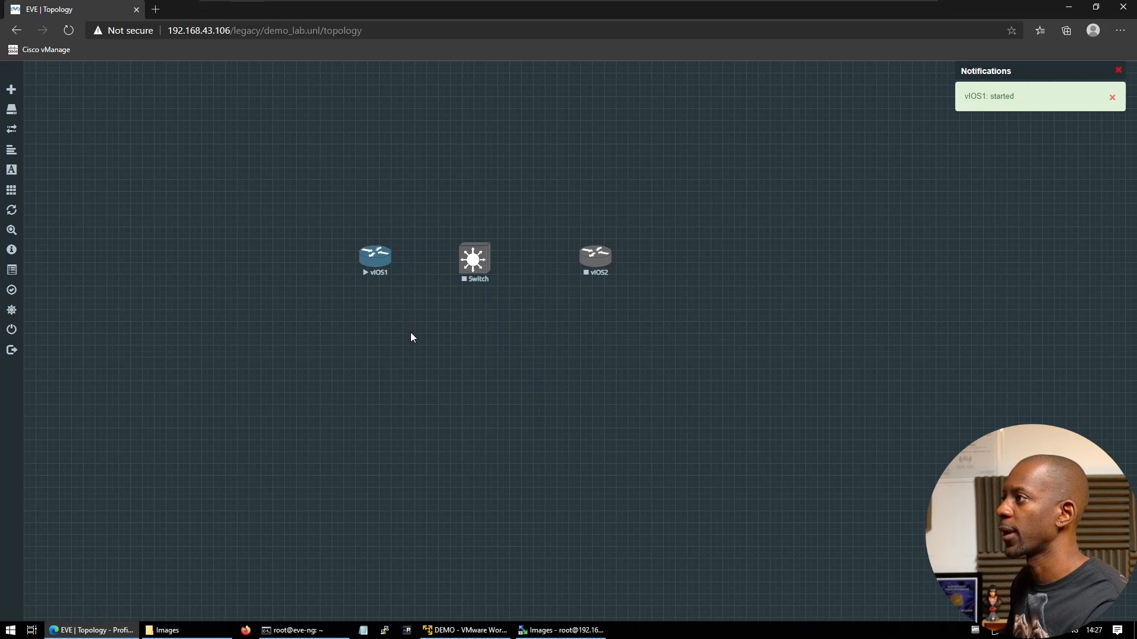
{"action": "left_click_drag", "start_coordinate": [487, 253], "coordinate": [383, 262]}
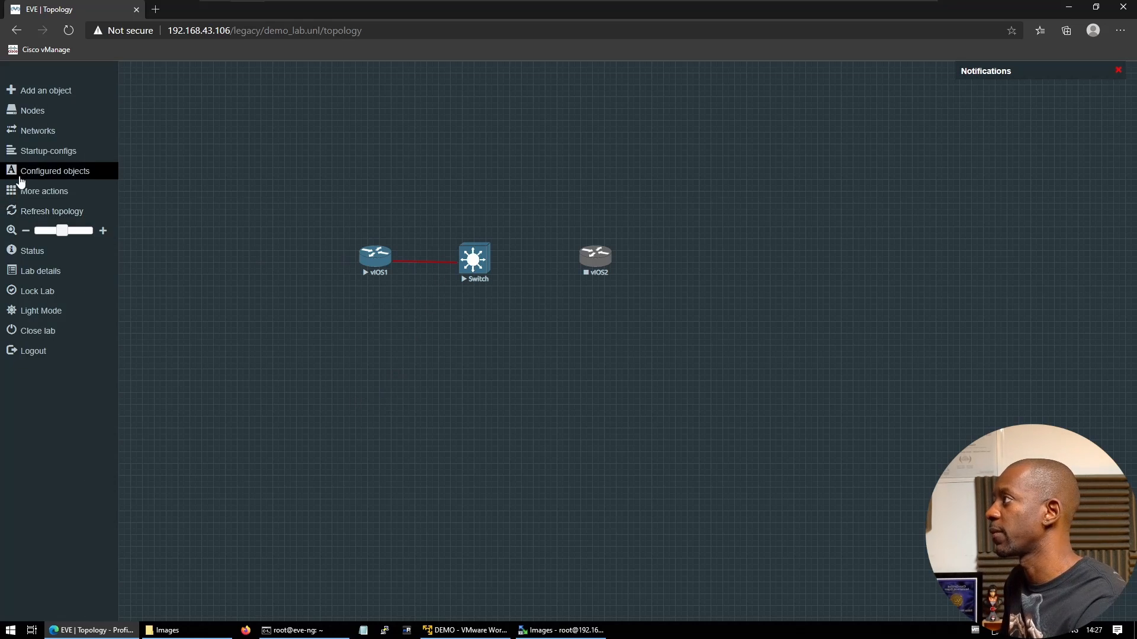
{"action": "left_click", "coordinate": [31, 215]}
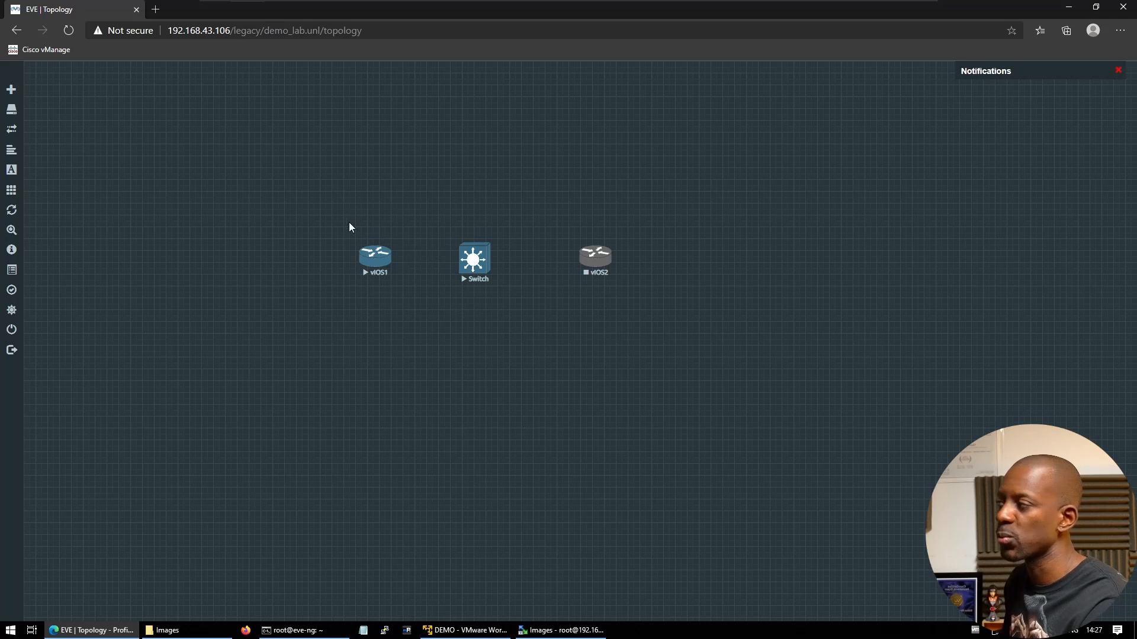
{"action": "left_click", "coordinate": [155, 9]}
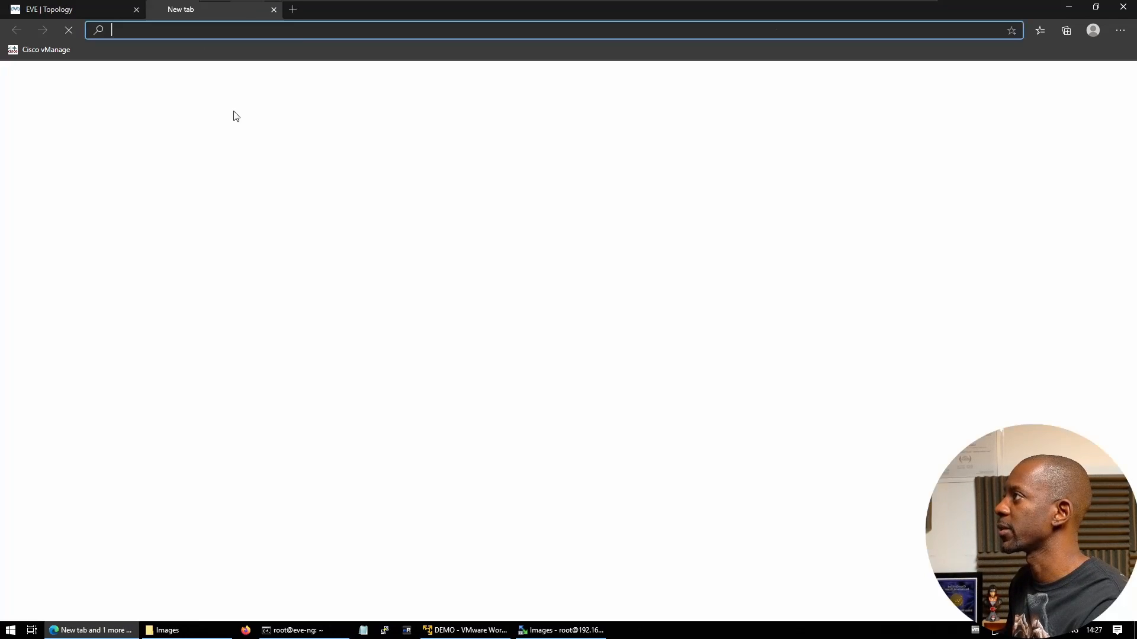
{"action": "type", "text": "http"}
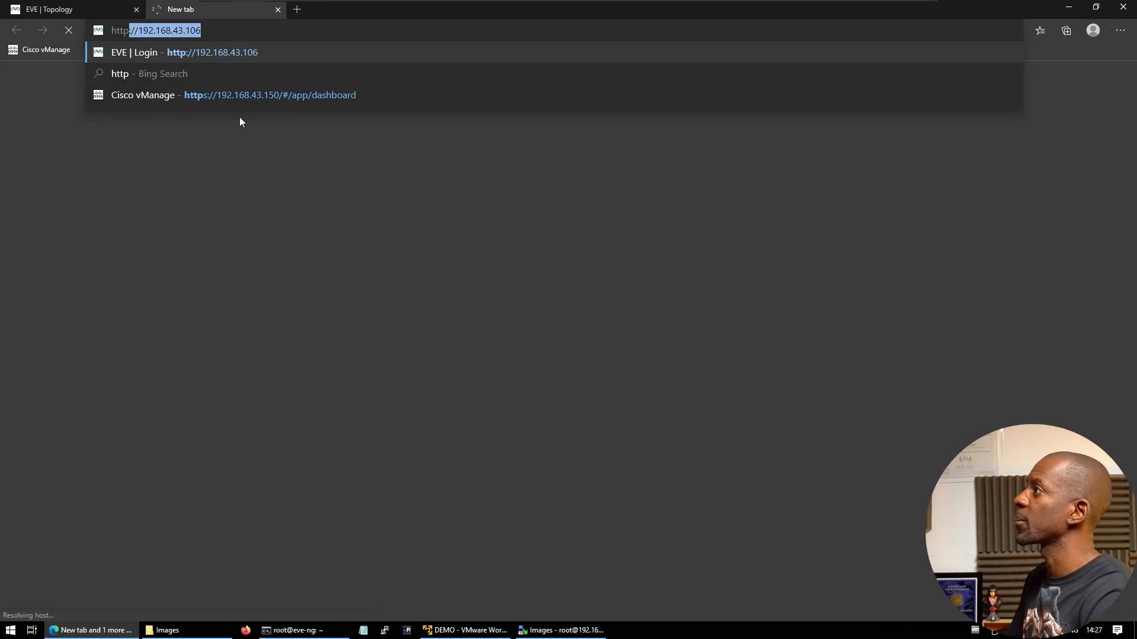
{"action": "type", "text": "://192.168.43."}
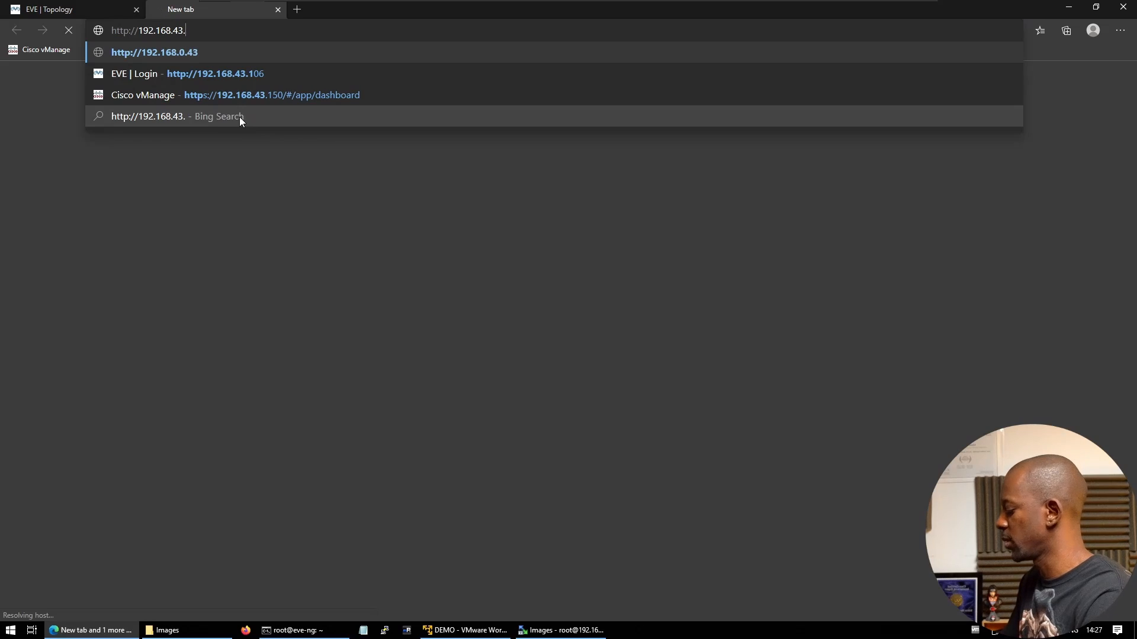
{"action": "type", "text": "139"}
{"action": "key", "text": "Return"}
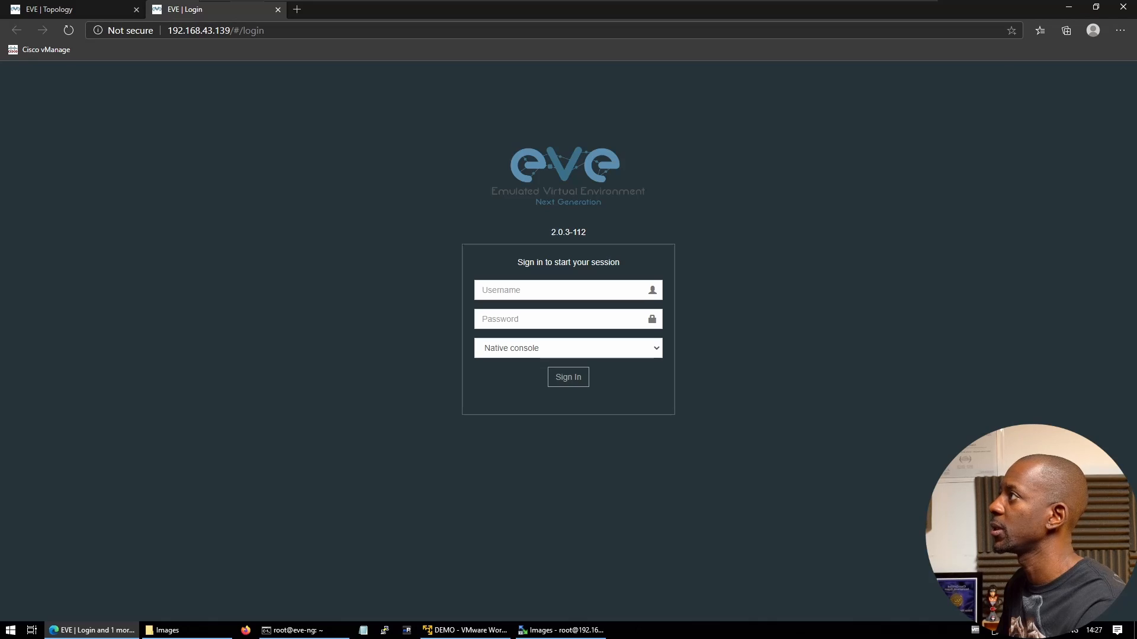
{"action": "left_click_drag", "start_coordinate": [273, 31], "coordinate": [225, 31]}
{"action": "type", "text": "40"}
{"action": "key", "text": "Return"}
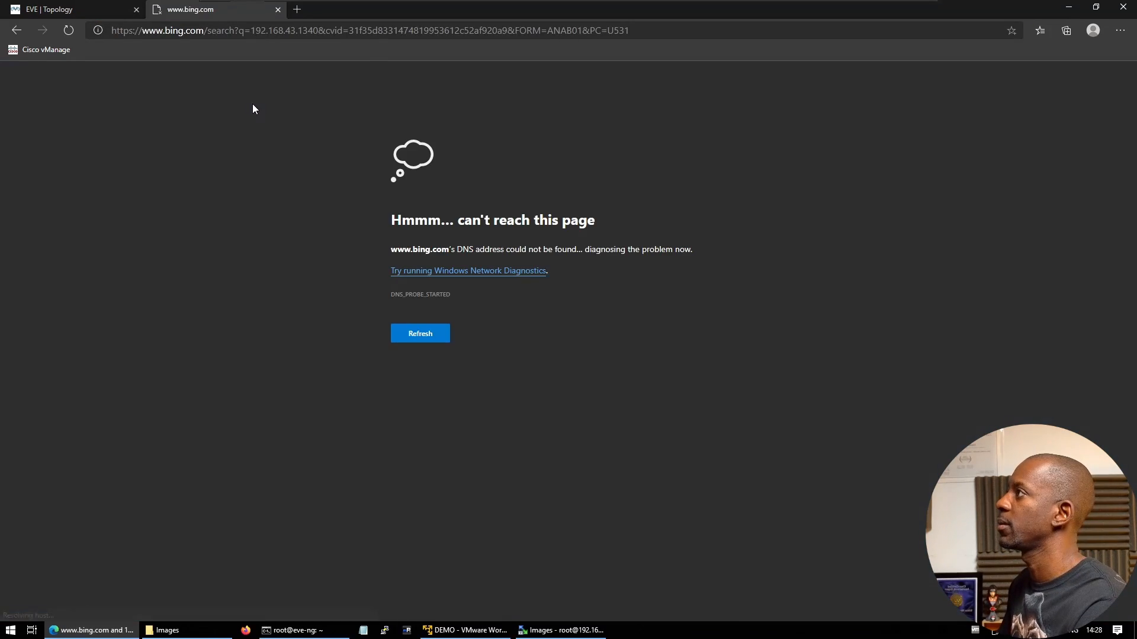
{"action": "left_click", "coordinate": [312, 29]}
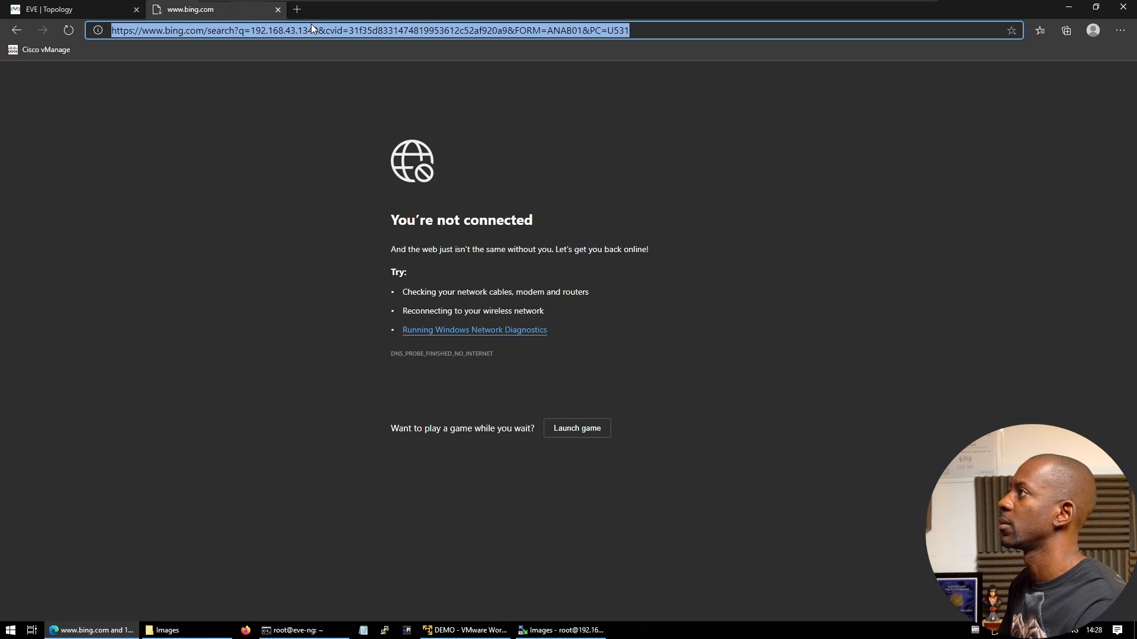
{"action": "type", "text": "http://192.168.43.139"}
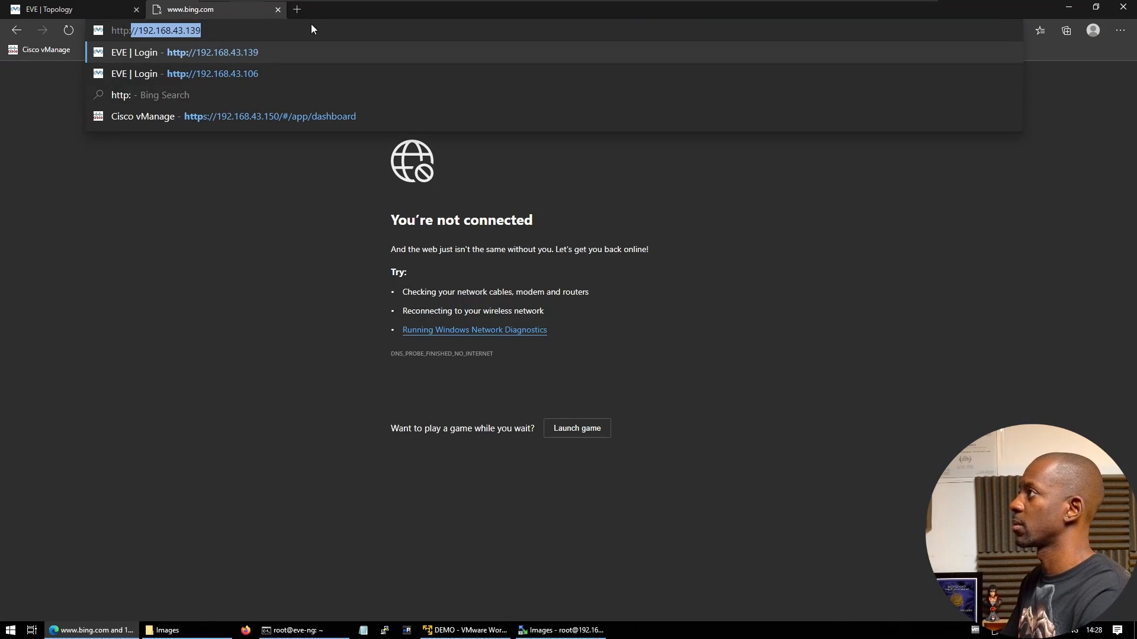
{"action": "key", "text": "Right"}
{"action": "key", "text": "BackSpace"}
{"action": "key", "text": "BackSpace"}
{"action": "type", "text": "40"}
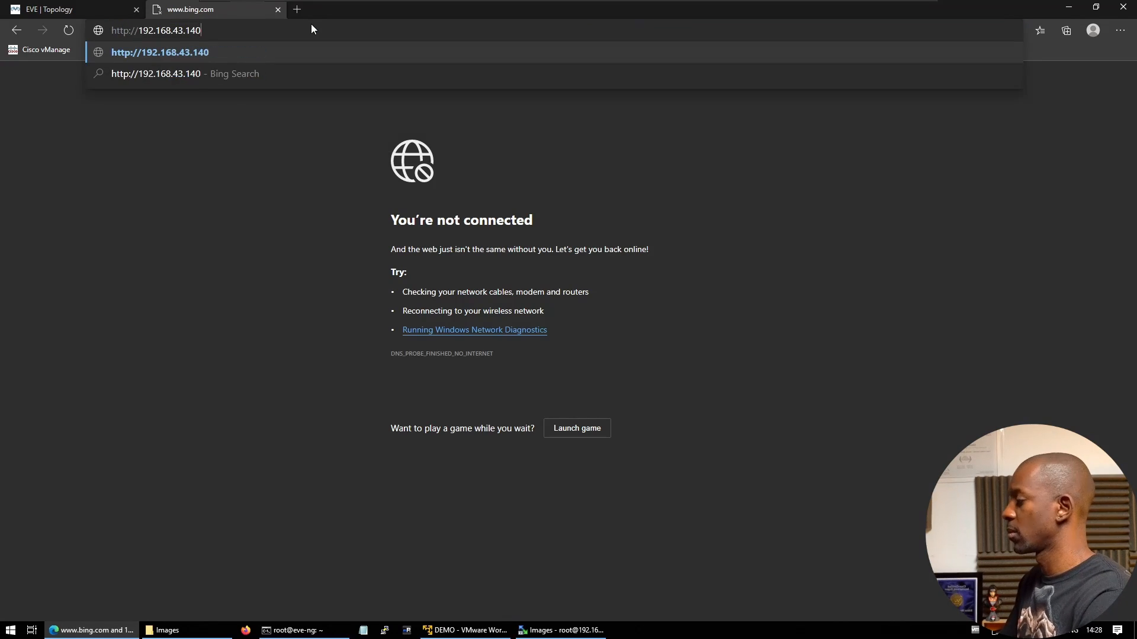
{"action": "key", "text": "Return"}
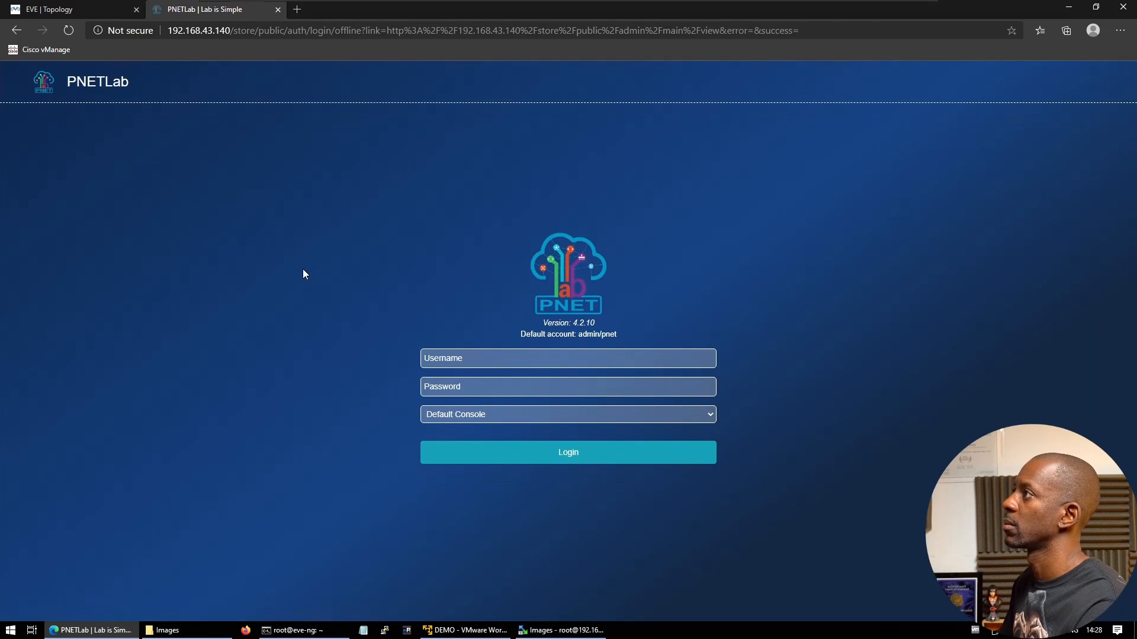
Sign in to PNETLab with the default administrator credentials
{"action": "left_click", "coordinate": [435, 354]}
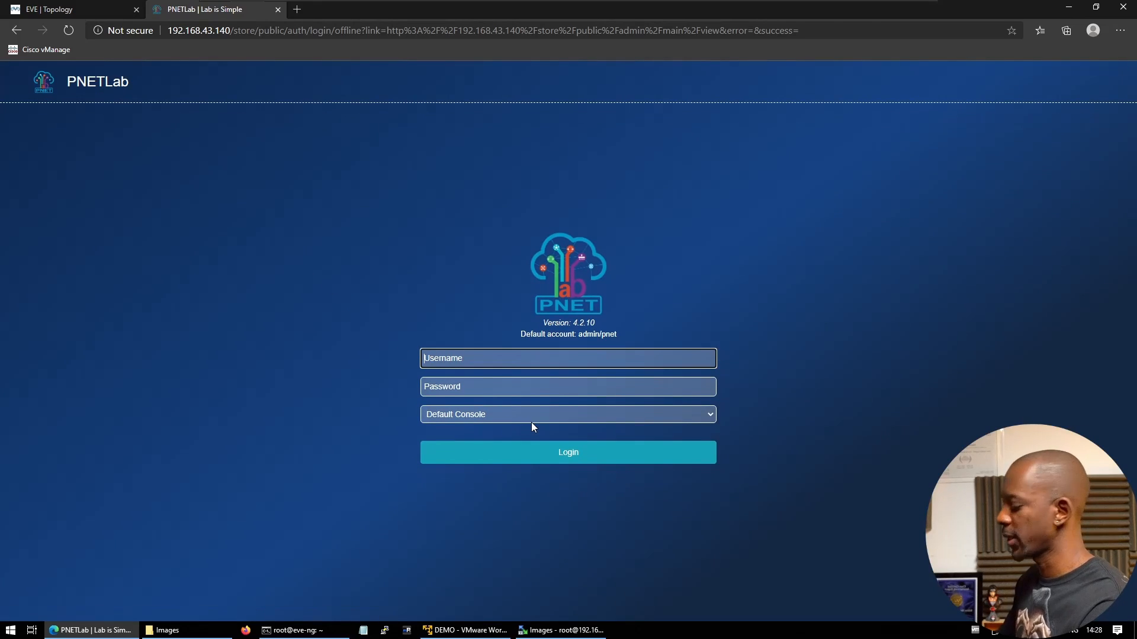
{"action": "type", "text": "admin"}
{"action": "key", "text": "Tab"}
{"action": "type", "text": "pnet"}
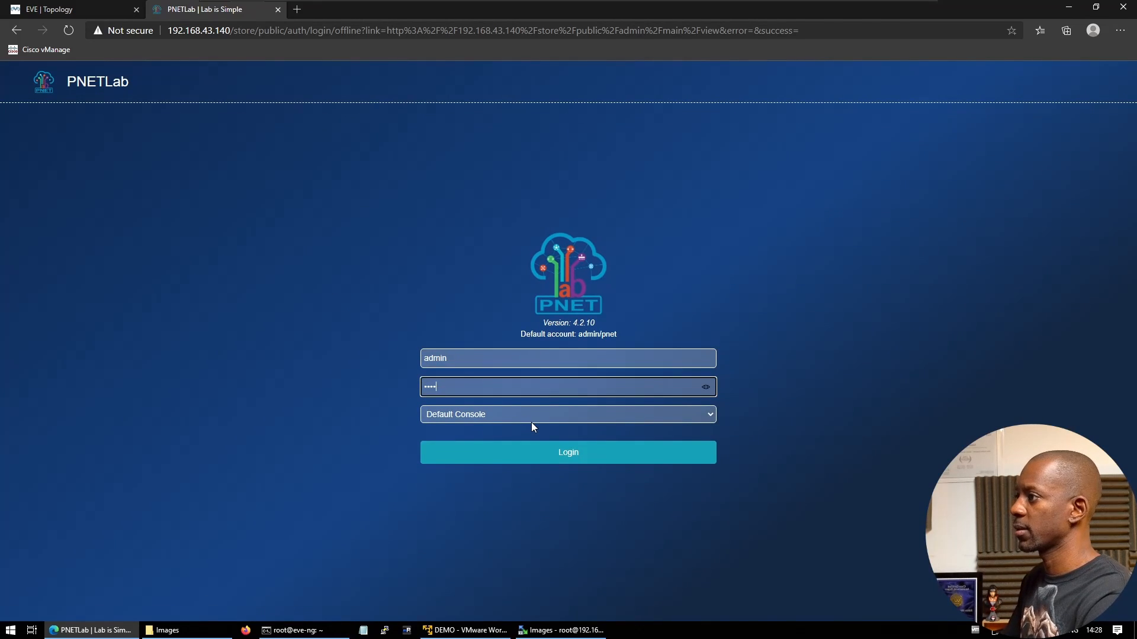
{"action": "key", "text": "Return"}
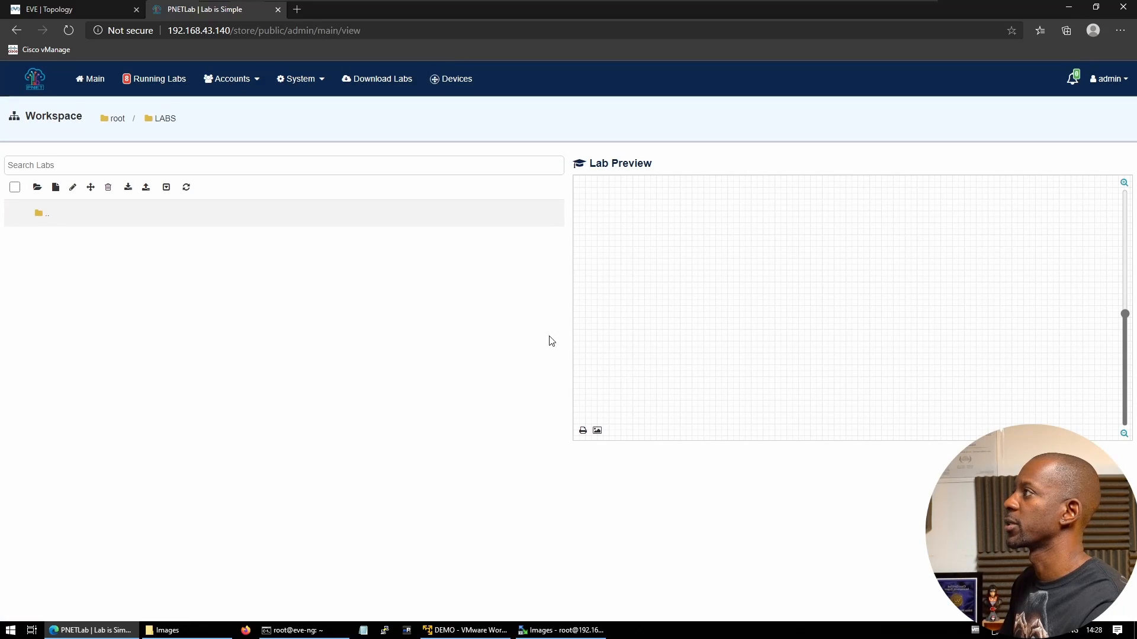
Create a new demo lab and delete the default PNET logo text from its canvas
{"action": "left_click", "coordinate": [56, 189]}
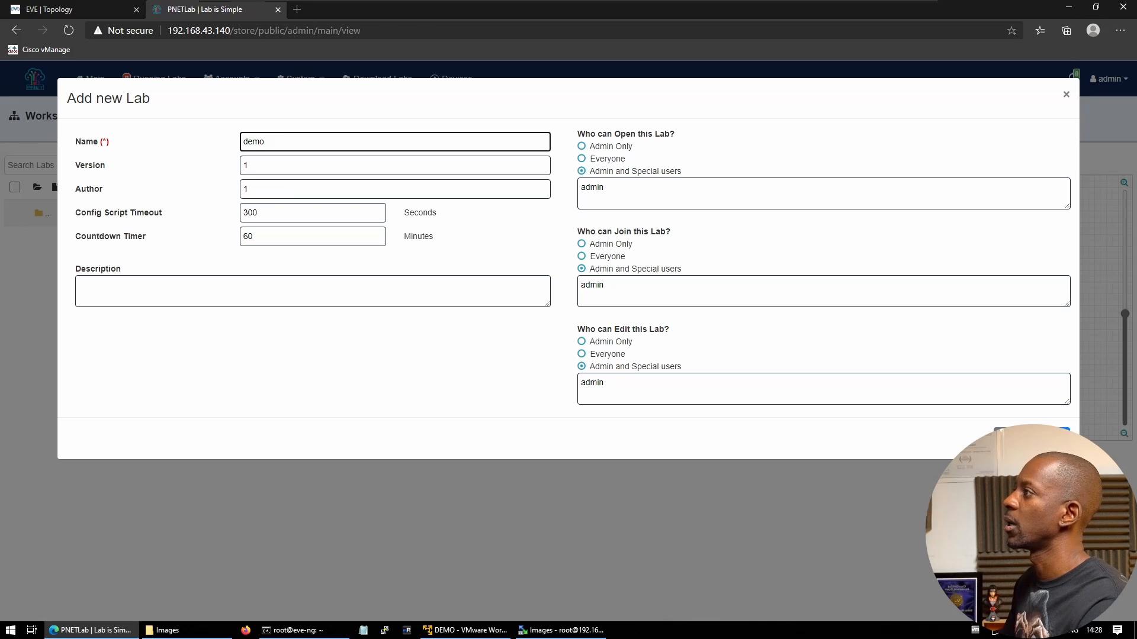
{"action": "key", "text": "Tab"}
{"action": "key", "text": "Tab"}
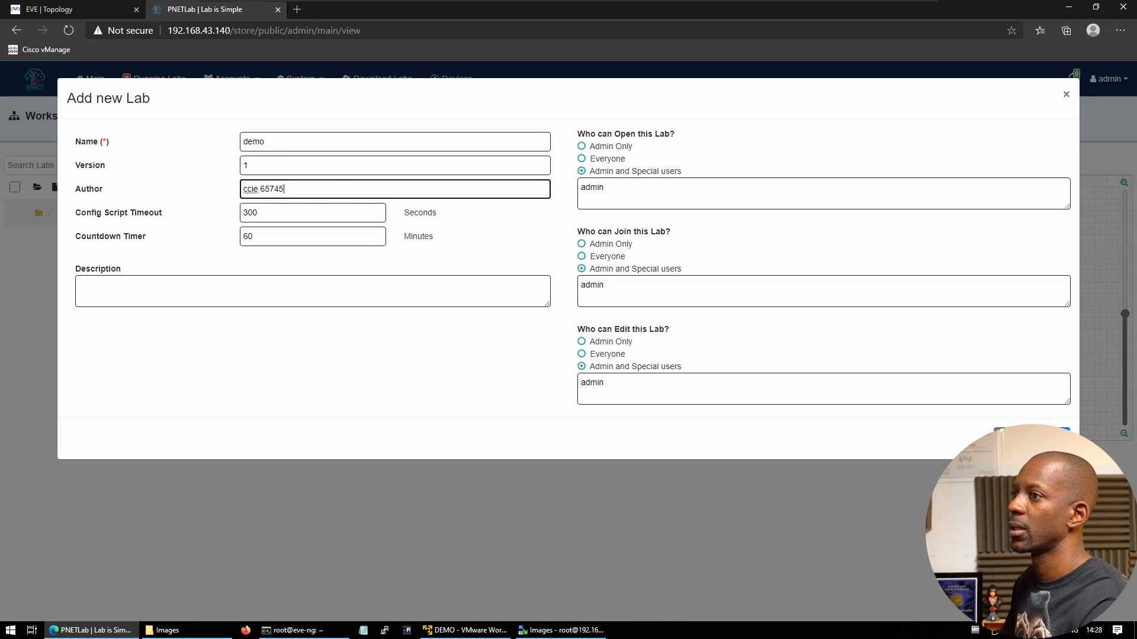
{"action": "left_click", "coordinate": [1053, 437]}
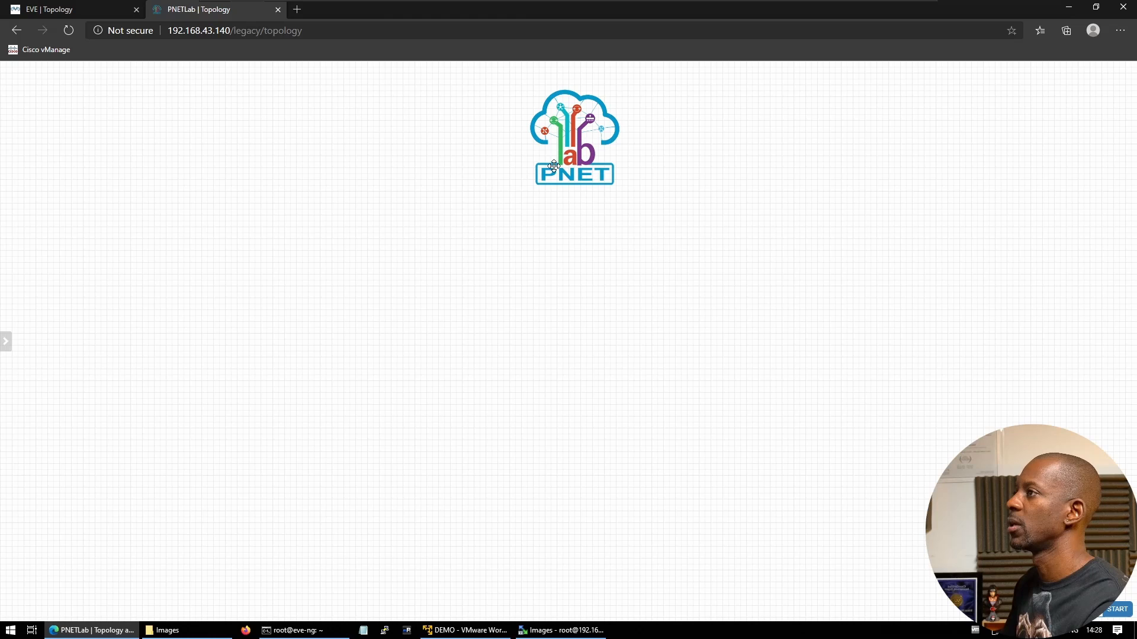
{"action": "right_click", "coordinate": [564, 159]}
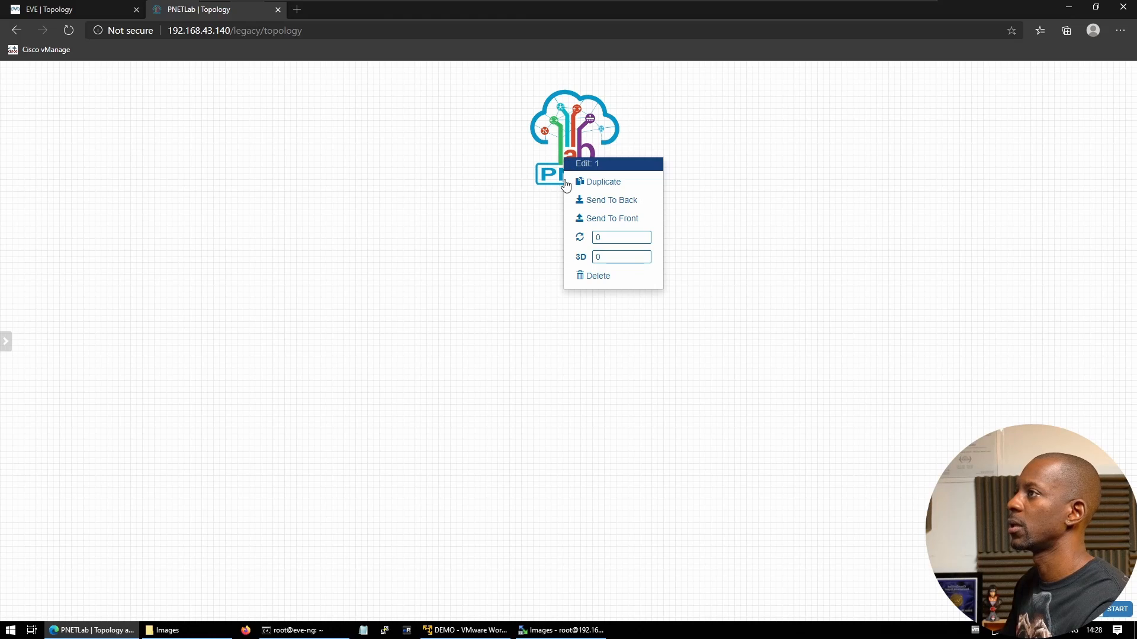
{"action": "left_click", "coordinate": [582, 276]}
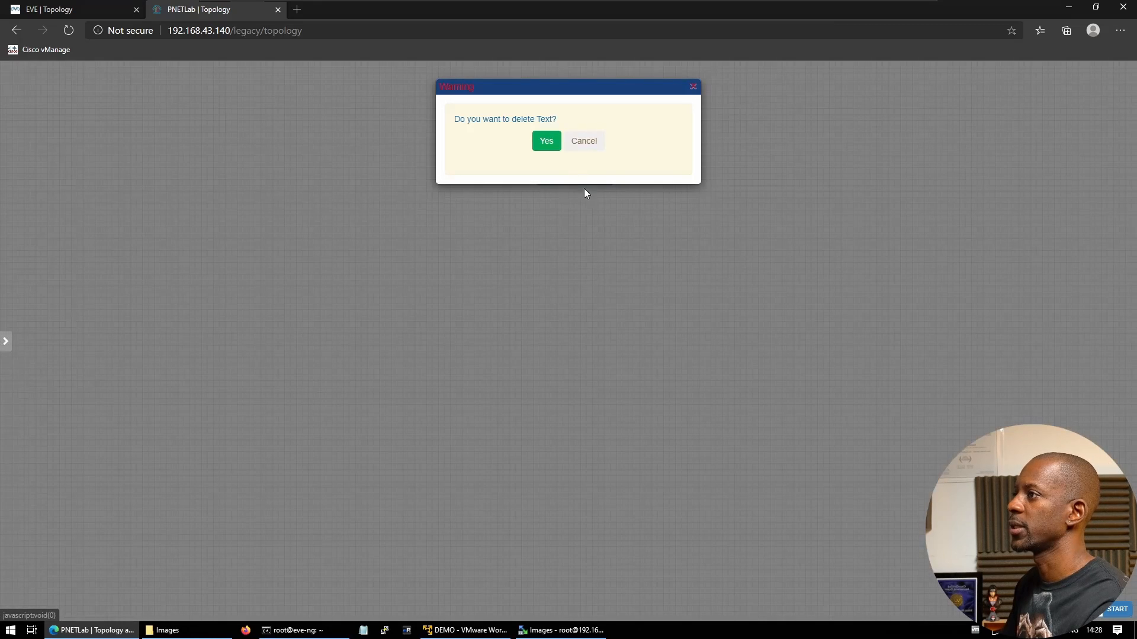
{"action": "left_click", "coordinate": [546, 142]}
Turn on Dark Mode for the canvas background, then return to the EVE lab
{"action": "mouse_move", "coordinate": [6, 341]}
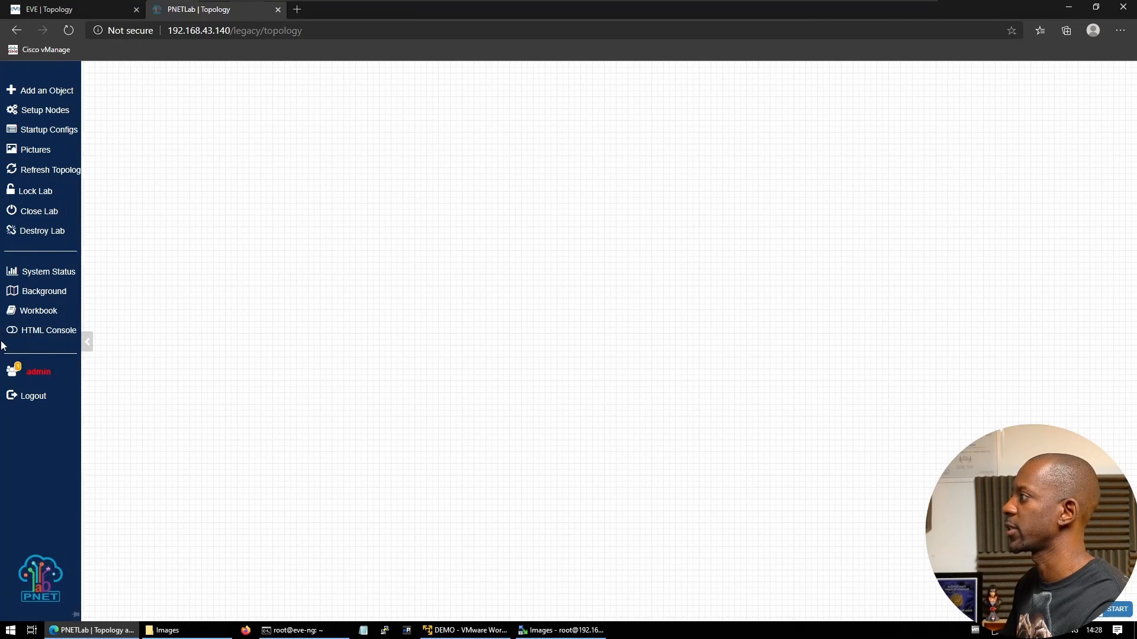
{"action": "left_click", "coordinate": [56, 295]}
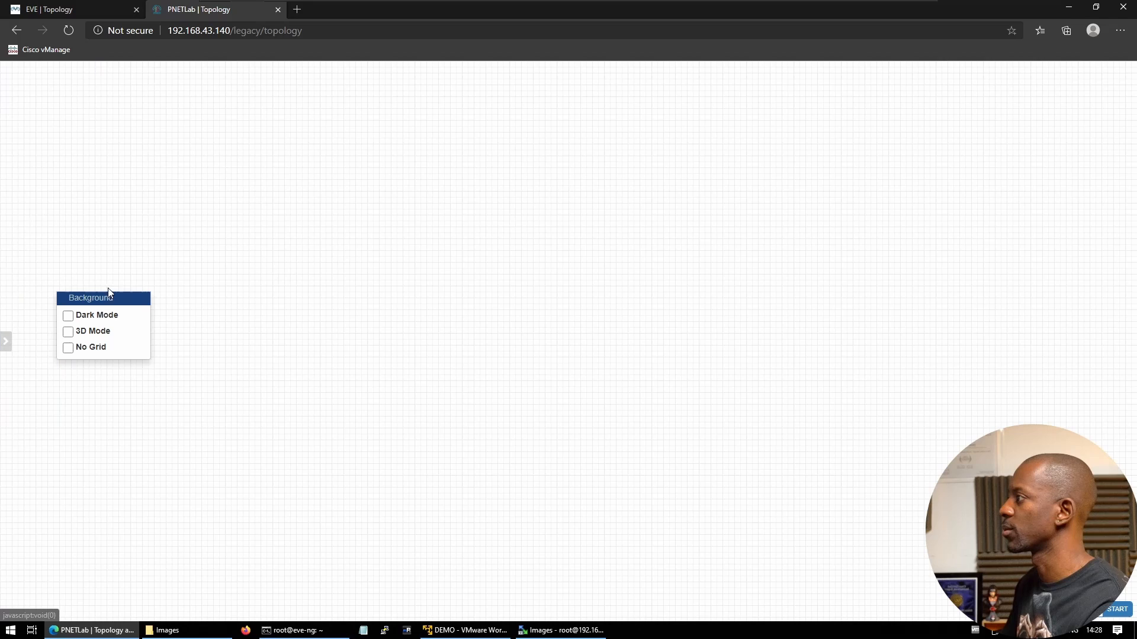
{"action": "left_click", "coordinate": [87, 317]}
{"action": "left_click", "coordinate": [104, 5]}
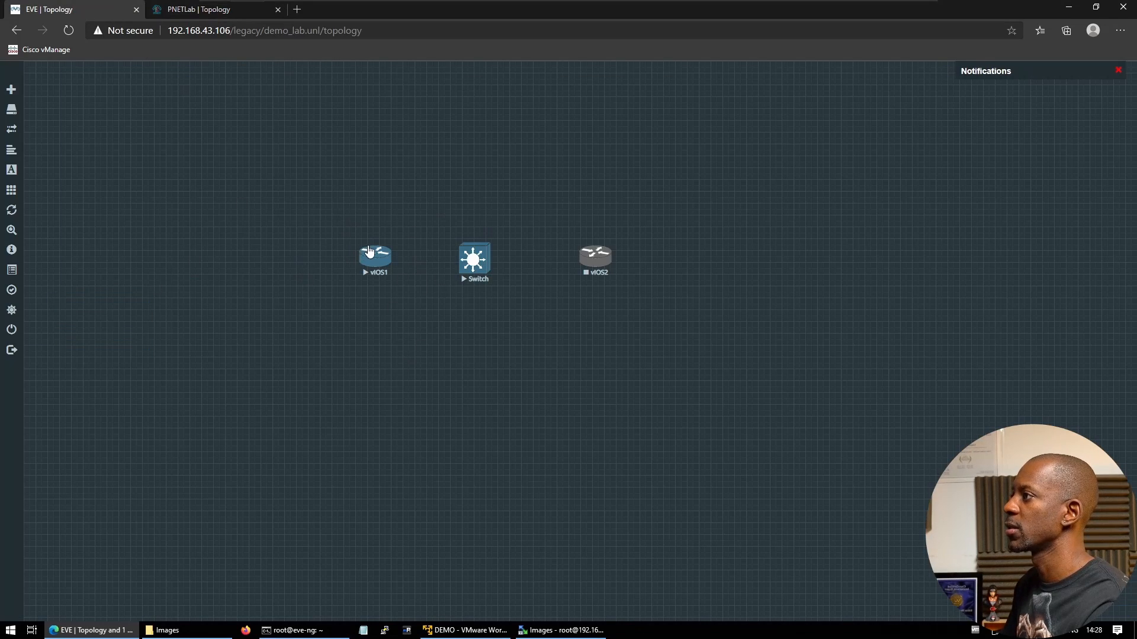
Stop vIOS1 and Switch, then link vIOS1 Gi0/0–Switch Gi0/0 and Switch Gi0/1–vIOS2 Gi0/0
{"action": "right_click", "coordinate": [370, 253]}
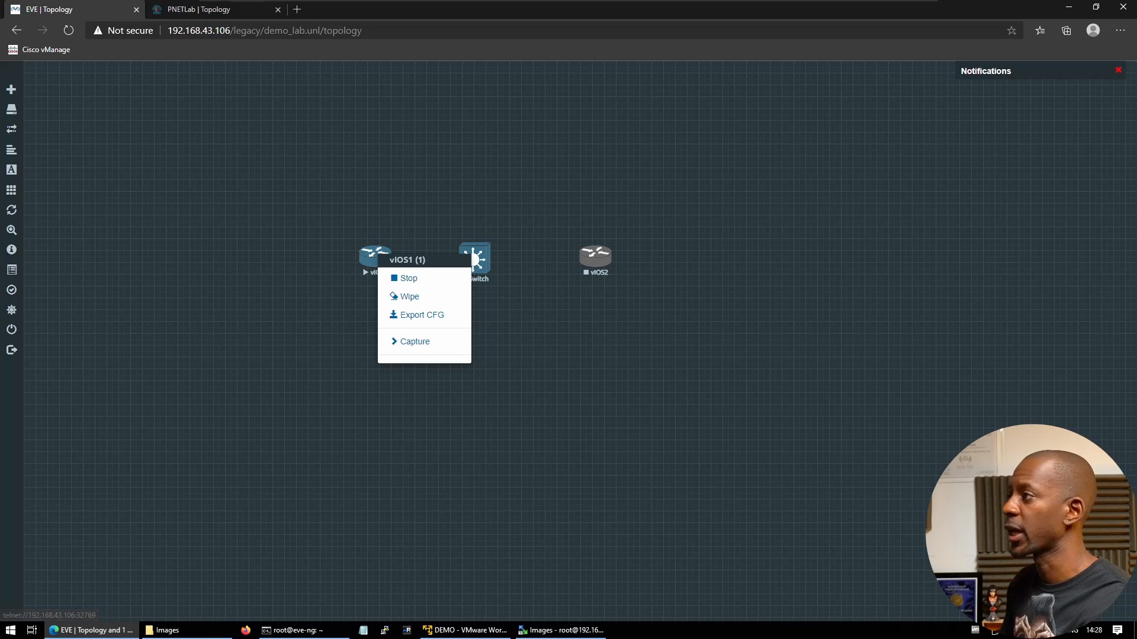
{"action": "left_click", "coordinate": [405, 279]}
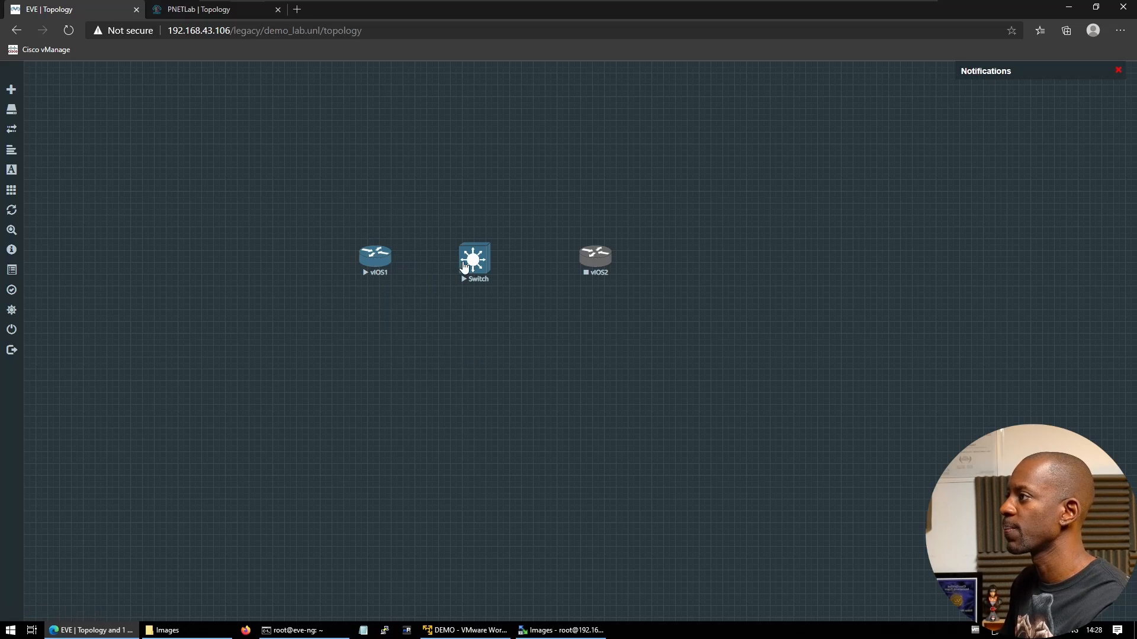
{"action": "right_click", "coordinate": [464, 267]}
{"action": "left_click", "coordinate": [491, 282]}
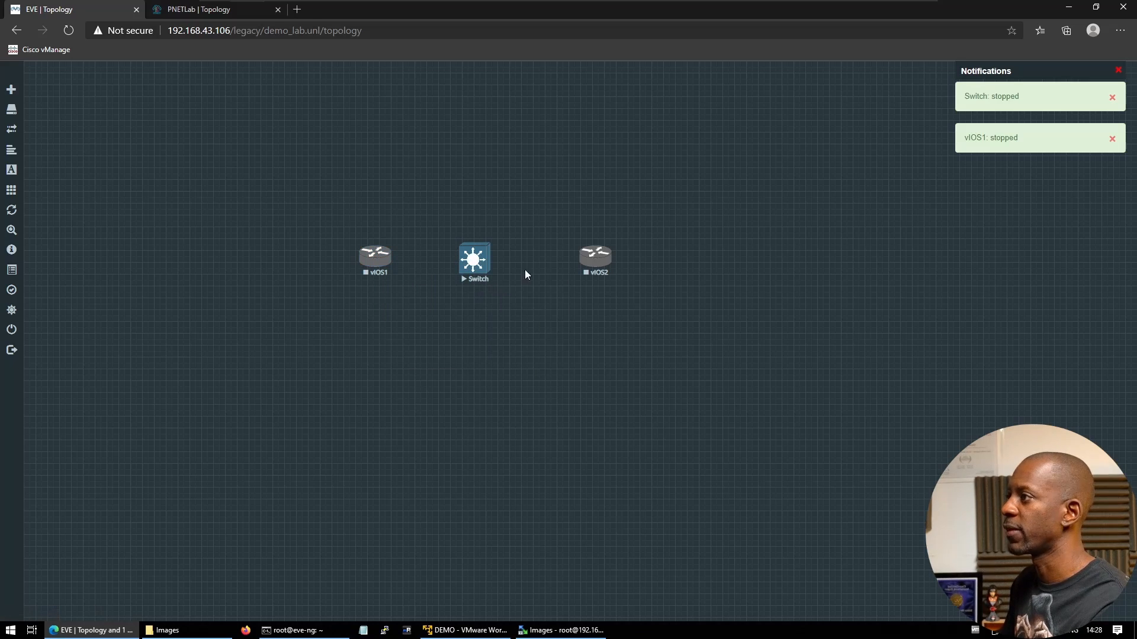
{"action": "left_click_drag", "start_coordinate": [526, 244], "coordinate": [473, 265]}
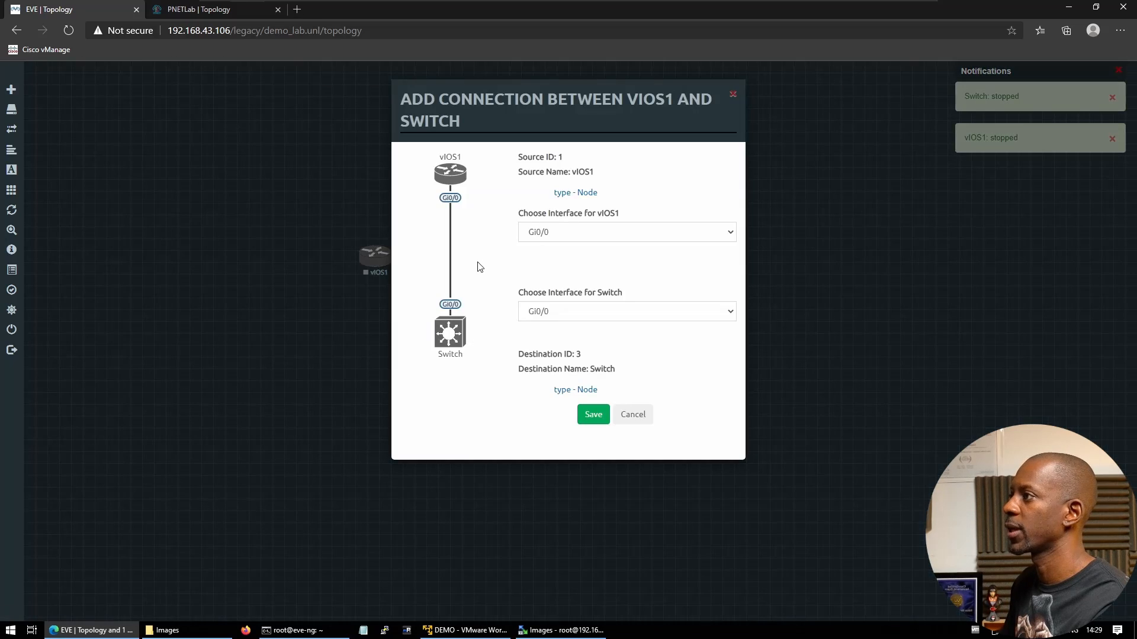
{"action": "left_click", "coordinate": [594, 415]}
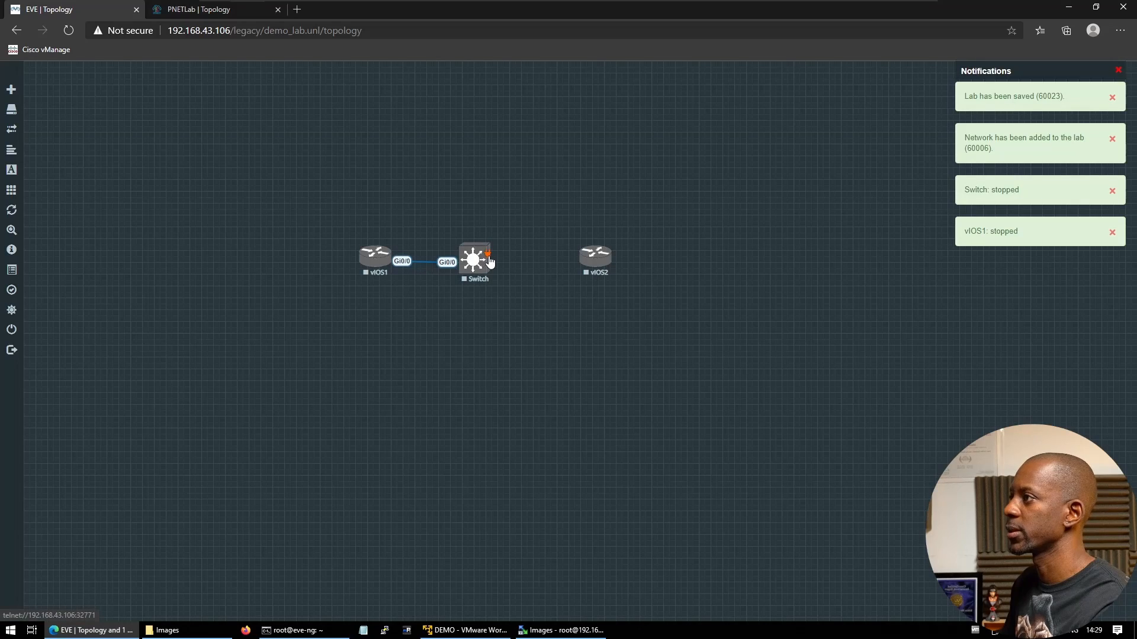
{"action": "left_click_drag", "start_coordinate": [489, 261], "coordinate": [595, 258]}
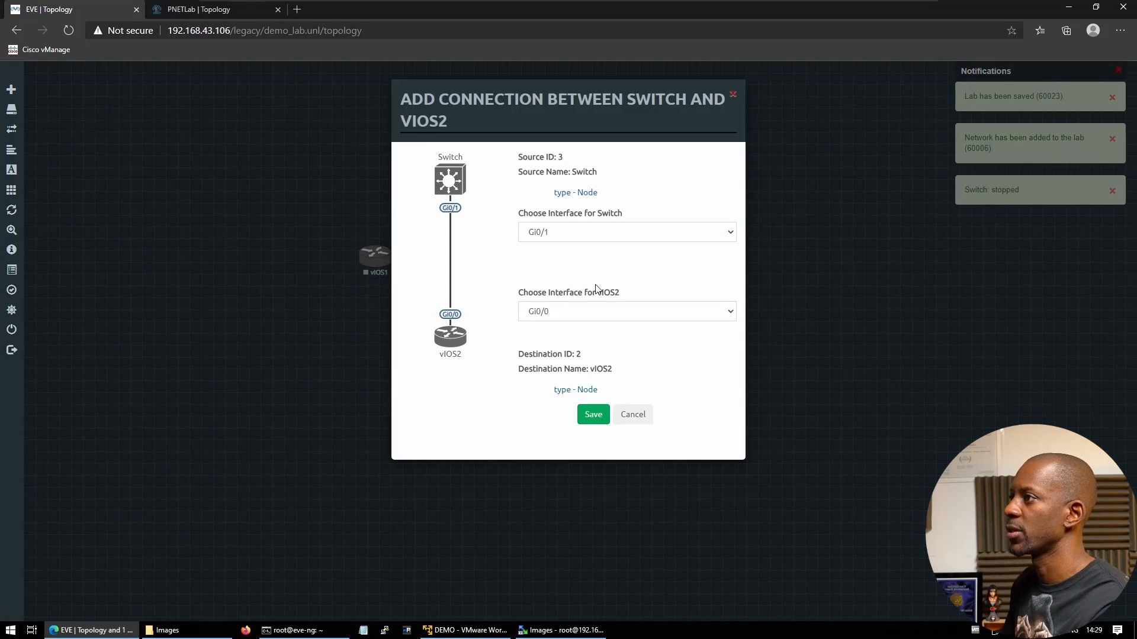
{"action": "left_click", "coordinate": [594, 415]}
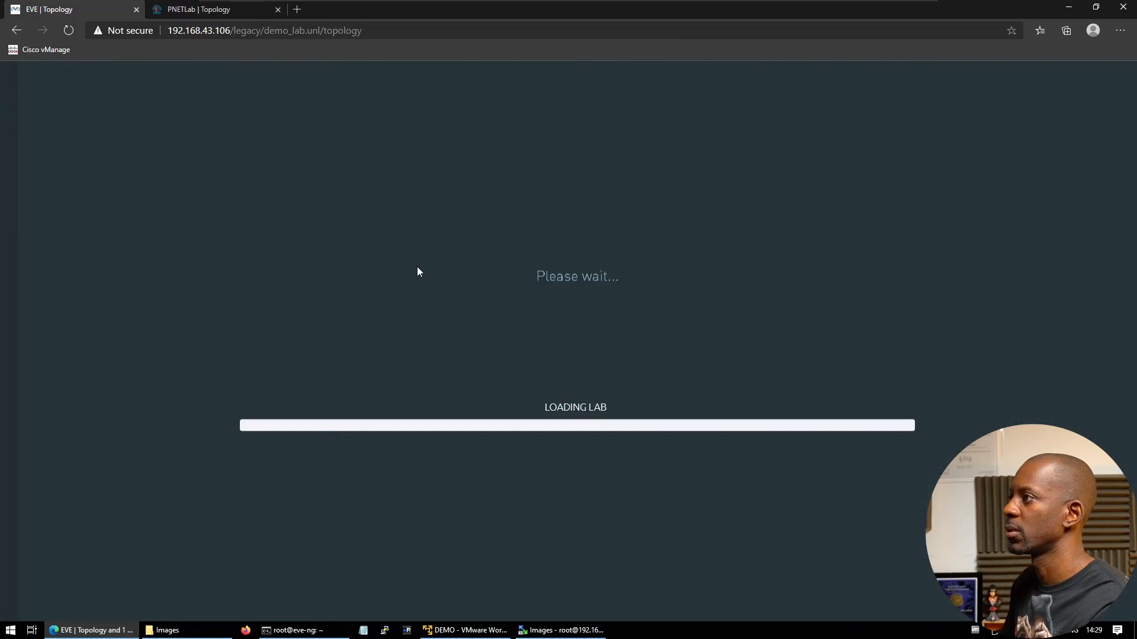
Start vIOS1, Switch and vIOS2, then go to the PNETLab lab
{"action": "right_click", "coordinate": [382, 258]}
{"action": "left_click", "coordinate": [420, 280]}
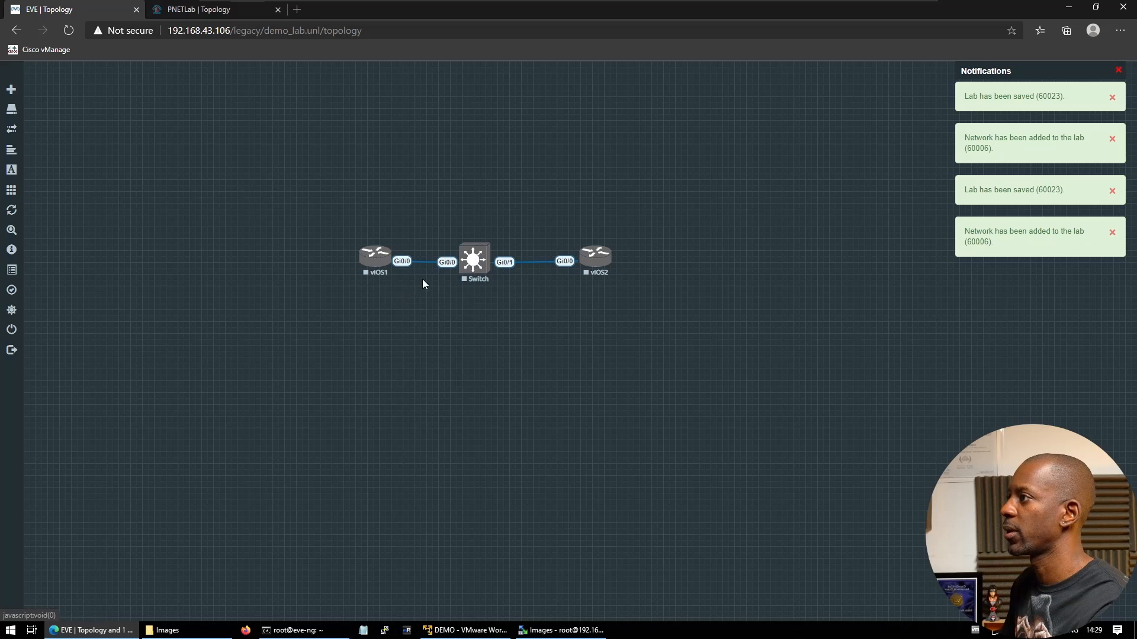
{"action": "right_click", "coordinate": [480, 263]}
{"action": "left_click", "coordinate": [517, 286]}
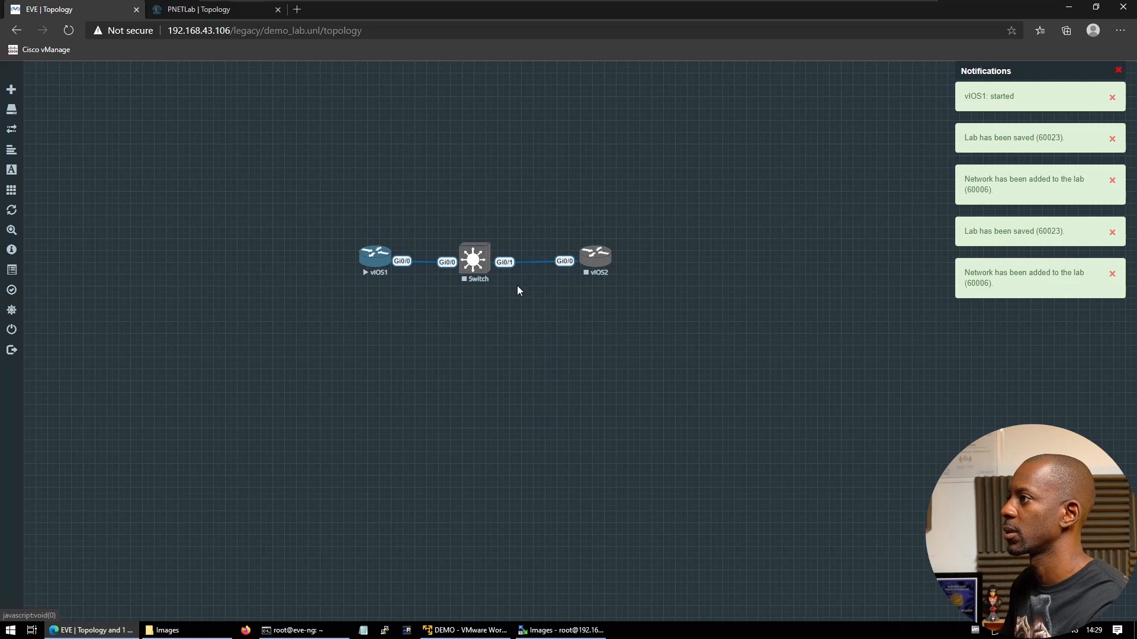
{"action": "right_click", "coordinate": [589, 261]}
{"action": "left_click", "coordinate": [610, 276]}
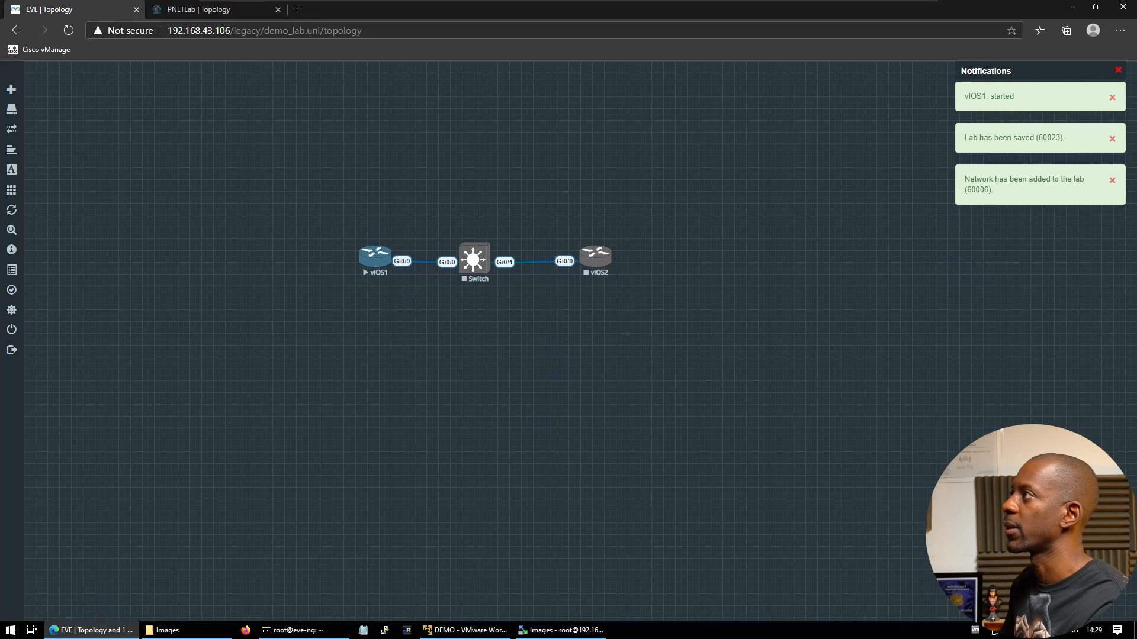
{"action": "left_click", "coordinate": [225, 10]}
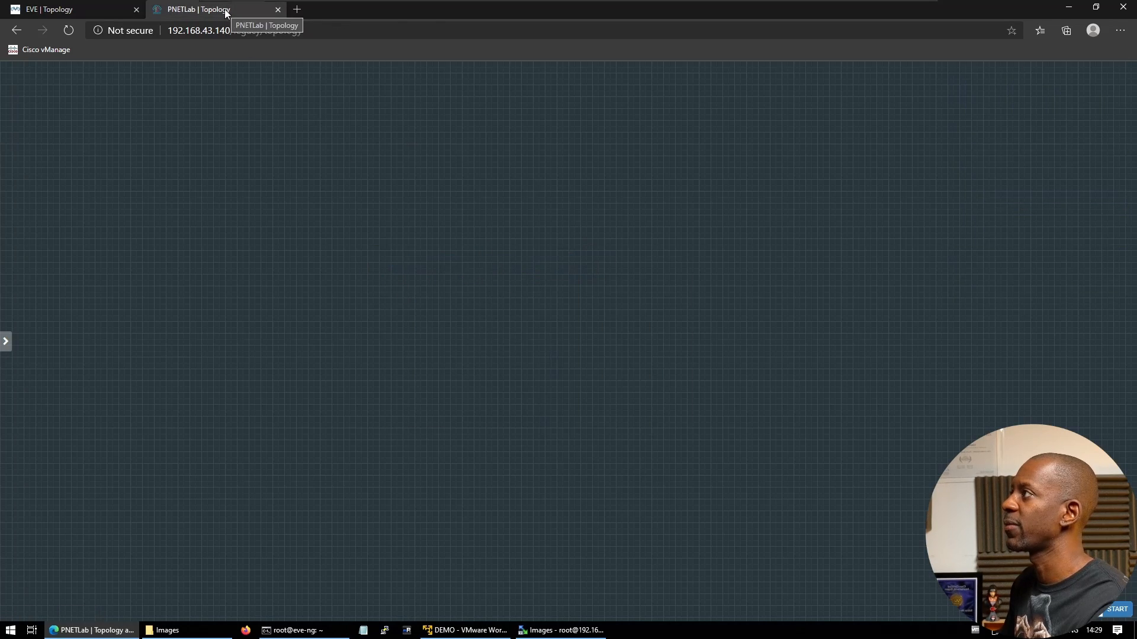
Add two Cisco IOL routers using the l3 15.5.2T image to the lab
{"action": "right_click", "coordinate": [319, 234]}
{"action": "left_click", "coordinate": [345, 257]}
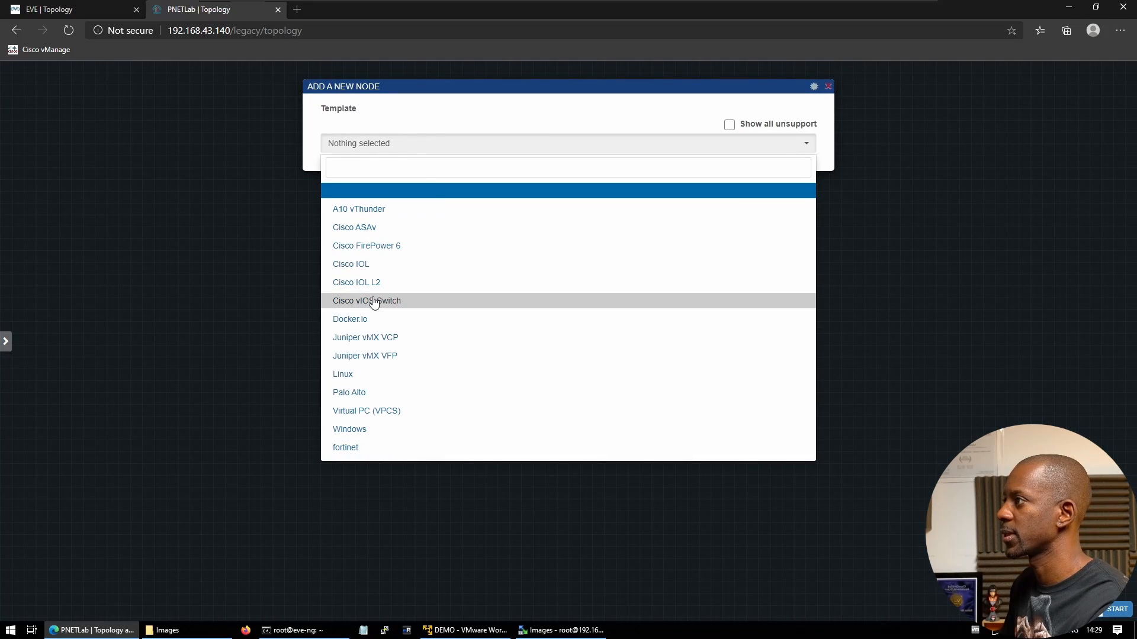
{"action": "left_click", "coordinate": [369, 267]}
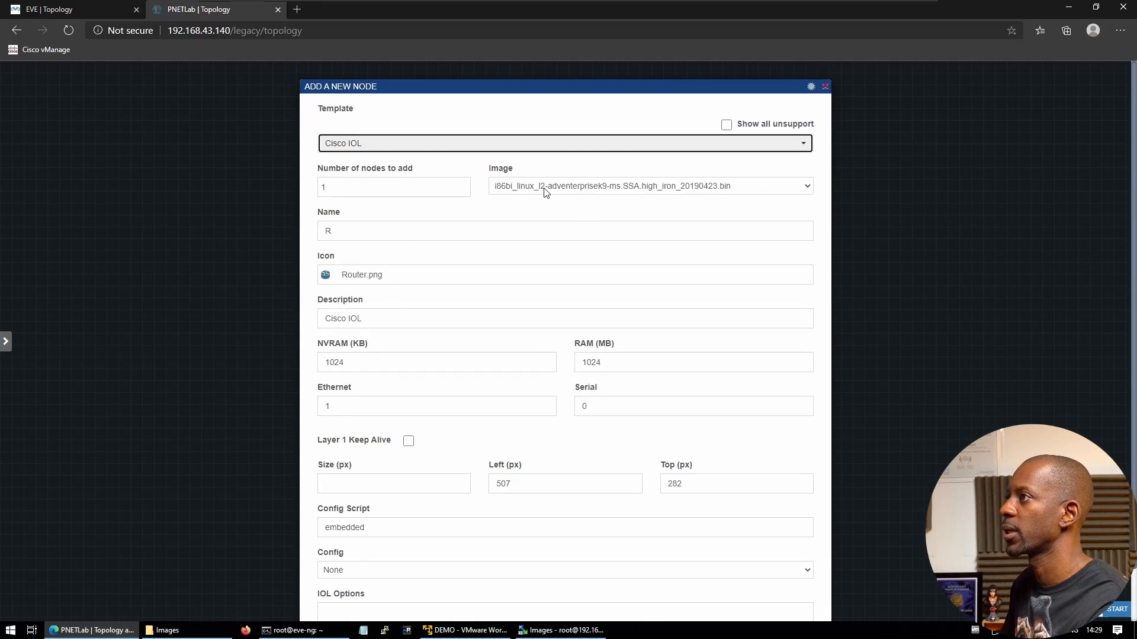
{"action": "left_click", "coordinate": [550, 187]}
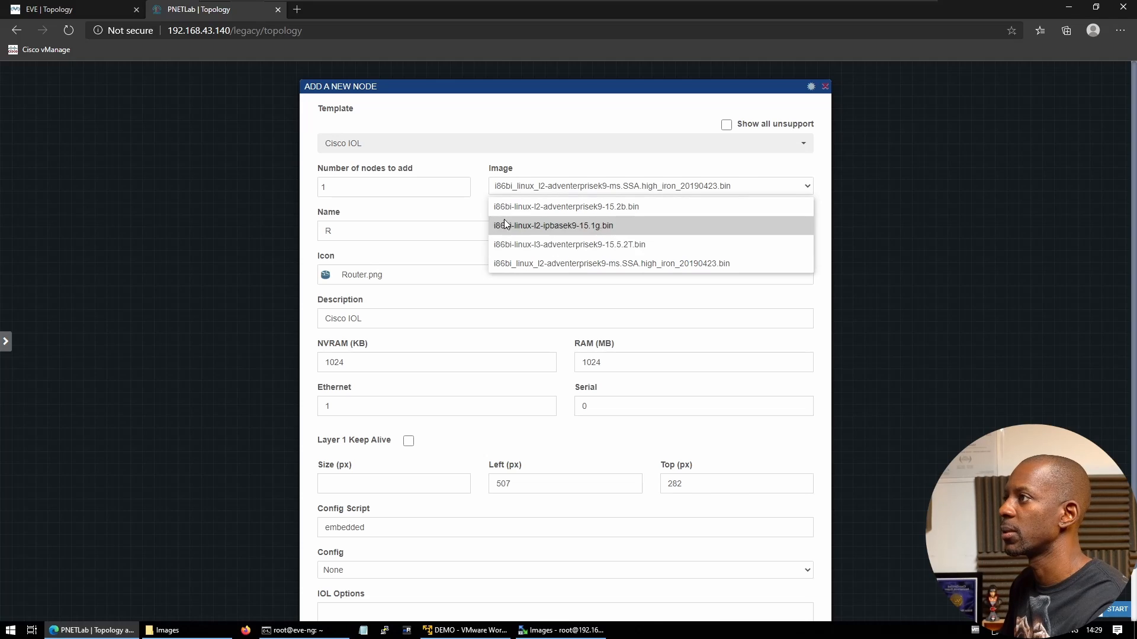
{"action": "left_click", "coordinate": [543, 246]}
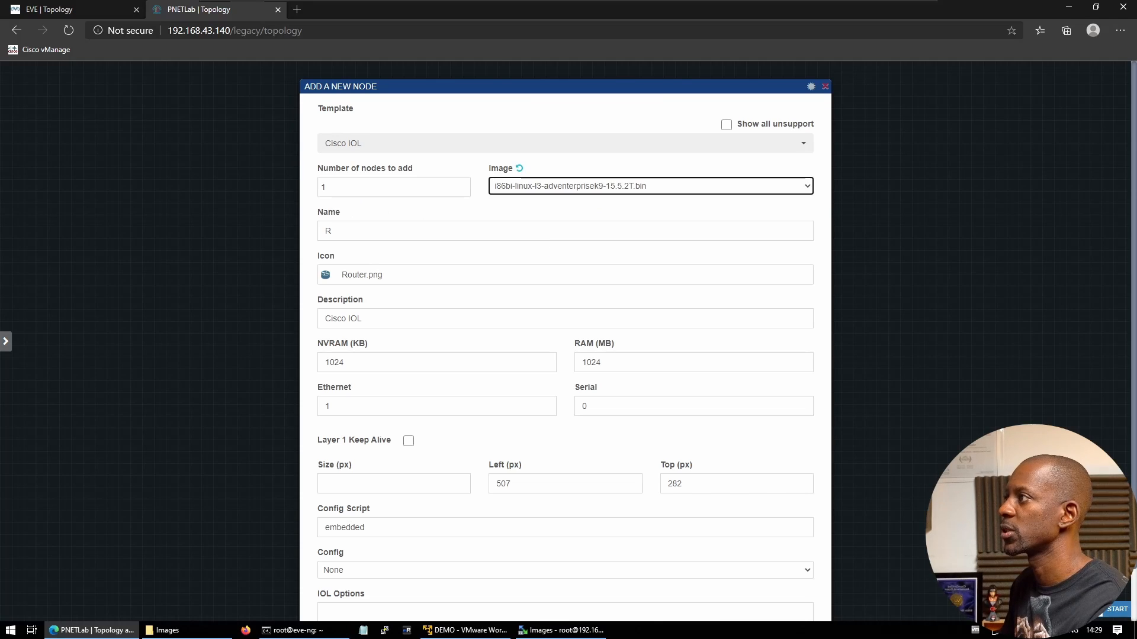
{"action": "key", "text": "shift+Tab"}
{"action": "type", "text": "2"}
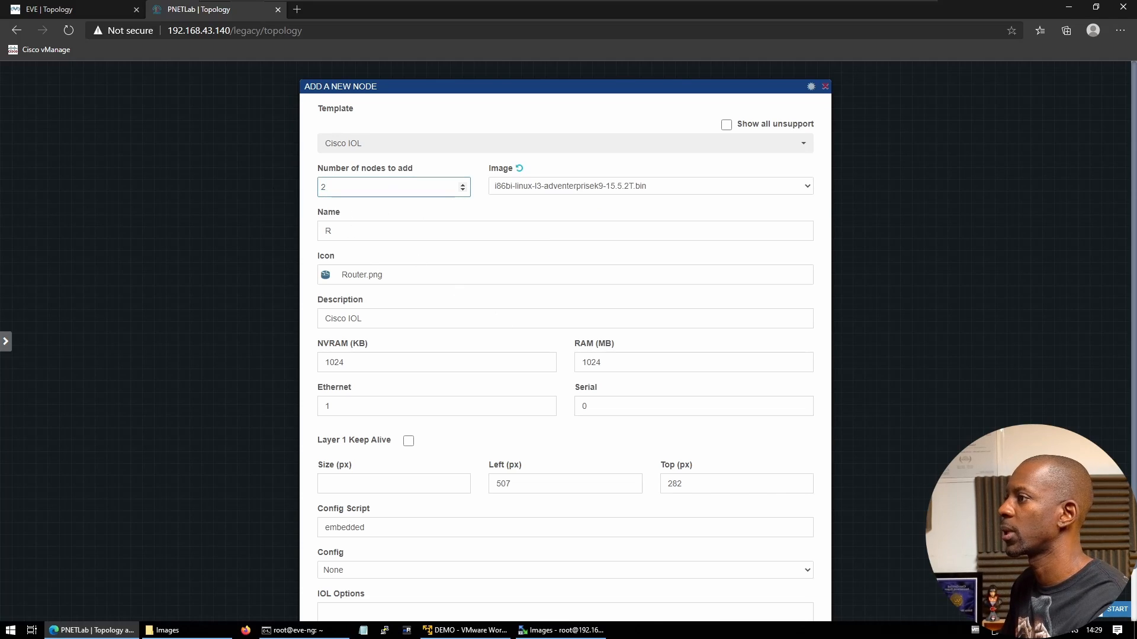
{"action": "scroll", "coordinate": [514, 416], "scroll_direction": "down", "scroll_amount": 1}
{"action": "left_click", "coordinate": [539, 585]}
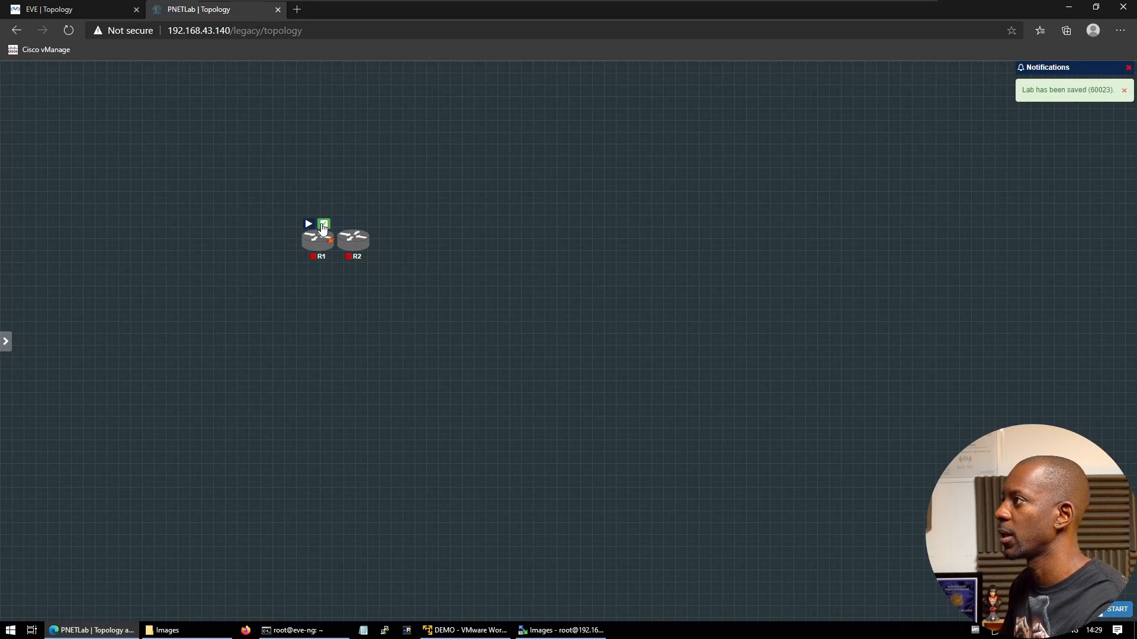
Start routers R1 and R2 and move R2 further right on the canvas
{"action": "left_click", "coordinate": [308, 225]}
{"action": "left_click", "coordinate": [344, 225]}
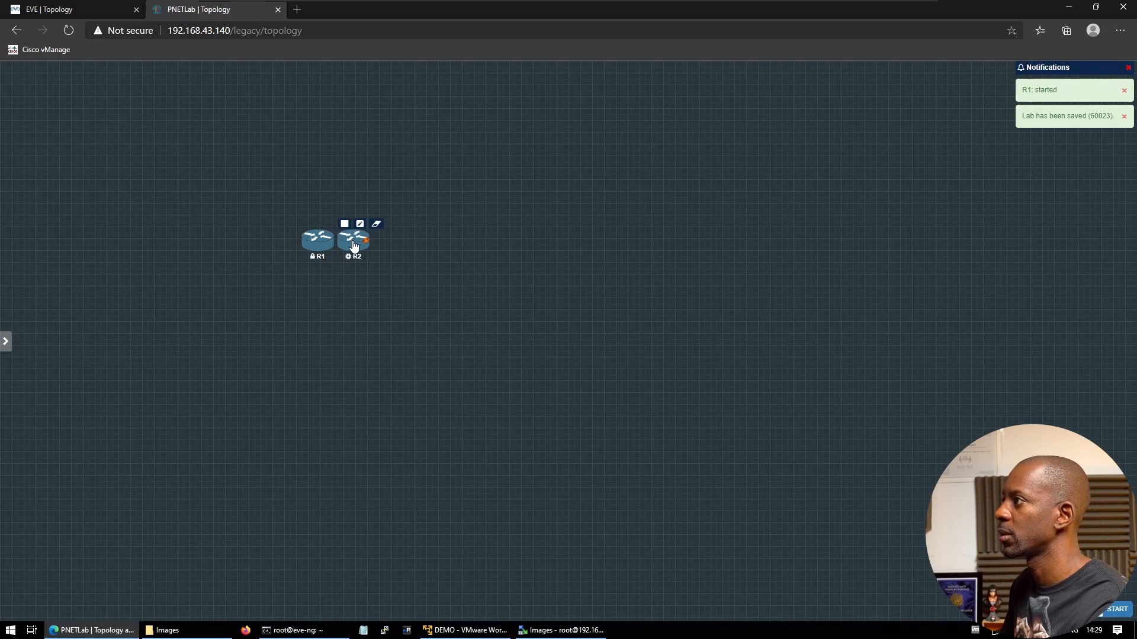
{"action": "left_click_drag", "start_coordinate": [354, 239], "coordinate": [507, 237]}
Begin adding another node from the Cisco IOL template
{"action": "right_click", "coordinate": [403, 236]}
{"action": "left_click", "coordinate": [424, 257]}
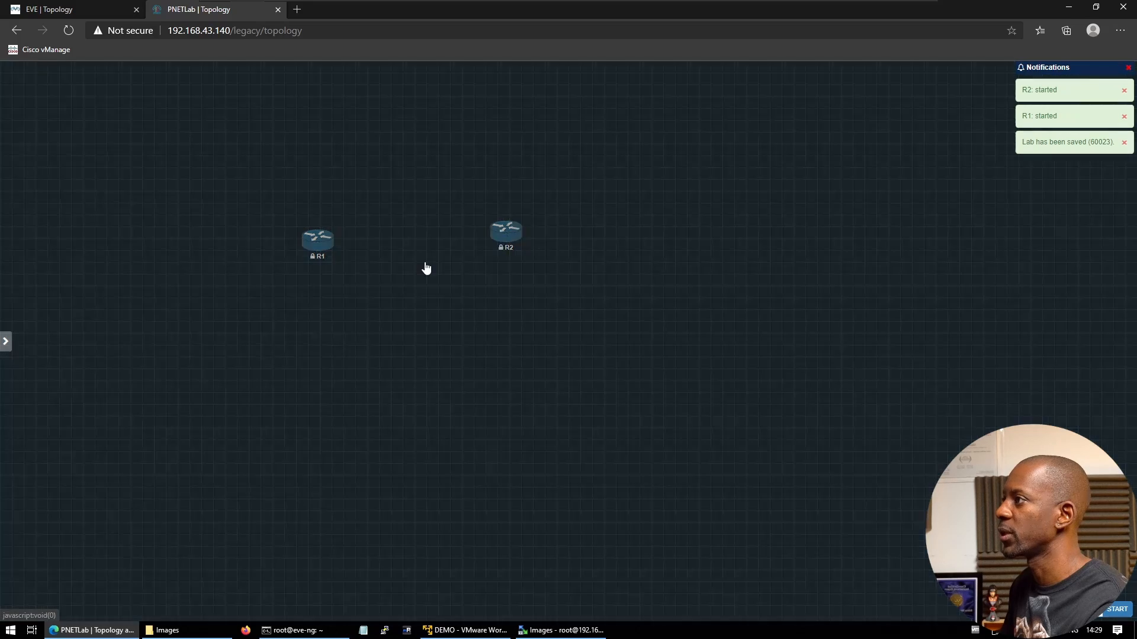
{"action": "left_click", "coordinate": [380, 264]}
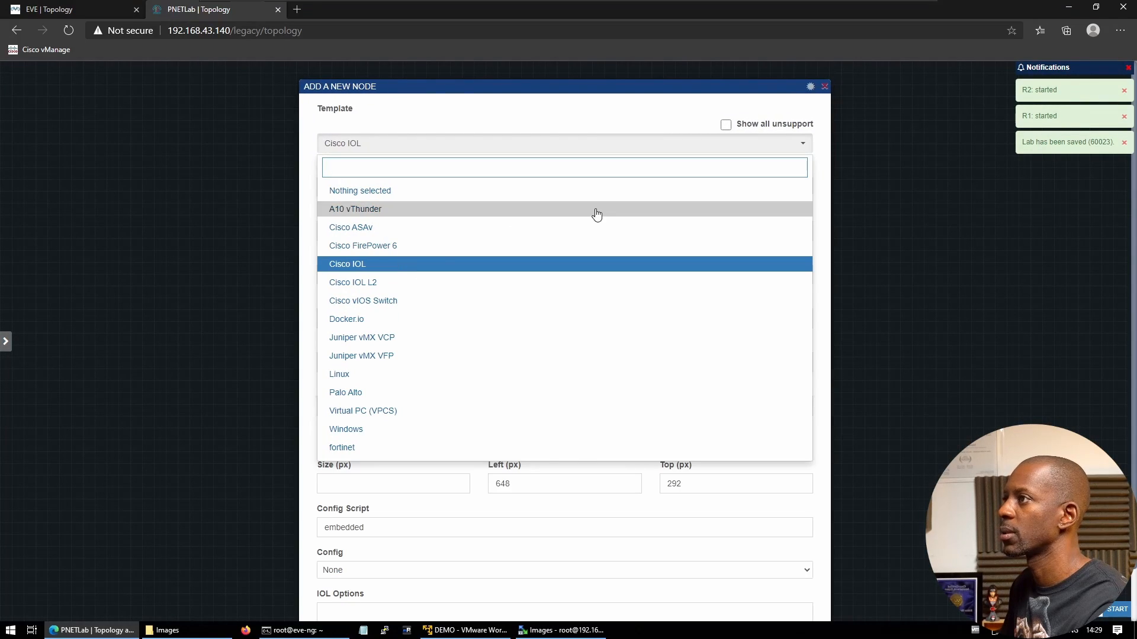
Add the Cisco IOL node with the Switch.png icon, named SW
{"action": "left_click", "coordinate": [394, 269]}
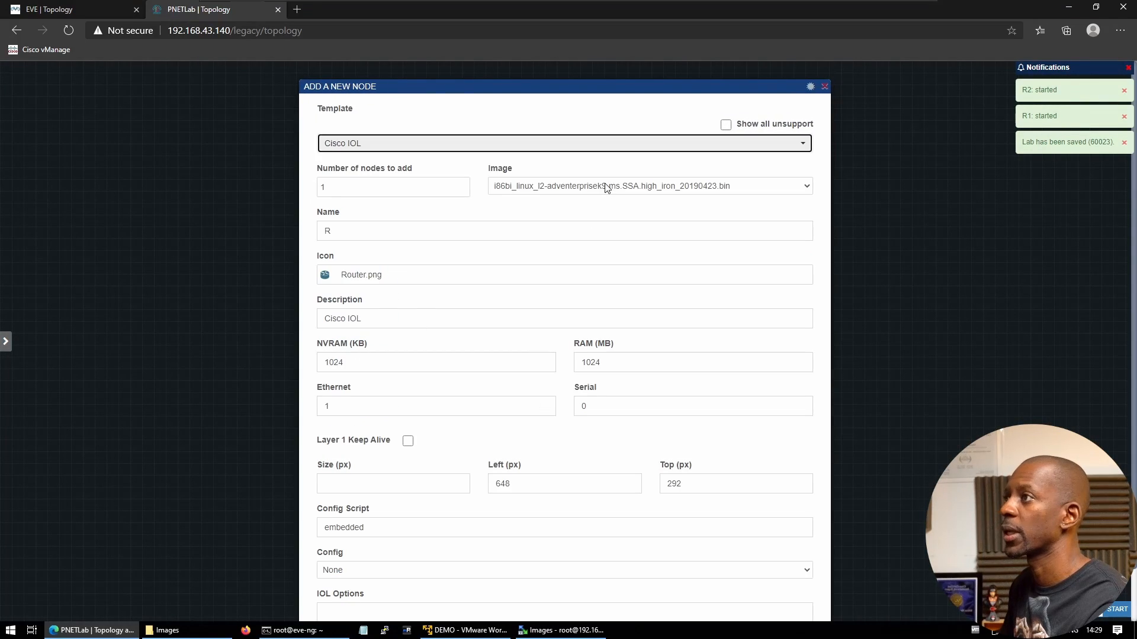
{"action": "left_click", "coordinate": [356, 274]}
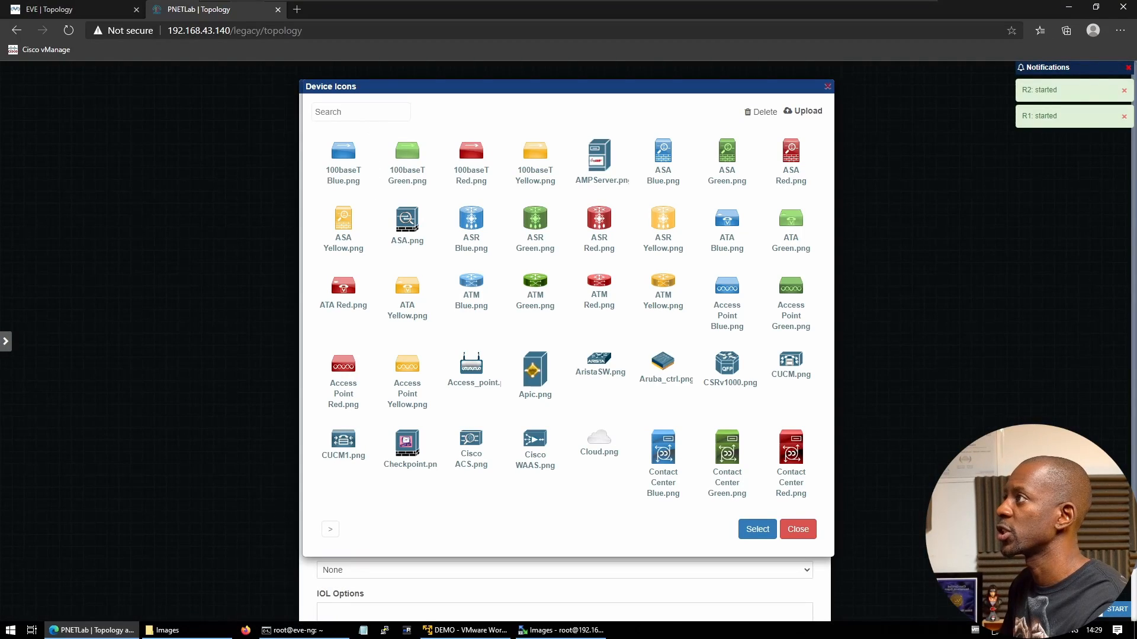
{"action": "left_click", "coordinate": [361, 114]}
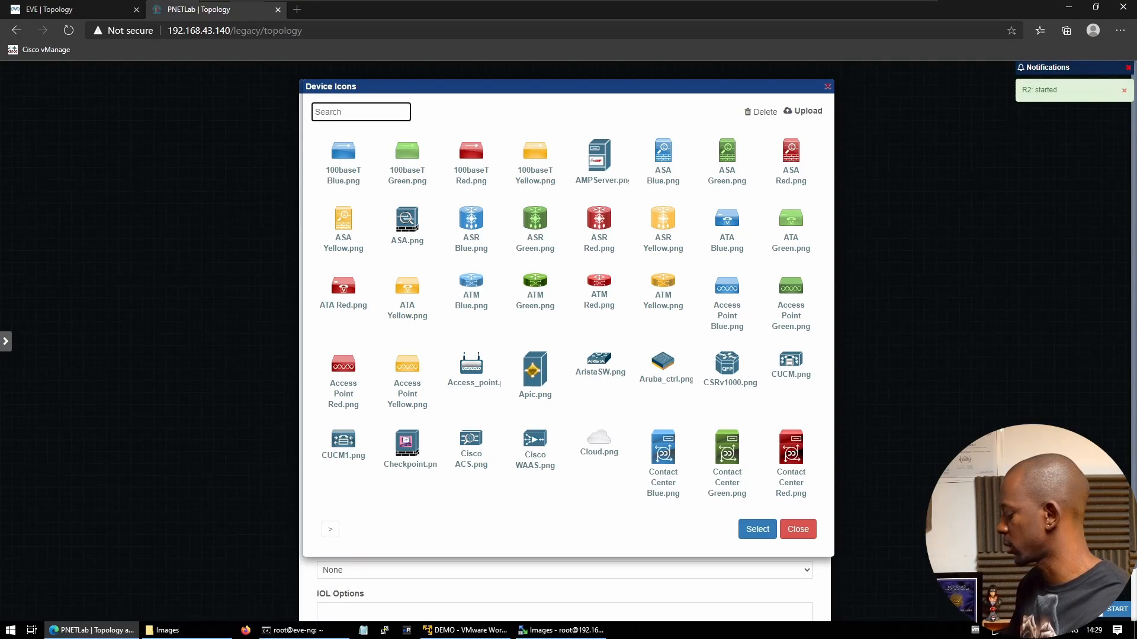
{"action": "type", "text": "sw"}
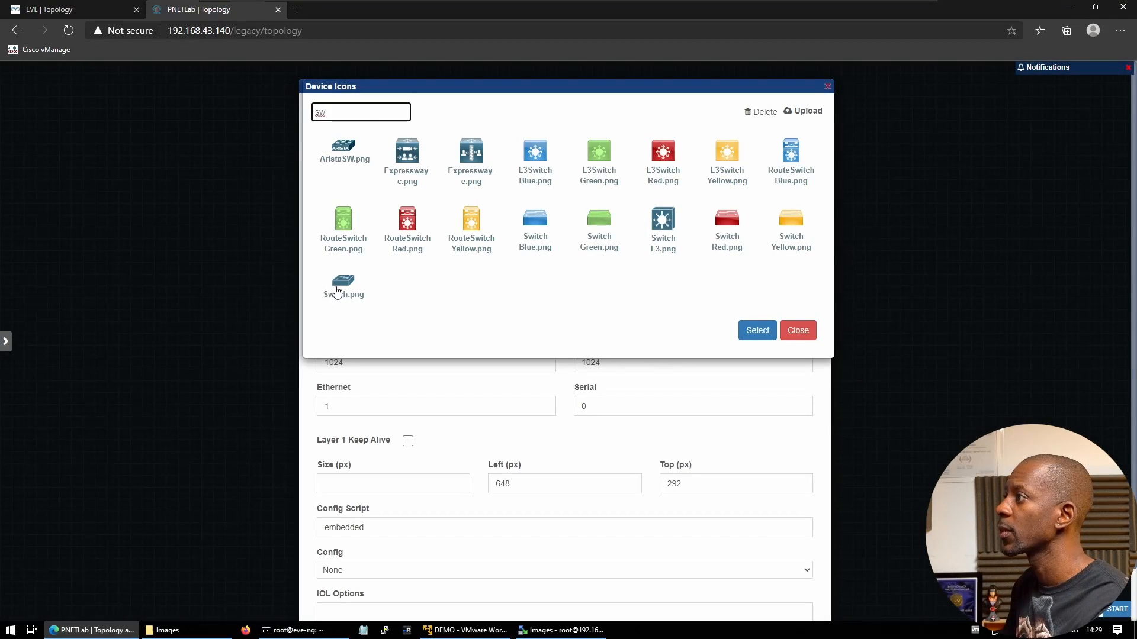
{"action": "left_click", "coordinate": [338, 286]}
{"action": "left_click", "coordinate": [756, 330]}
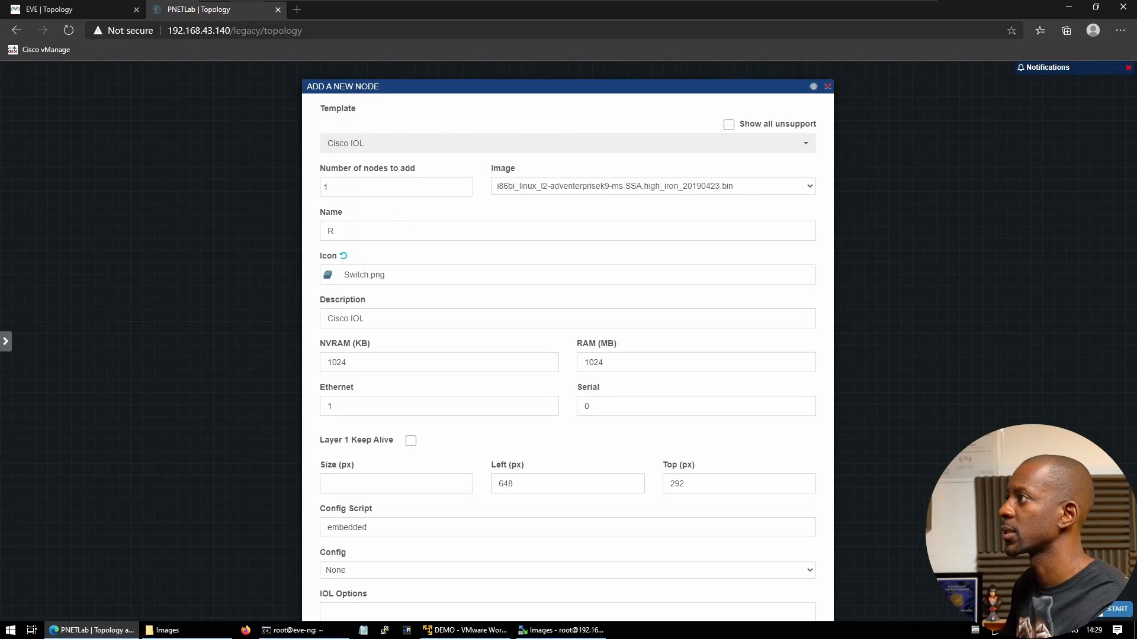
{"action": "left_click_drag", "start_coordinate": [344, 231], "coordinate": [242, 227]}
{"action": "type", "text": "SW"}
{"action": "scroll", "coordinate": [578, 457], "scroll_direction": "down", "scroll_amount": 2}
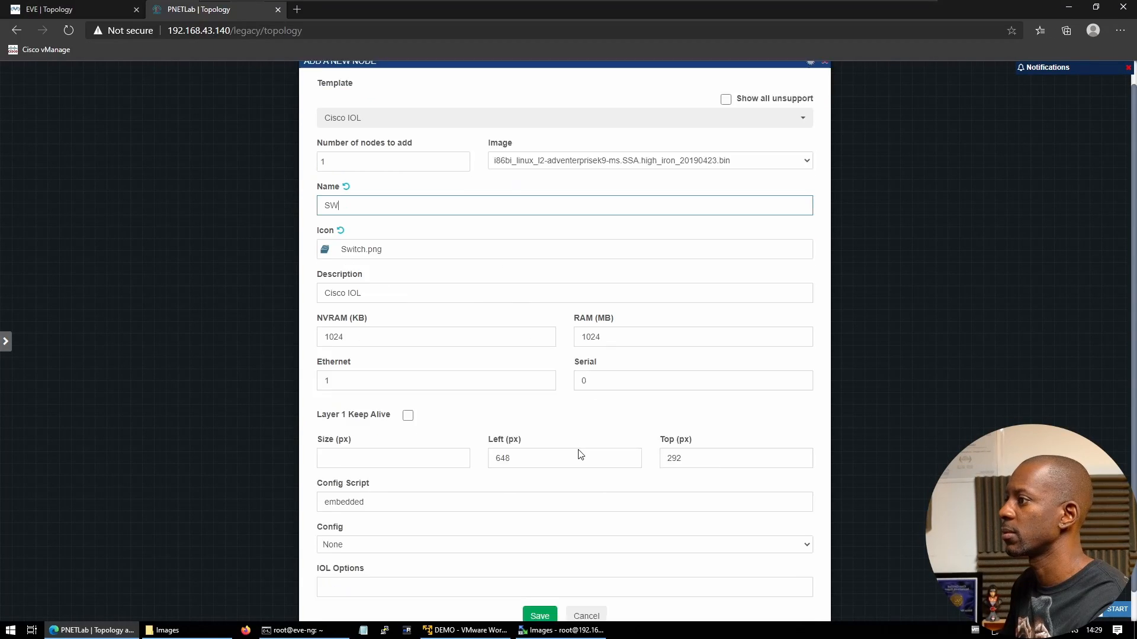
{"action": "left_click", "coordinate": [539, 585]}
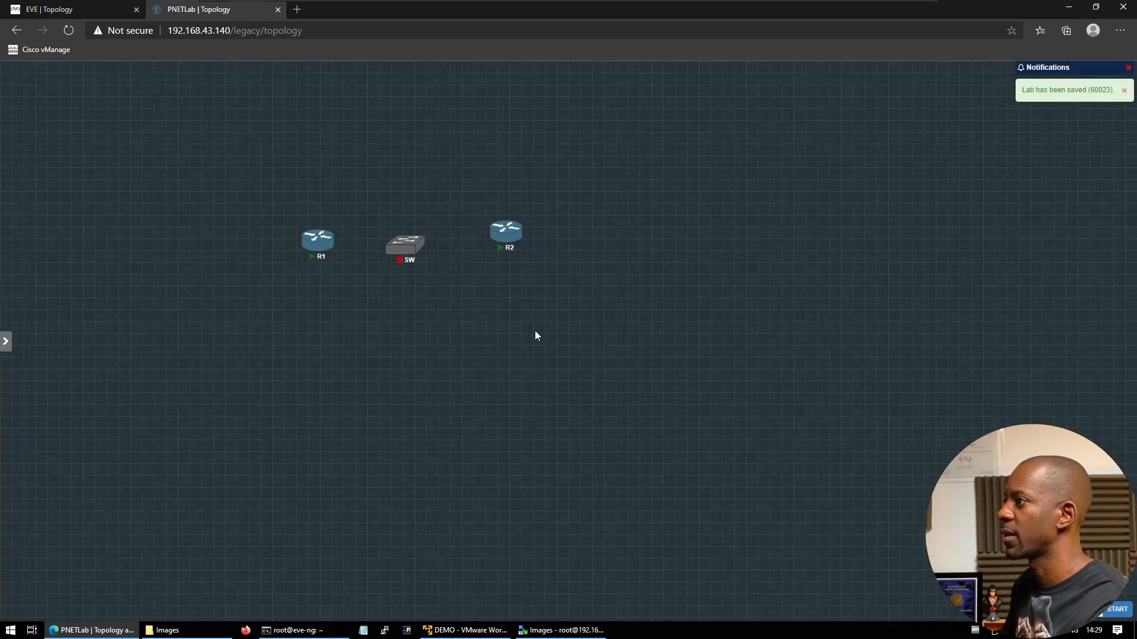
Link R2 e0/0 to SW e0/0 and R1 e0/0 to SW e0/1
{"action": "left_click_drag", "start_coordinate": [503, 232], "coordinate": [405, 246]}
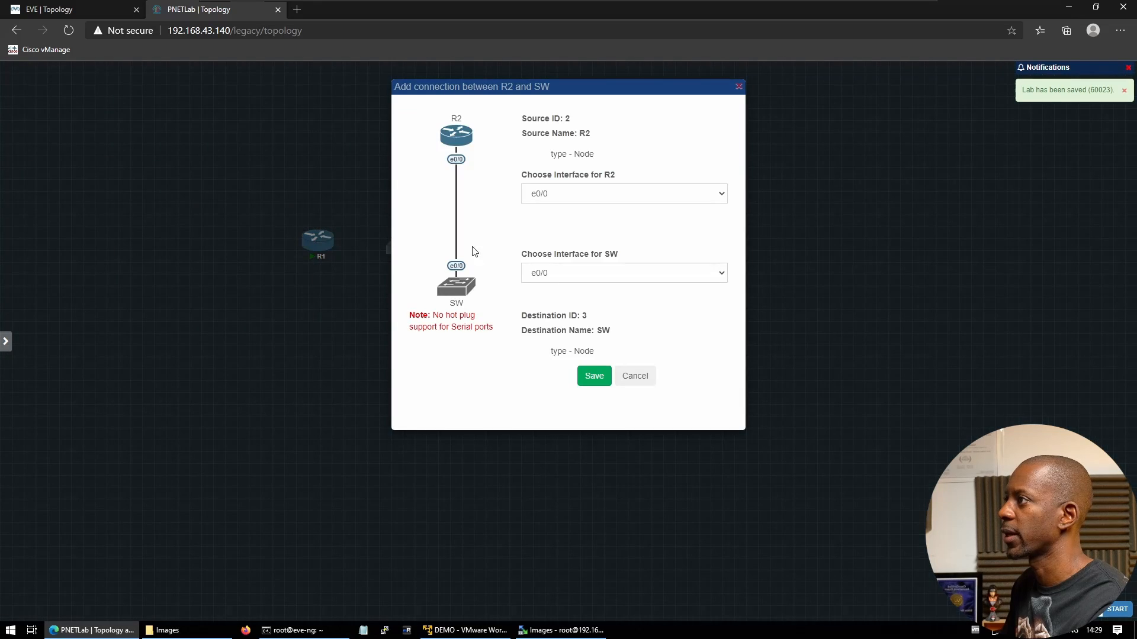
{"action": "left_click", "coordinate": [593, 378]}
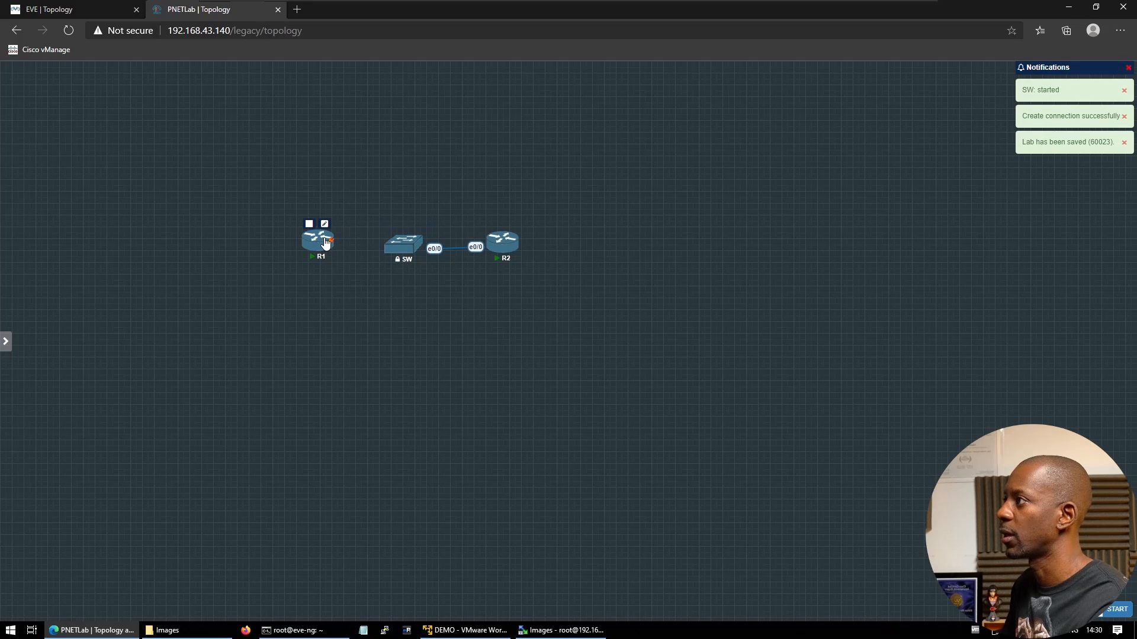
{"action": "left_click_drag", "start_coordinate": [331, 245], "coordinate": [416, 250]}
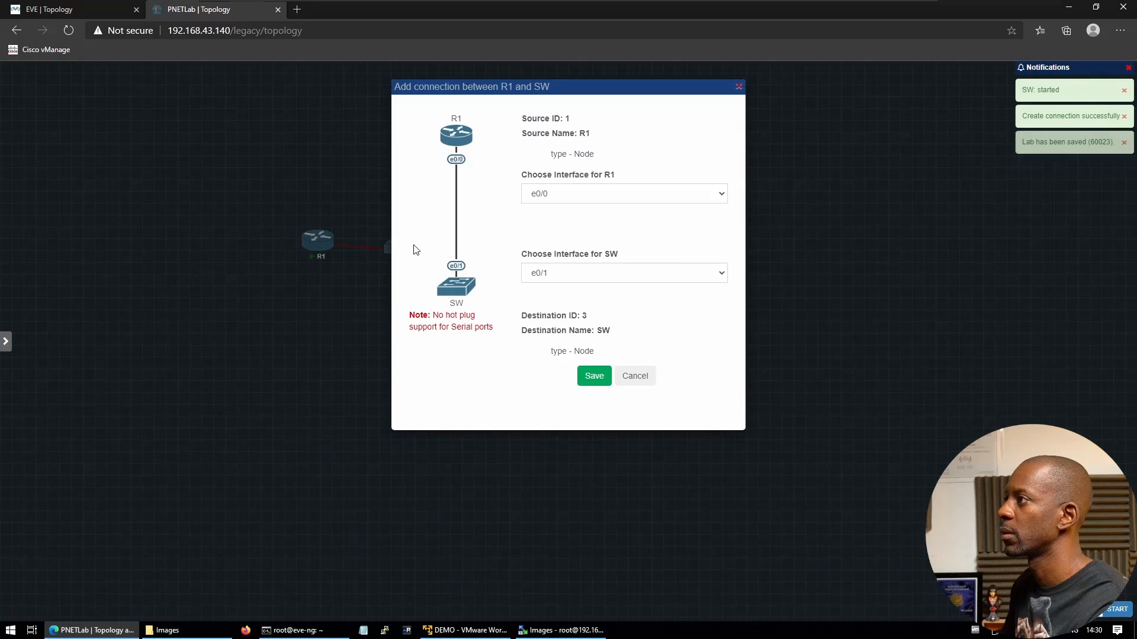
{"action": "left_click", "coordinate": [594, 377]}
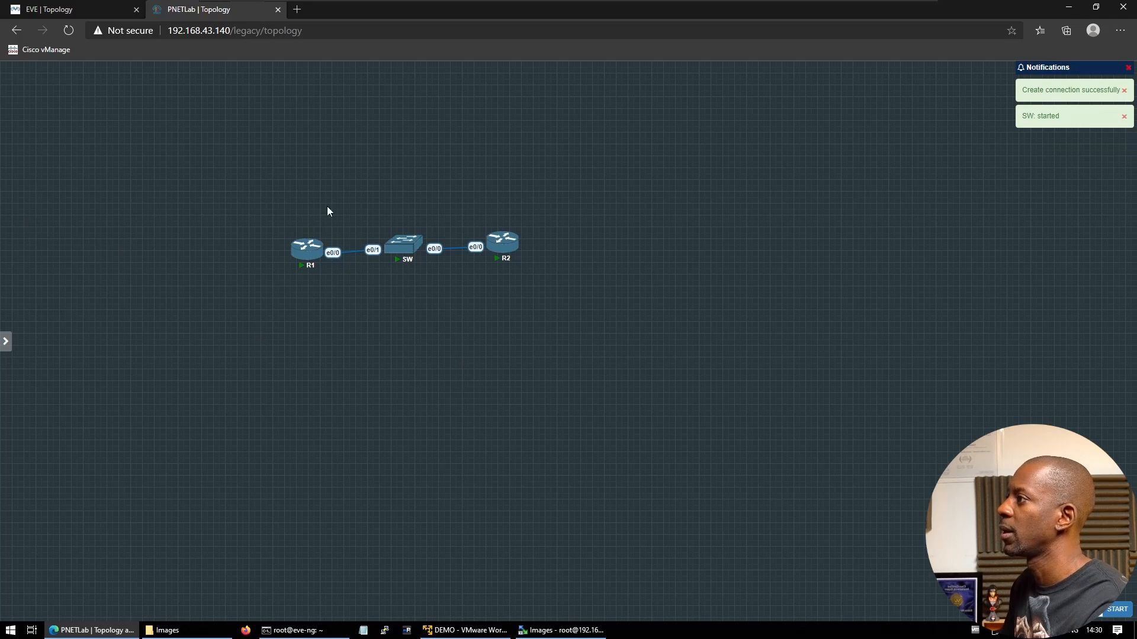
{"action": "mouse_move", "coordinate": [3, 198]}
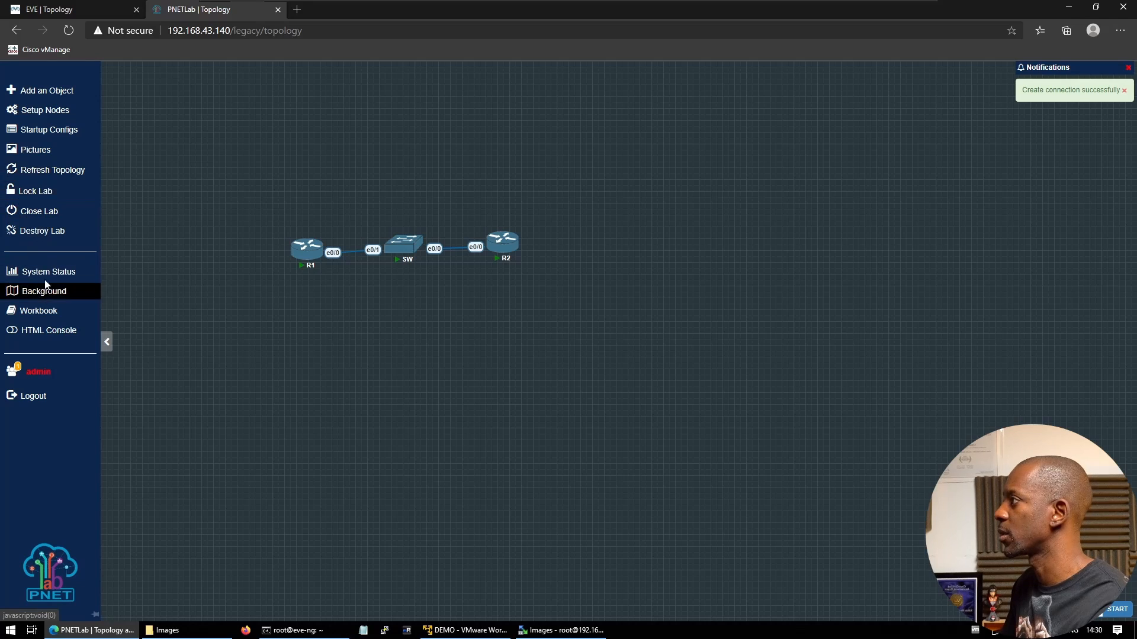
Close the current lab and create a new lab named demo2
{"action": "left_click", "coordinate": [48, 216]}
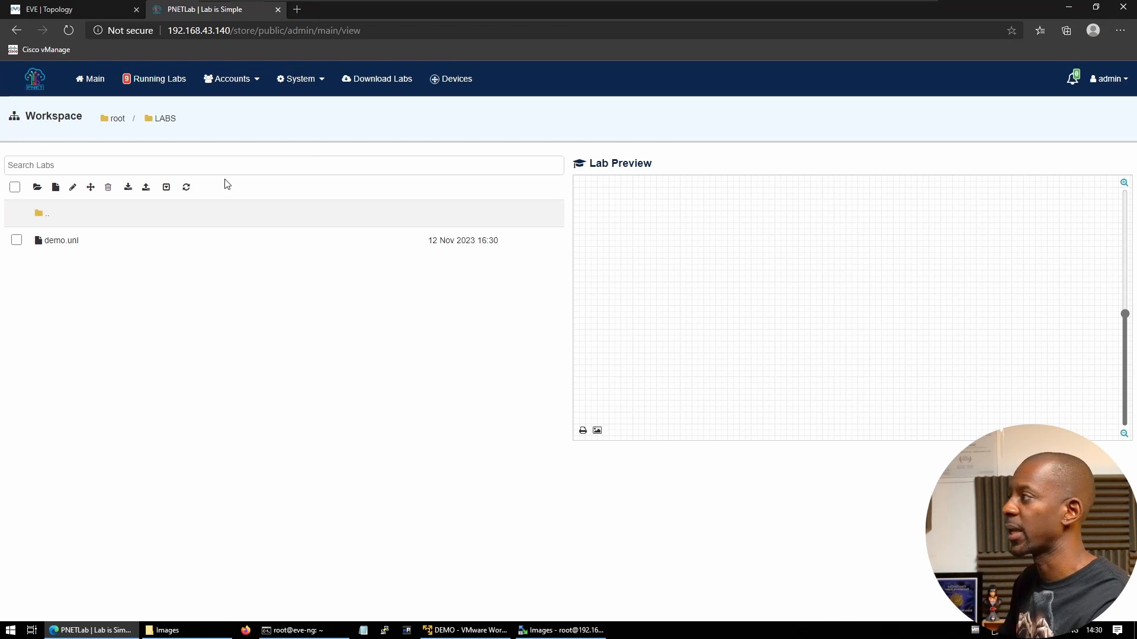
{"action": "left_click", "coordinate": [55, 187]}
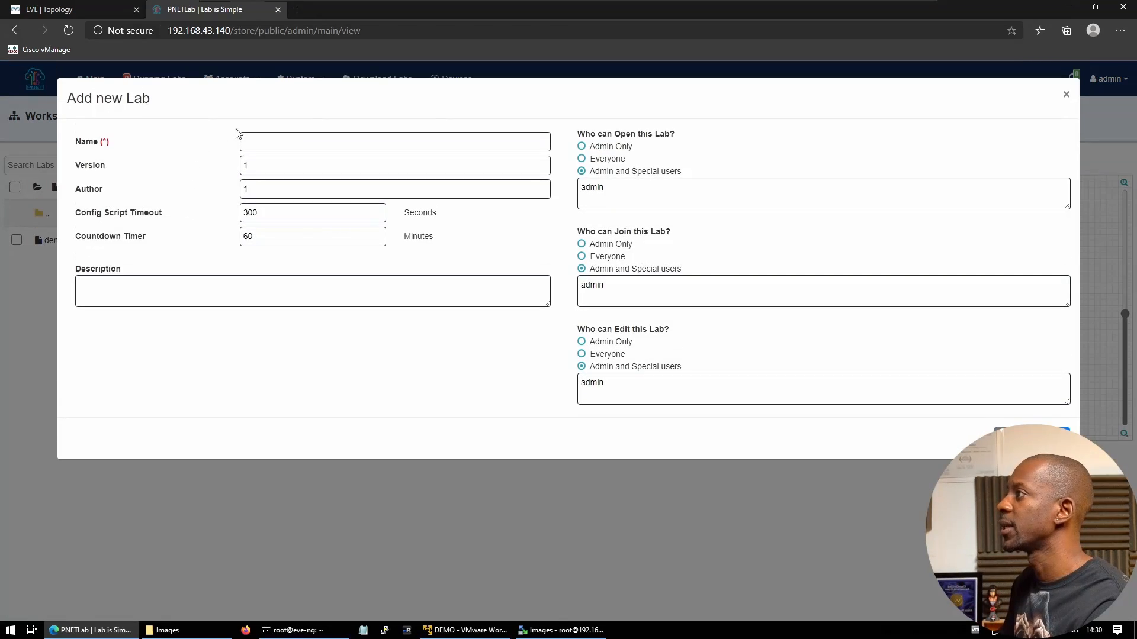
{"action": "left_click", "coordinate": [244, 140]}
{"action": "type", "text": "demo2"}
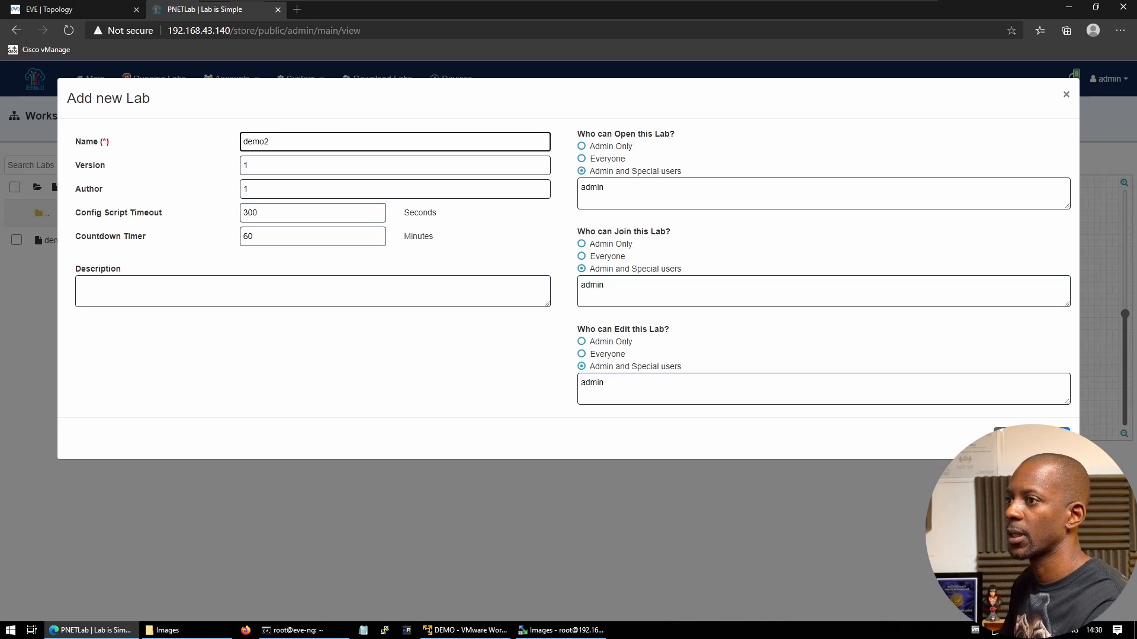
{"action": "left_click", "coordinate": [1054, 439]}
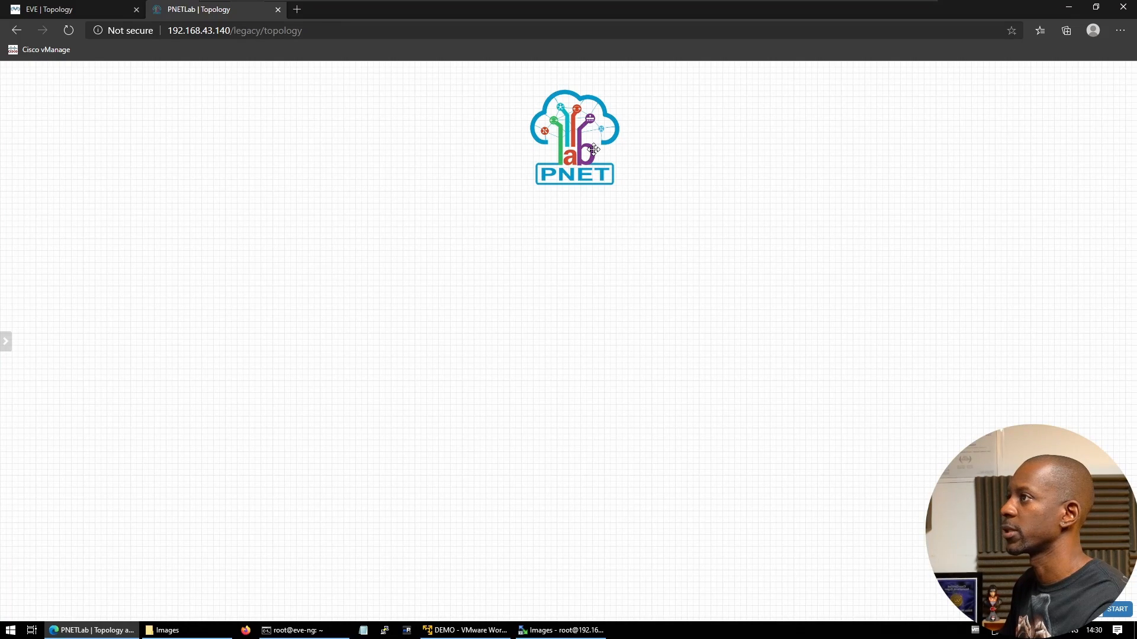
Delete the logo text object from the demo2 canvas
{"action": "right_click", "coordinate": [593, 149]}
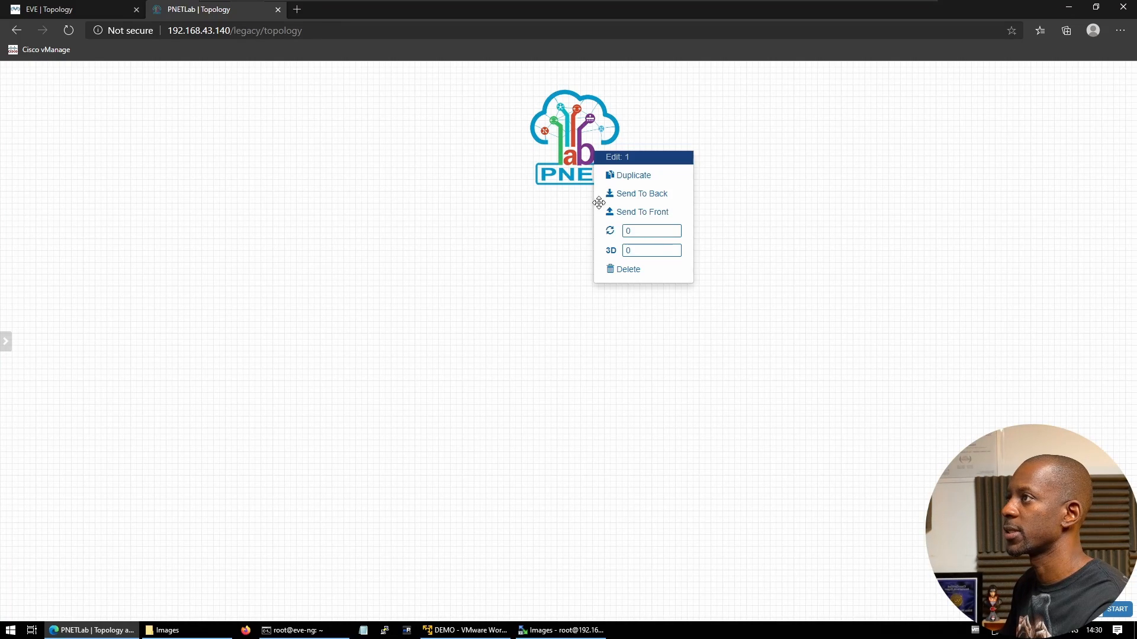
{"action": "left_click", "coordinate": [621, 271]}
{"action": "left_click", "coordinate": [546, 140]}
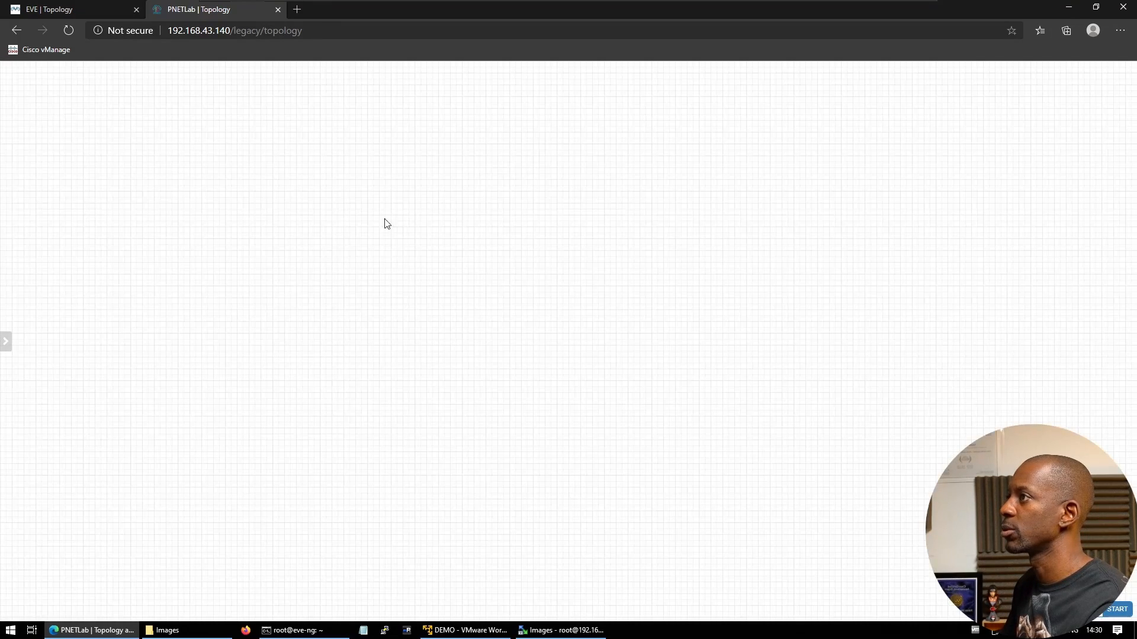
Add a node from the fortinet template to the lab
{"action": "right_click", "coordinate": [320, 255]}
{"action": "left_click", "coordinate": [45, 315]}
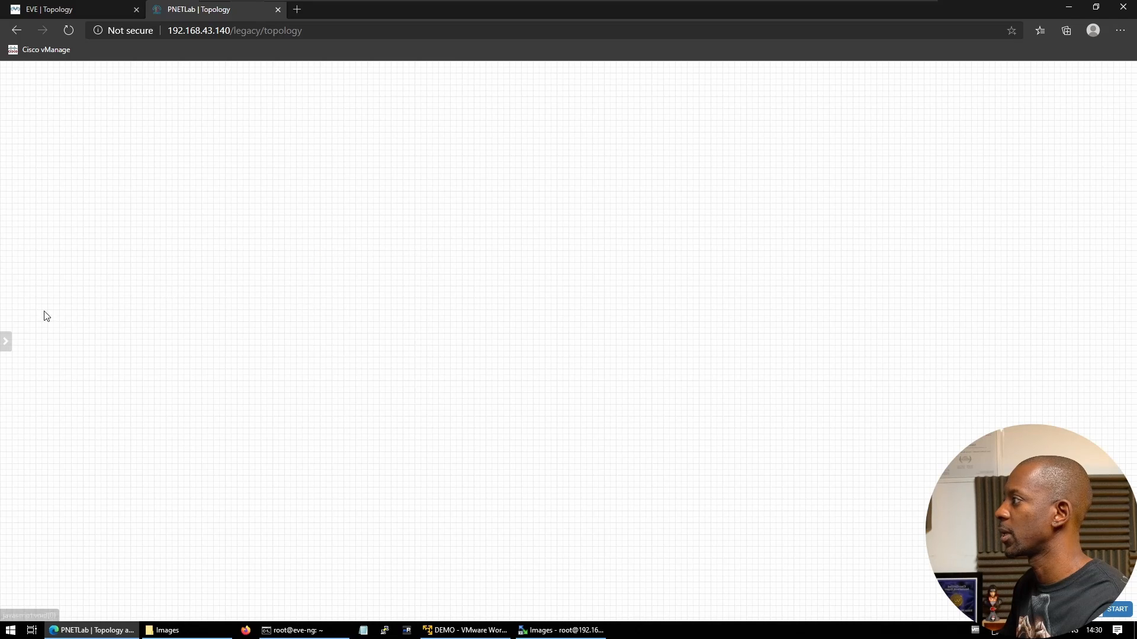
{"action": "right_click", "coordinate": [356, 264]}
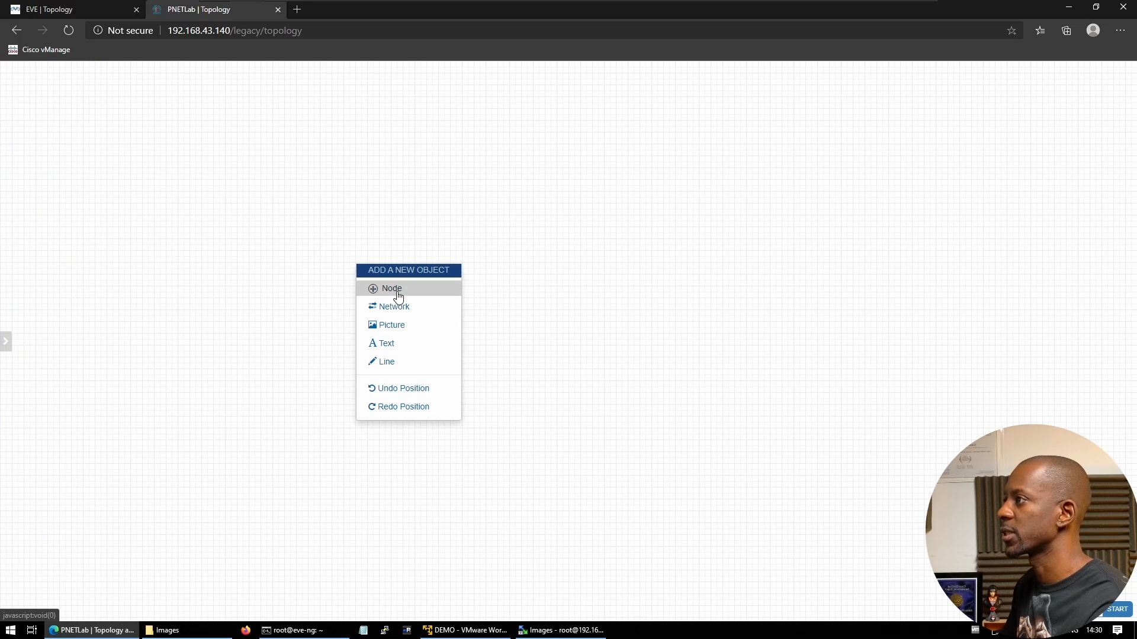
{"action": "left_click", "coordinate": [392, 289]}
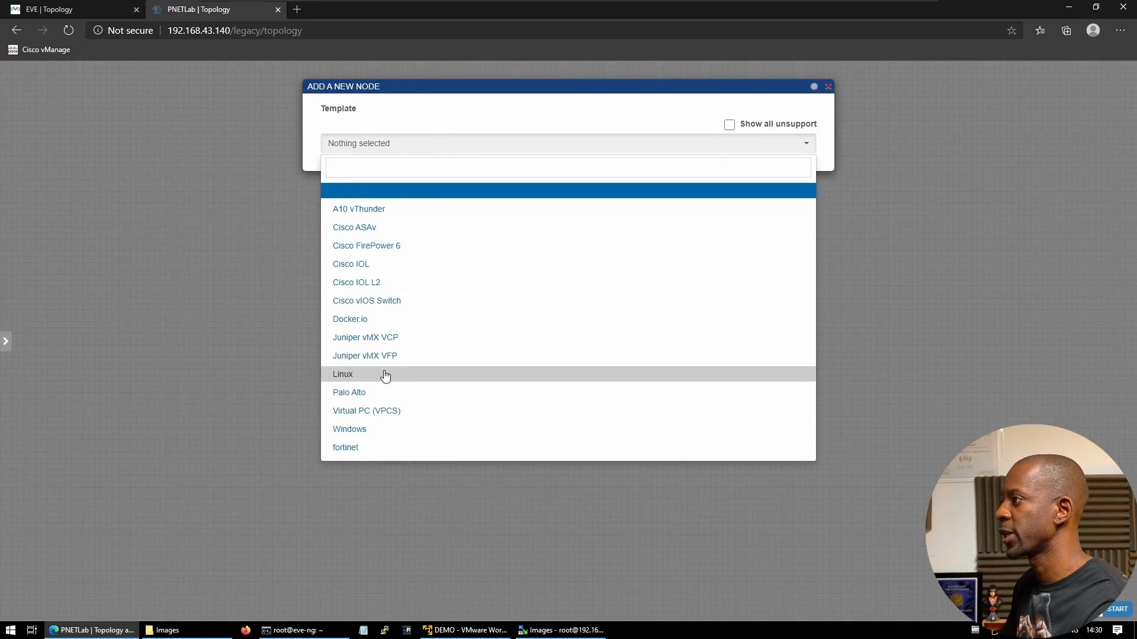
{"action": "left_click", "coordinate": [361, 448]}
{"action": "scroll", "coordinate": [568, 533], "scroll_direction": "down", "scroll_amount": 6}
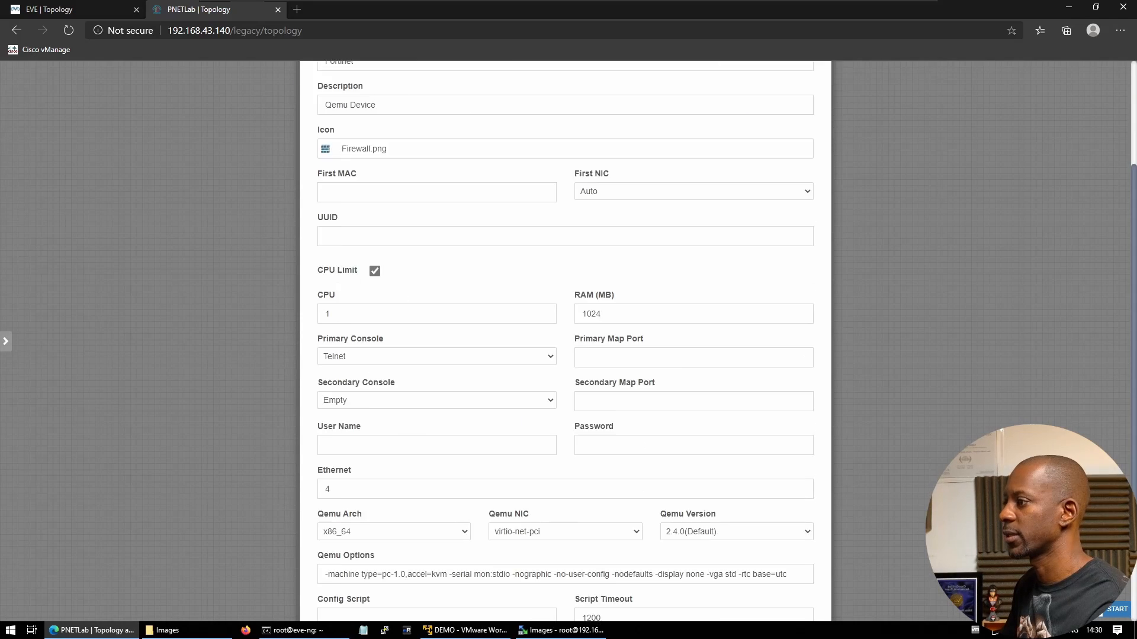
{"action": "left_click", "coordinate": [540, 584]}
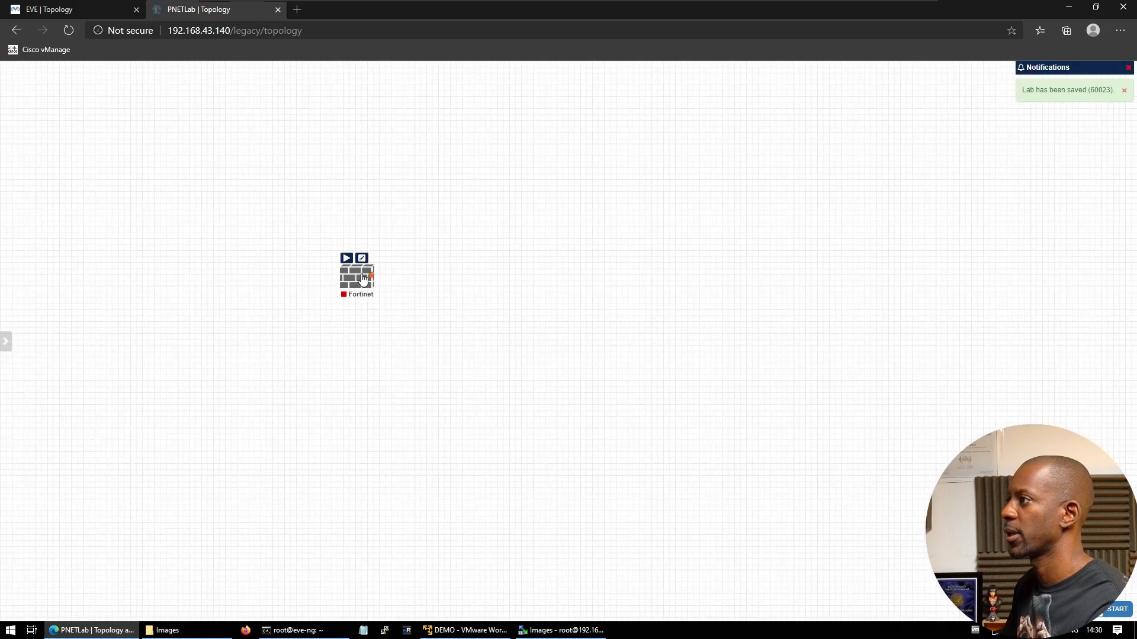
Start the Fortinet node and close the demo2 lab
{"action": "left_click", "coordinate": [347, 261]}
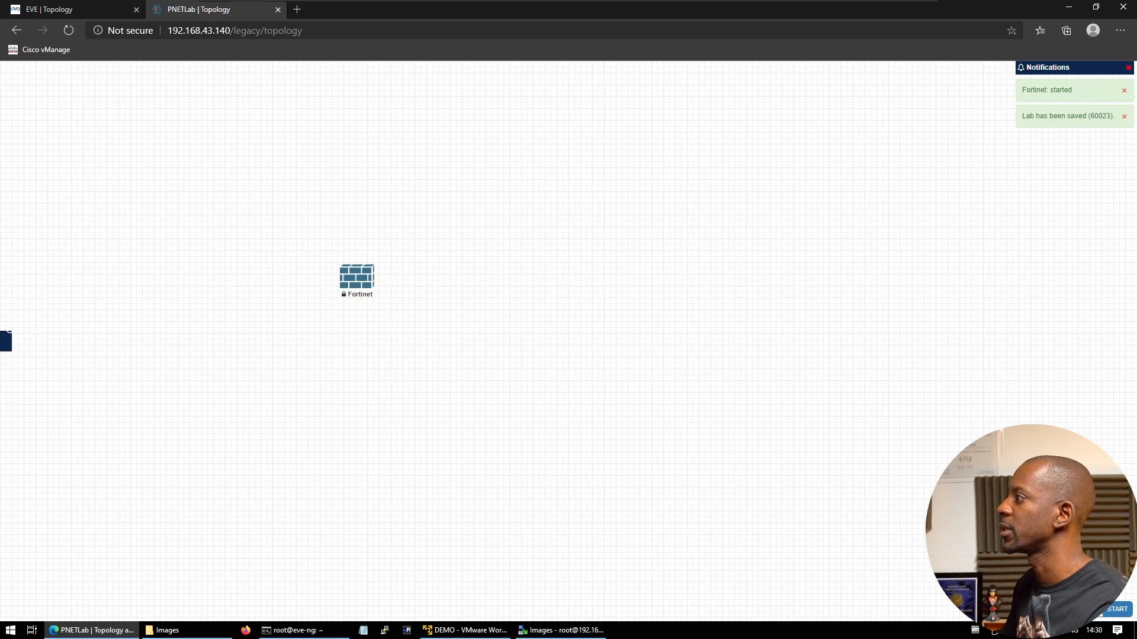
{"action": "mouse_move", "coordinate": [8, 332]}
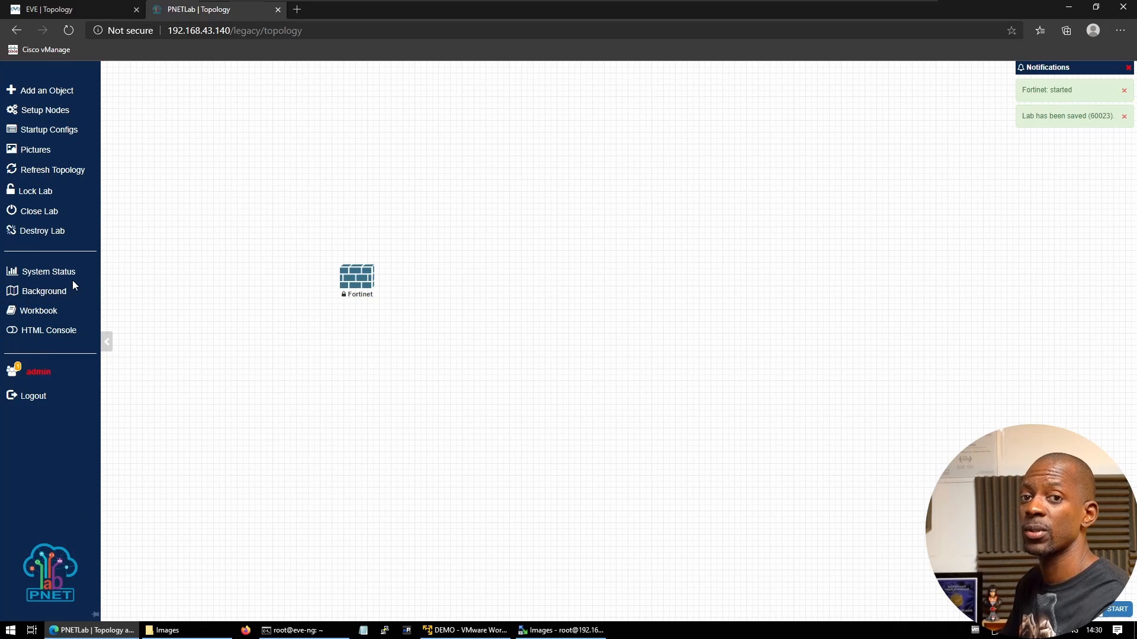
{"action": "left_click", "coordinate": [38, 212]}
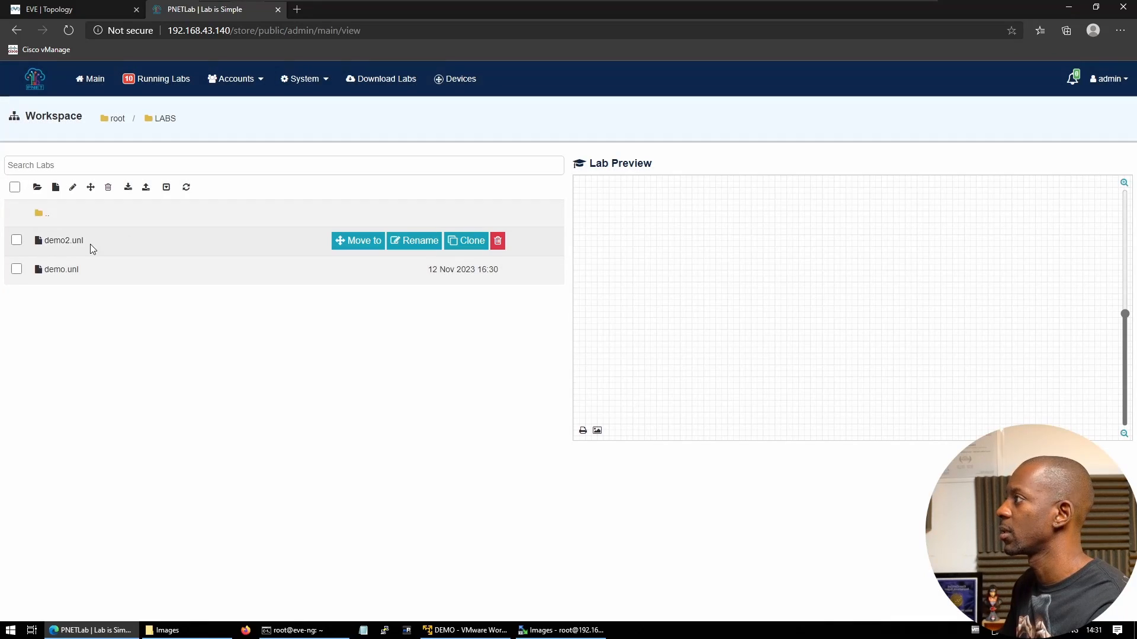
Open the demo lab from the lab list
{"action": "left_click", "coordinate": [59, 241]}
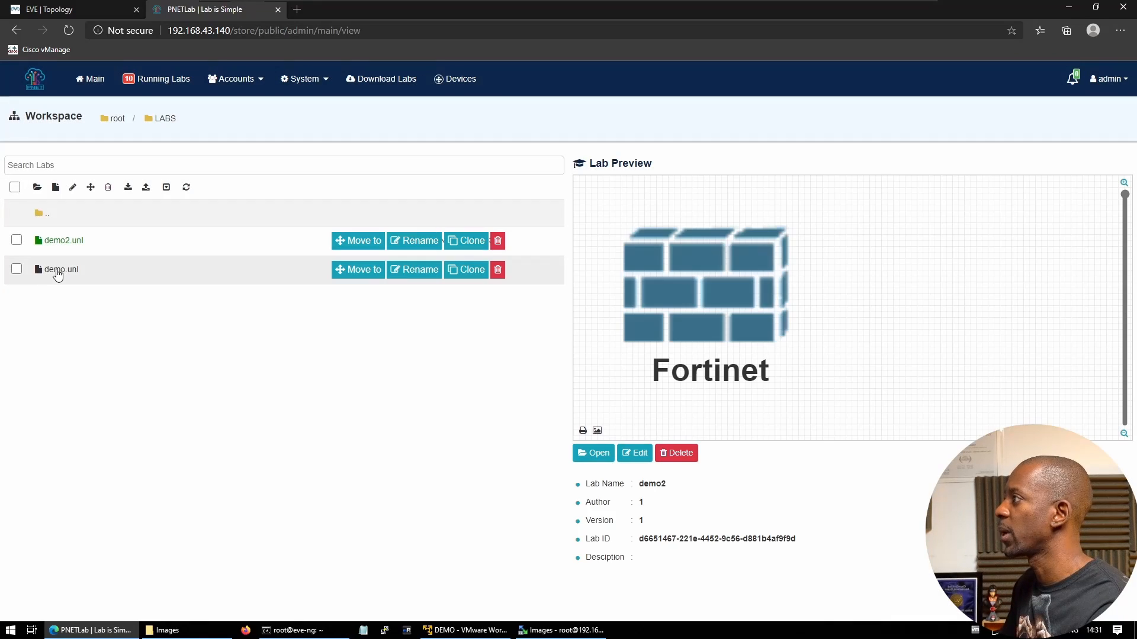
{"action": "left_click", "coordinate": [53, 271]}
{"action": "left_click", "coordinate": [587, 453]}
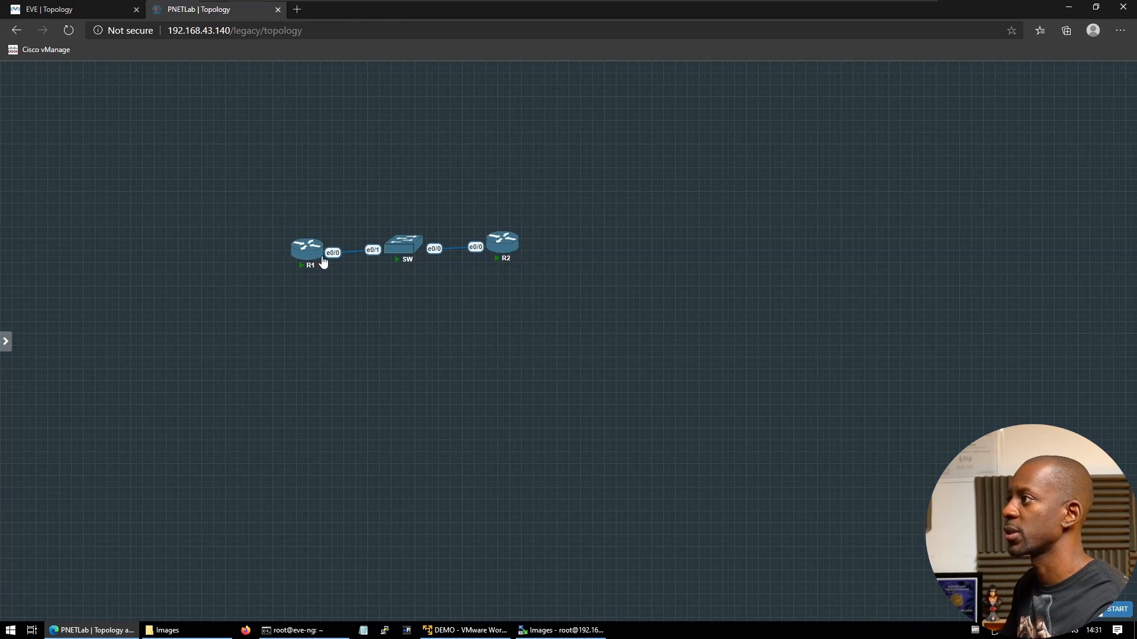
Open R1's Telnet console and answer 'no' to its initial configuration dialog
{"action": "left_click", "coordinate": [303, 255]}
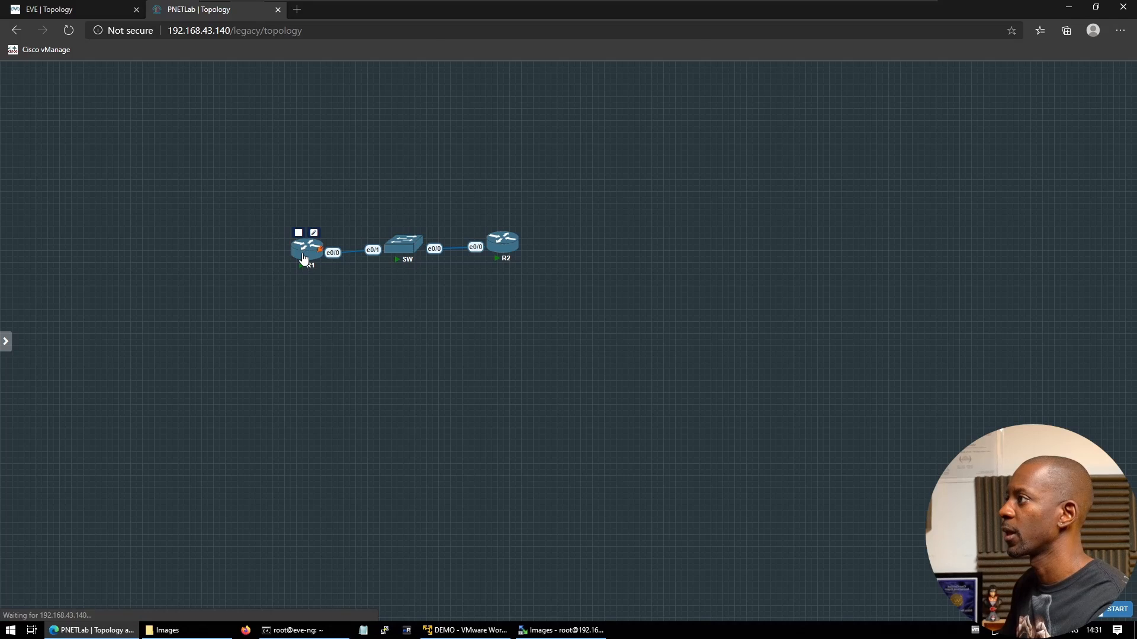
{"action": "left_click", "coordinate": [624, 95]}
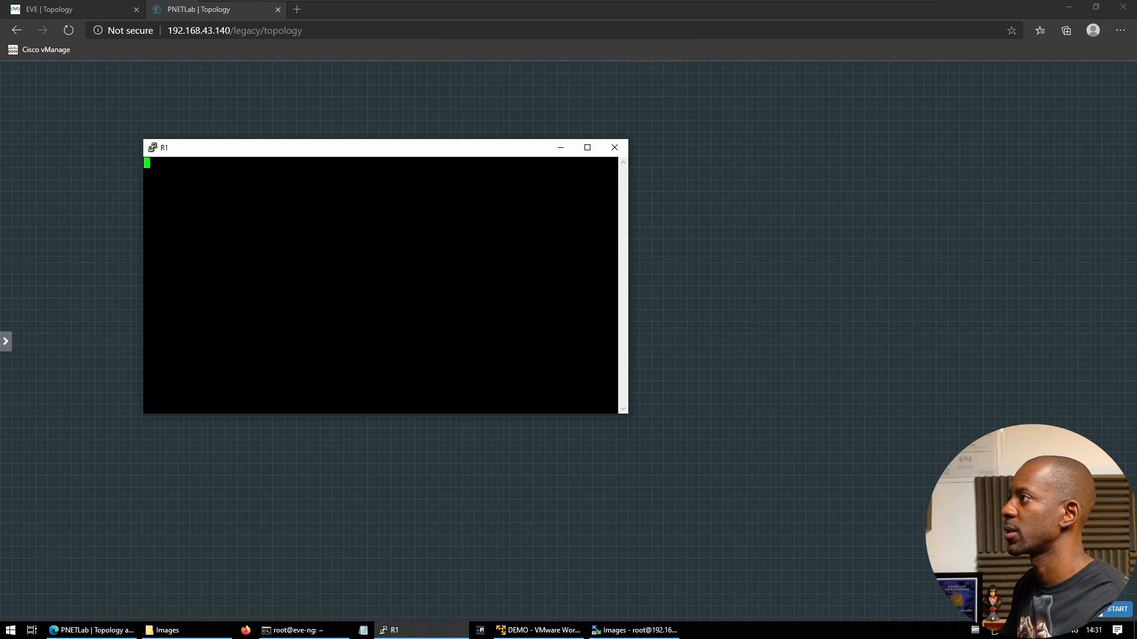
{"action": "key", "text": "Return"}
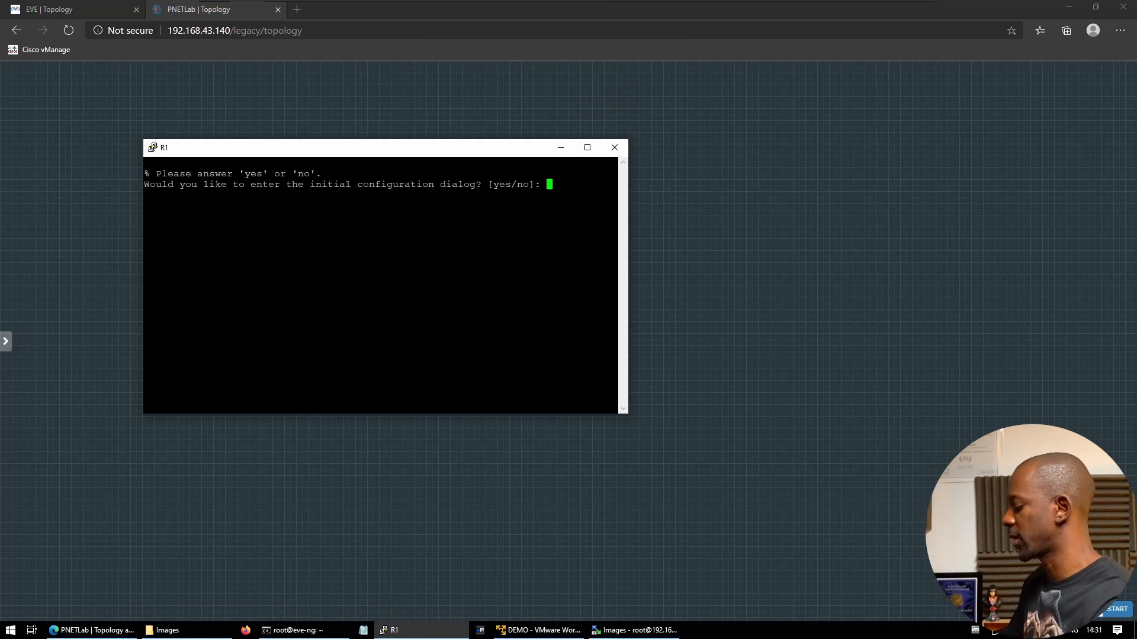
{"action": "type", "text": "no"}
{"action": "key", "text": "Return"}
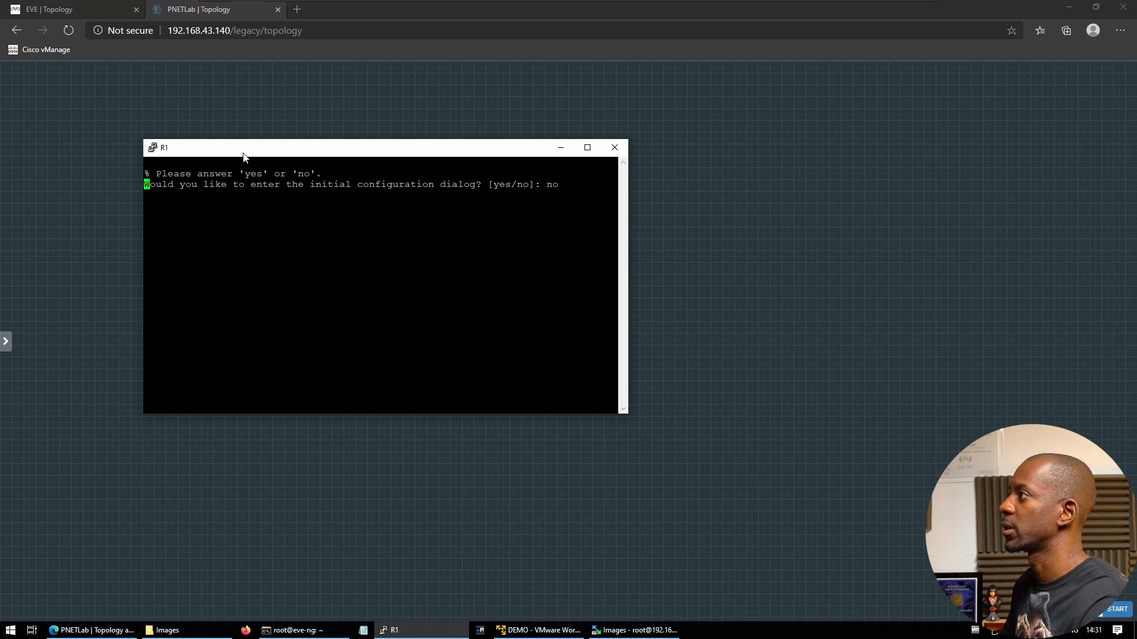
{"action": "left_click_drag", "start_coordinate": [243, 156], "coordinate": [193, 351]}
Open Telnet consoles to R2 and SW, placing the SW console centre screen
{"action": "left_click", "coordinate": [400, 252]}
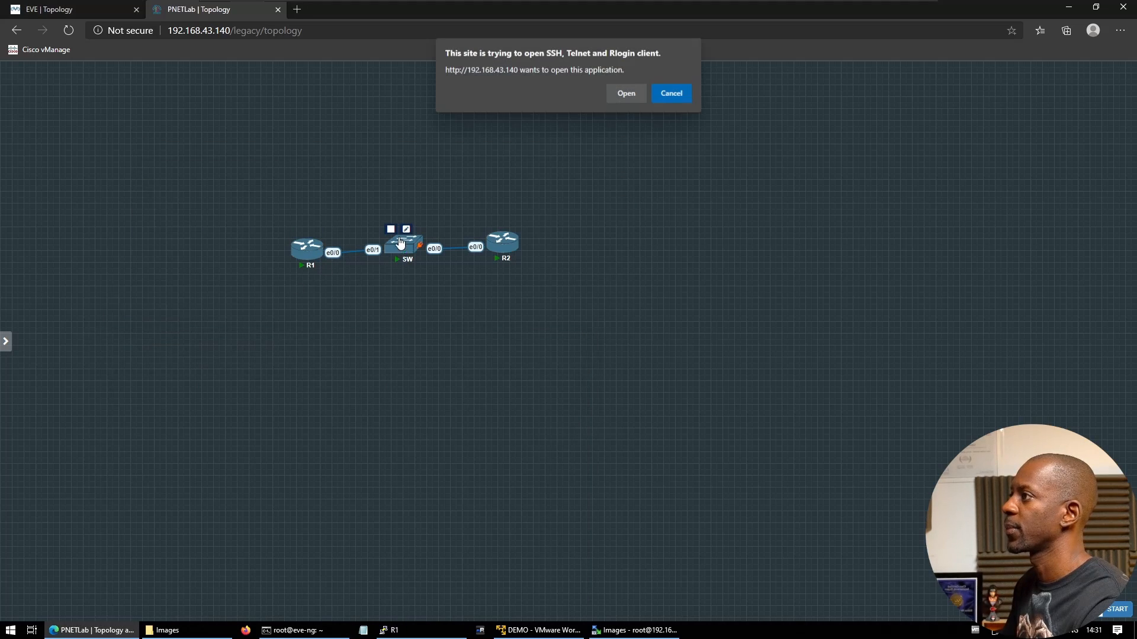
{"action": "left_click", "coordinate": [678, 93]}
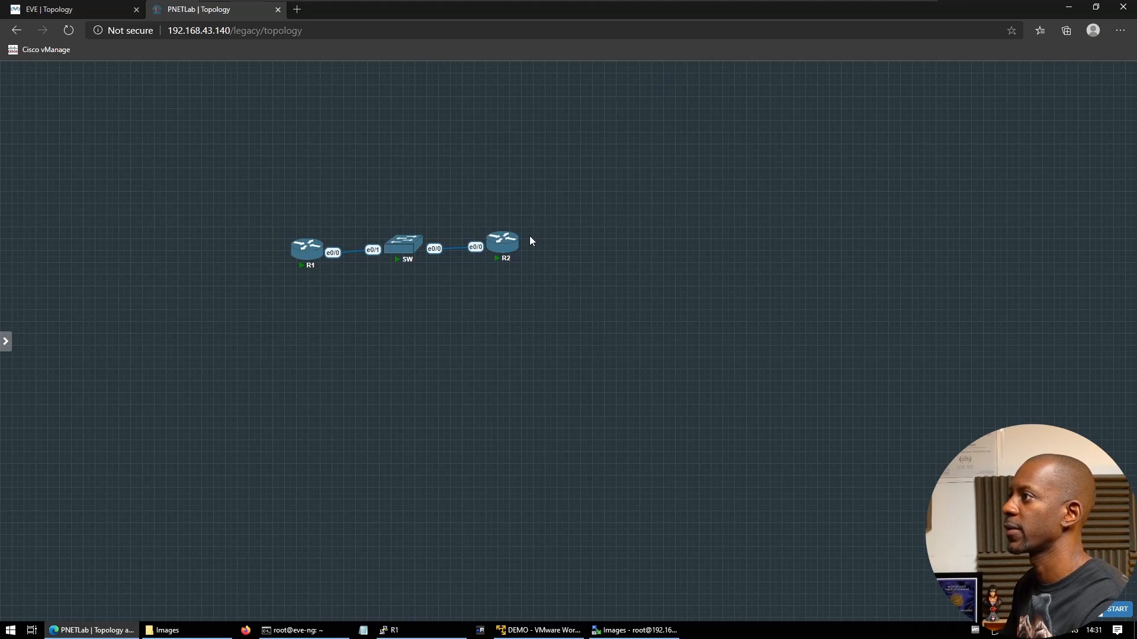
{"action": "left_click", "coordinate": [502, 248]}
{"action": "left_click", "coordinate": [619, 98]}
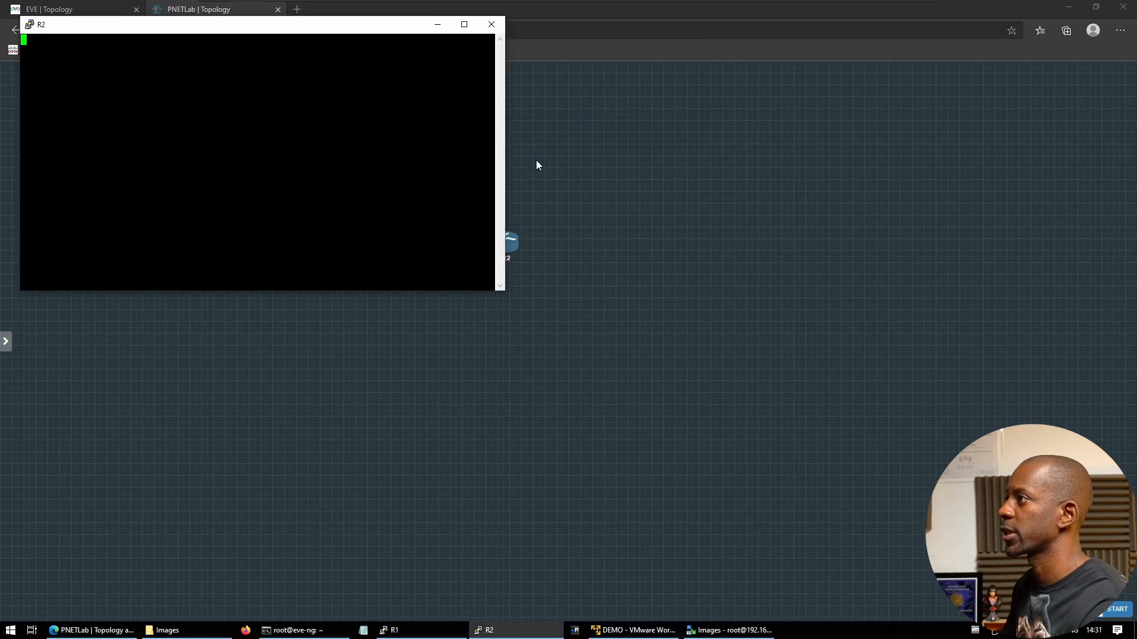
{"action": "left_click", "coordinate": [537, 165]}
{"action": "left_click", "coordinate": [393, 236]}
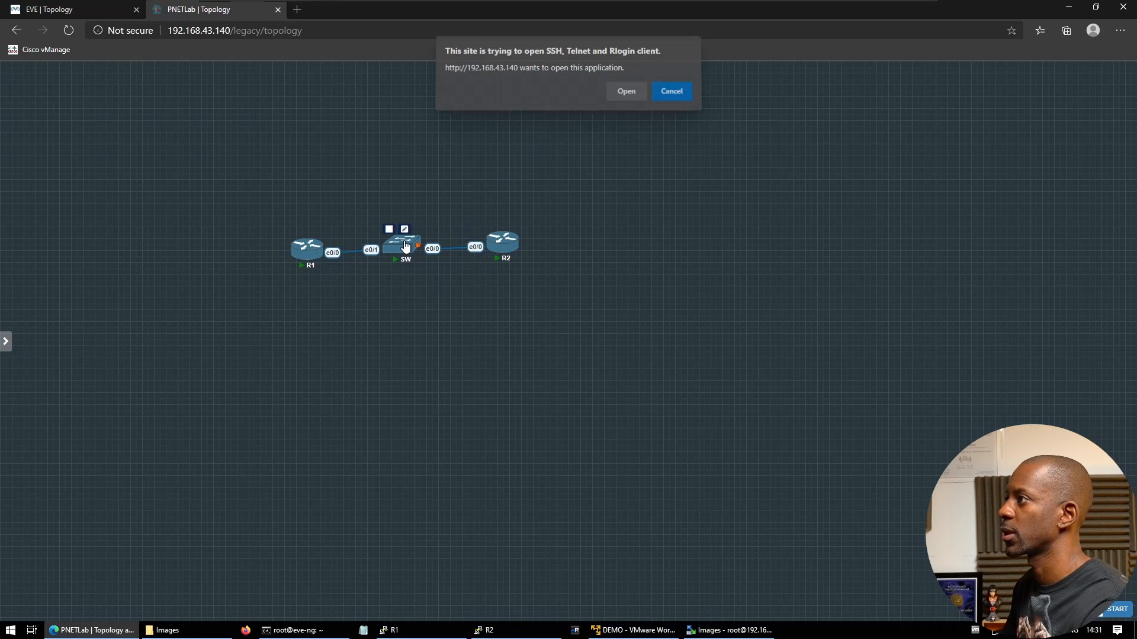
{"action": "left_click", "coordinate": [625, 95]}
{"action": "left_click_drag", "start_coordinate": [339, 38], "coordinate": [556, 223]}
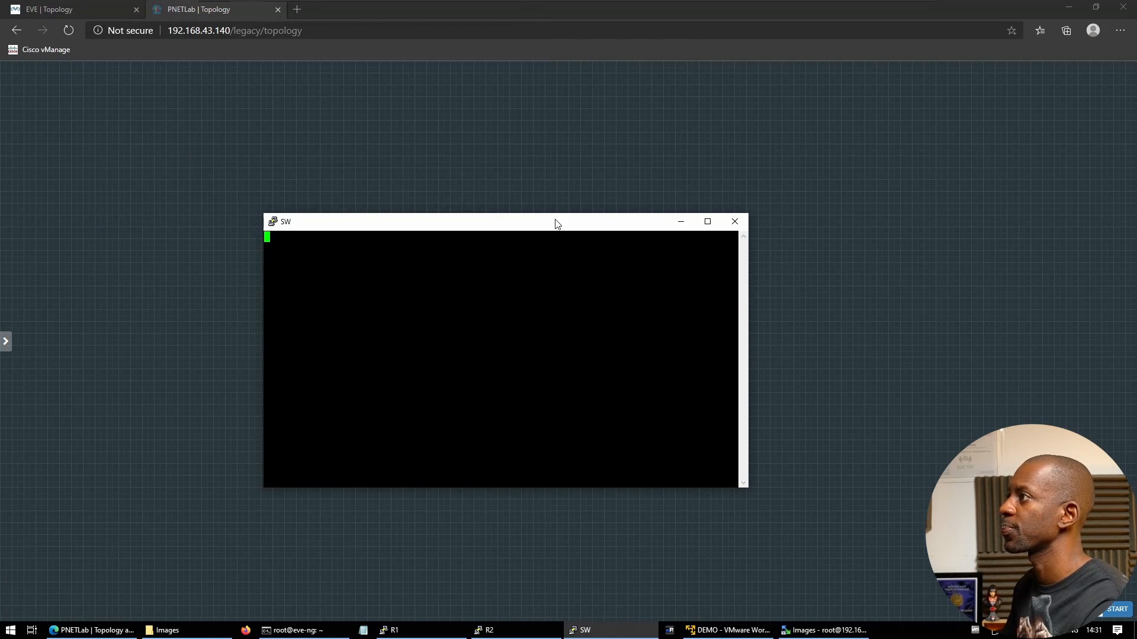
On SW, enter global config and run 'no ip domain lo'
{"action": "key", "text": "Return"}
{"action": "key", "text": "Return"}
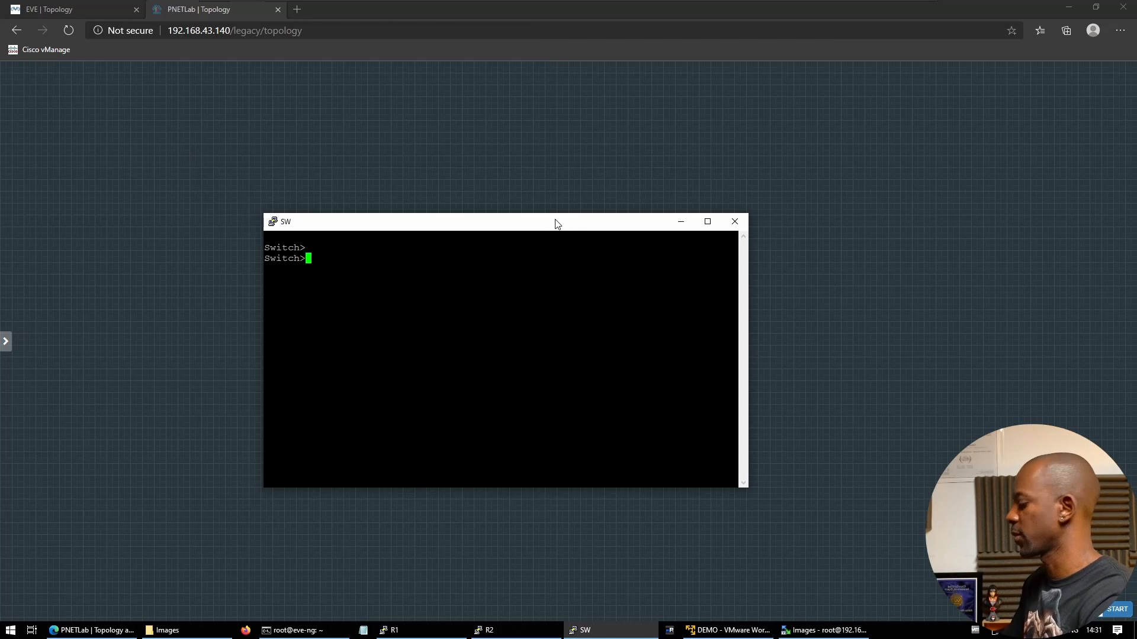
{"action": "type", "text": "en"}
{"action": "key", "text": "Return"}
{"action": "type", "text": "conf t"}
{"action": "key", "text": "Return"}
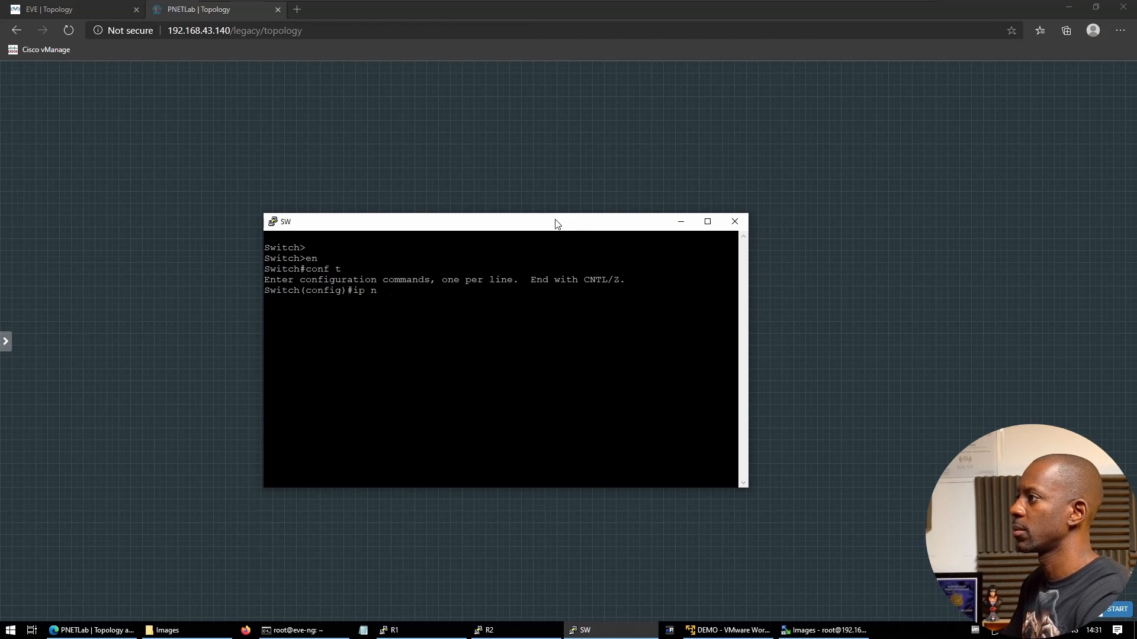
{"action": "type", "text": "no ip domain"}
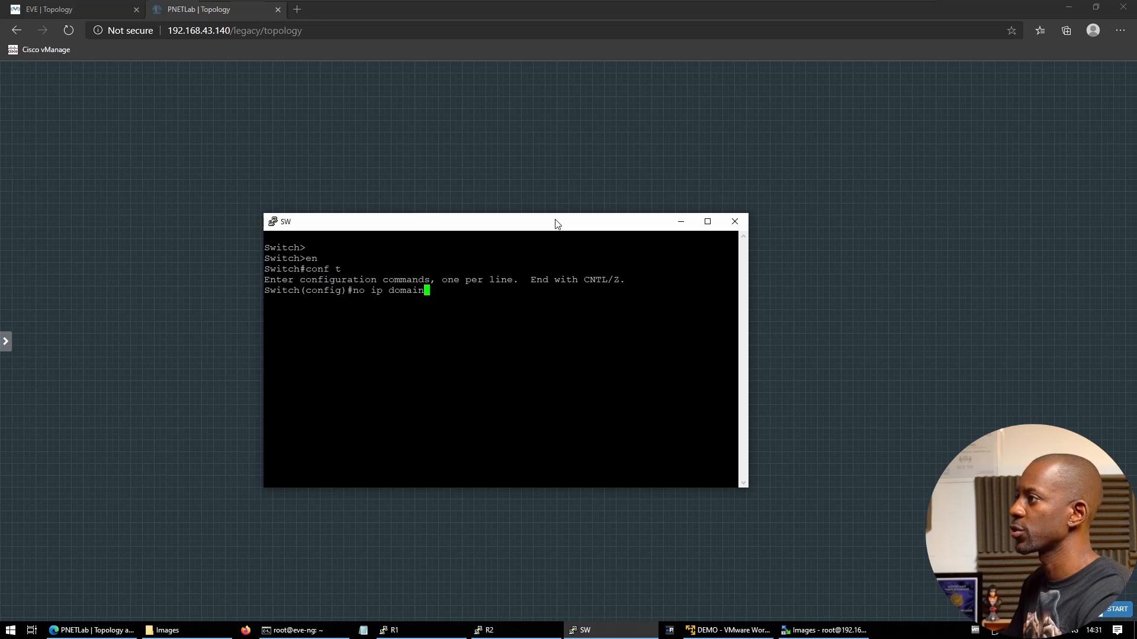
{"action": "type", "text": " lo"}
{"action": "key", "text": "Return"}
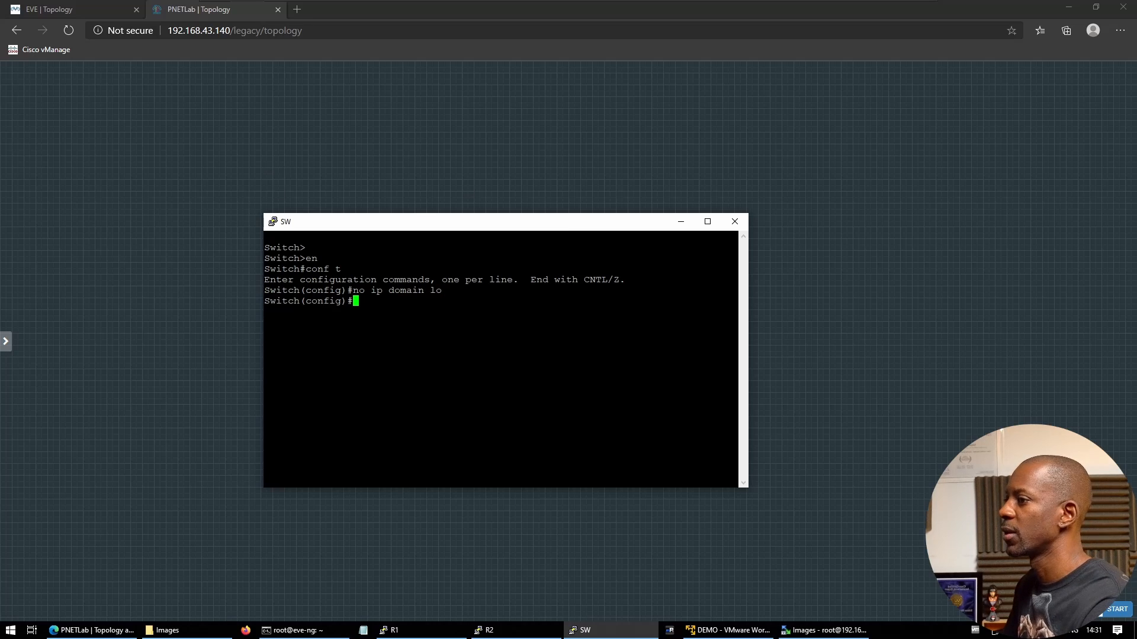
Run 'span portfast default' on SW and move its console down
{"action": "type", "text": "span"}
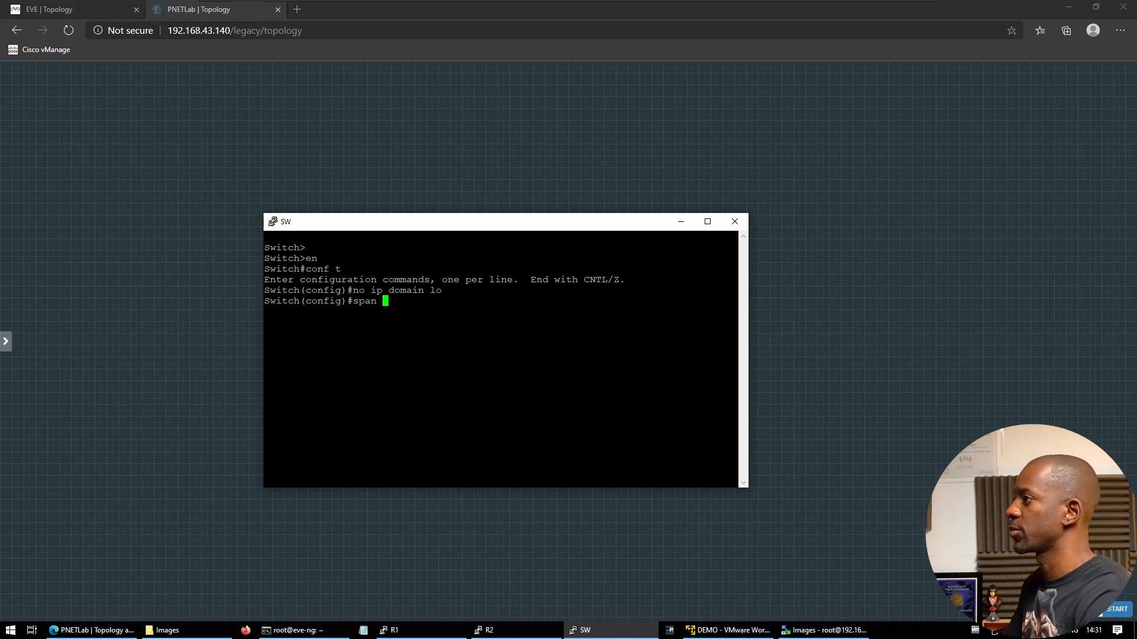
{"action": "type", "text": " m"}
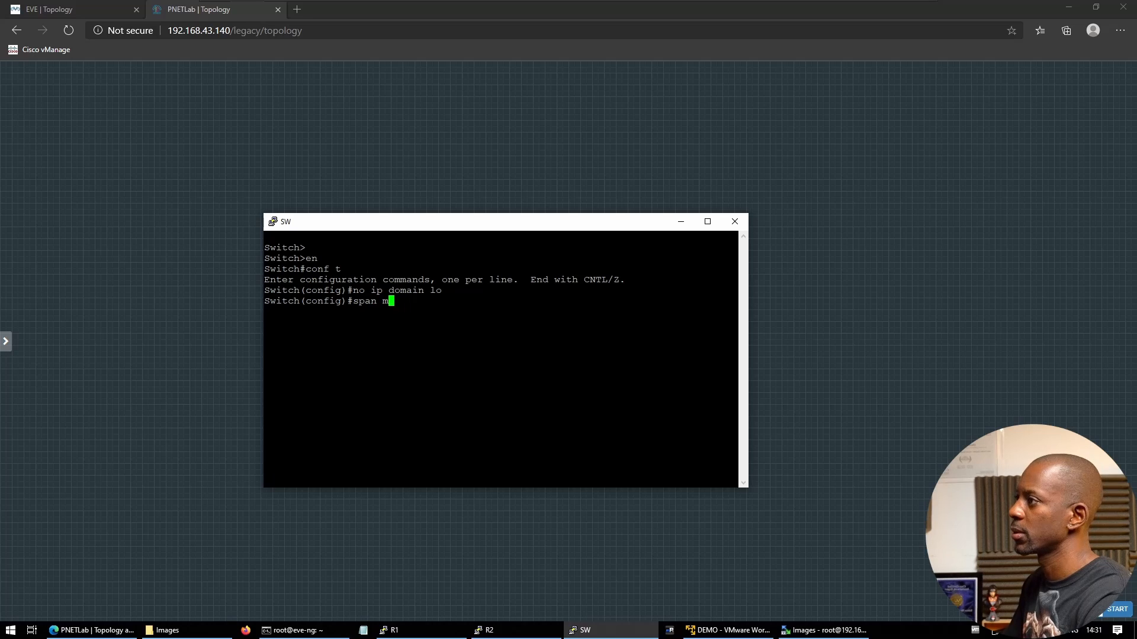
{"action": "type", "text": "dpoetfga"}
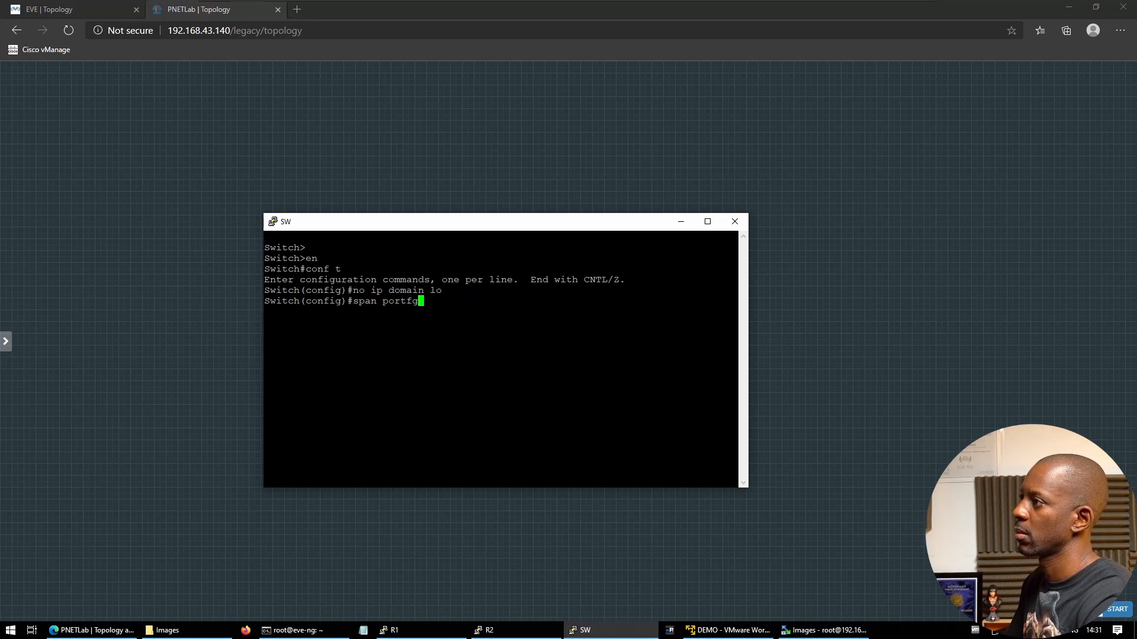
{"action": "key", "text": "BackSpace"}
{"action": "type", "text": "ast default"}
{"action": "key", "text": "Return"}
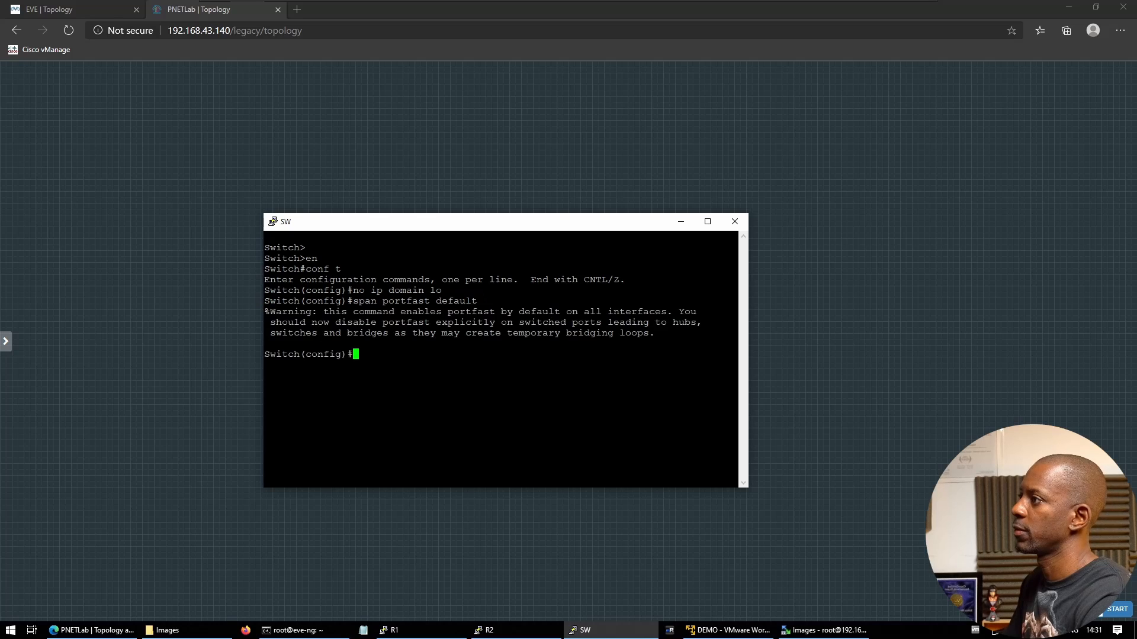
{"action": "key", "text": "Return"}
{"action": "key", "text": "Return"}
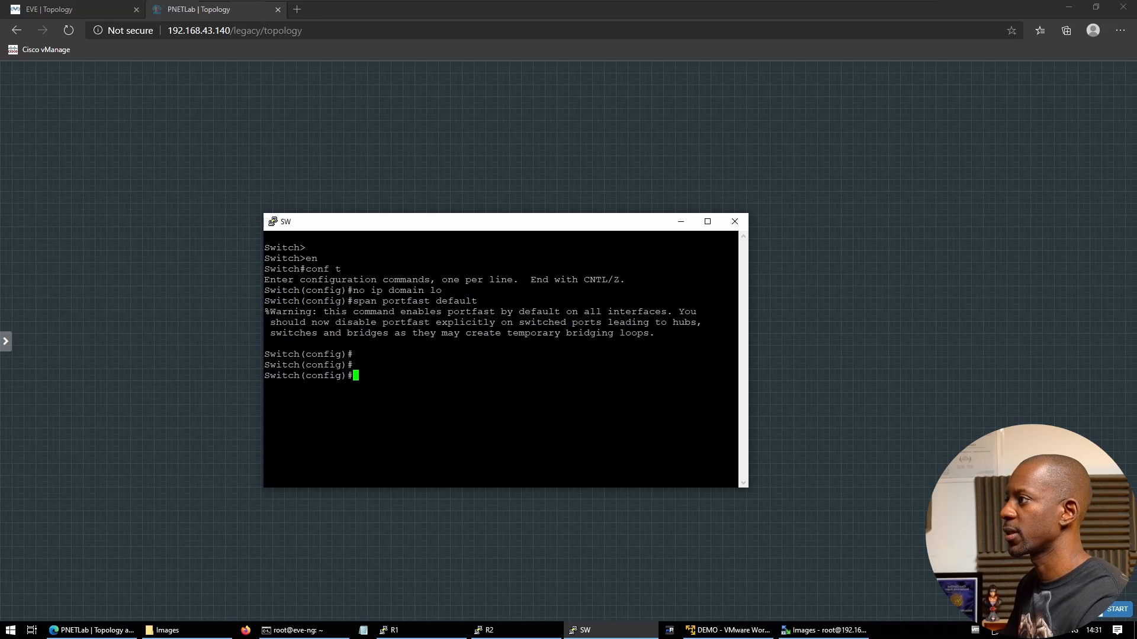
{"action": "left_click_drag", "start_coordinate": [436, 226], "coordinate": [462, 306]}
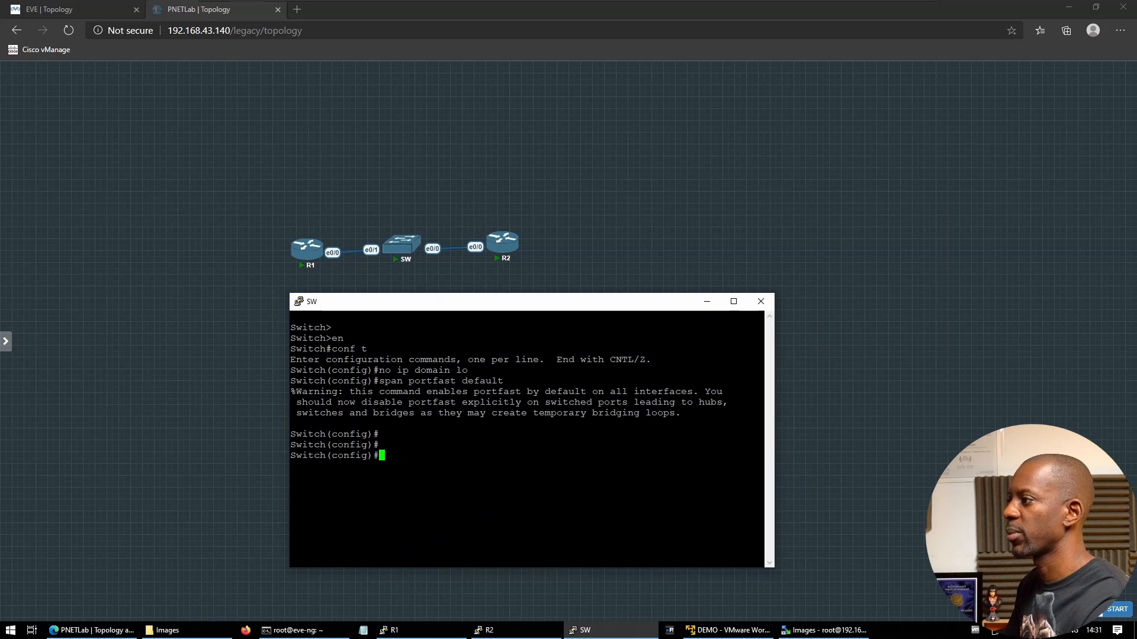
Answer 'no' to R2's setup dialog and bring R1's console to a Router> prompt
{"action": "left_click", "coordinate": [489, 630]}
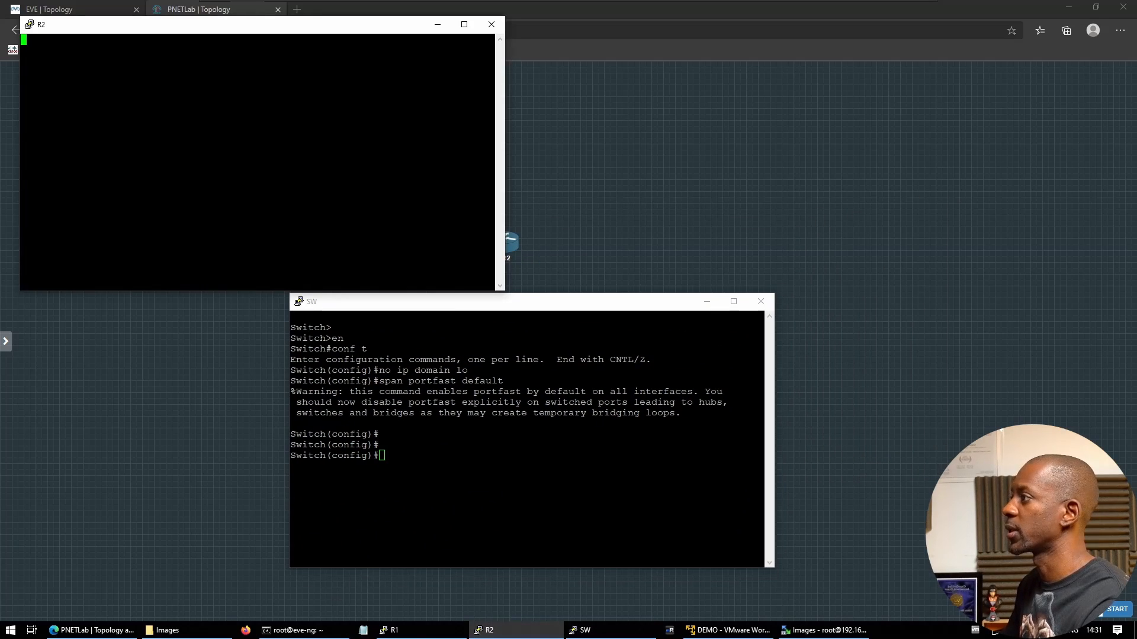
{"action": "key", "text": "Return"}
{"action": "type", "text": "no"}
{"action": "key", "text": "Return"}
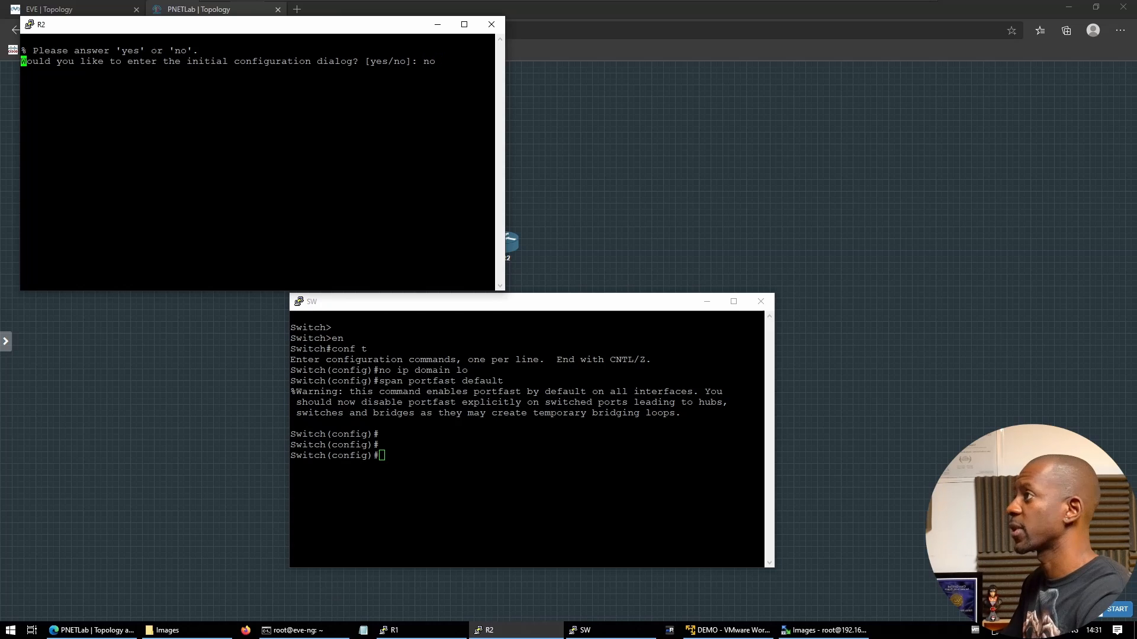
{"action": "left_click", "coordinate": [390, 630]}
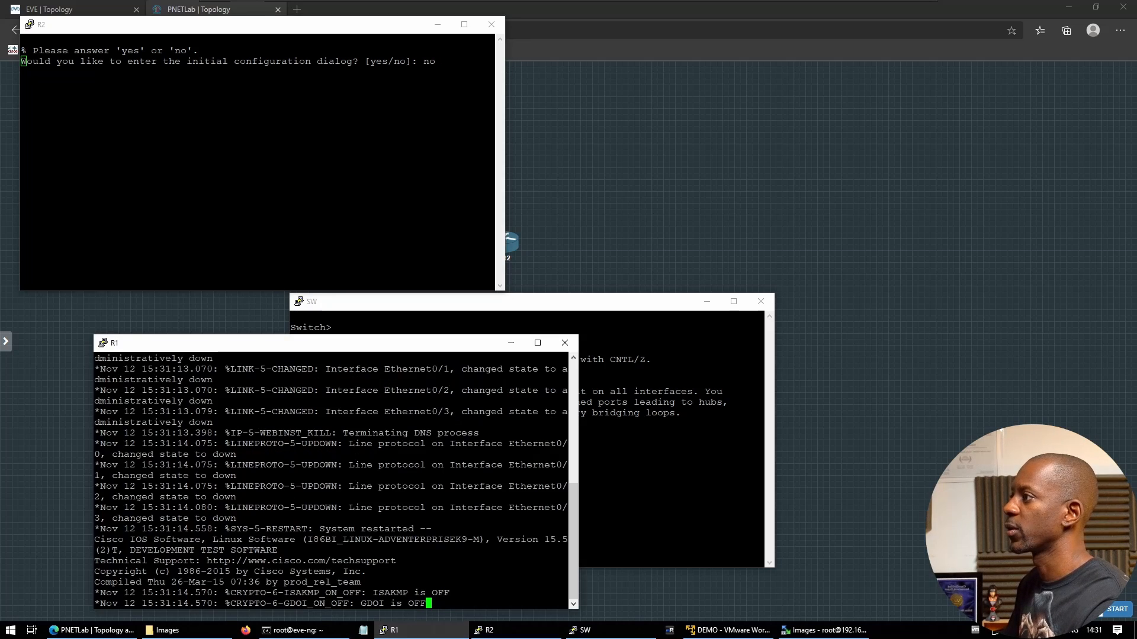
{"action": "key", "text": "Return"}
{"action": "key", "text": "Return"}
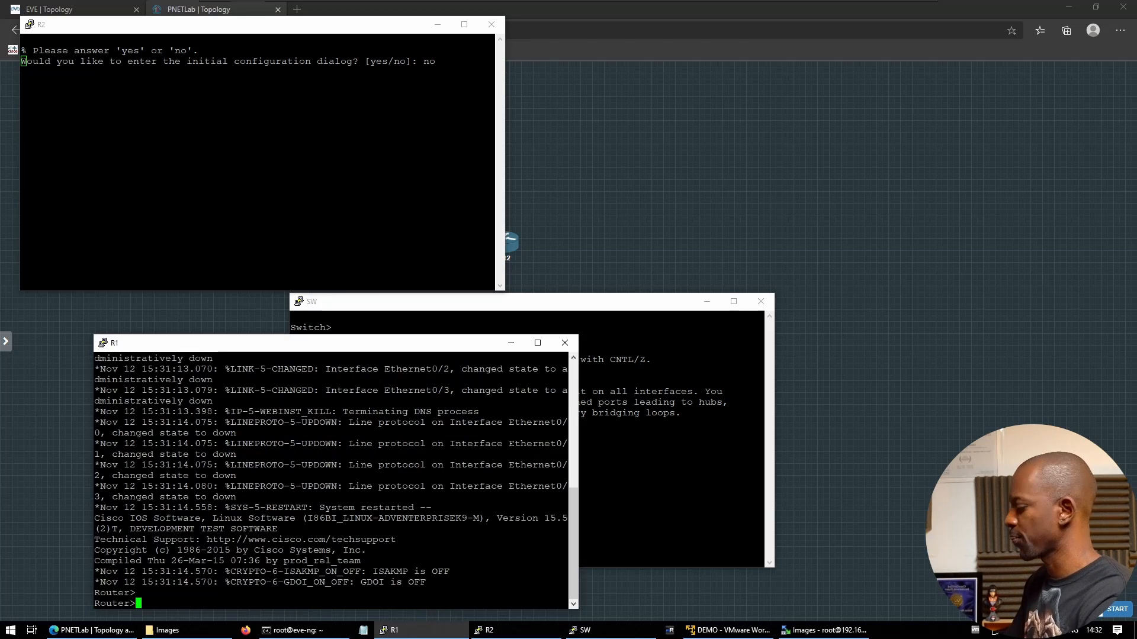
Assign 192.168.1.1 255.255.255.0 to R1's e0/0 and enable it with no shut
{"action": "type", "text": "en"}
{"action": "key", "text": "Return"}
{"action": "type", "text": "co"}
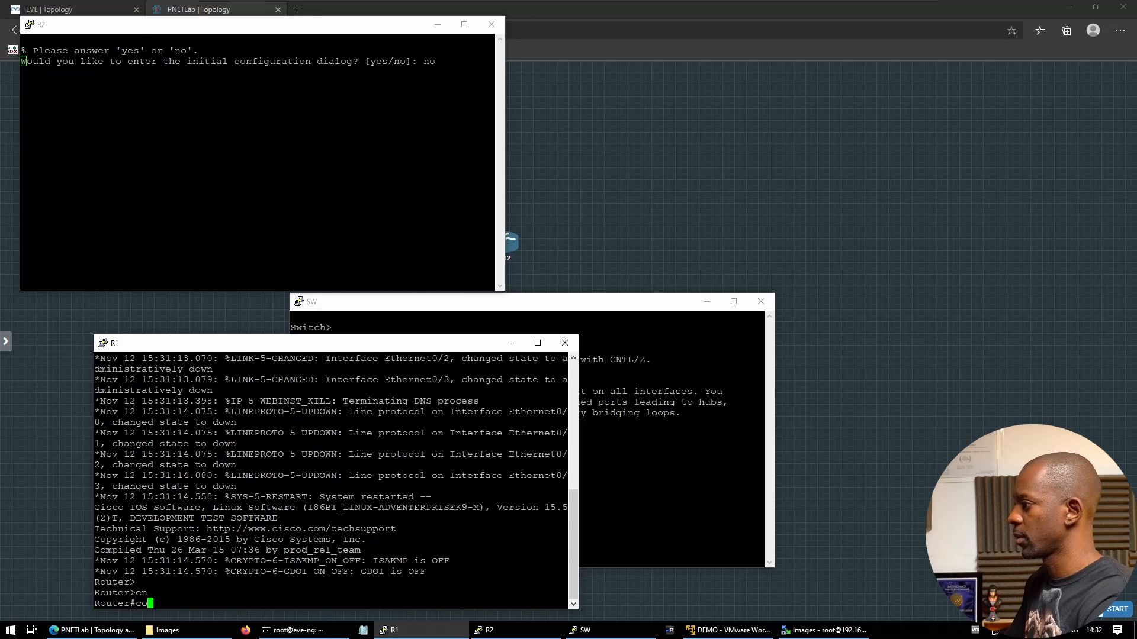
{"action": "type", "text": "nf t"}
{"action": "key", "text": "Return"}
{"action": "type", "text": "int "}
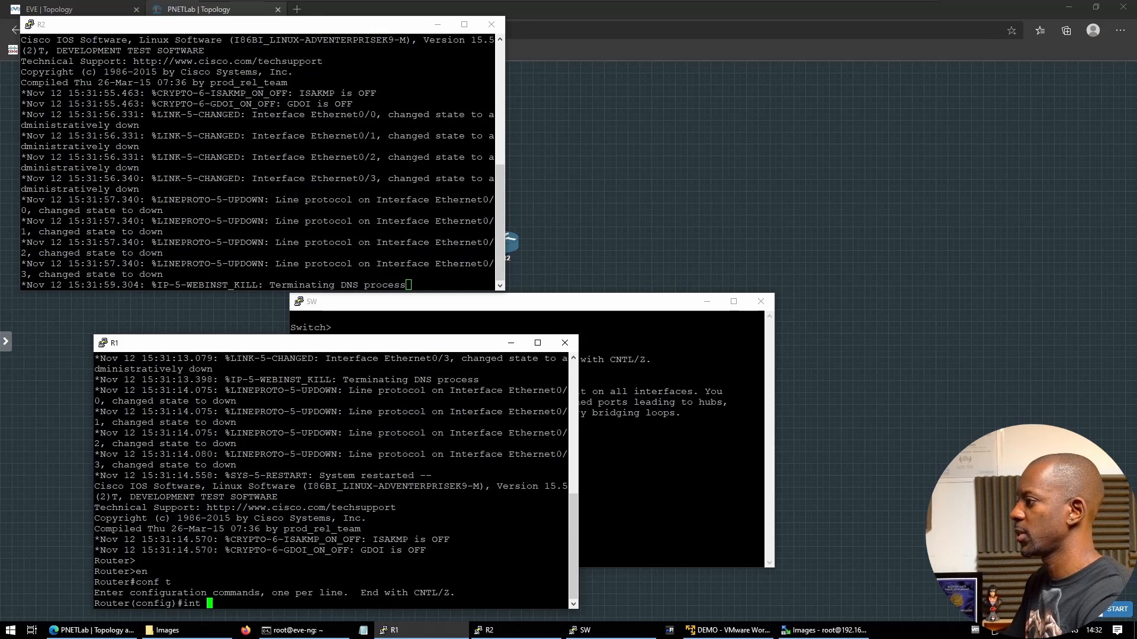
{"action": "type", "text": "e0/"}
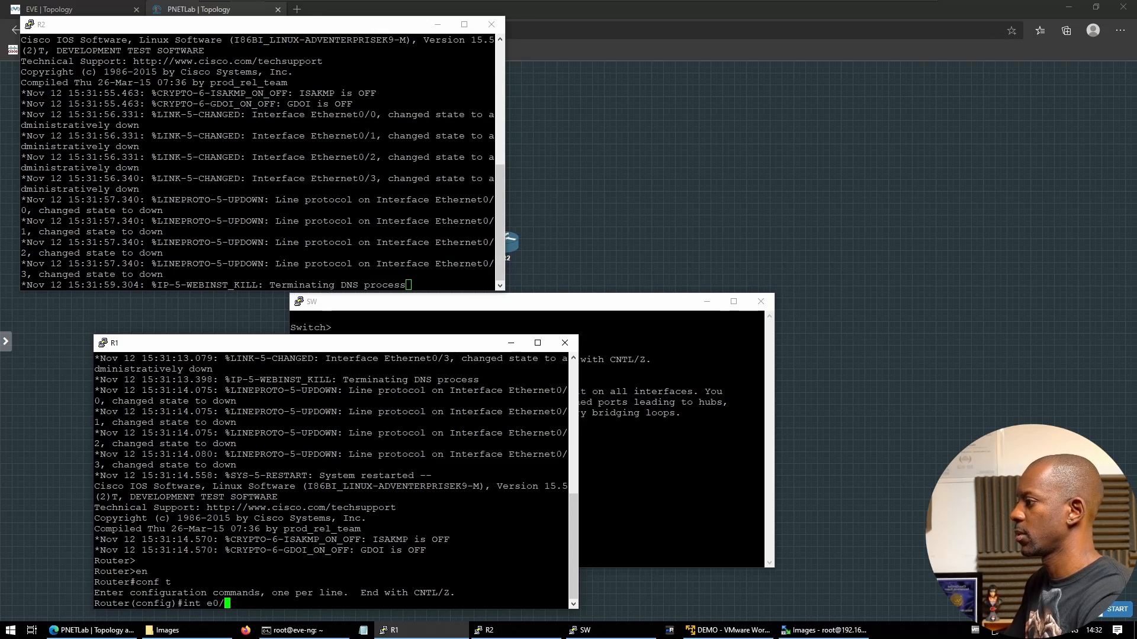
{"action": "type", "text": "0"}
{"action": "key", "text": "Return"}
{"action": "type", "text": "ip add 1"}
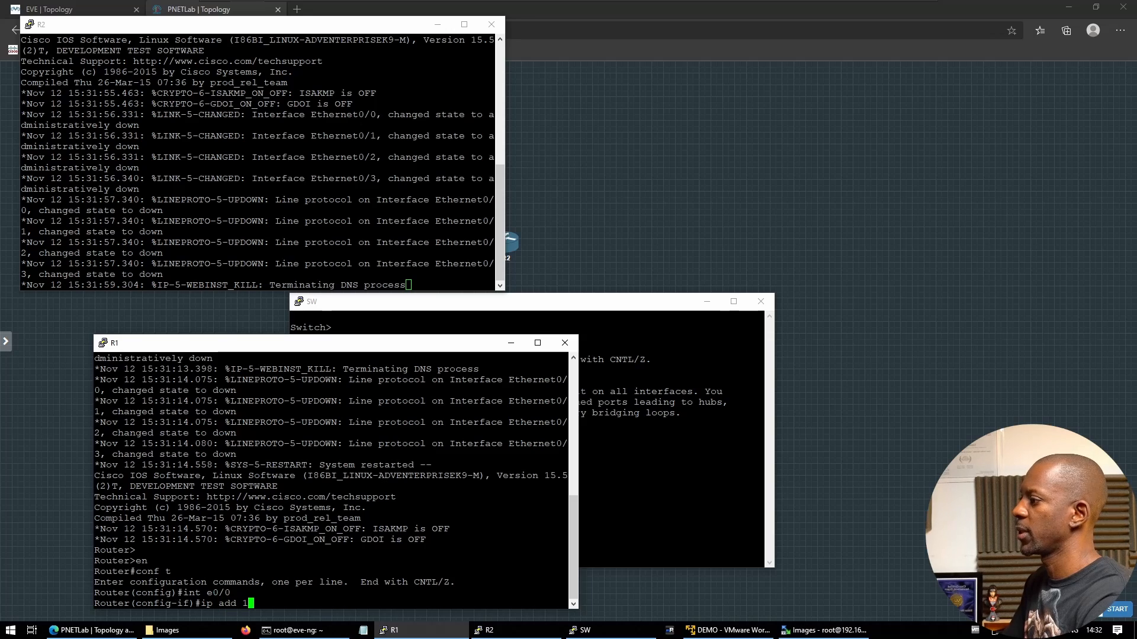
{"action": "type", "text": "92.168.1.1 255"}
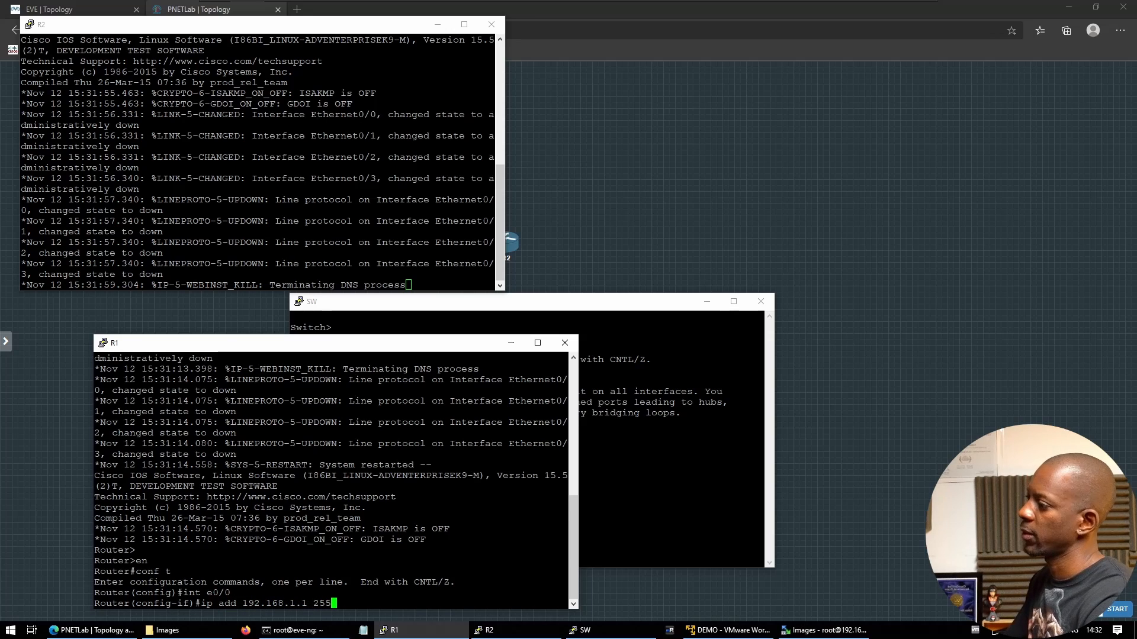
{"action": "type", "text": ".255.255.0"}
{"action": "key", "text": "Return"}
{"action": "type", "text": "no s"}
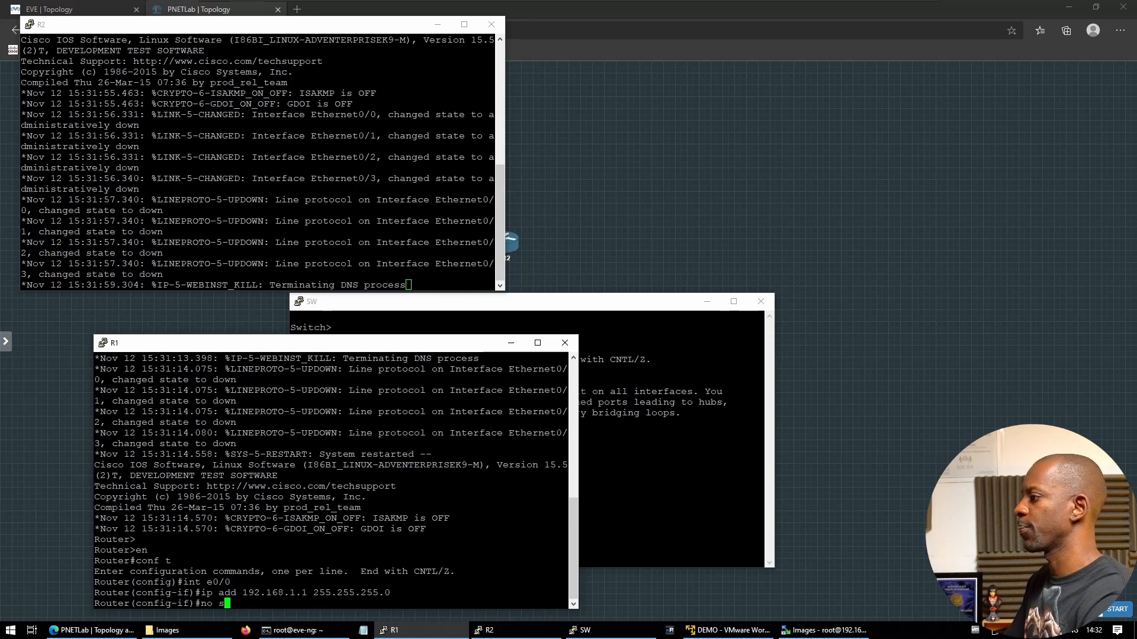
{"action": "type", "text": "hut"}
{"action": "key", "text": "Return"}
Exit interface mode and set R1's hostname with 'host R1'
{"action": "type", "text": "exit"}
{"action": "key", "text": "Return"}
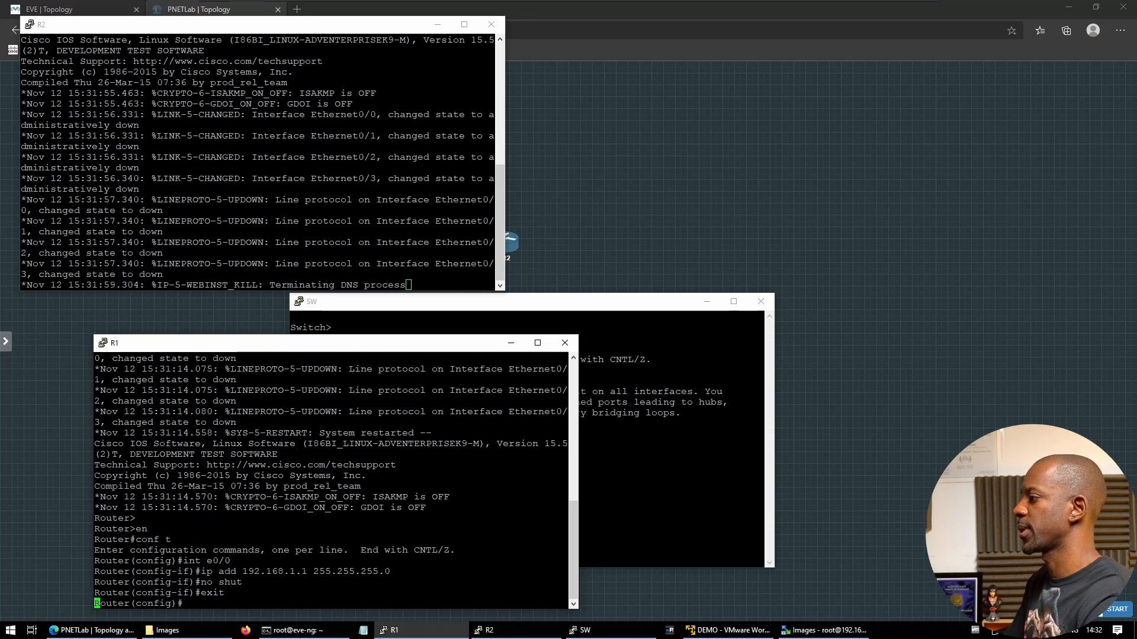
{"action": "key", "text": "Return"}
{"action": "type", "text": "host R1"}
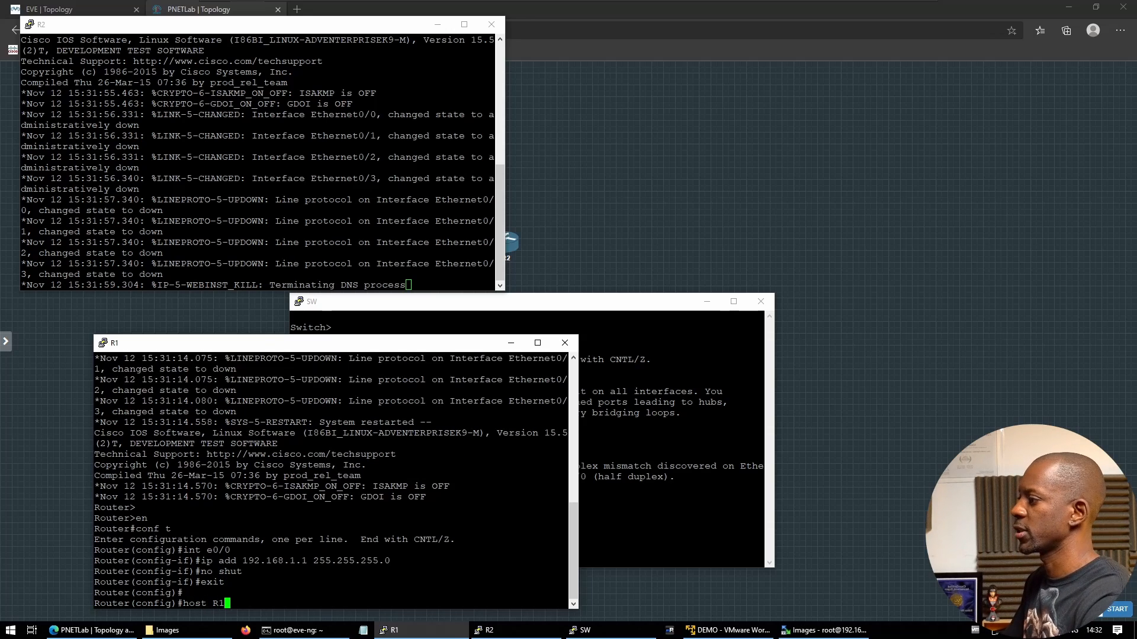
{"action": "key", "text": "Return"}
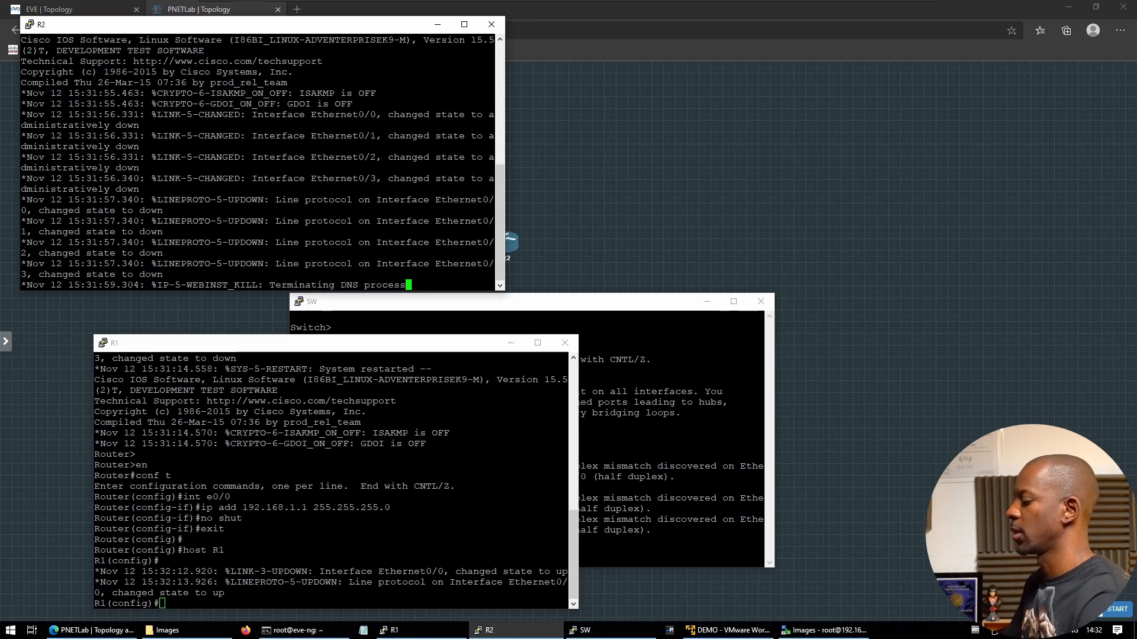
{"action": "key", "text": "Return"}
{"action": "key", "text": "Return"}
Assign 192.168.1.2 255.255.255.0 to R2's e0/0 and bring it up
{"action": "type", "text": "er>conf"}
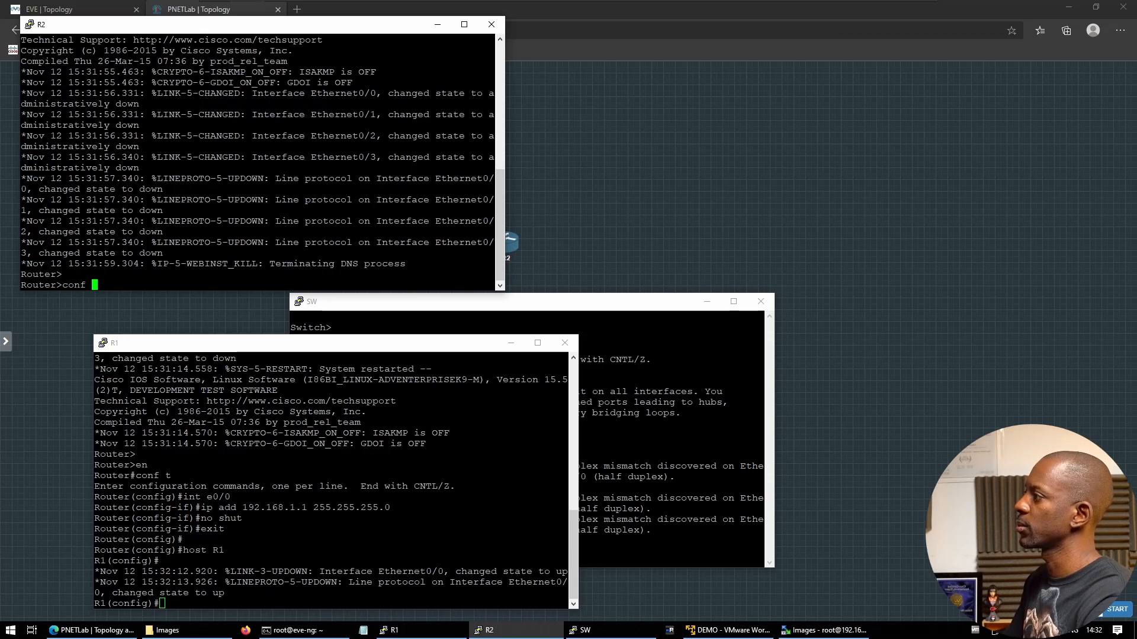
{"action": "type", "text": "n"}
{"action": "key", "text": "Return"}
{"action": "type", "text": "conf t"}
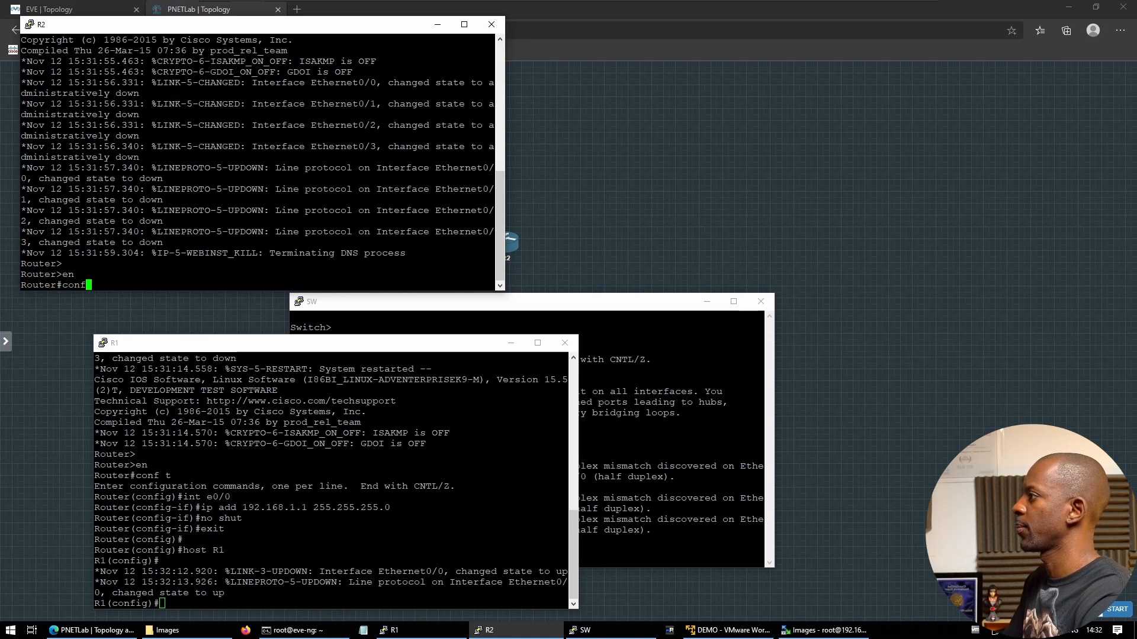
{"action": "key", "text": "Return"}
{"action": "type", "text": "int e0/0"}
{"action": "key", "text": "Return"}
{"action": "type", "text": "ip"}
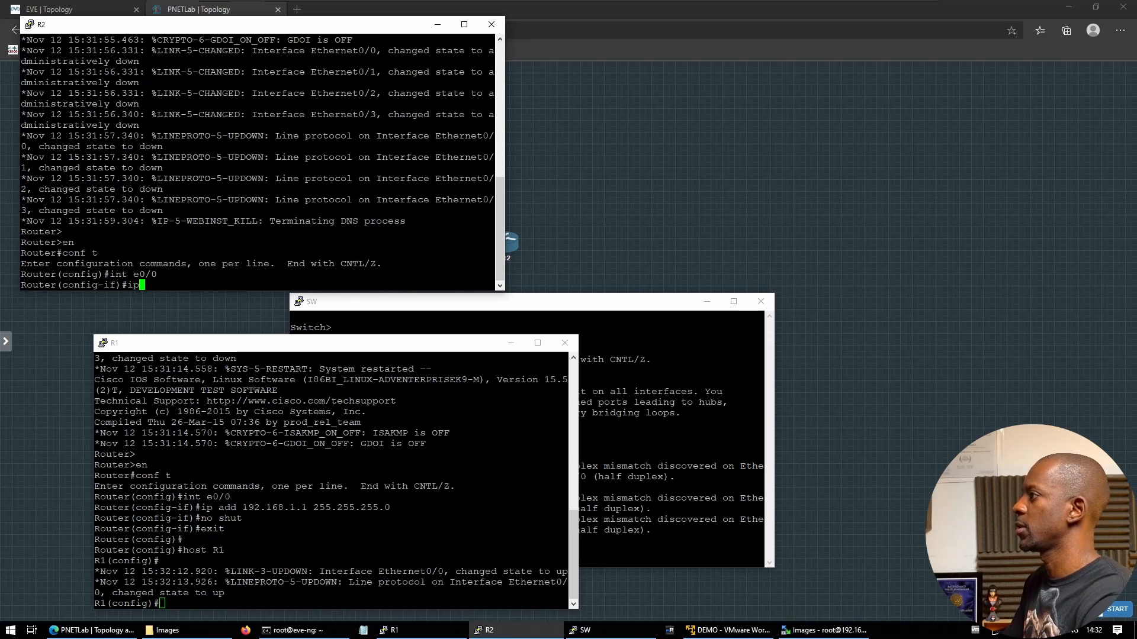
{"action": "type", "text": " add 192.168.1."}
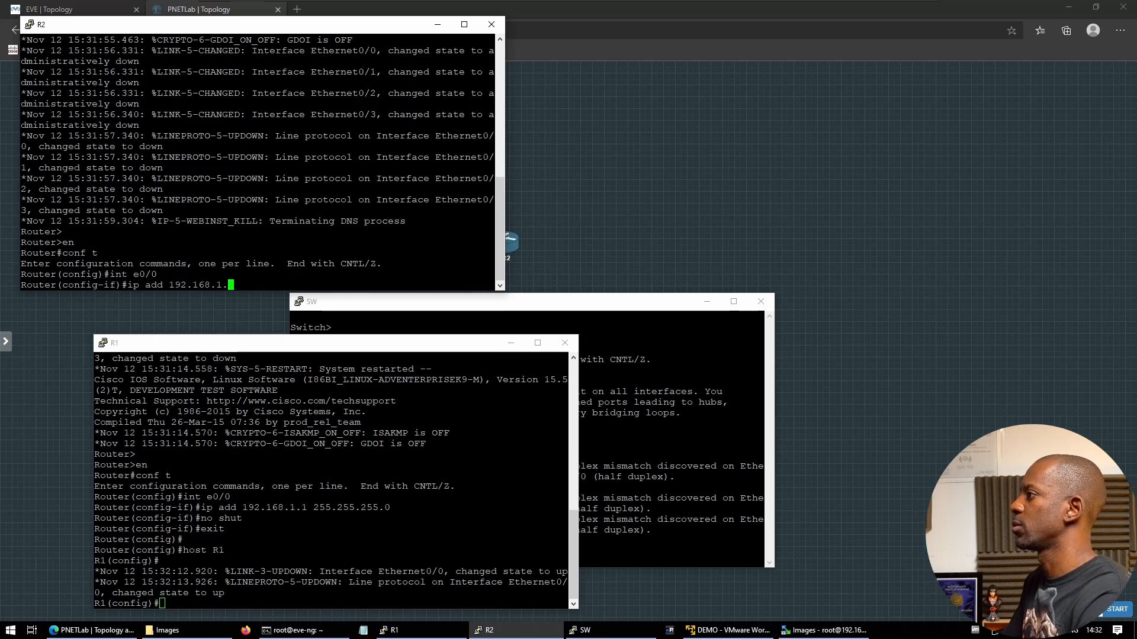
{"action": "type", "text": "2 255.255.255.0"}
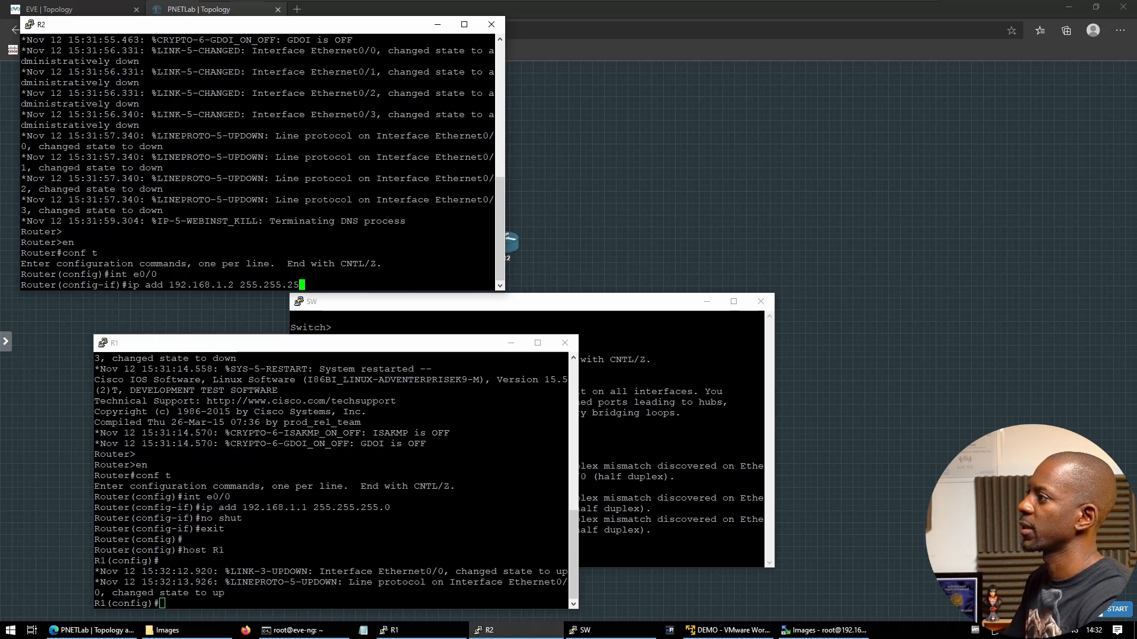
{"action": "key", "text": "Return"}
{"action": "type", "text": "no sh"}
{"action": "key", "text": "Return"}
Set R2's hostname to R2 and run 'no cdp ad'
{"action": "type", "text": "host R1"}
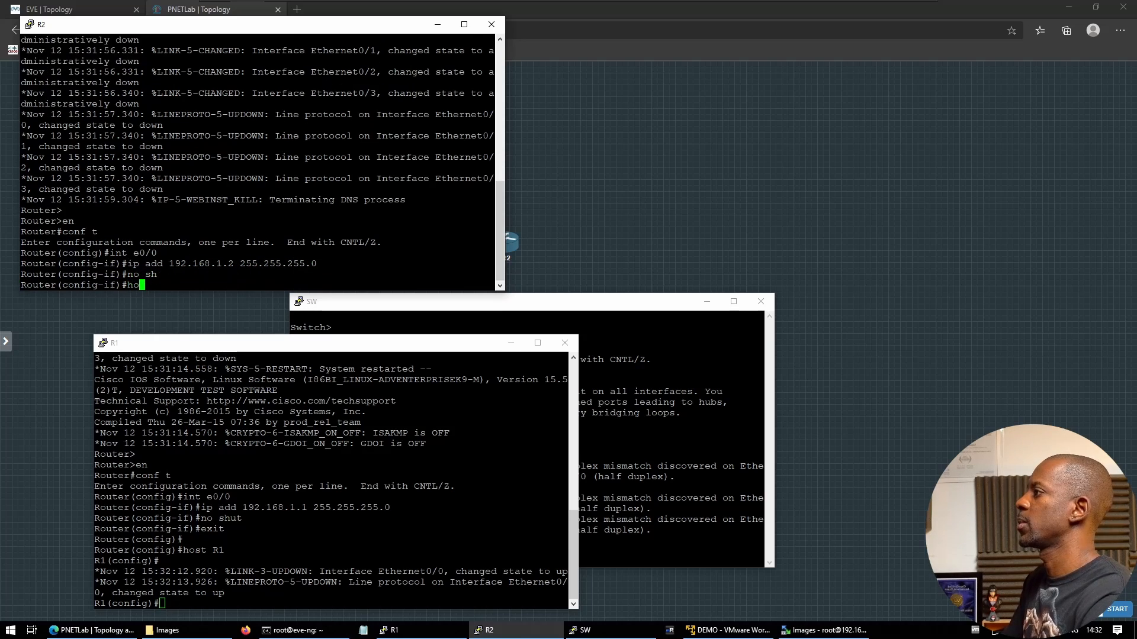
{"action": "key", "text": "BackSpace"}
{"action": "key", "text": "BackSpace"}
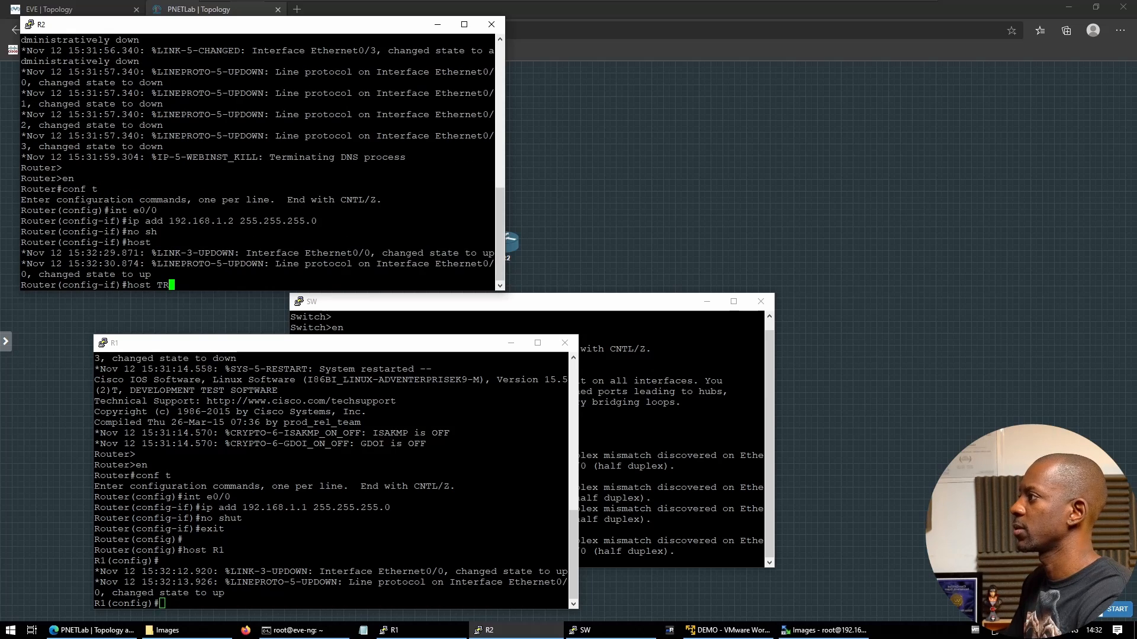
{"action": "type", "text": "R2"}
{"action": "key", "text": "Return"}
{"action": "key", "text": "Return"}
{"action": "key", "text": "Return"}
{"action": "key", "text": "Return"}
{"action": "key", "text": "Return"}
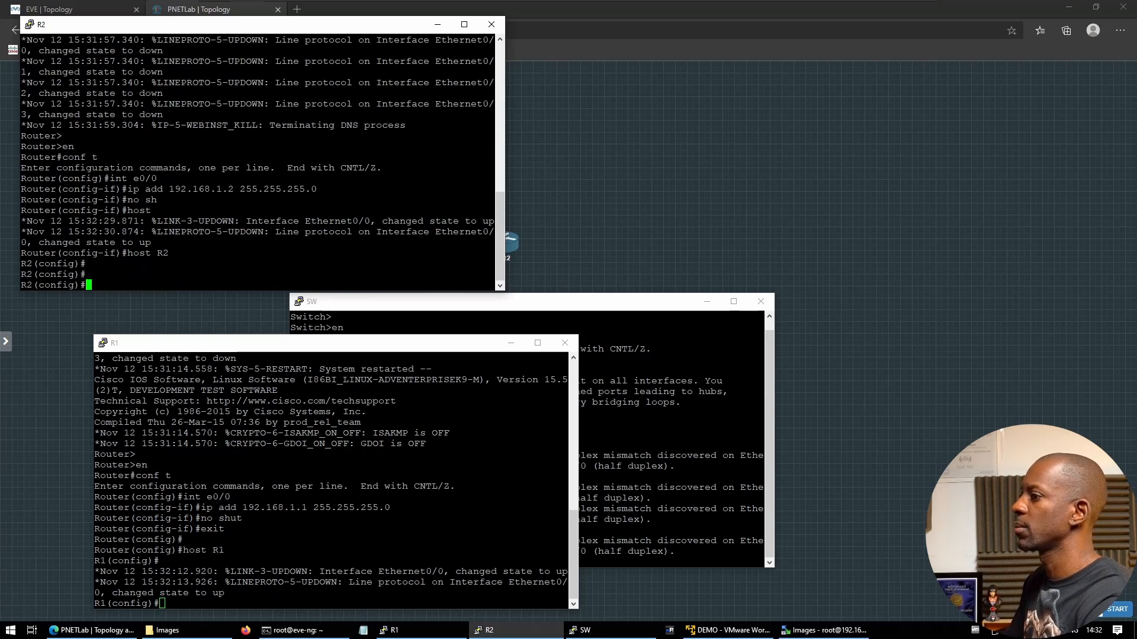
{"action": "type", "text": "no cdp ad"}
{"action": "key", "text": "Return"}
{"action": "key", "text": "Return"}
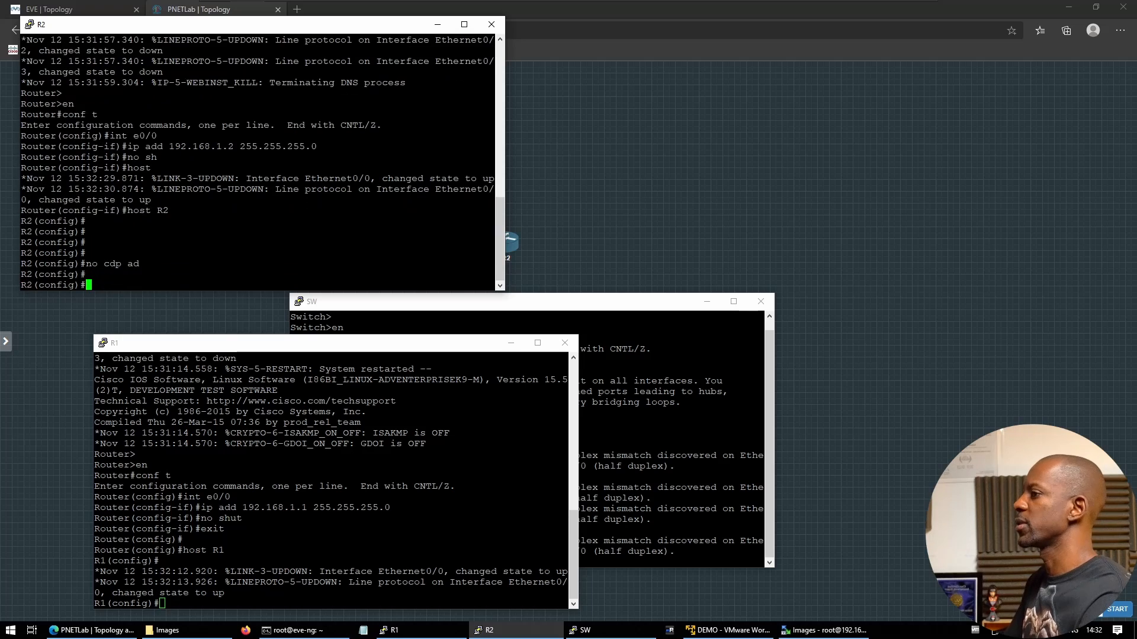
Run 'no cdp ad' on the switch SW and on R1
{"action": "left_click", "coordinate": [586, 493]}
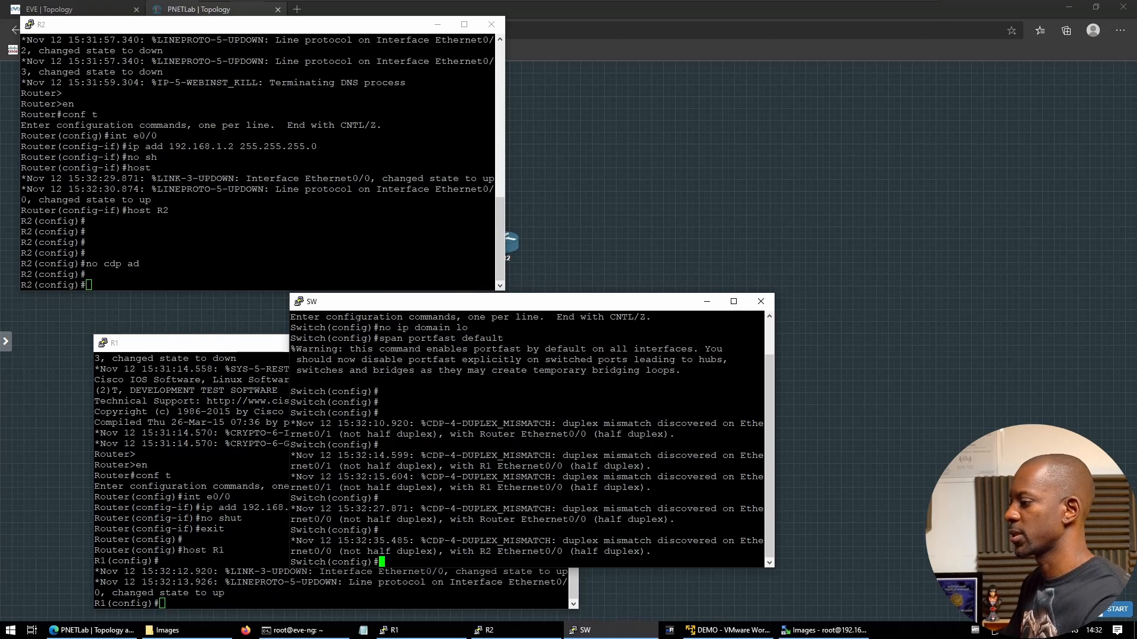
{"action": "type", "text": "no cdp ad"}
{"action": "key", "text": "Return"}
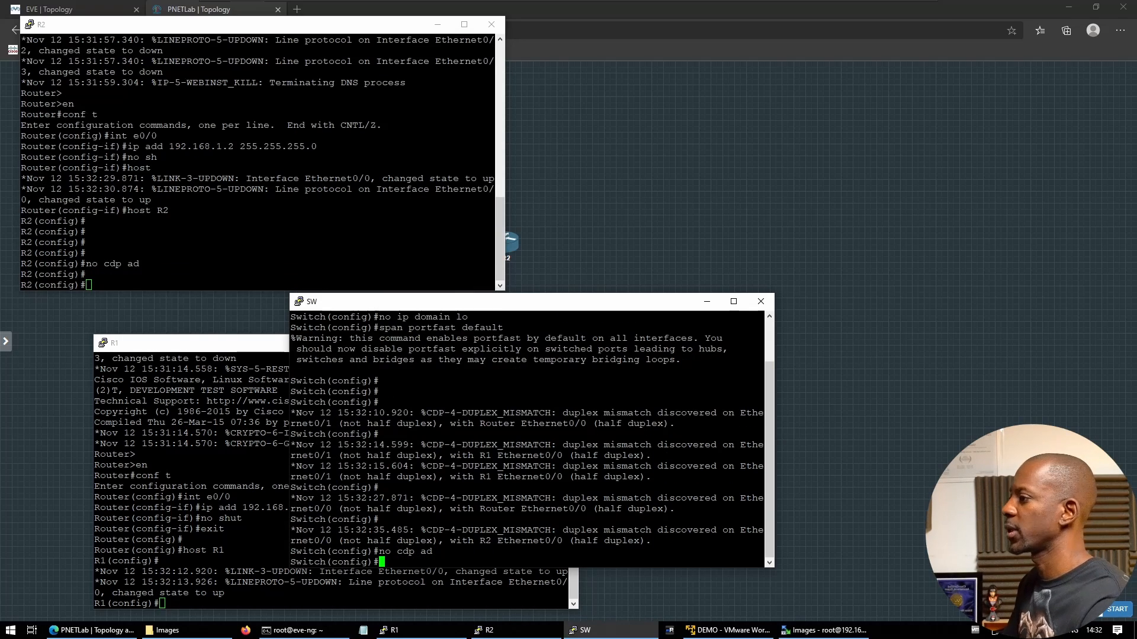
{"action": "left_click", "coordinate": [237, 527]}
{"action": "type", "text": "n"}
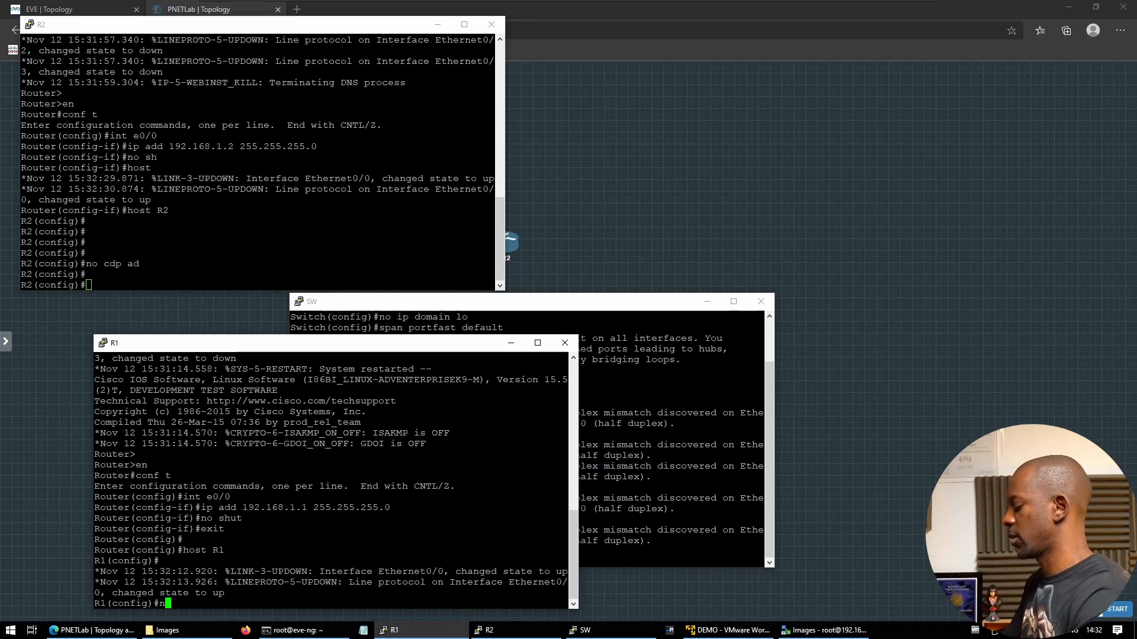
{"action": "type", "text": "o cdp ad"}
{"action": "key", "text": "Return"}
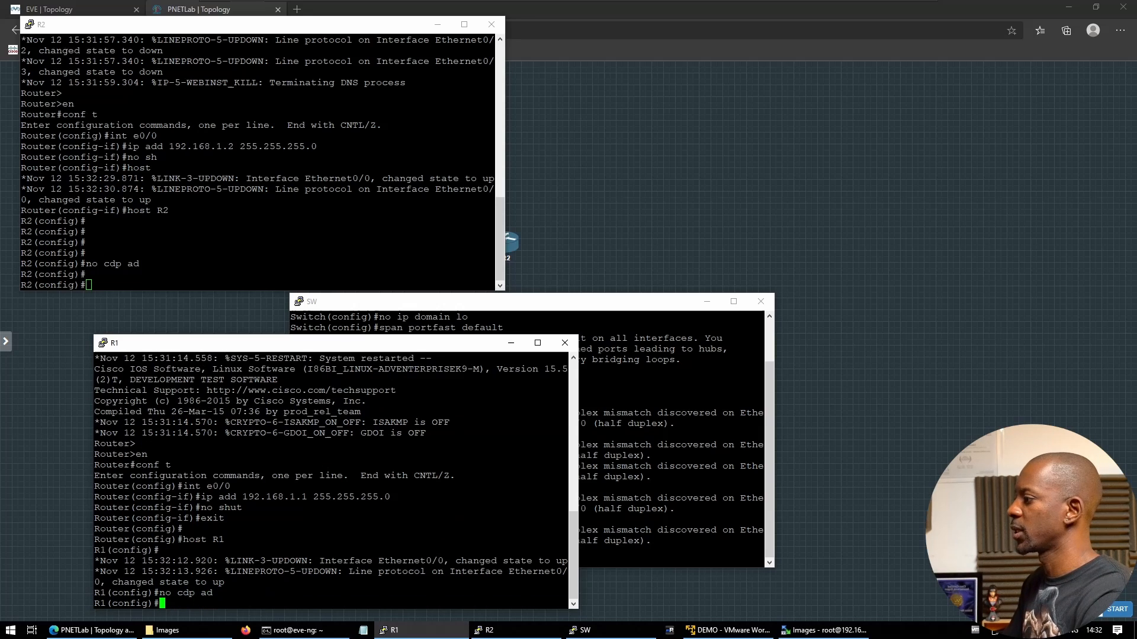
From R1, ping 192.168.1.1 and then R2 at 192.168.1.2
{"action": "type", "text": "do ping 19"}
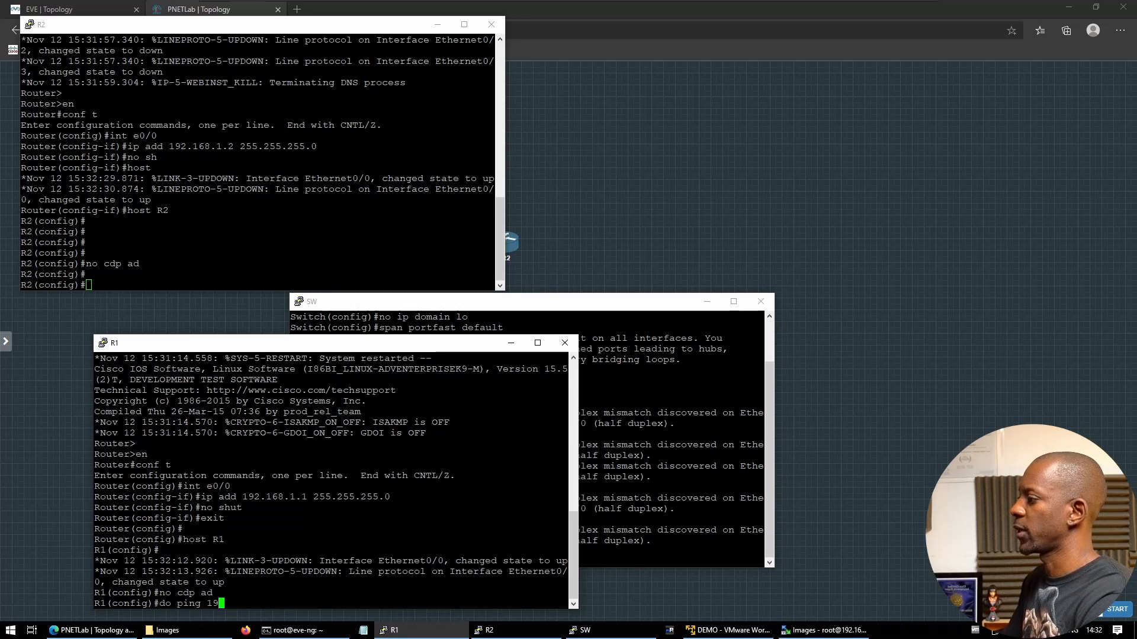
{"action": "type", "text": "2.168.1.1"}
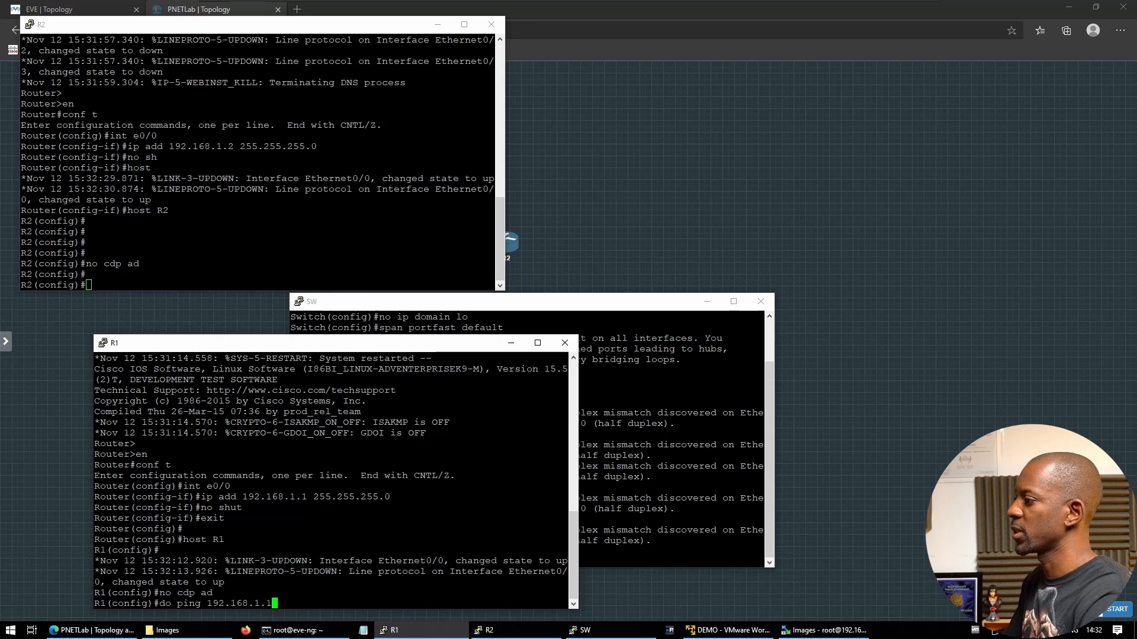
{"action": "key", "text": "Return"}
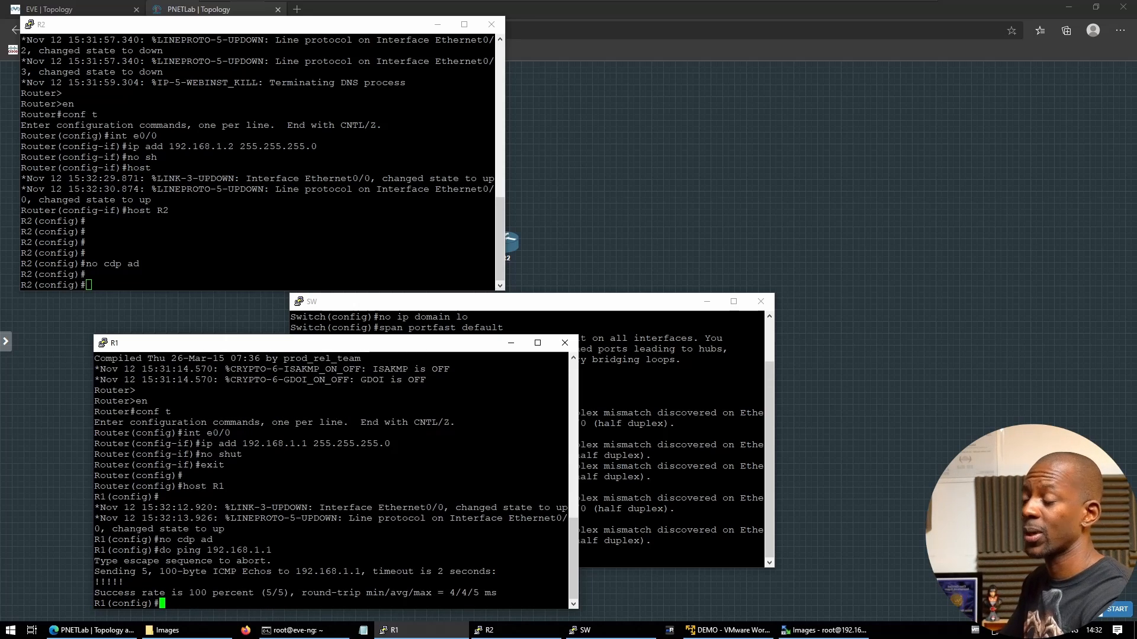
{"action": "key", "text": "Up"}
{"action": "key", "text": "BackSpace"}
{"action": "type", "text": "2.168.1."}
{"action": "key", "text": "Return"}
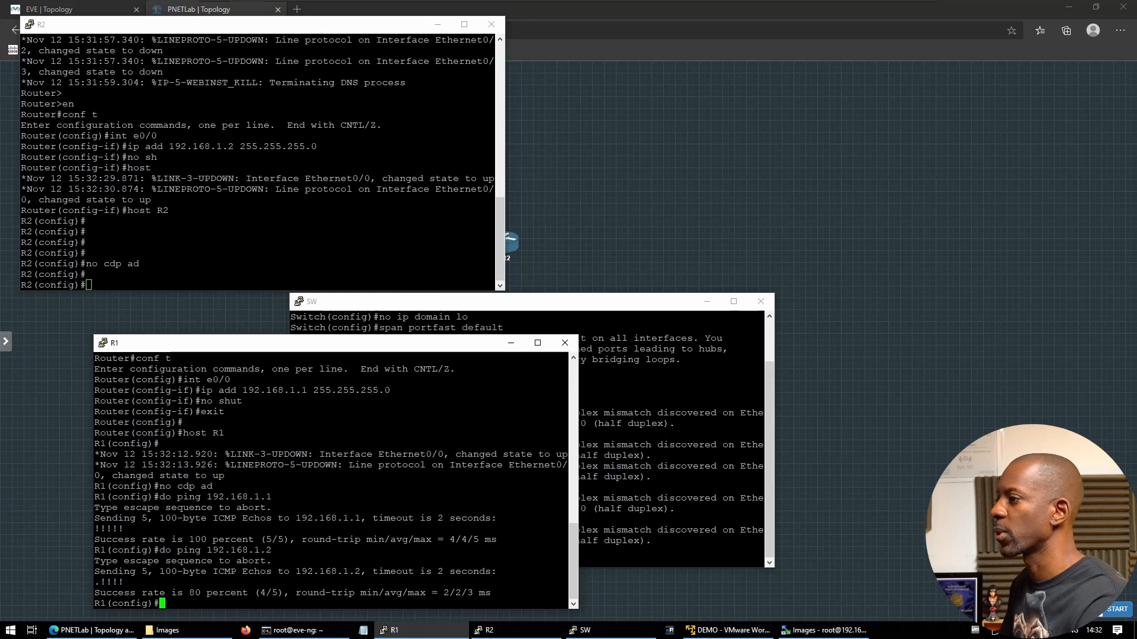
Leave config mode on SW and show its MAC address table with 'sh mac add'
{"action": "left_click", "coordinate": [590, 470]}
{"action": "key", "text": "Return"}
{"action": "key", "text": "Return"}
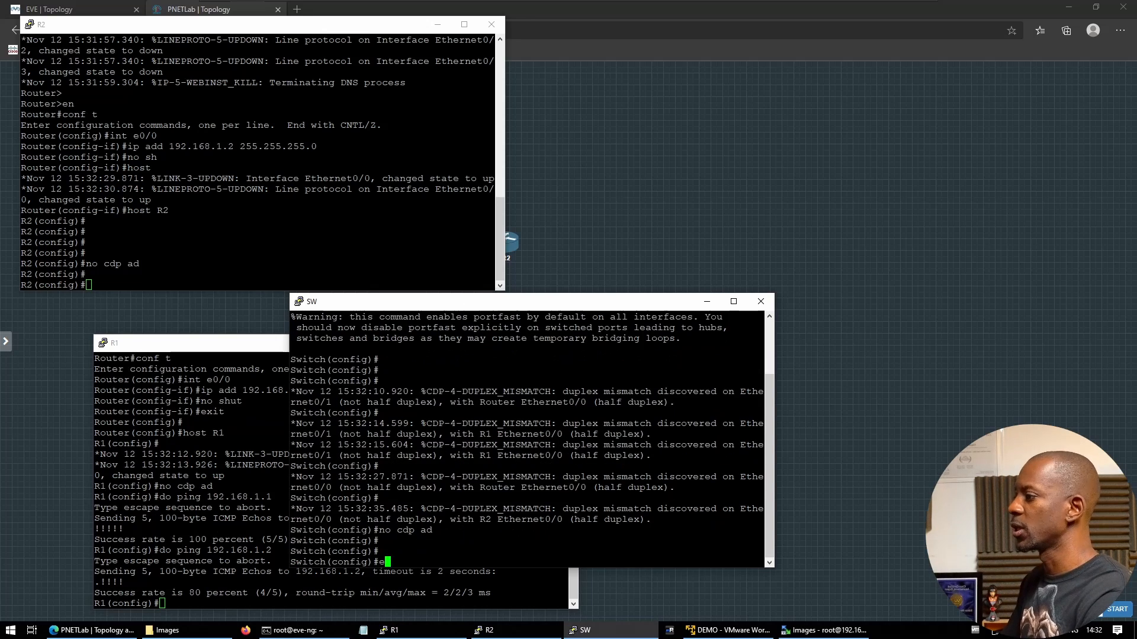
{"action": "type", "text": "end"}
{"action": "key", "text": "Return"}
{"action": "type", "text": "sh mac add"}
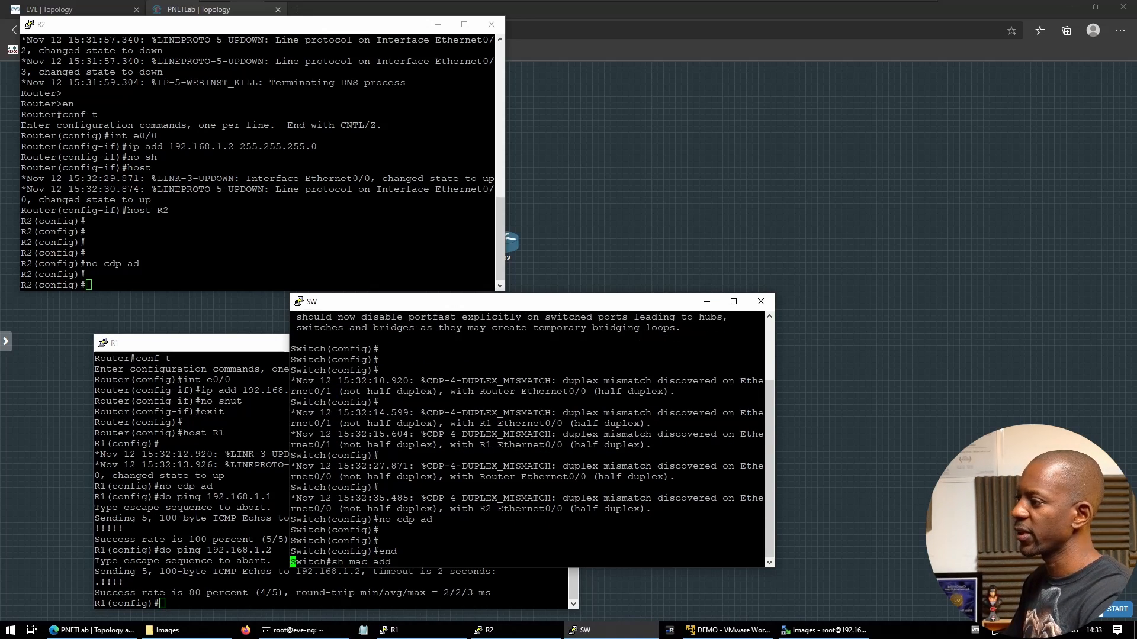
{"action": "key", "text": "Return"}
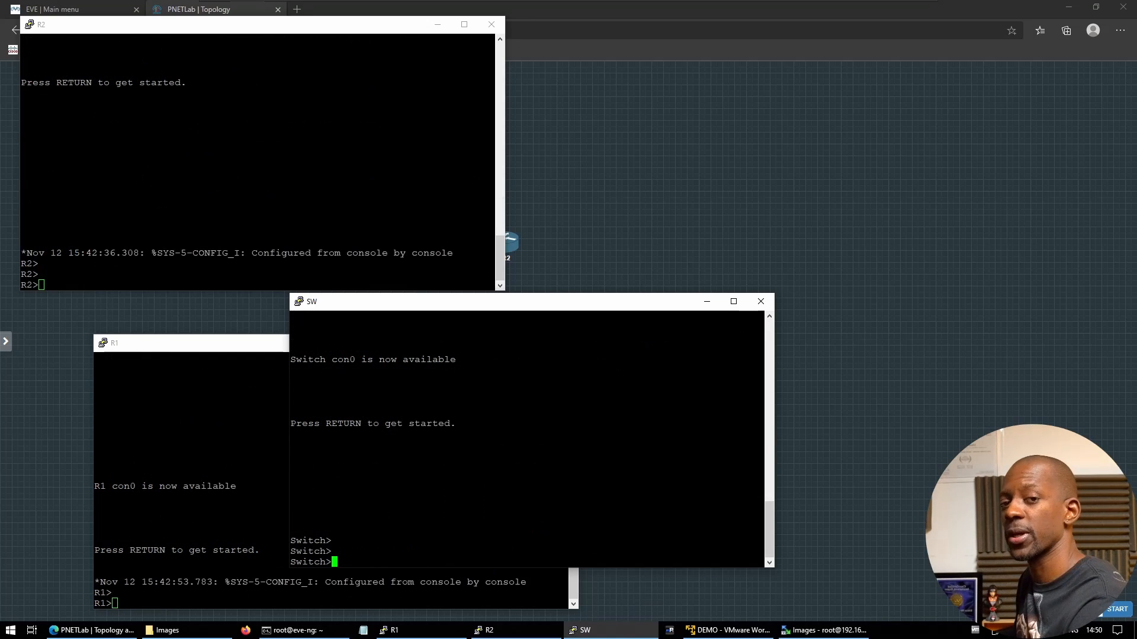
Close the running R1–SW–R2 lab and preview ENARSI_PT2.unl in the Enterprise Infrastructure folder
{"action": "left_click", "coordinate": [601, 229]}
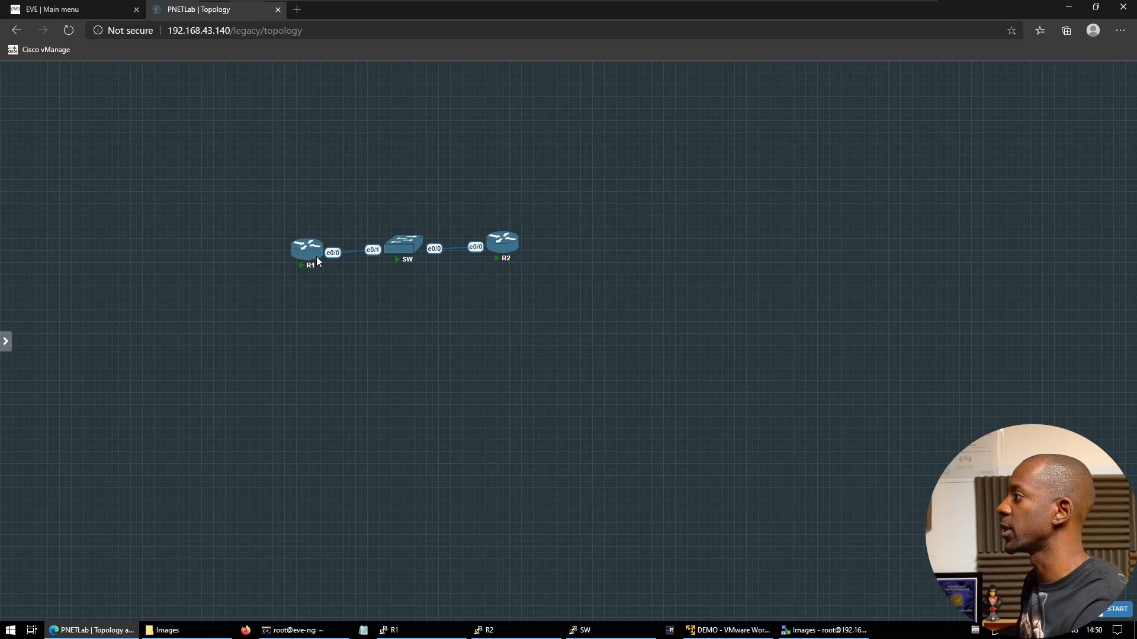
{"action": "mouse_move", "coordinate": [6, 220]}
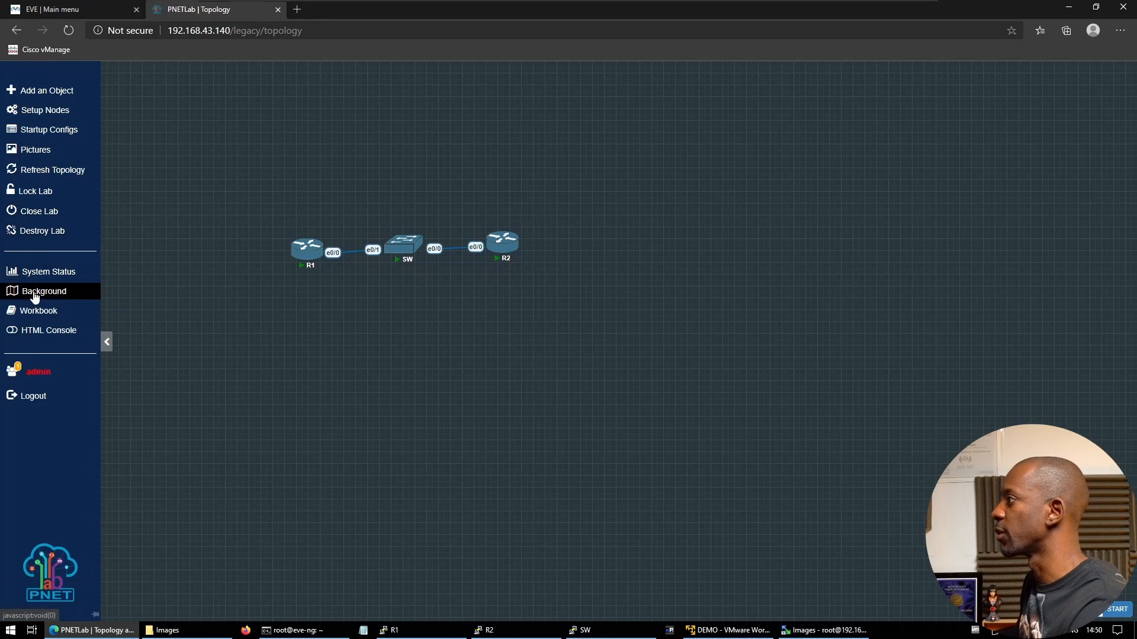
{"action": "left_click", "coordinate": [40, 218]}
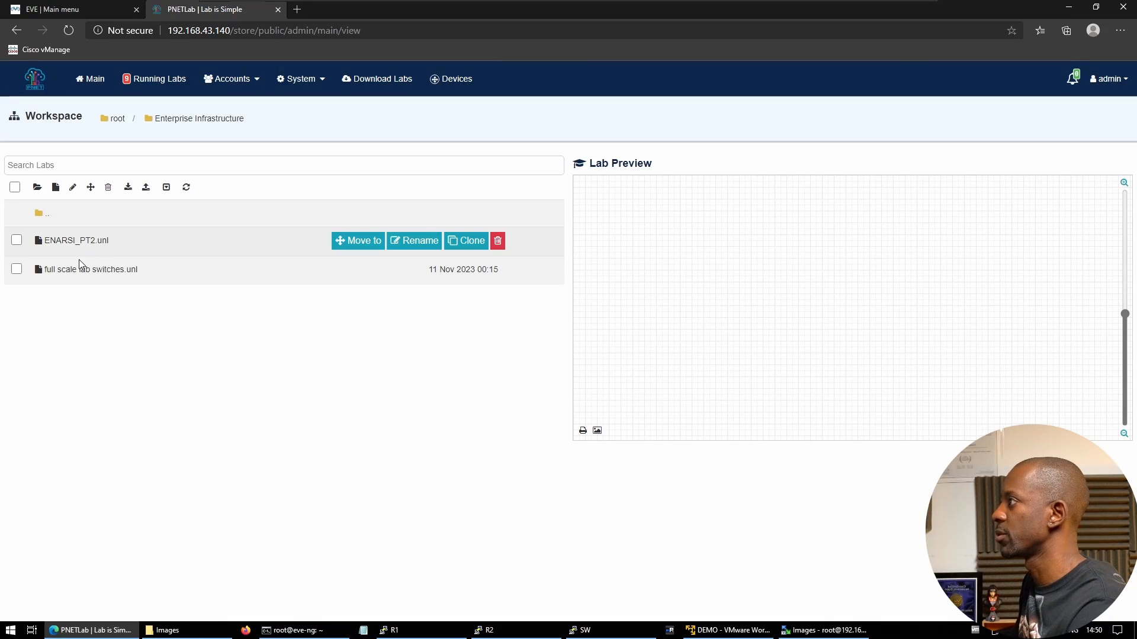
{"action": "left_click", "coordinate": [70, 240]}
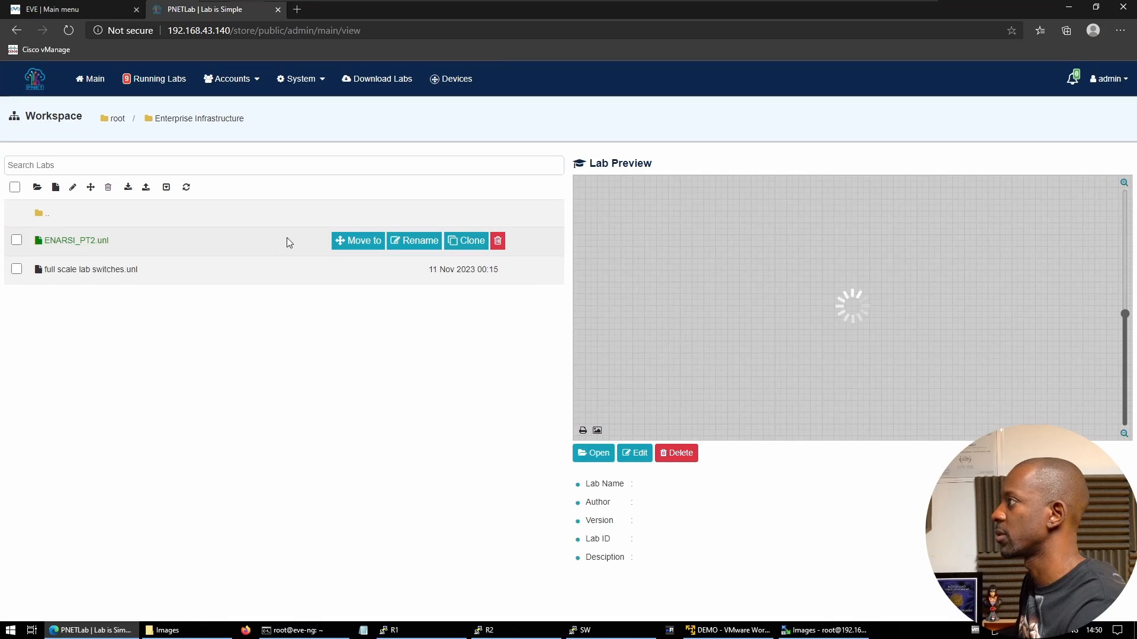
Open the ENARSI_PT2 topology, survey its HQ, backbone and branch sites, then begin adding a node
{"action": "left_click", "coordinate": [579, 454]}
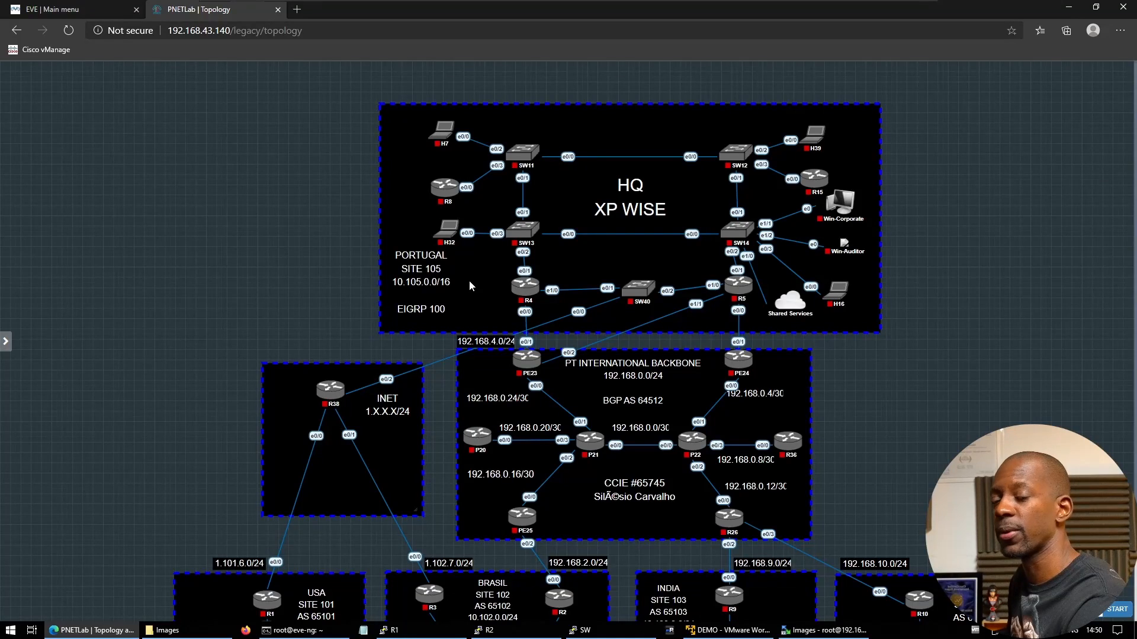
{"action": "scroll", "coordinate": [471, 290], "scroll_direction": "down", "scroll_amount": 2}
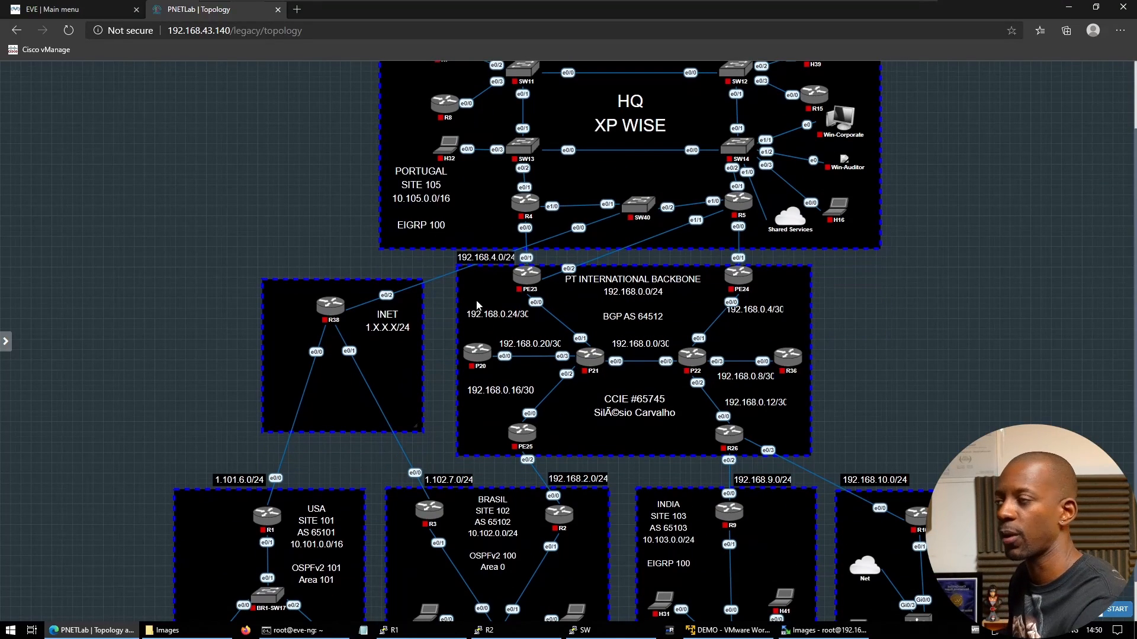
{"action": "scroll", "coordinate": [524, 219], "scroll_direction": "up", "scroll_amount": 2}
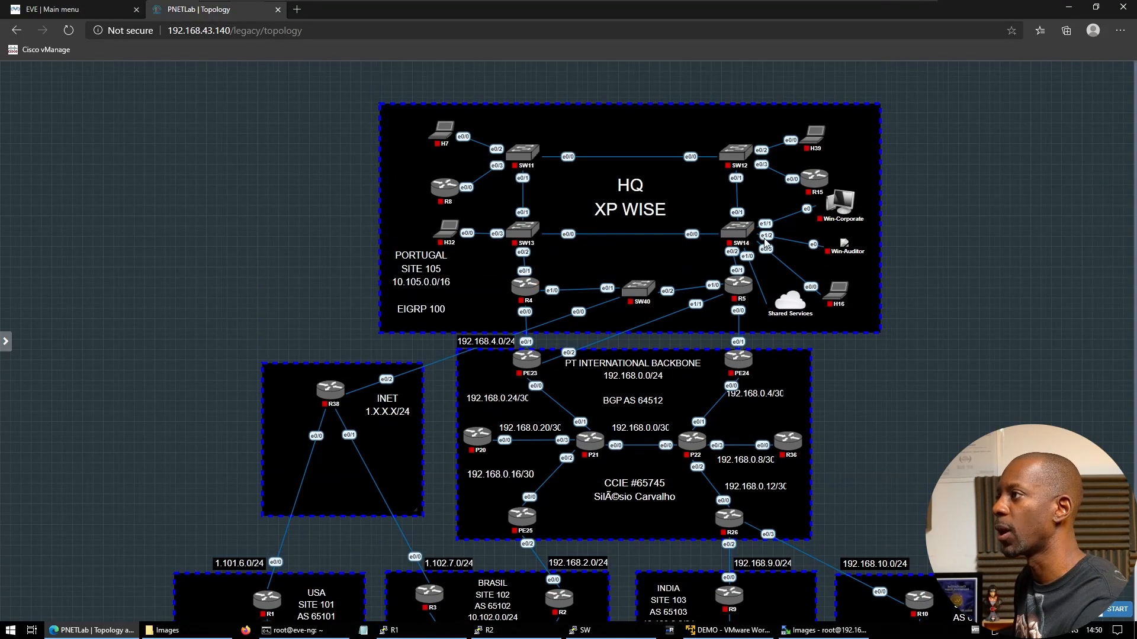
{"action": "scroll", "coordinate": [342, 420], "scroll_direction": "down", "scroll_amount": 3}
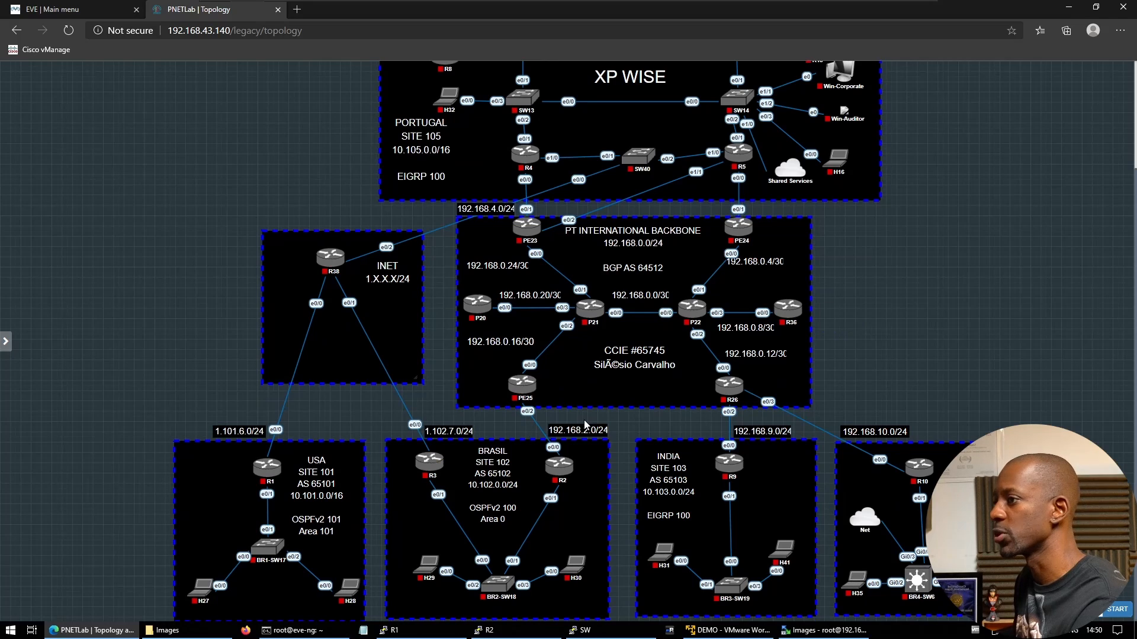
{"action": "scroll", "coordinate": [584, 420], "scroll_direction": "up", "scroll_amount": 3}
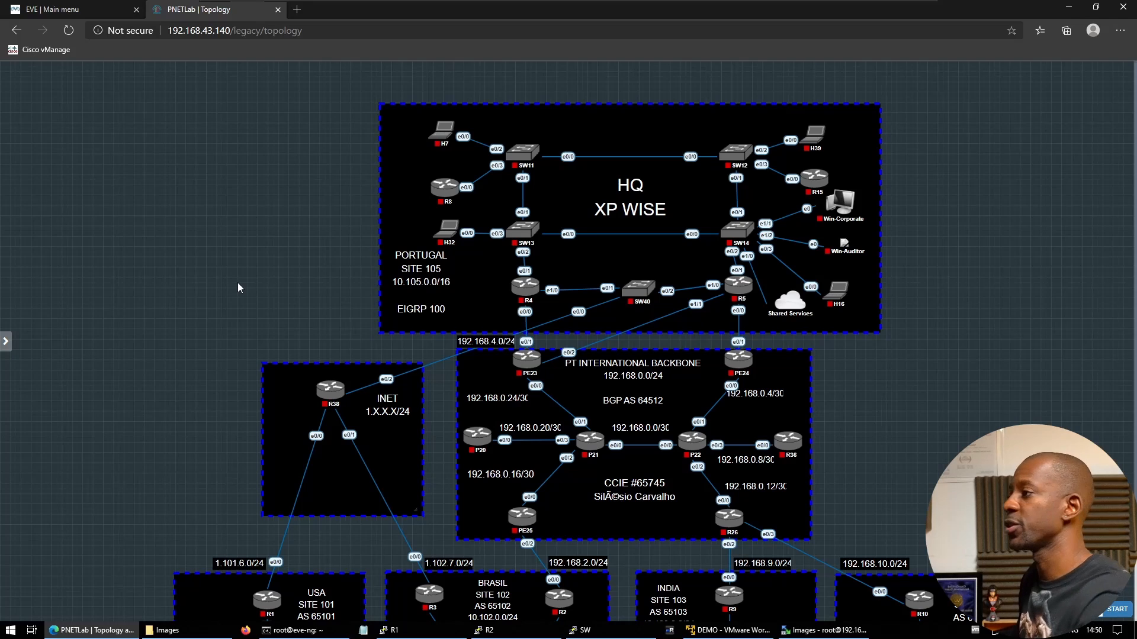
{"action": "right_click", "coordinate": [255, 279]}
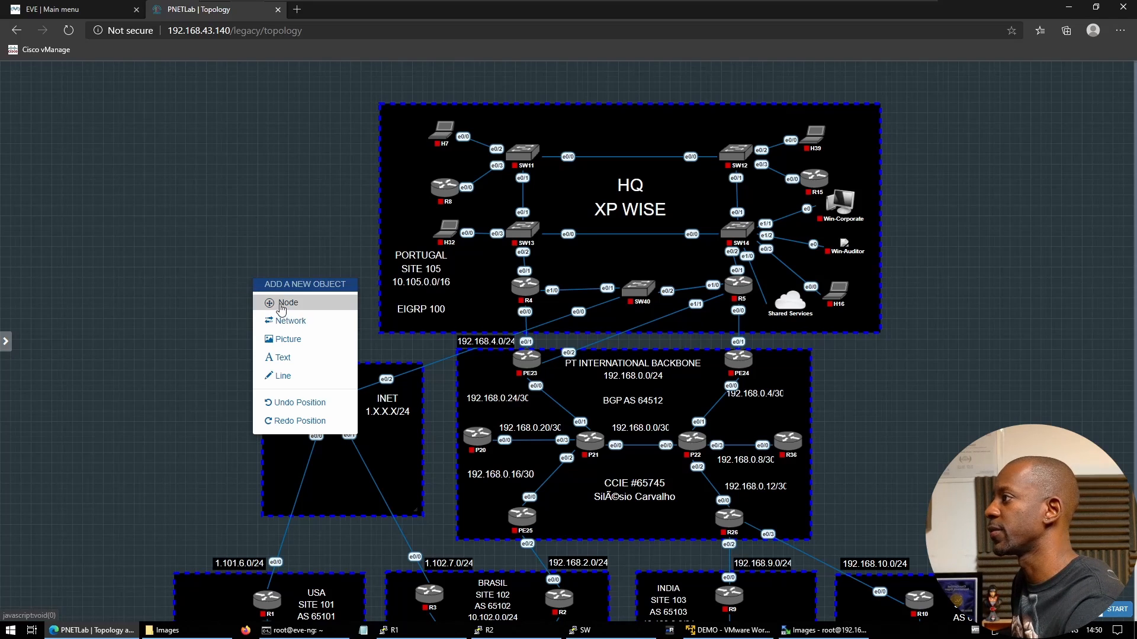
{"action": "left_click", "coordinate": [281, 307]}
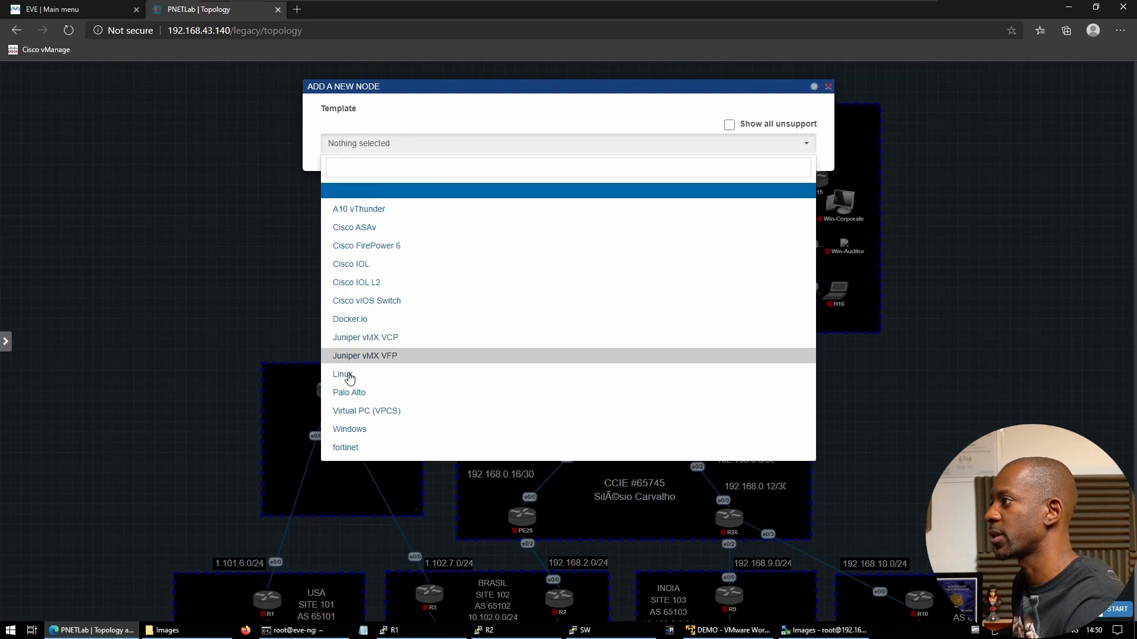